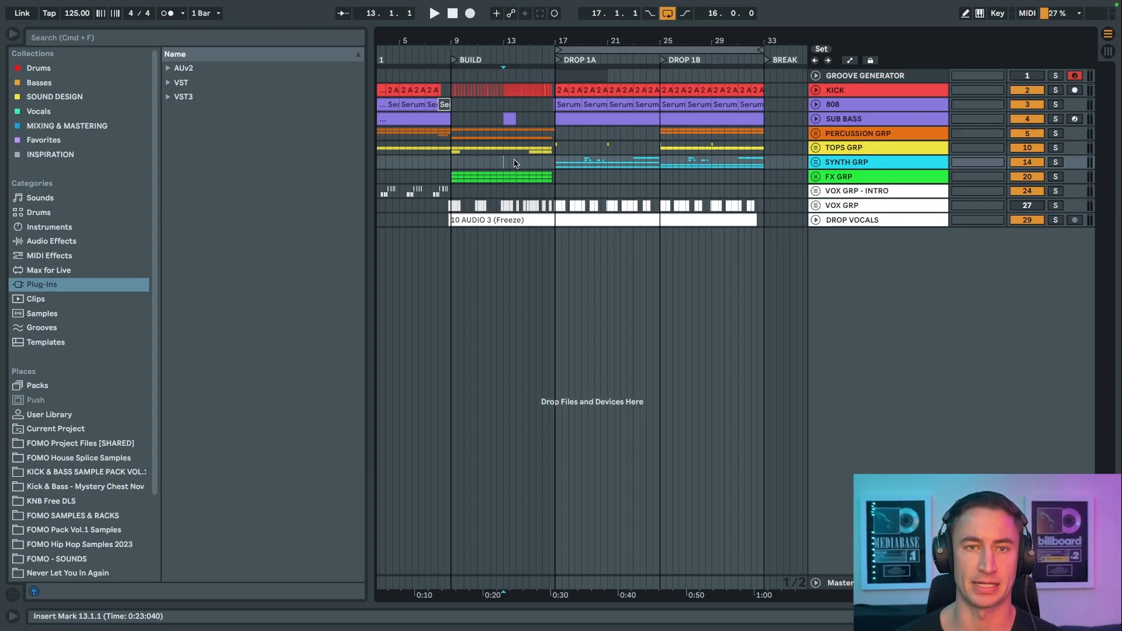
Step: Play the arrangement and the soloed DROP VOCALS at DROP 1A
key("space")
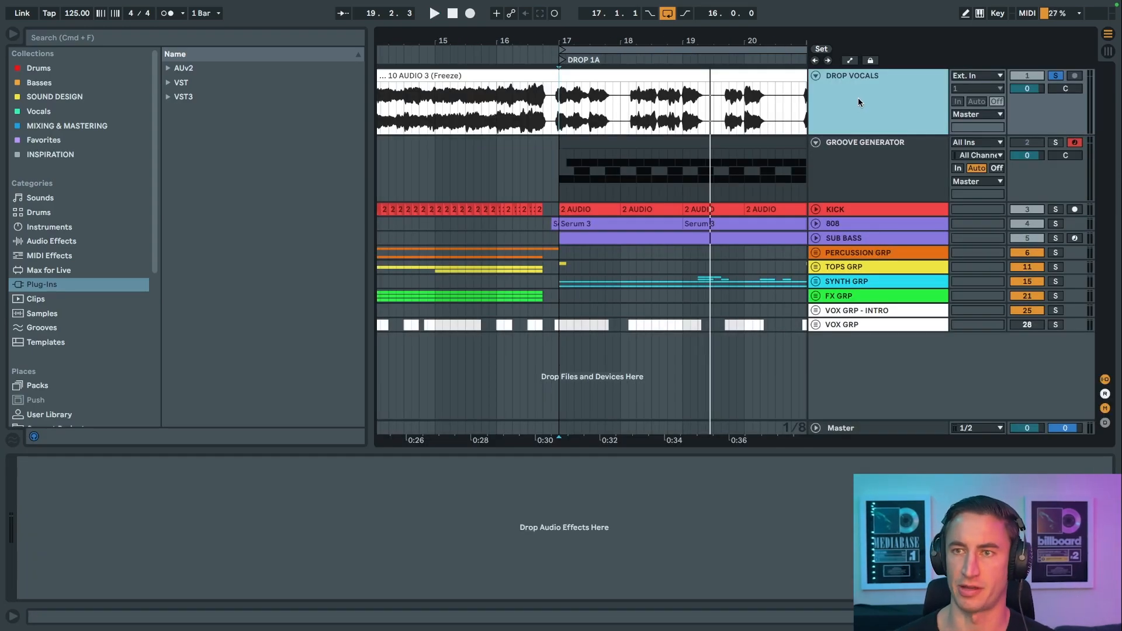
key("space")
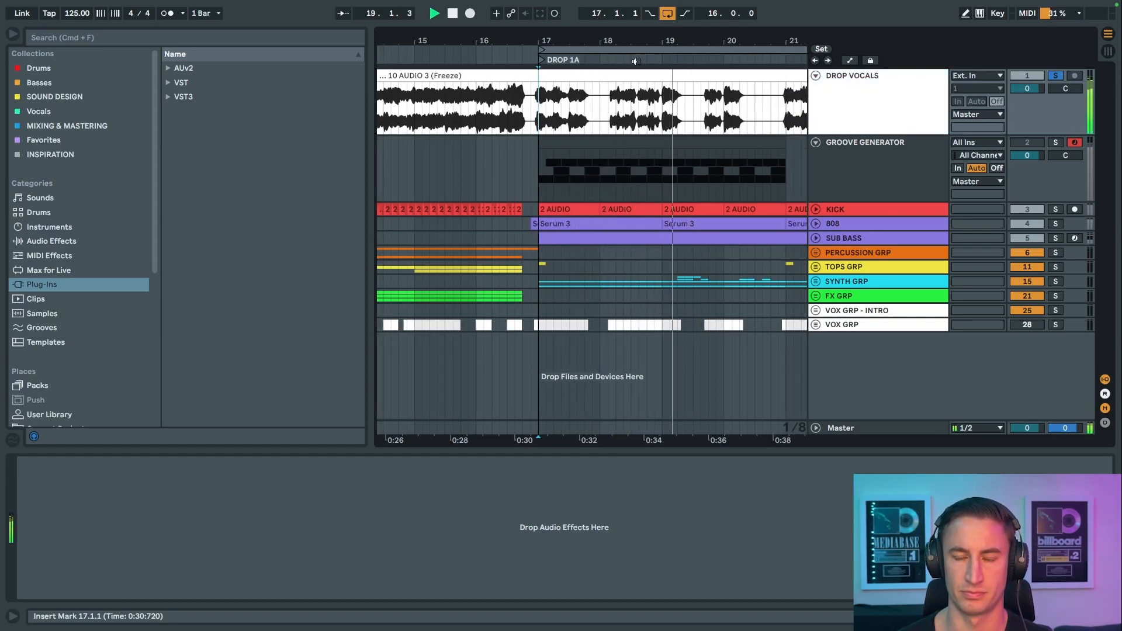
key("space")
mouse_move(633, 41)
left_mouse_down()
mouse_move(633, 32)
mouse_move(621, 46)
mouse_move(627, 56)
mouse_move(623, 48)
left_mouse_up()
Step: Solo the GROOVE GENERATOR track together with DROP VOCALS
left_click(865, 161)
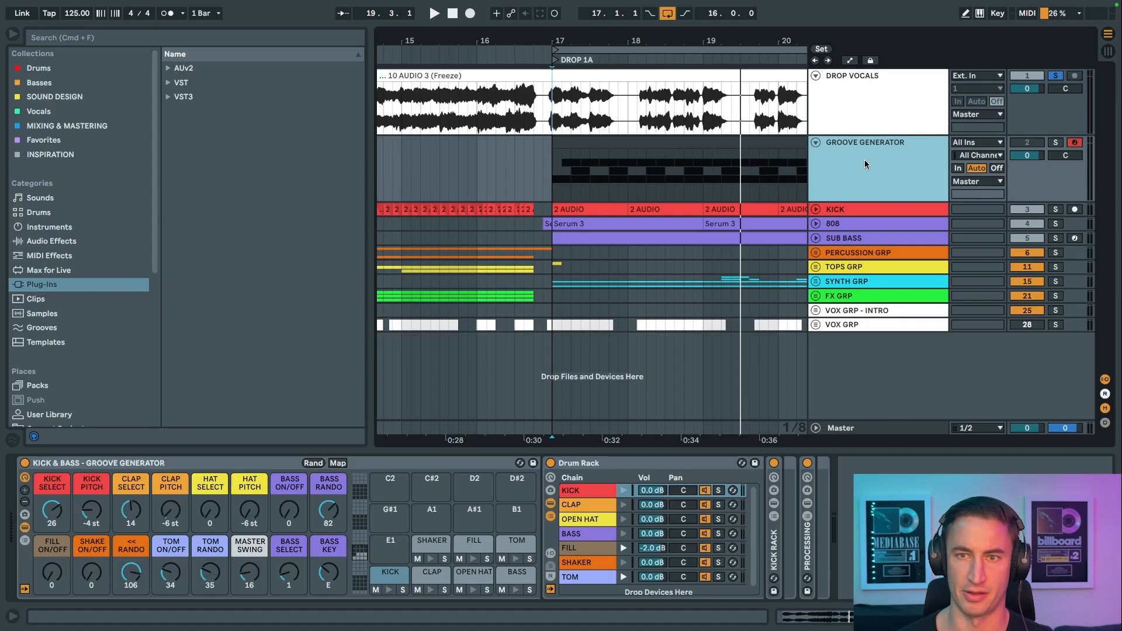
left_click_drag(659, 38, 659, 30)
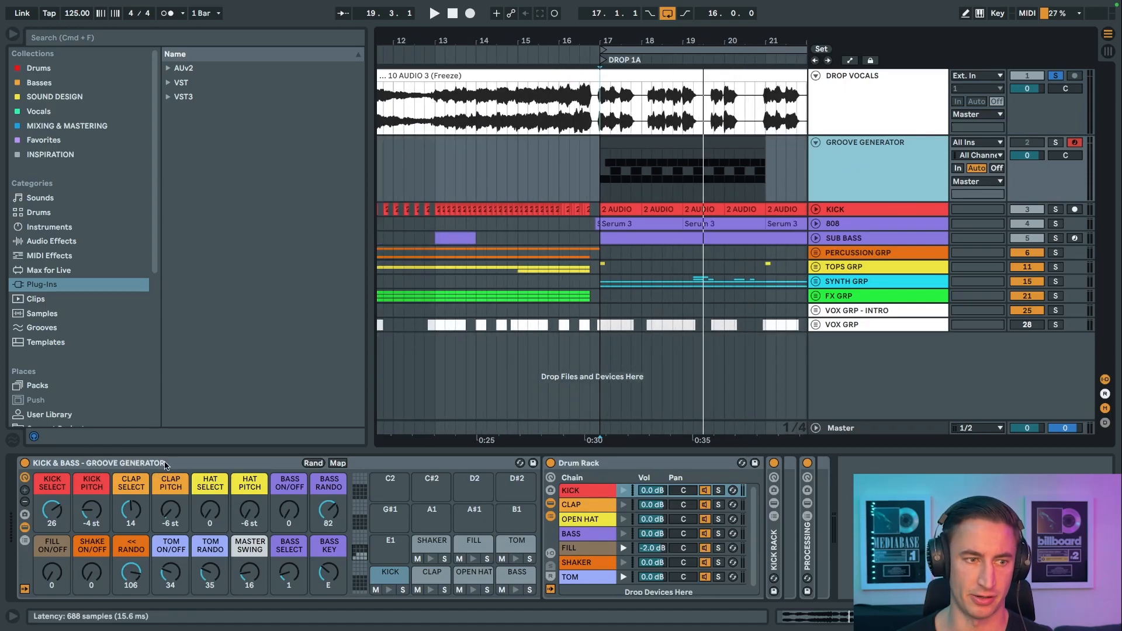
left_click(1056, 142)
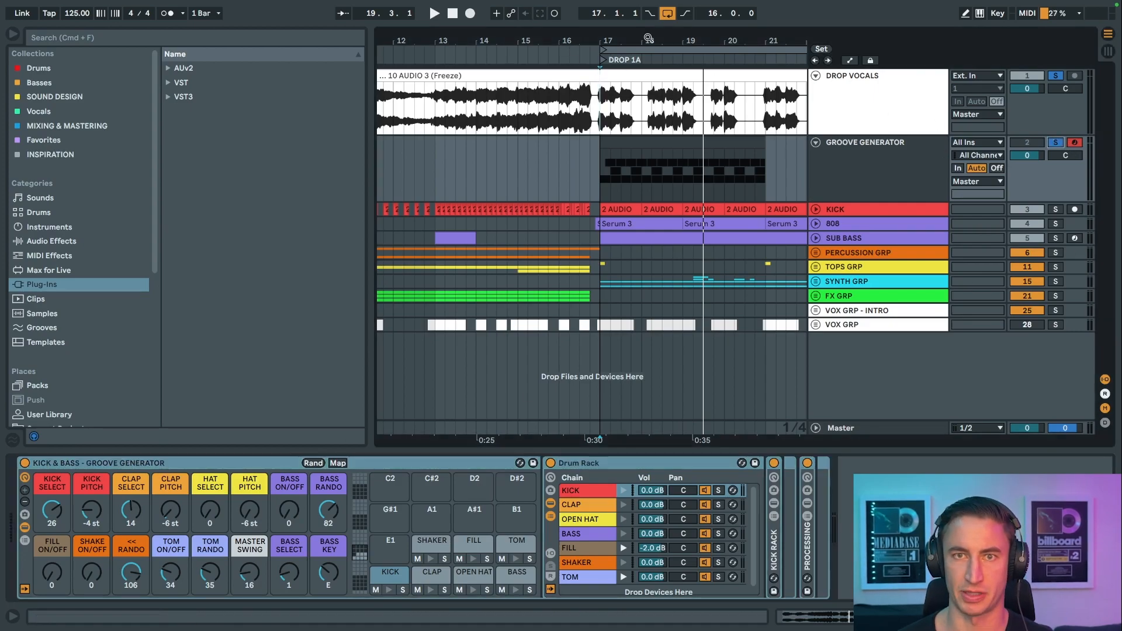
Step: Loop the first two bars of the GROOVE GENERATOR clip, from bar 17 to bar 19
left_click_drag(649, 38, 647, 49)
left_click_drag(579, 184, 701, 183)
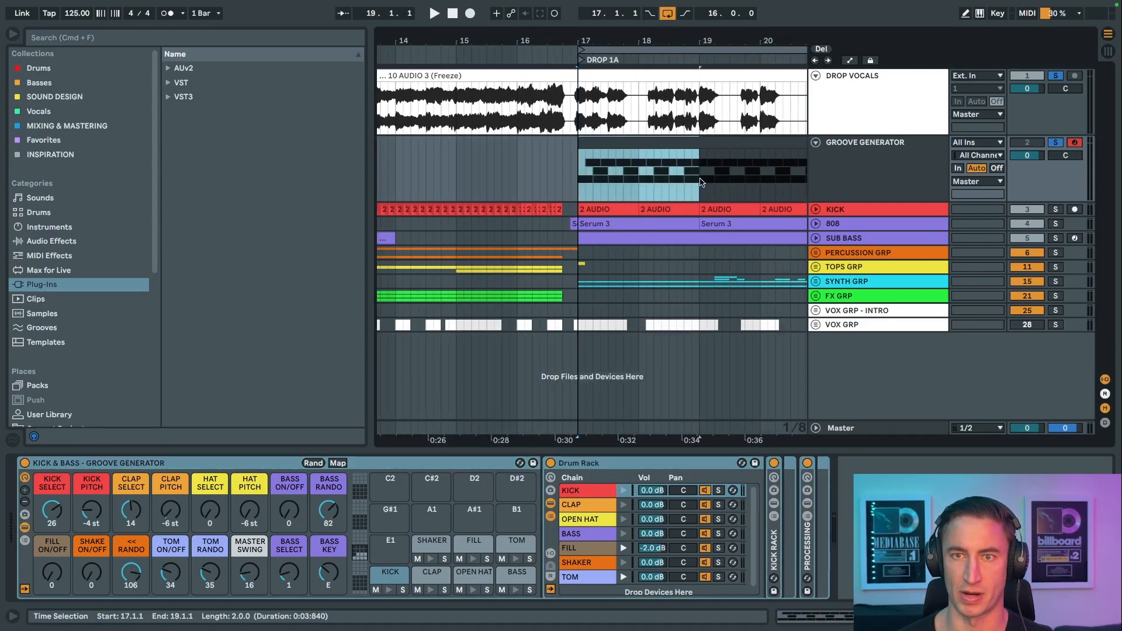
key("super+l")
Step: Fold the Drum Rack inside the GROOVE GENERATOR rack and randomize the rack's macros while playing the loop
left_click(872, 180)
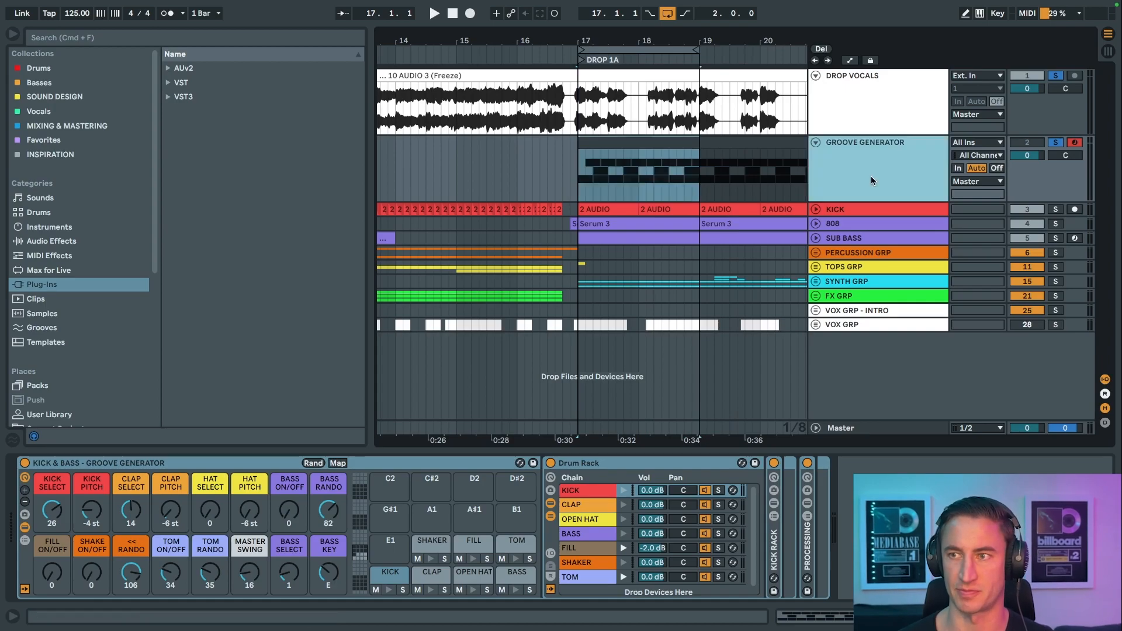
double_click(585, 464)
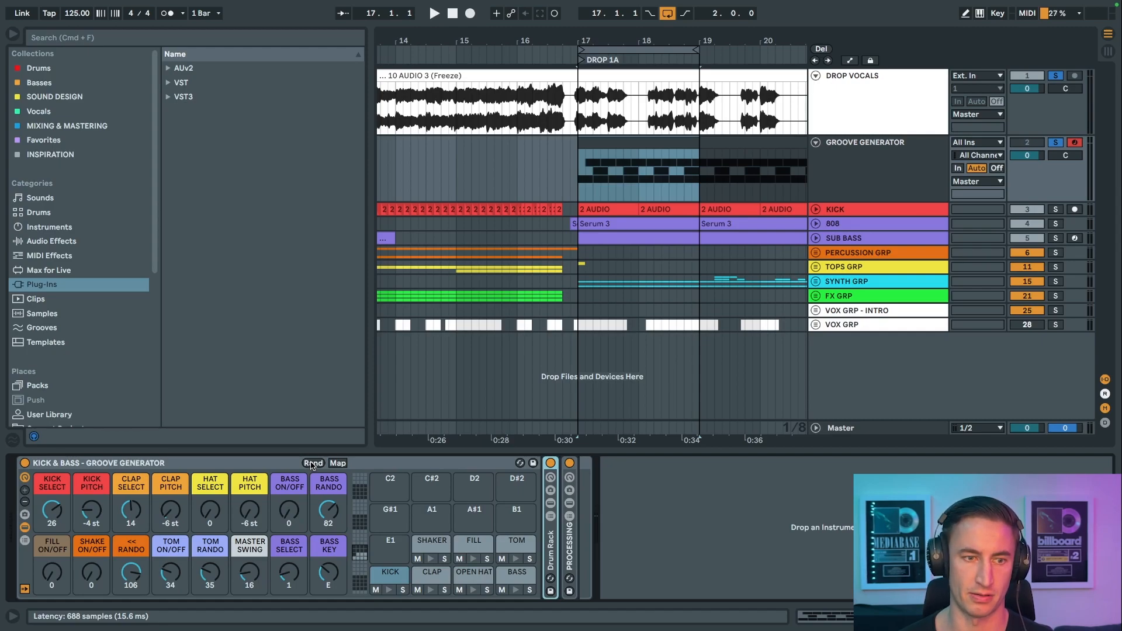
key("space")
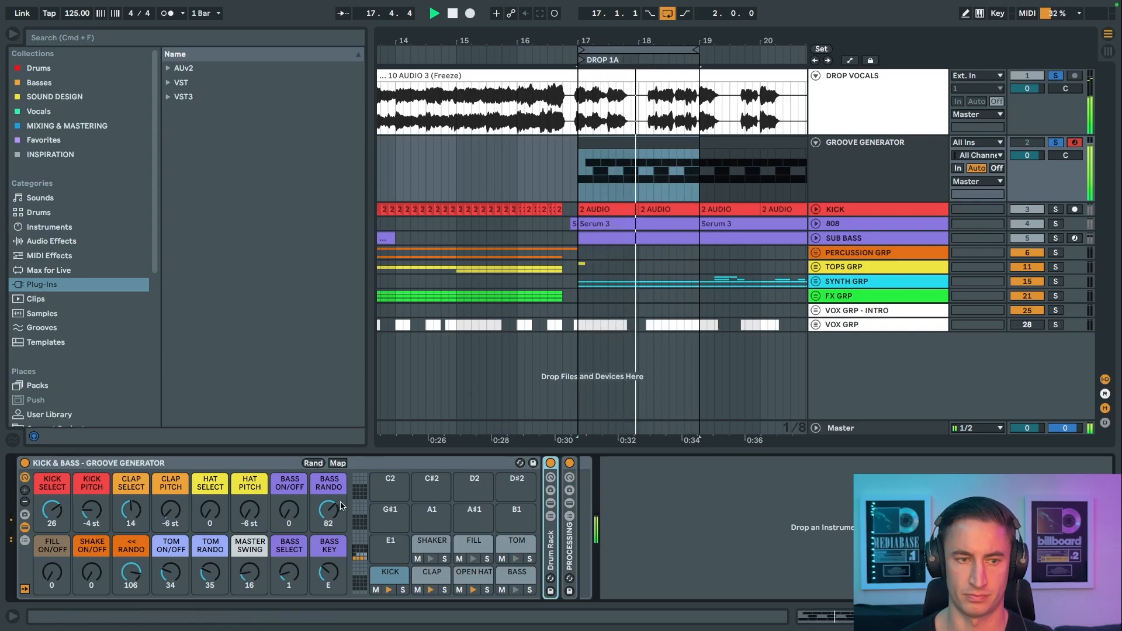
left_click(314, 464)
key("space")
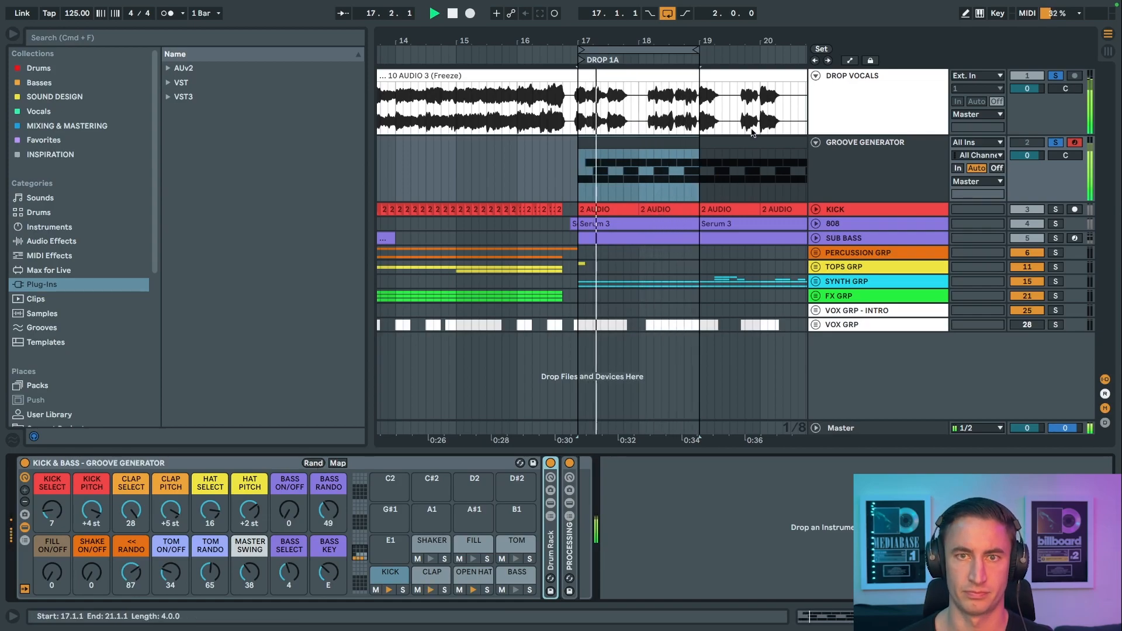
key("space")
Step: Extend the loop to four bars, from bar 17 to bar 21, with the insert mark at bar 17
scroll(675, 98, "down", 3)
left_click_drag(647, 51, 744, 53)
scroll(522, 119, "right", 1)
left_click(522, 119)
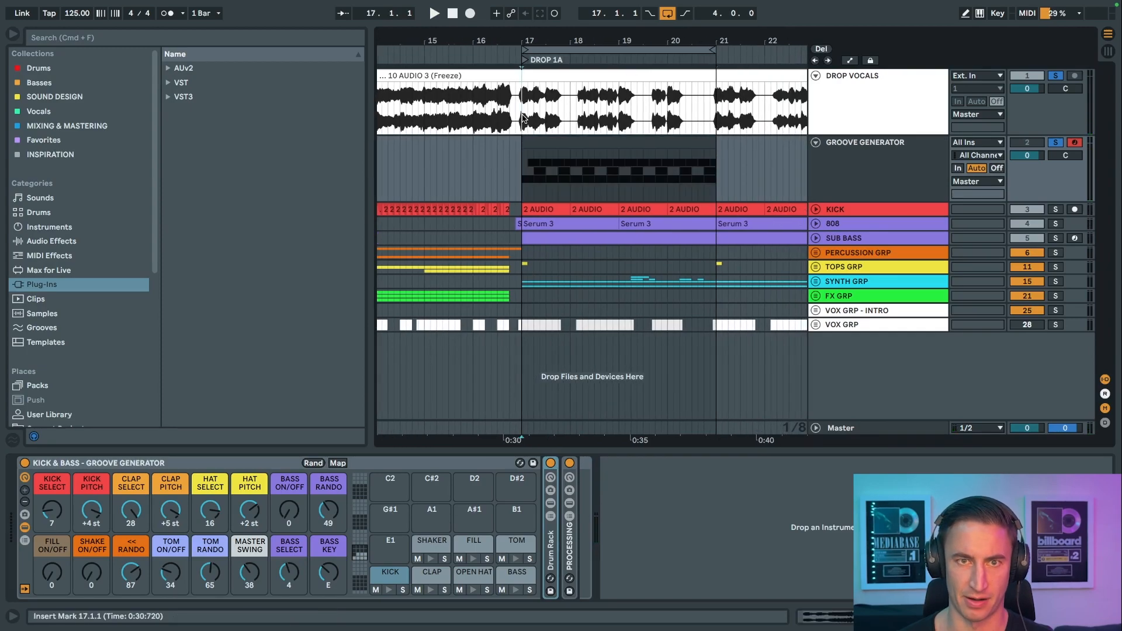
Step: Solo only the GROOVE GENERATOR track and play the loop
left_click(868, 138)
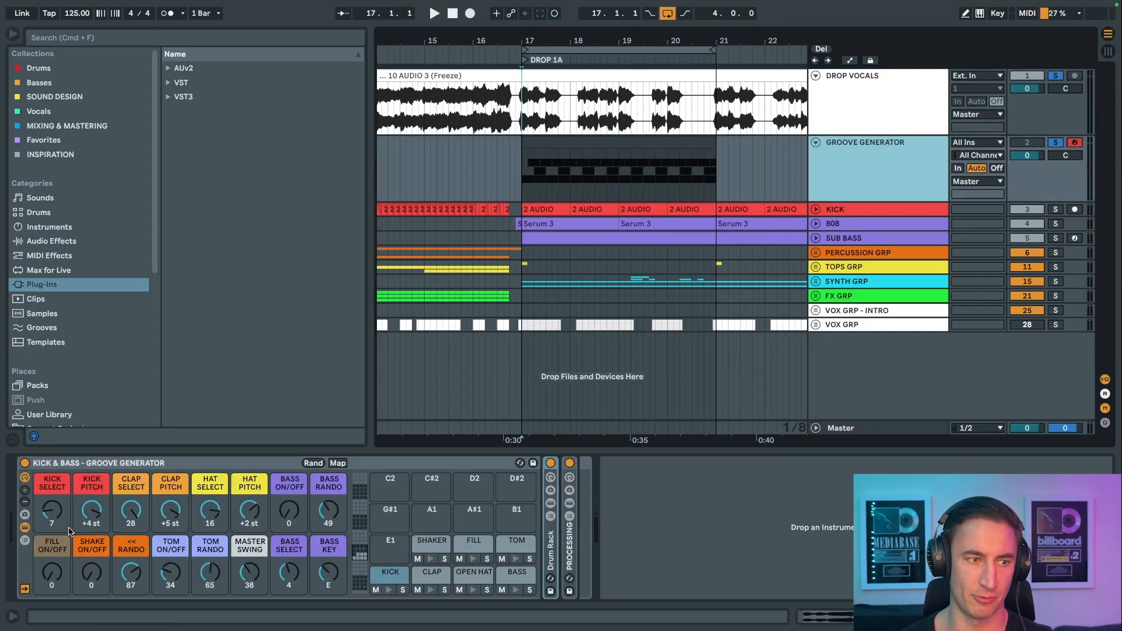
left_click(55, 488)
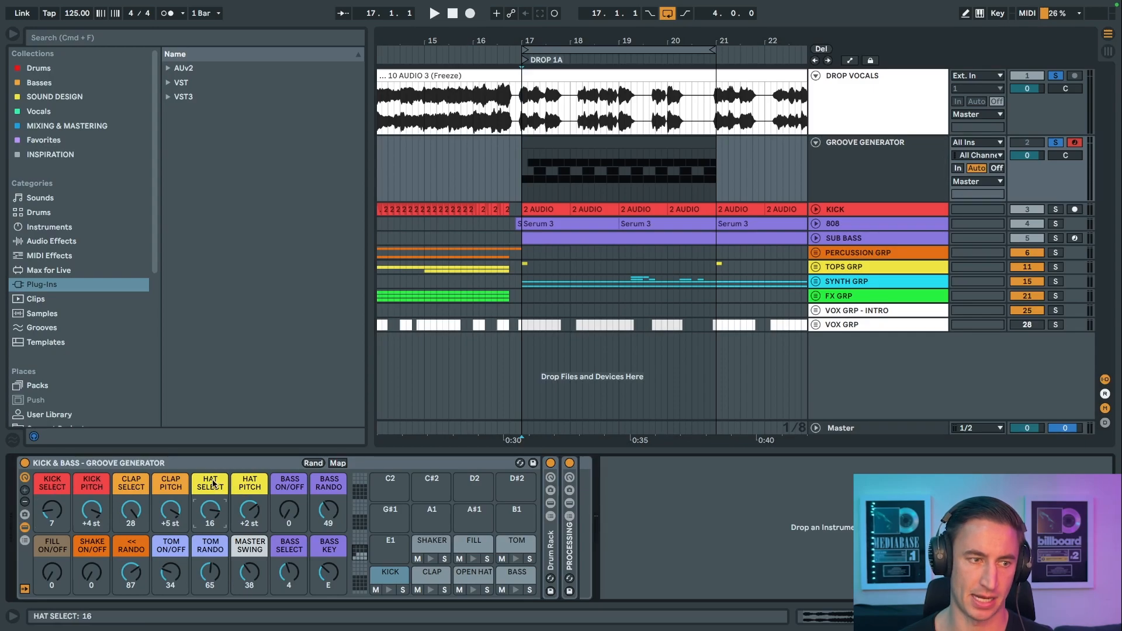
left_click(1057, 143)
key("space")
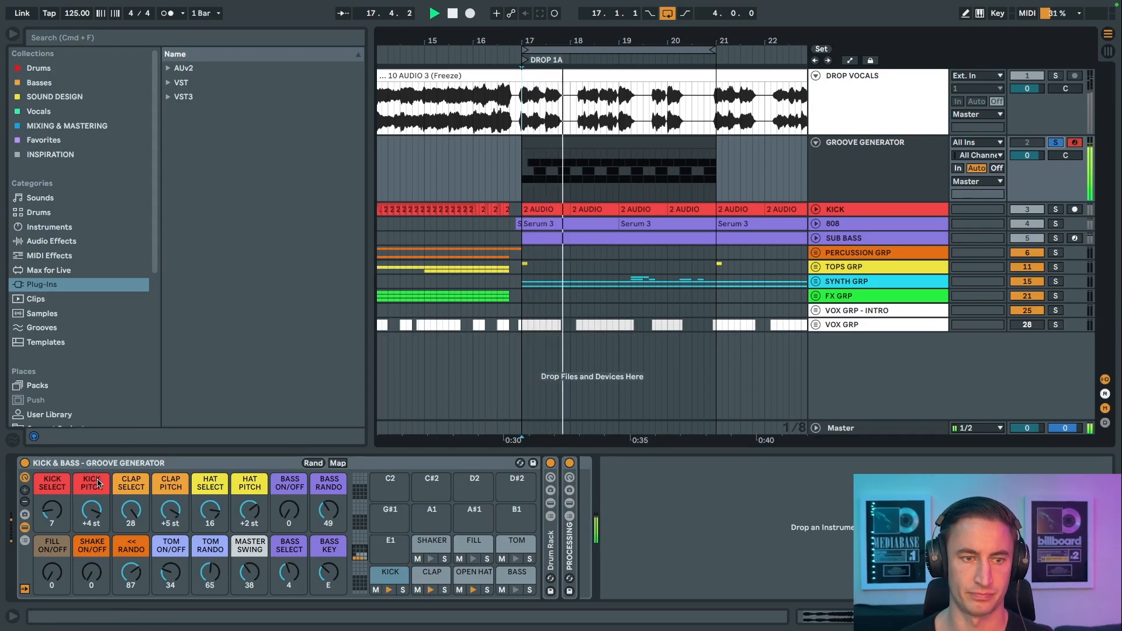
Step: Set the GROOVE GENERATOR macros KICK SELECT to 21, CLAP SELECT to 18 and HAT SELECT to 10
left_click_drag(52, 510, 52, 490)
left_click_drag(130, 512, 130, 525)
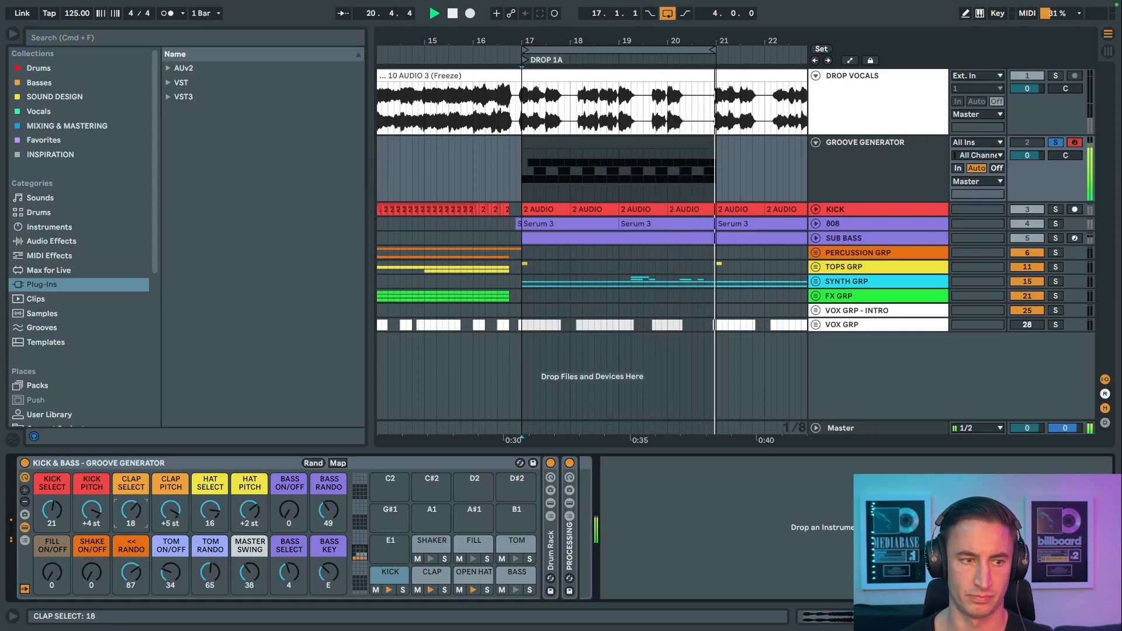
left_click_drag(215, 512, 215, 520)
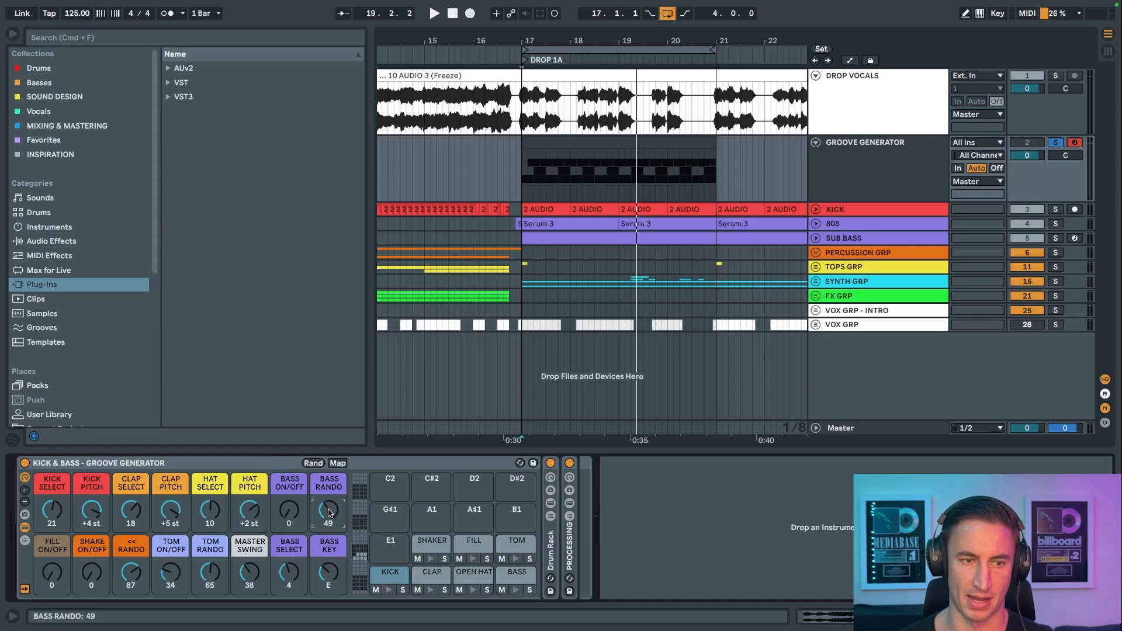
Step: Set the bass macros BASS RANDO to 55, BASS SELECT to 6 and BASS ON/OFF to 35 while auditioning the groove
left_click_drag(326, 506, 326, 511)
key("space")
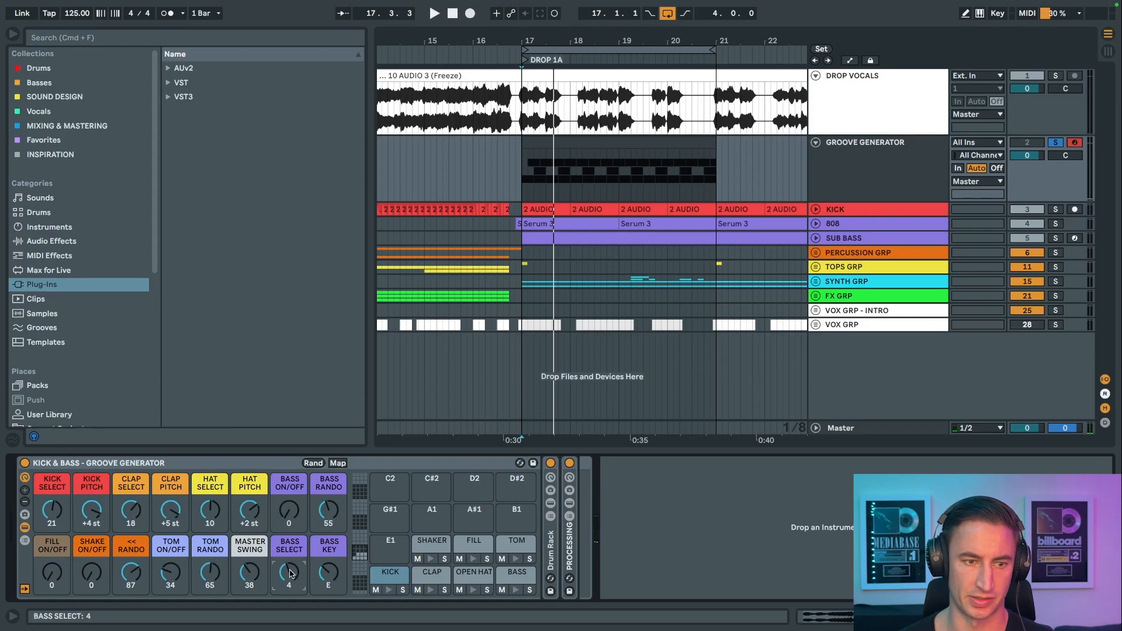
left_click_drag(289, 575, 288, 564)
key("space")
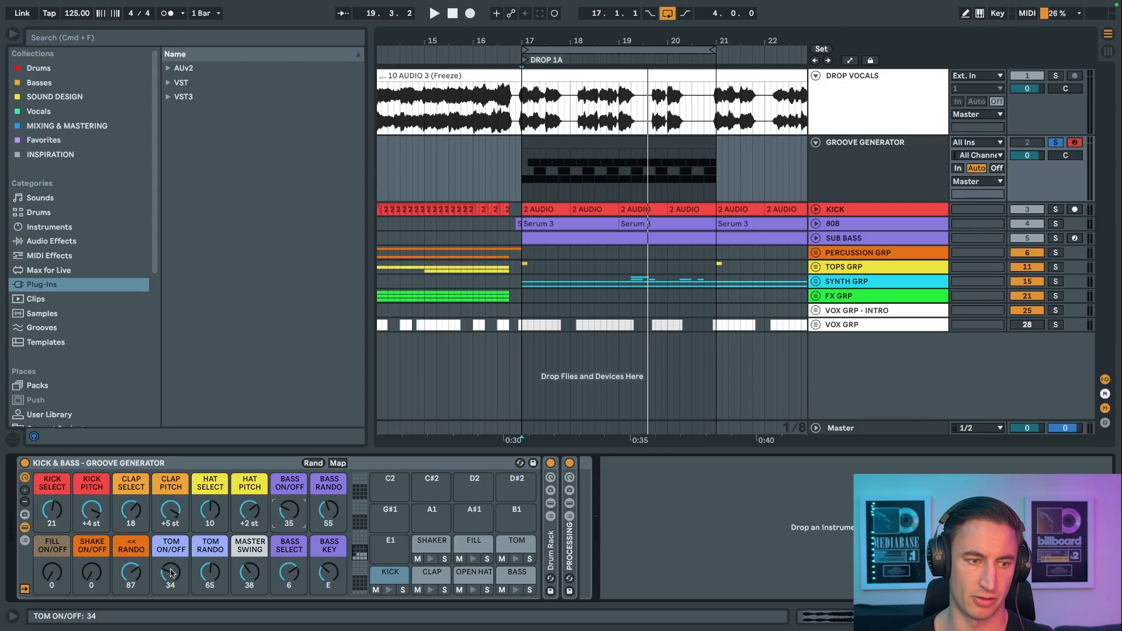
Step: Set the TOM ON/OFF macro to 0, listen to the groove and stop playback
key("space")
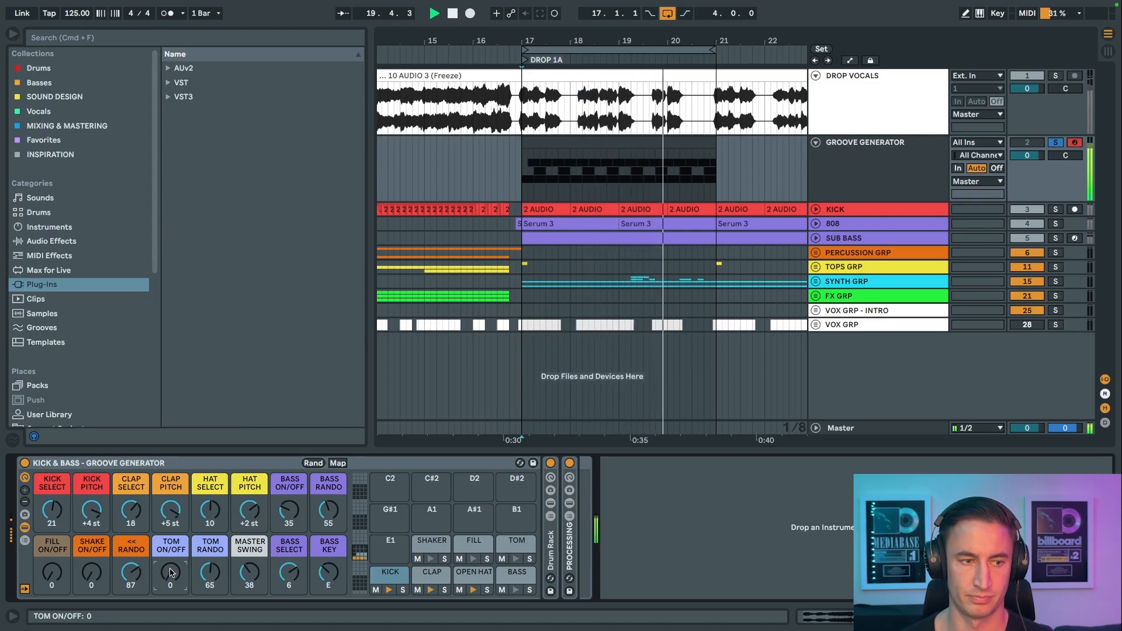
key("space")
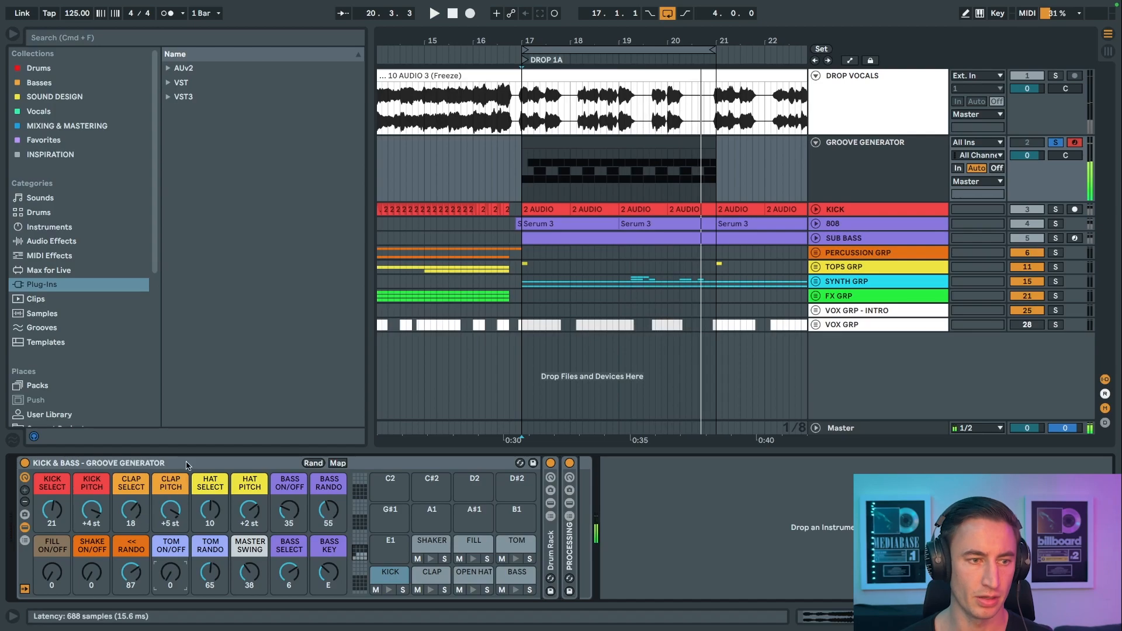
left_click(187, 466)
left_click_drag(561, 33, 561, 45)
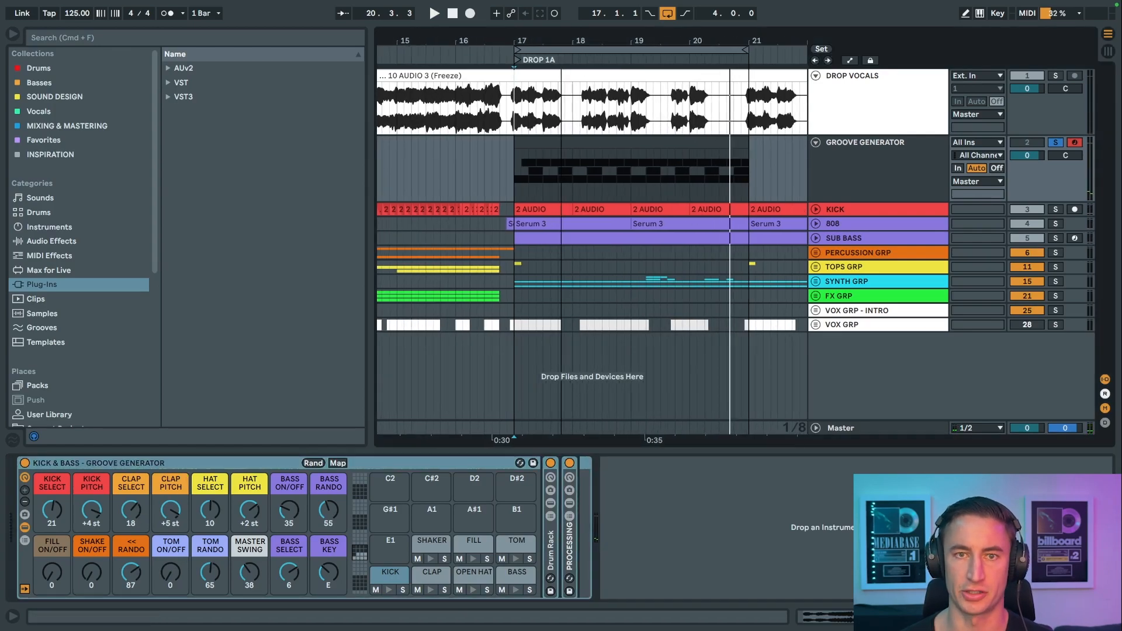
left_click(835, 201)
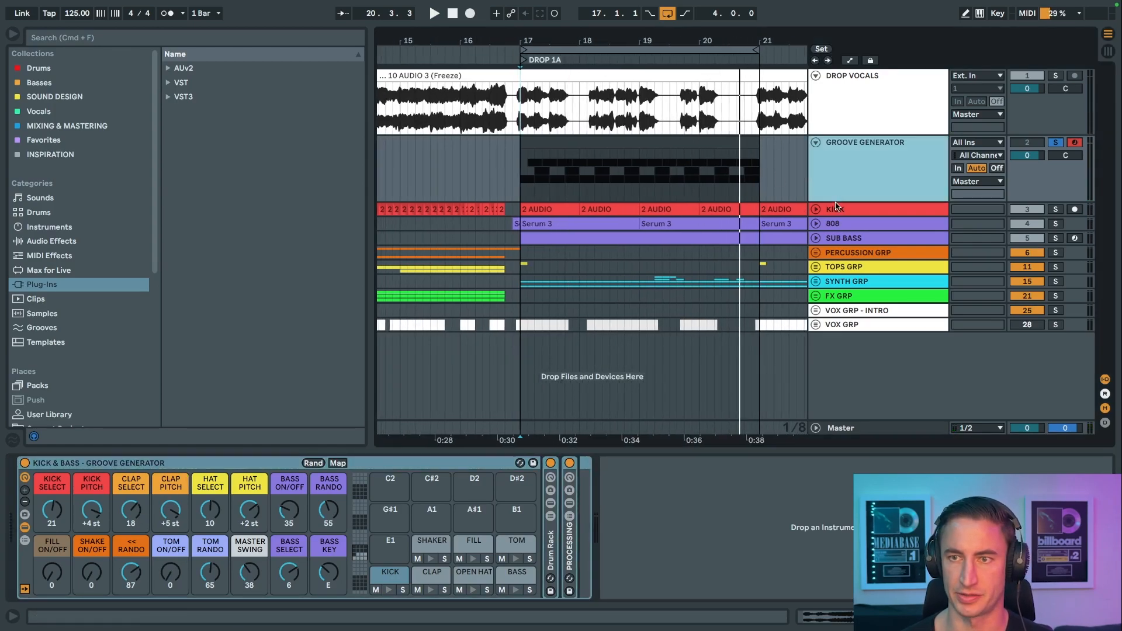
Step: Unfold the KICK track and solo it alone
left_click(829, 213)
left_click(815, 209)
left_click(904, 189)
left_click(1077, 225)
left_click(1055, 209)
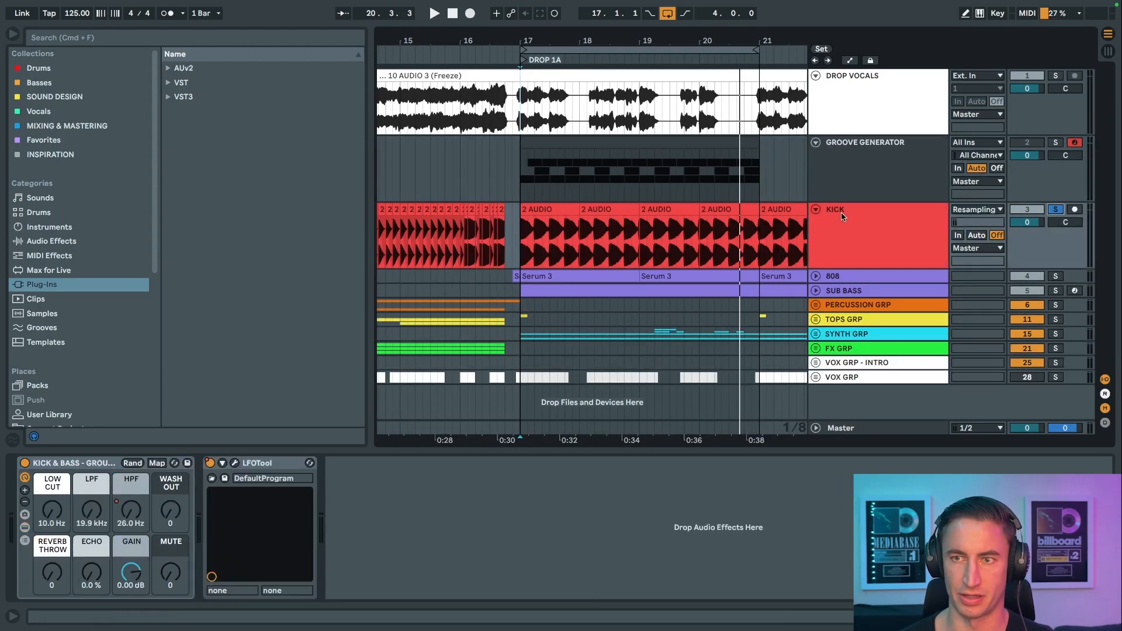
Step: Play the drop from bar 17 with the KICK soloed, adding the 808 track to the solo
left_click(540, 209)
key("space")
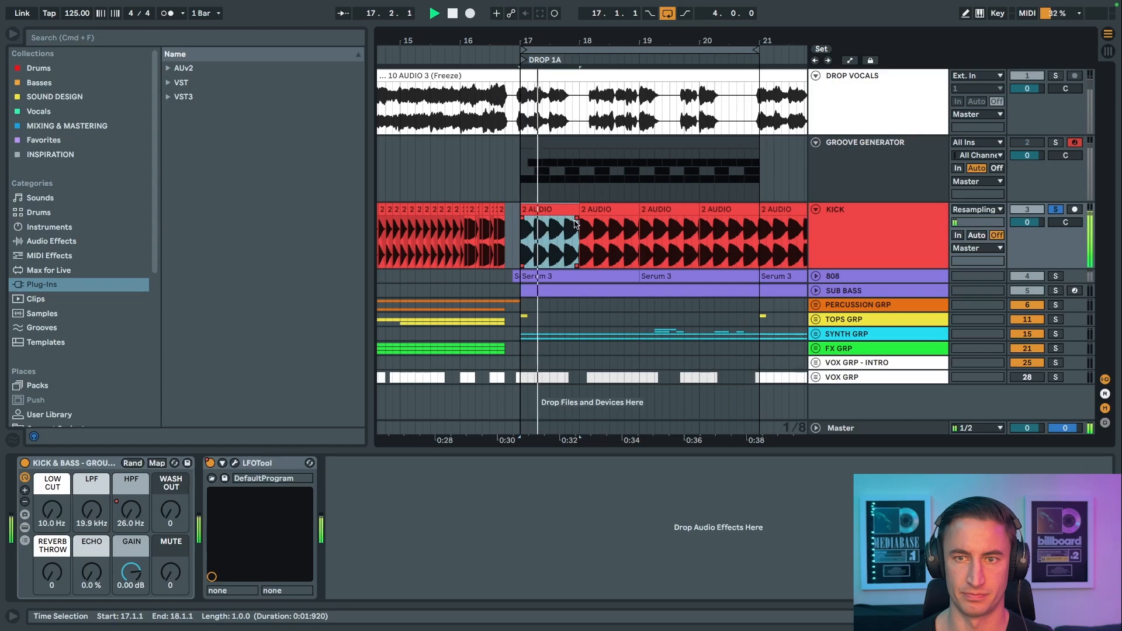
key("space")
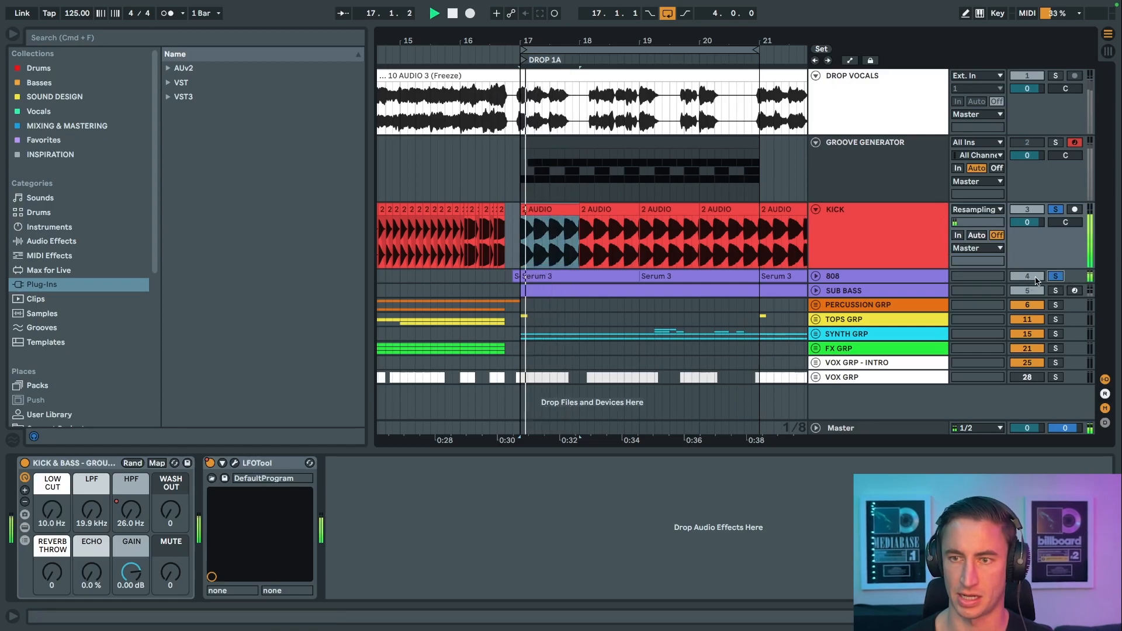
left_click_drag(574, 40, 578, 33)
key("space")
Step: Solo the GROOVE GENERATOR track and examine the KICK chain's solo and extract options in its Drum Rack
left_click(930, 181)
left_click(1055, 142)
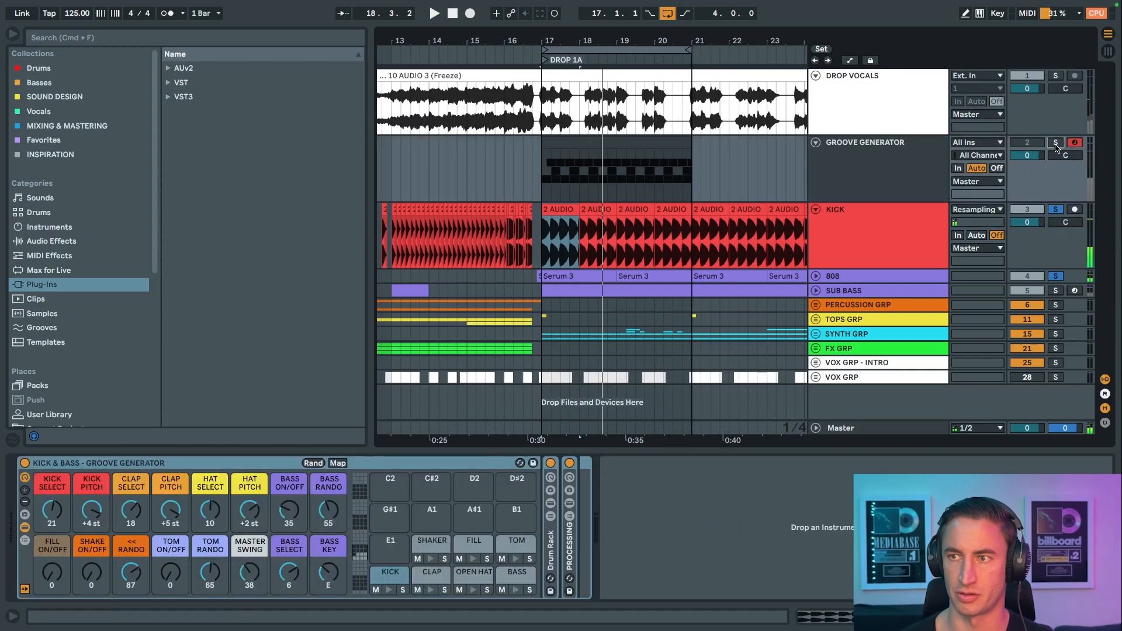
double_click(553, 548)
left_click(596, 492)
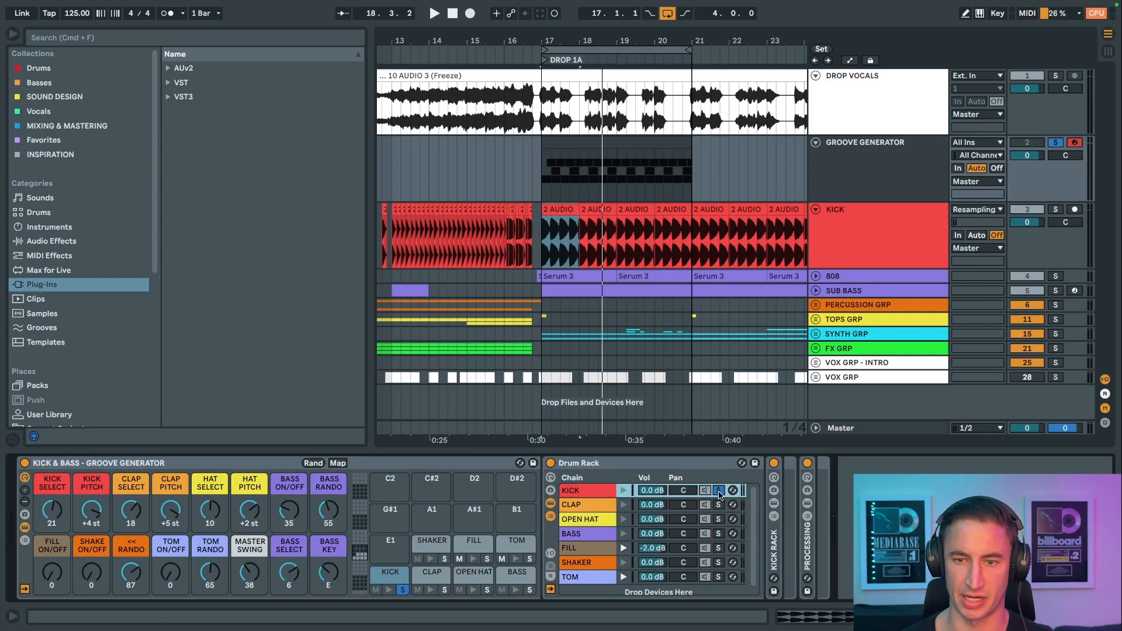
right_click(592, 495)
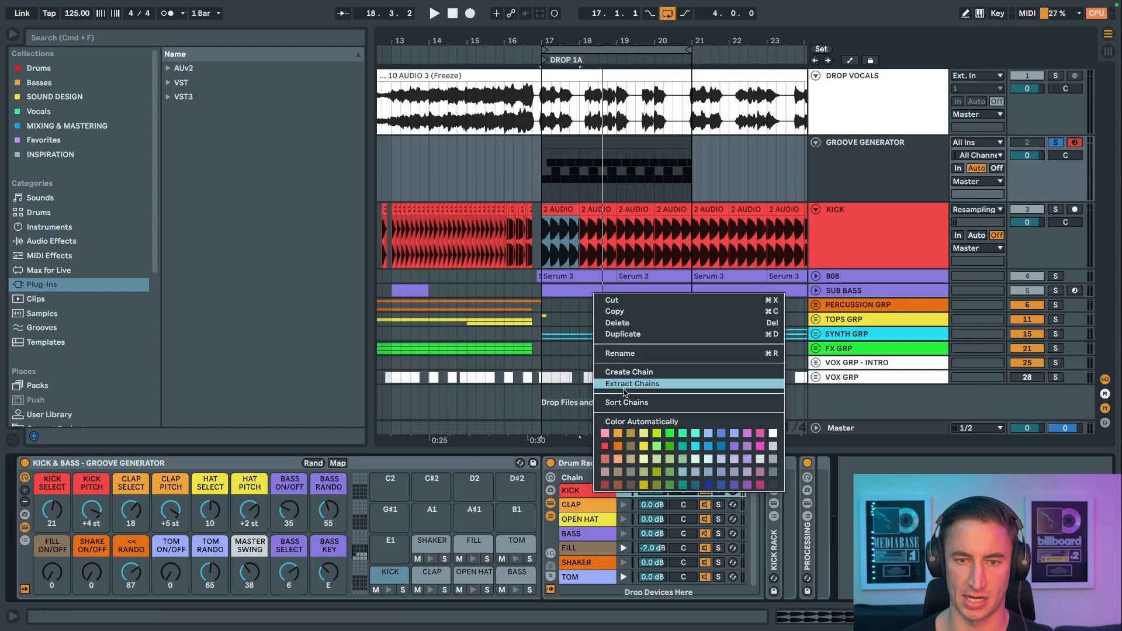
left_click(580, 488)
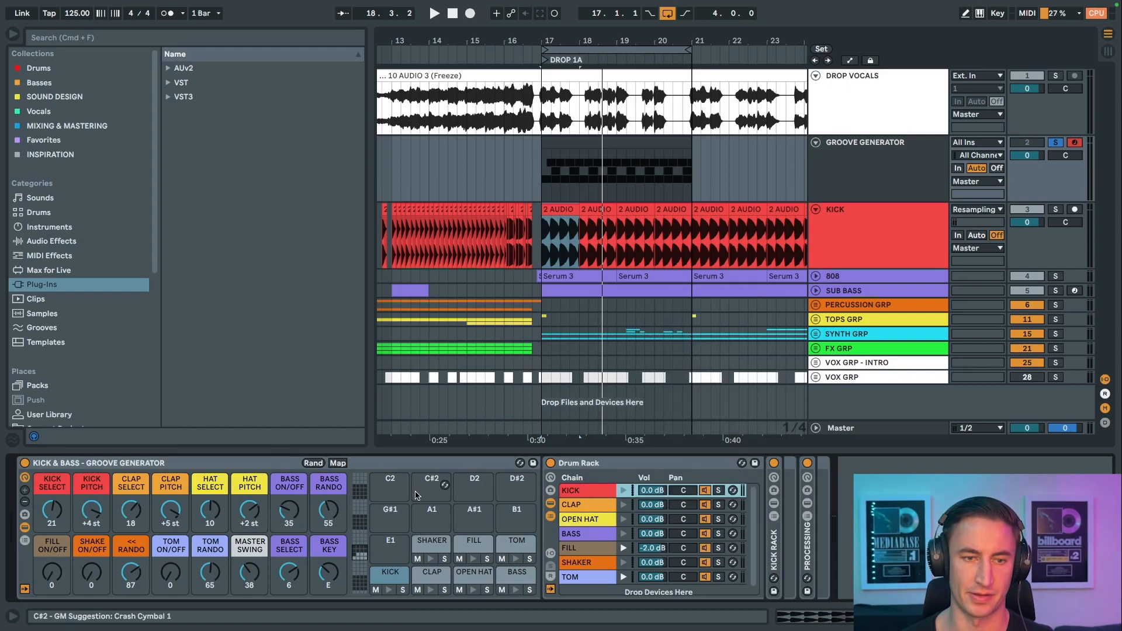
Step: Hide the GROOVE GENERATOR rack's inner devices and delete the GROOVE GENERATOR track
left_click(173, 464)
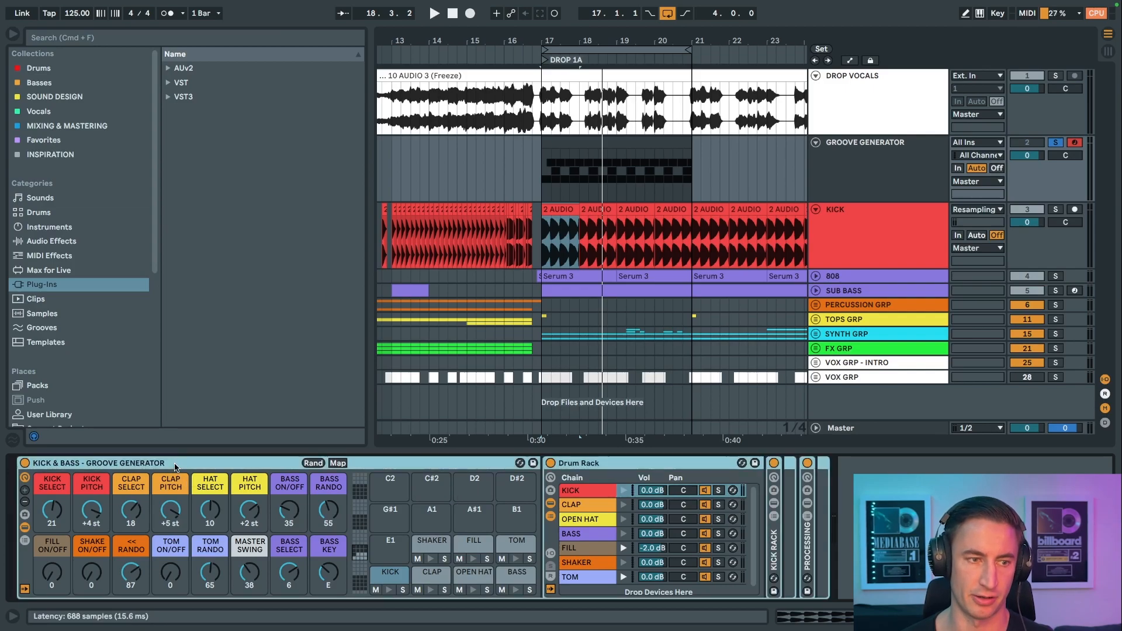
left_click(24, 527)
left_click(860, 185)
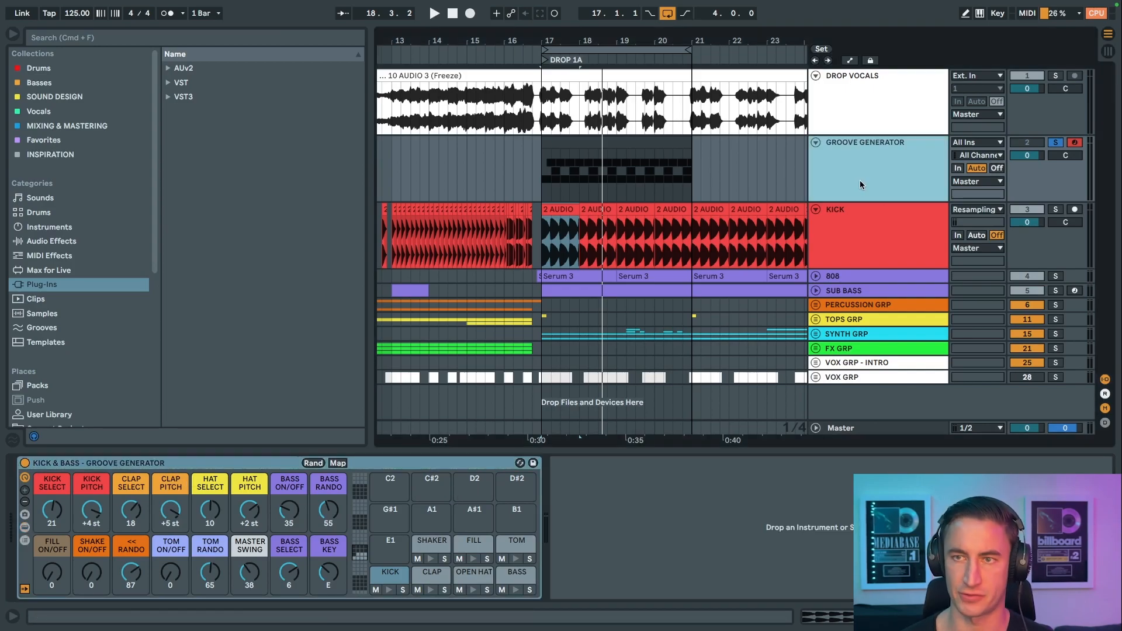
key("Delete")
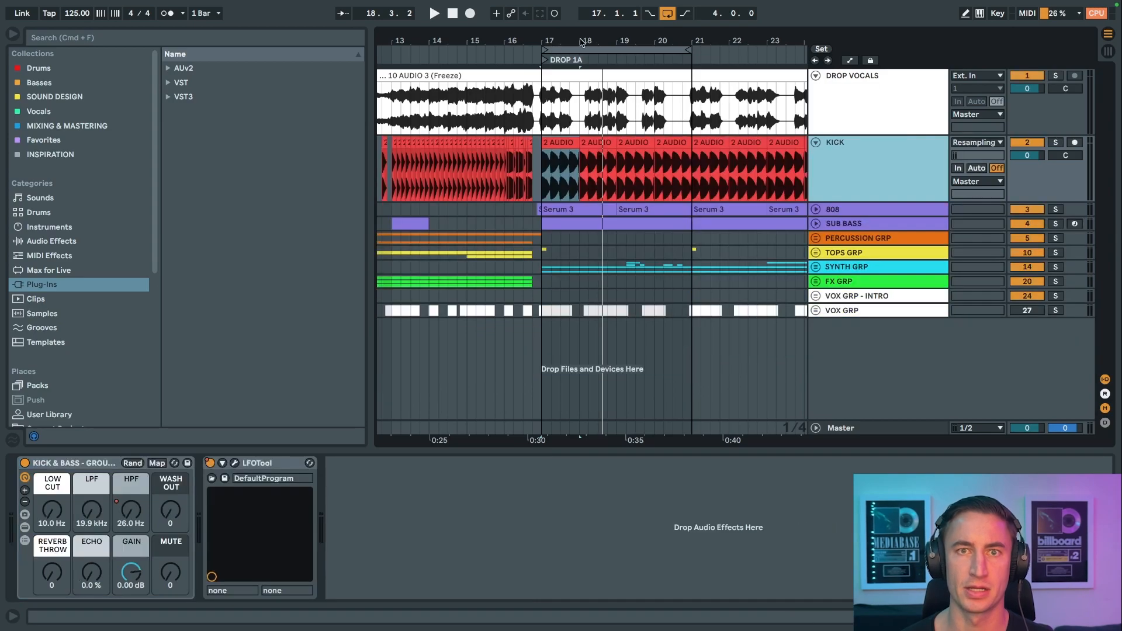
Step: Solo the KICK track and fold the KICK & BASS rack in its device chain
left_click_drag(582, 58, 582, 52)
key("plus")
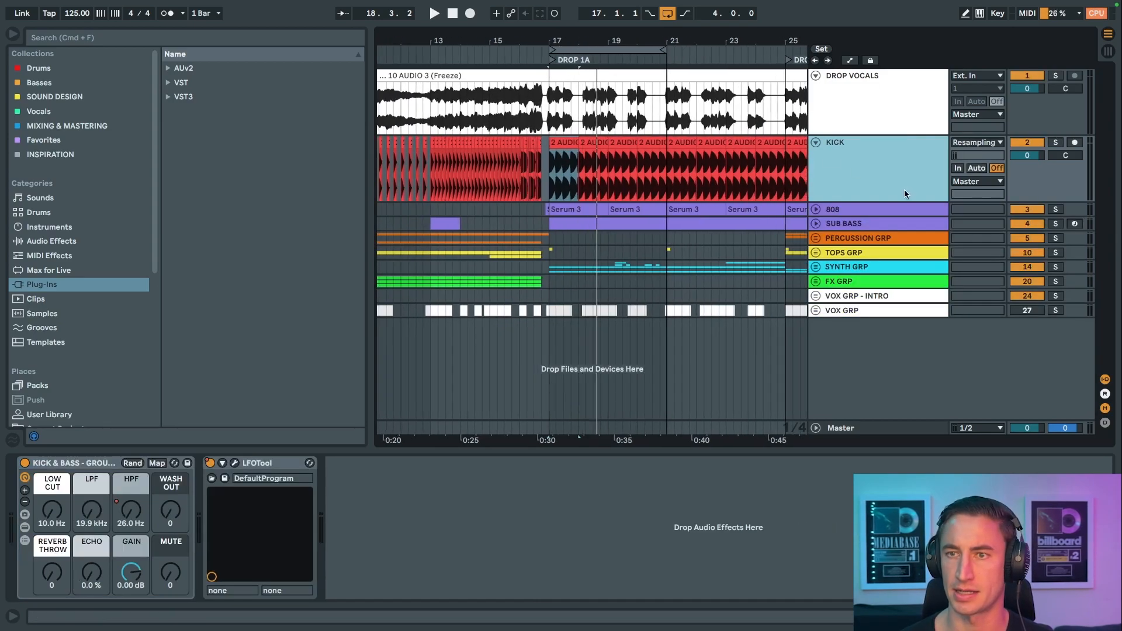
left_click(1055, 143)
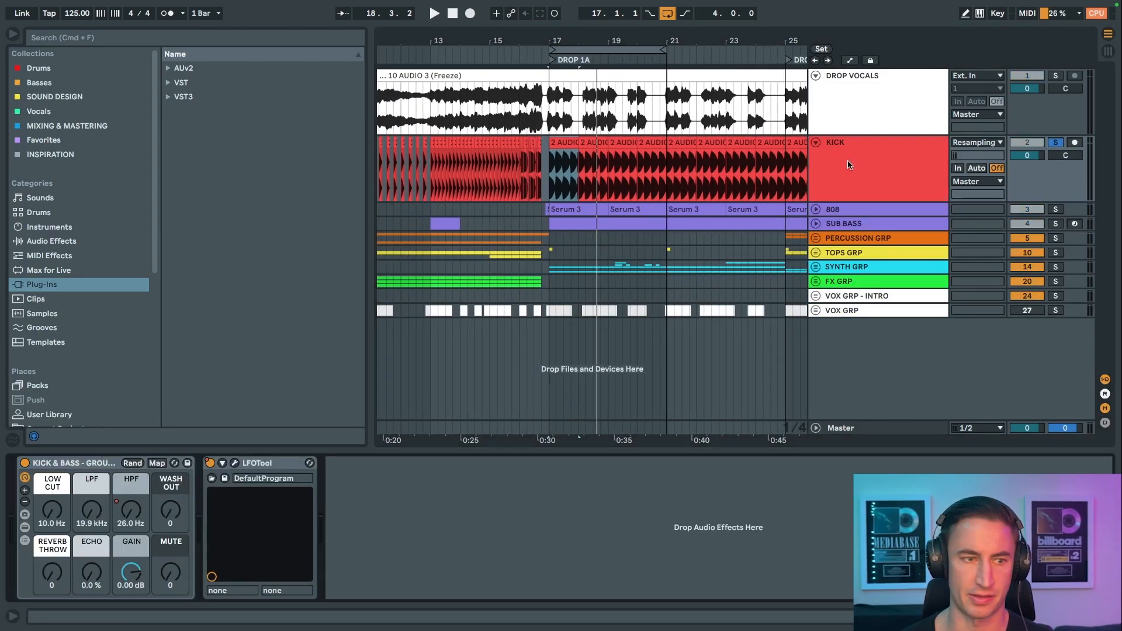
double_click(75, 464)
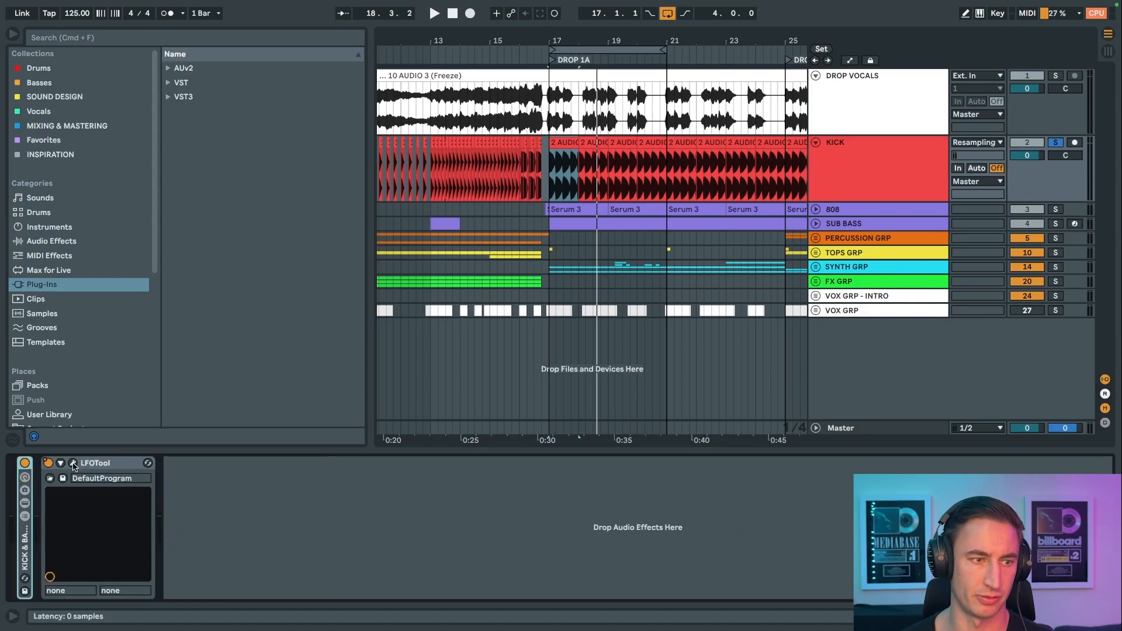
Step: Unfold the KICK & BASS rack, show automation and play the soloed KICK's HPF sweep in the BUILD section
double_click(25, 550)
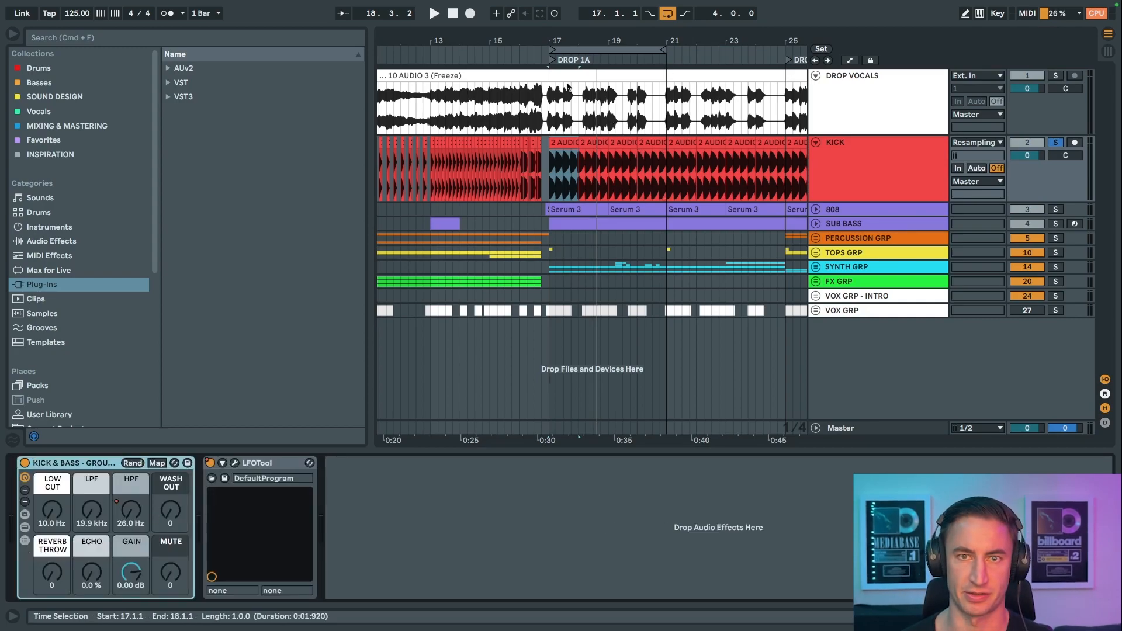
key("a")
left_click_drag(562, 40, 566, 11)
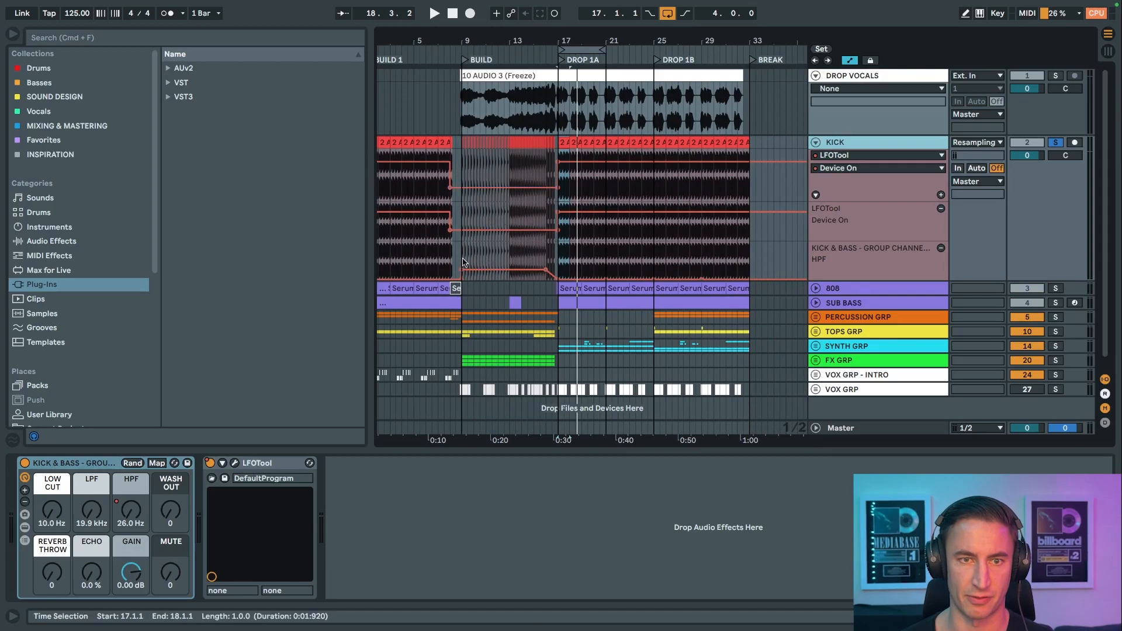
left_click(464, 262)
key("space")
scroll(514, 265, "up", 2)
left_click(510, 264)
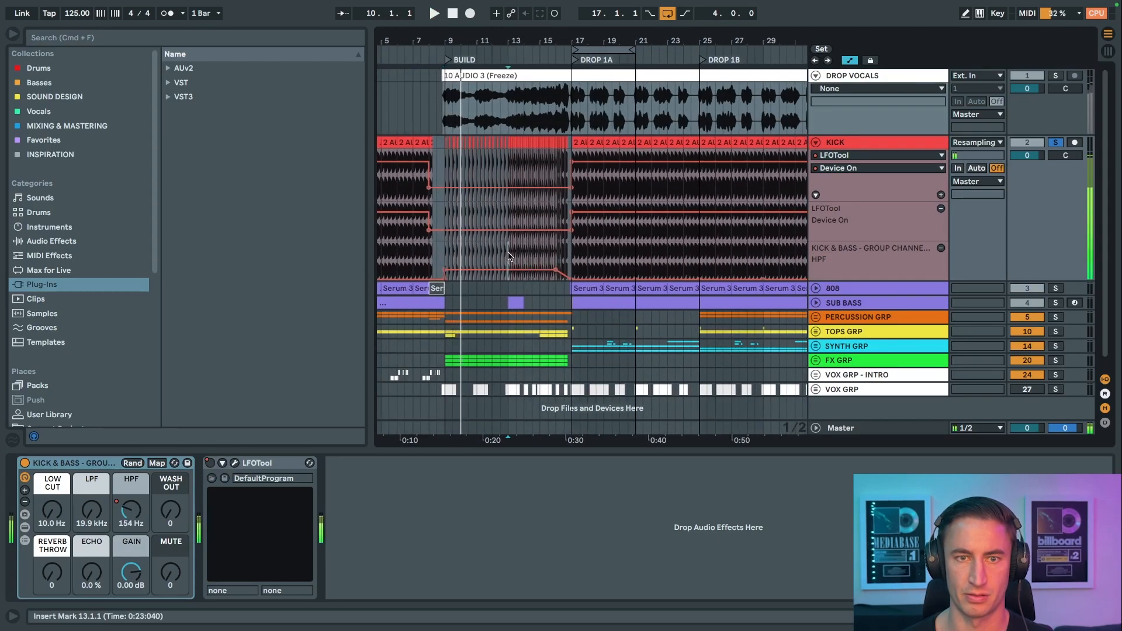
Step: Play the end of the KICK's HPF automation leading into DROP 1A, then hide the automation lanes
left_click(557, 266)
left_click_drag(557, 40, 561, 49)
key("space")
key("a")
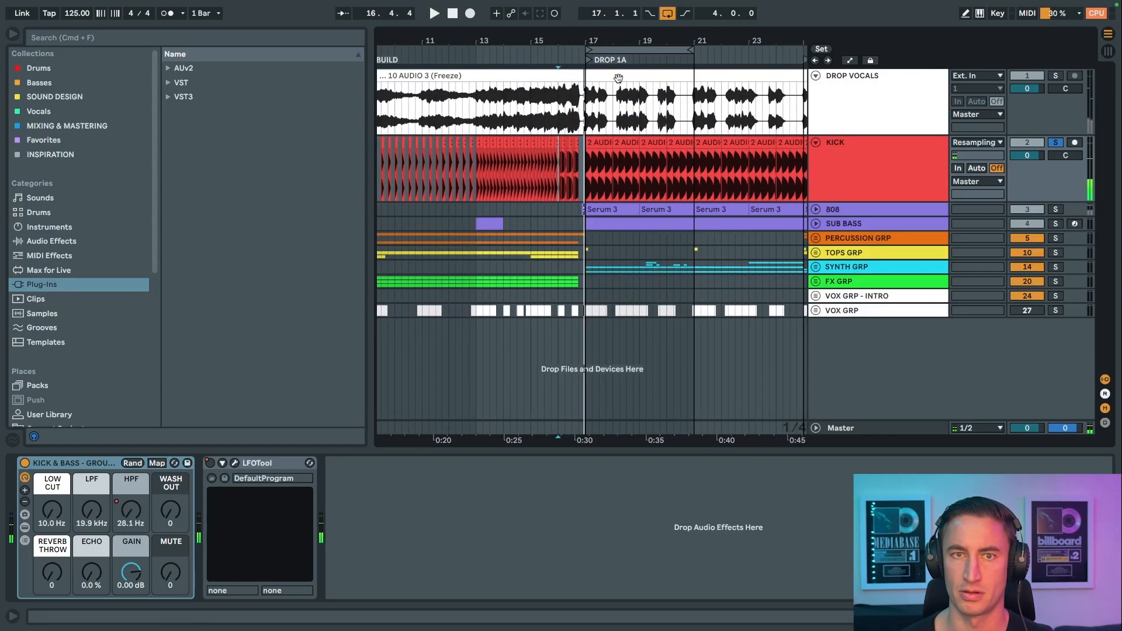
Step: Unsolo the KICK and play the full arrangement from bar 13 through the build into DROP 1A
left_click(478, 175)
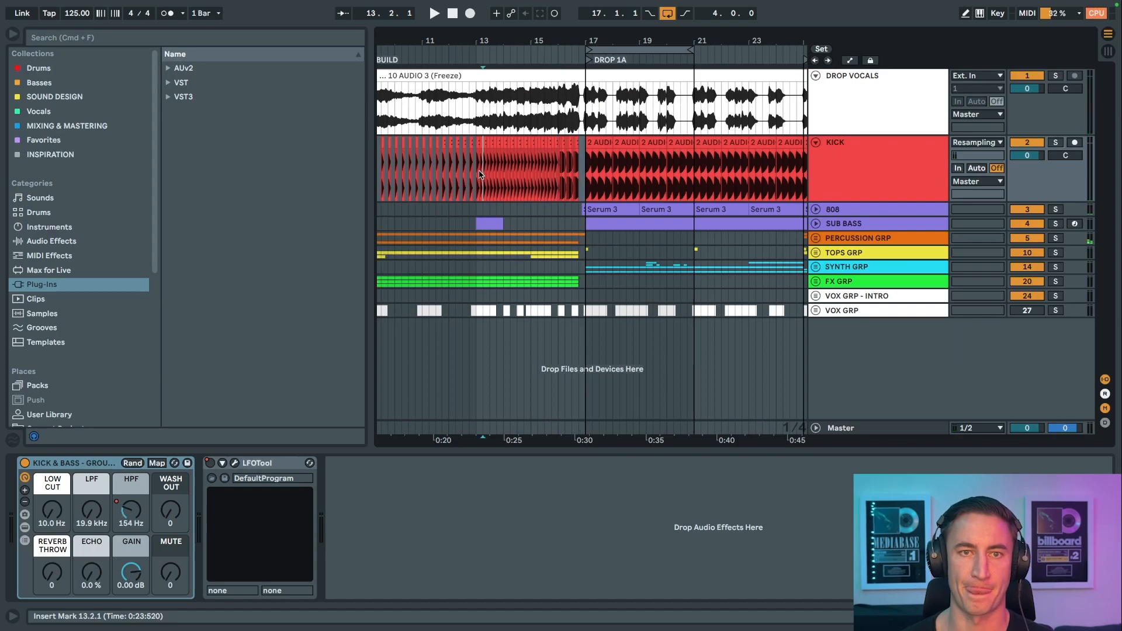
key("space")
left_click_drag(528, 40, 585, 51)
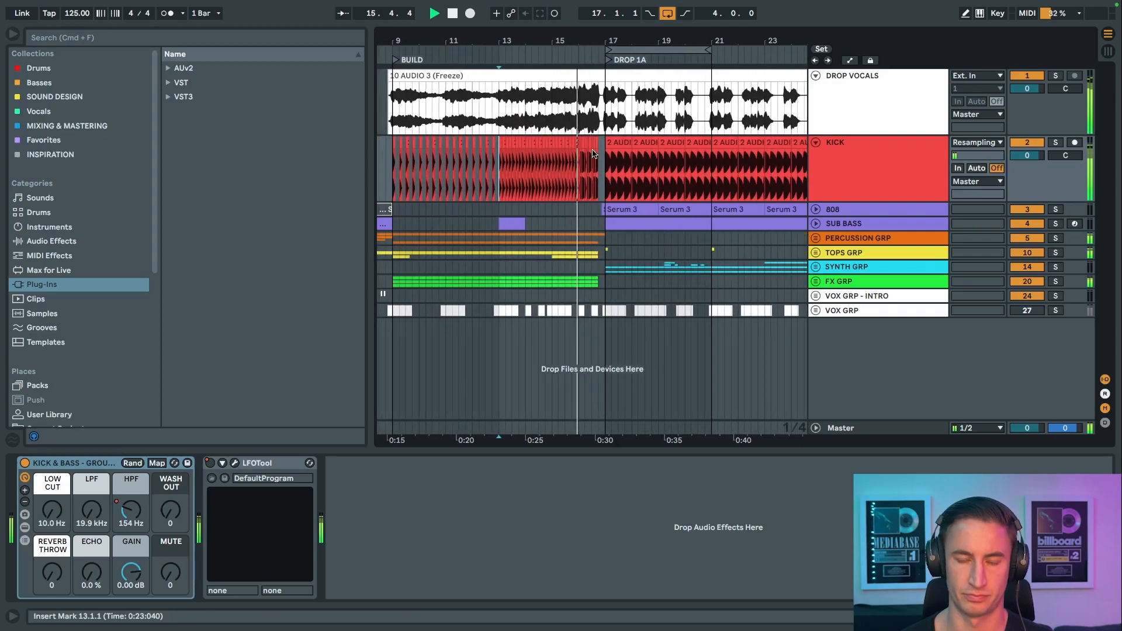
left_click_drag(640, 33, 604, 36)
scroll(625, 176, "left", 1)
scroll(630, 180, "right", 1)
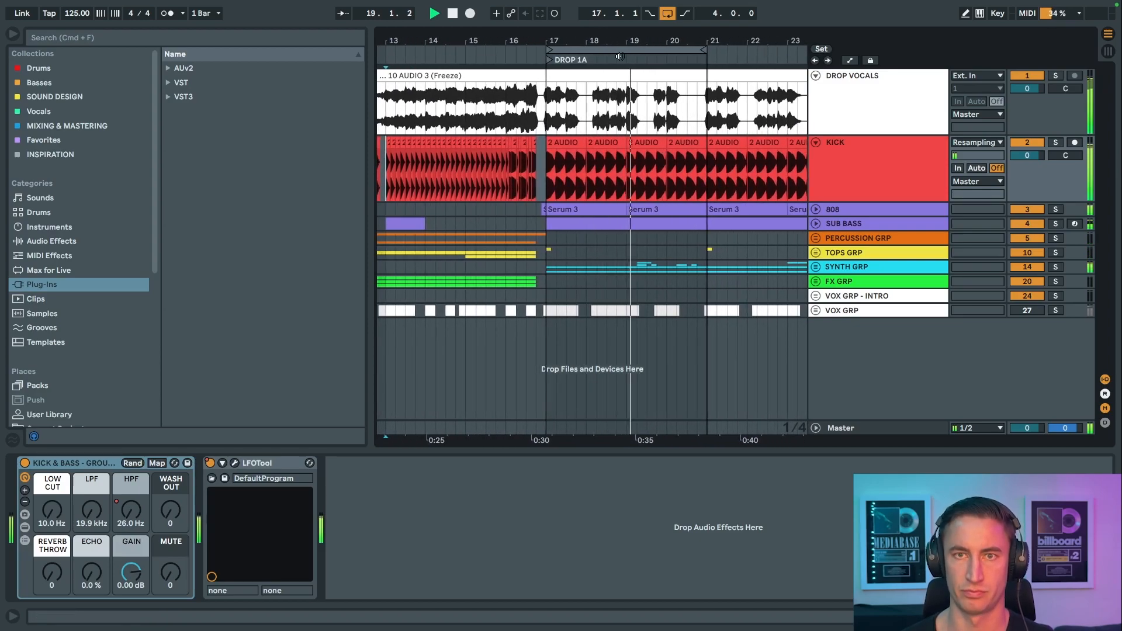
Step: Select and unfold the 808 track, set its insert marker at bar 17 and stop playback
scroll(631, 180, "down", 3)
left_click(844, 214)
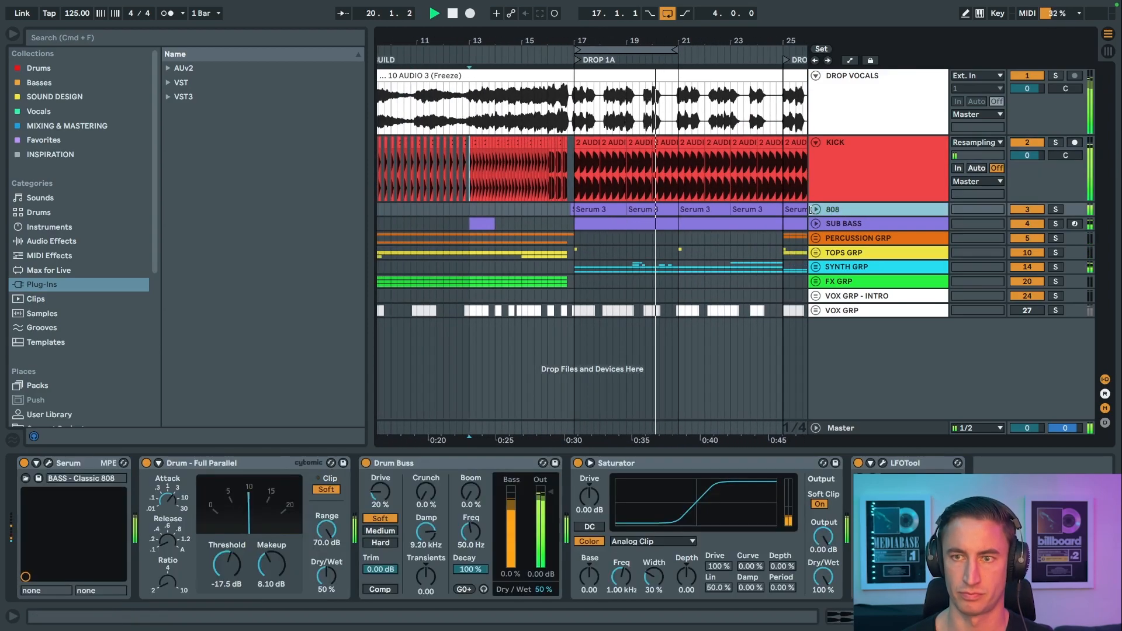
left_click(816, 210)
scroll(631, 230, "left", 1)
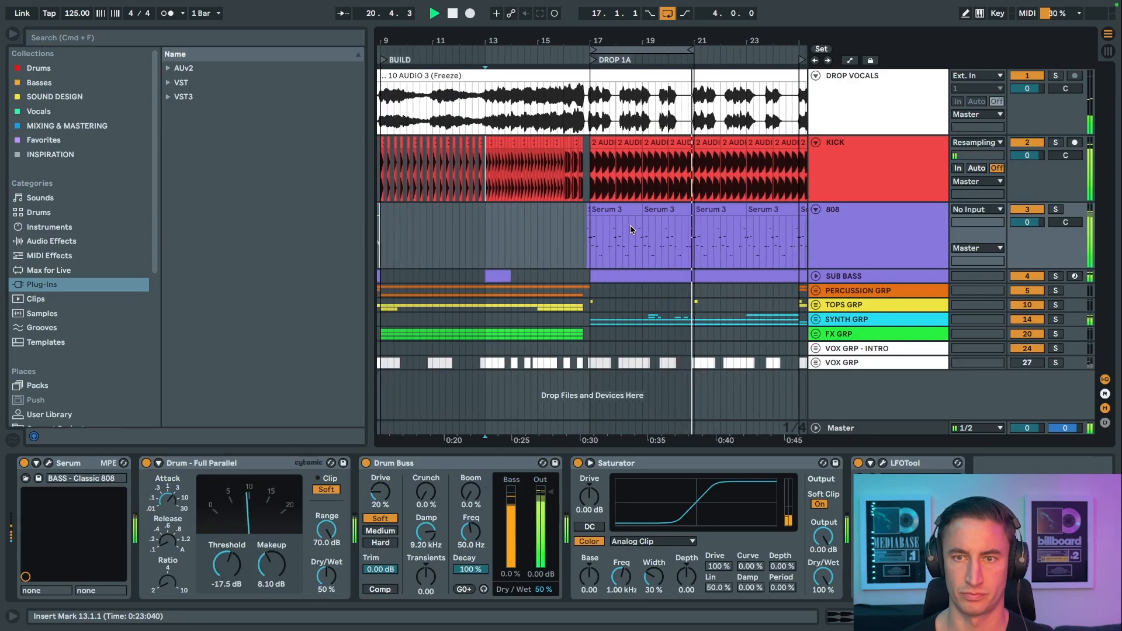
left_click(593, 254)
key("space")
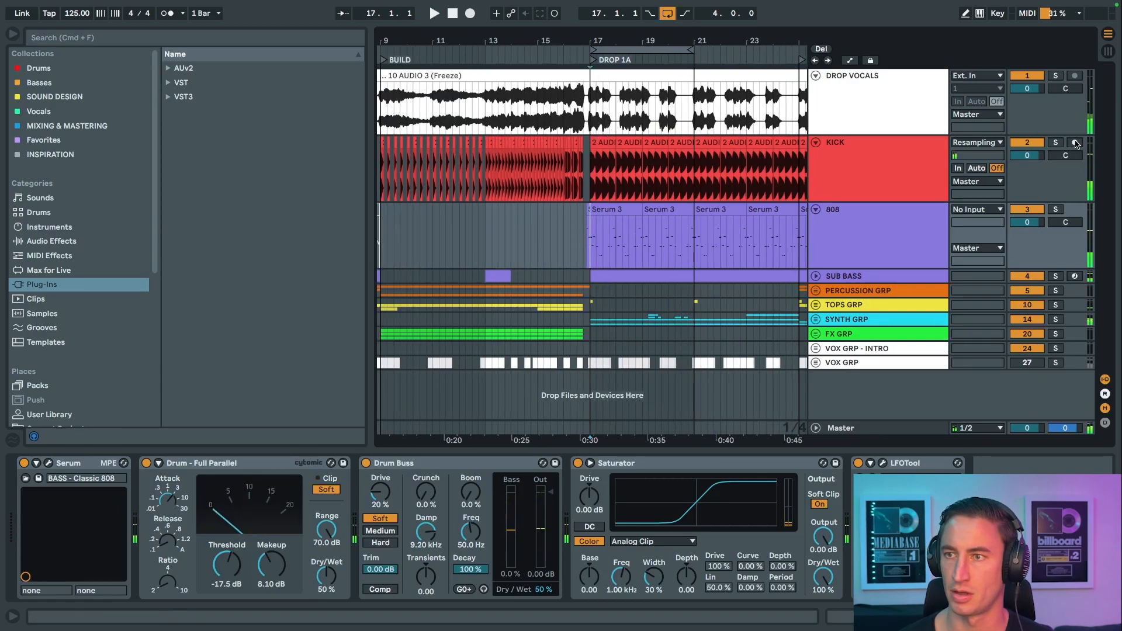
Step: Solo the 808 track and play it while examining its Drum - Full Parallel compressor and Drum Buss
left_click(1056, 209)
key("plus")
left_click(1056, 212)
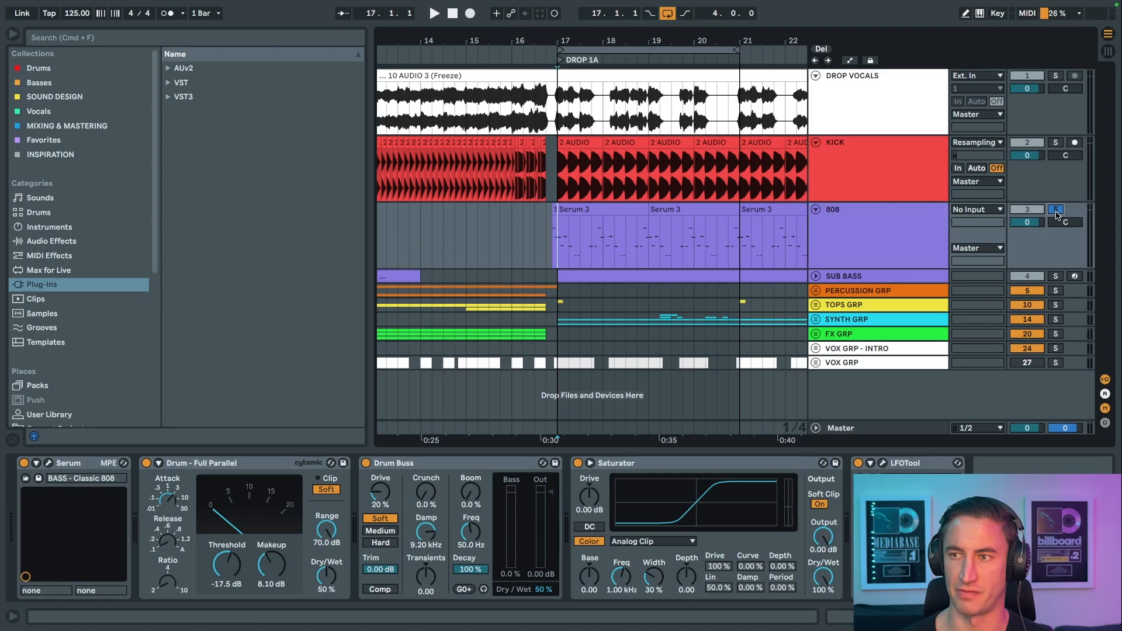
left_click(890, 233)
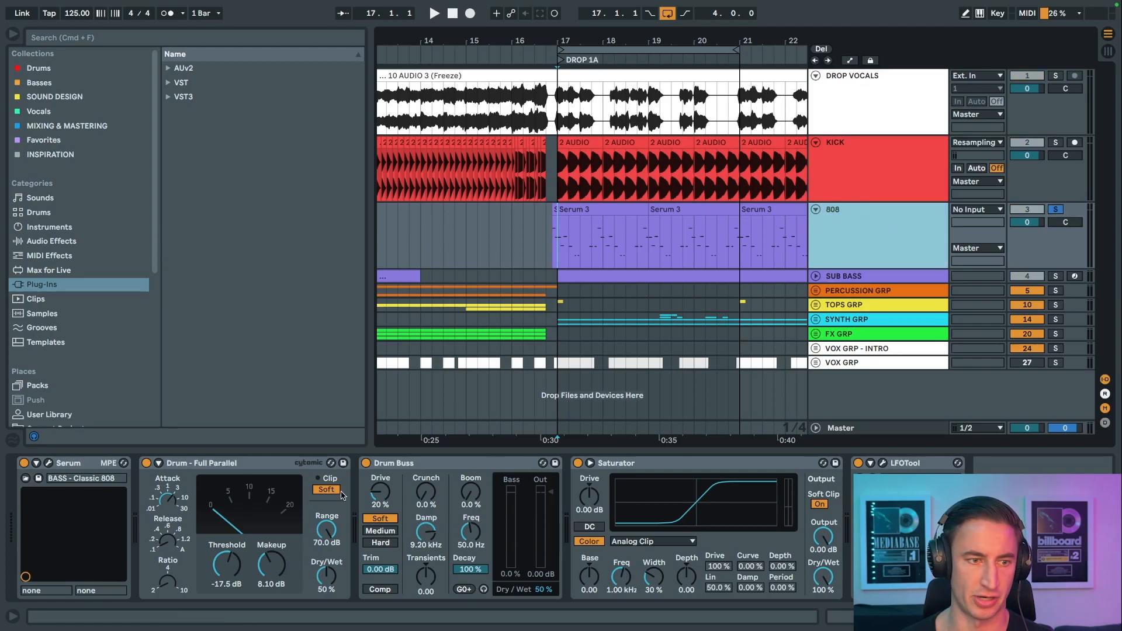
left_click(213, 465)
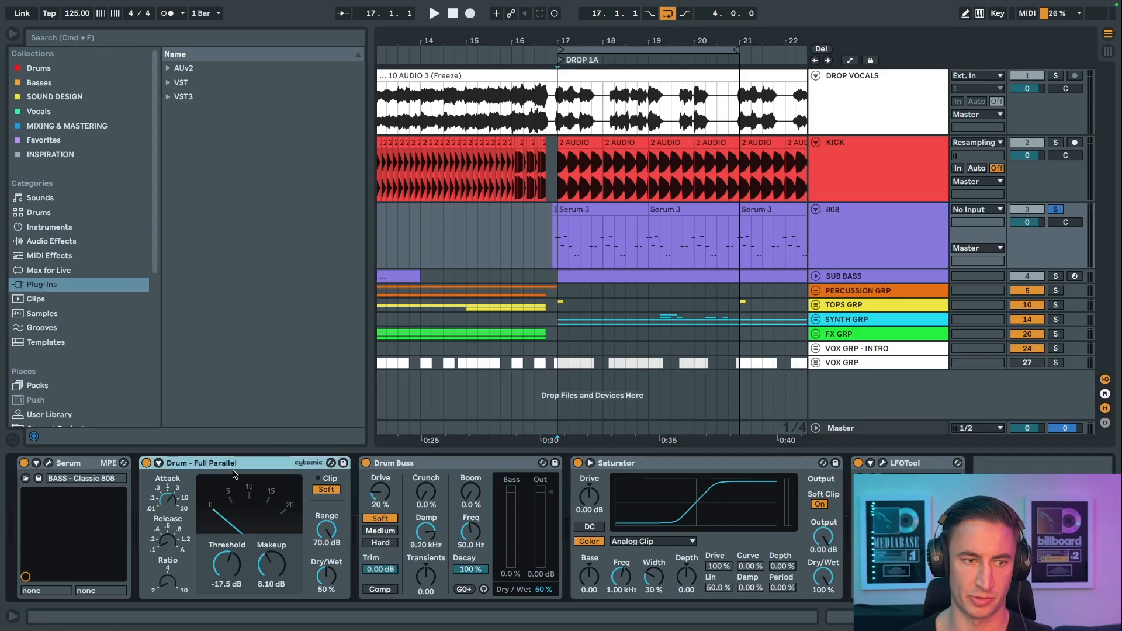
left_click(411, 465)
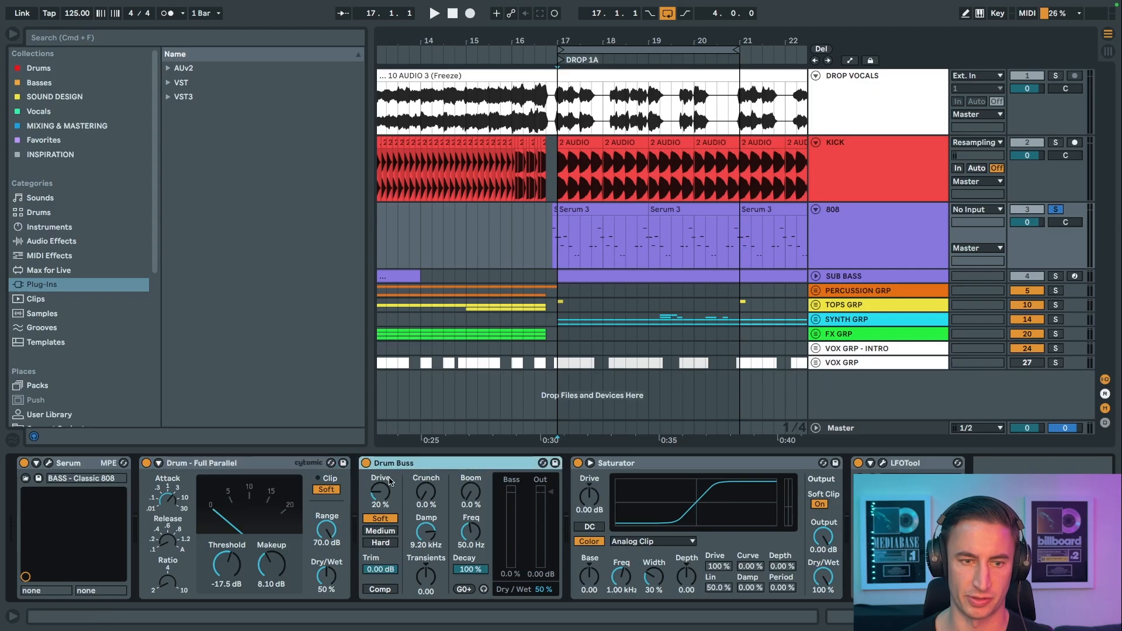
key("space")
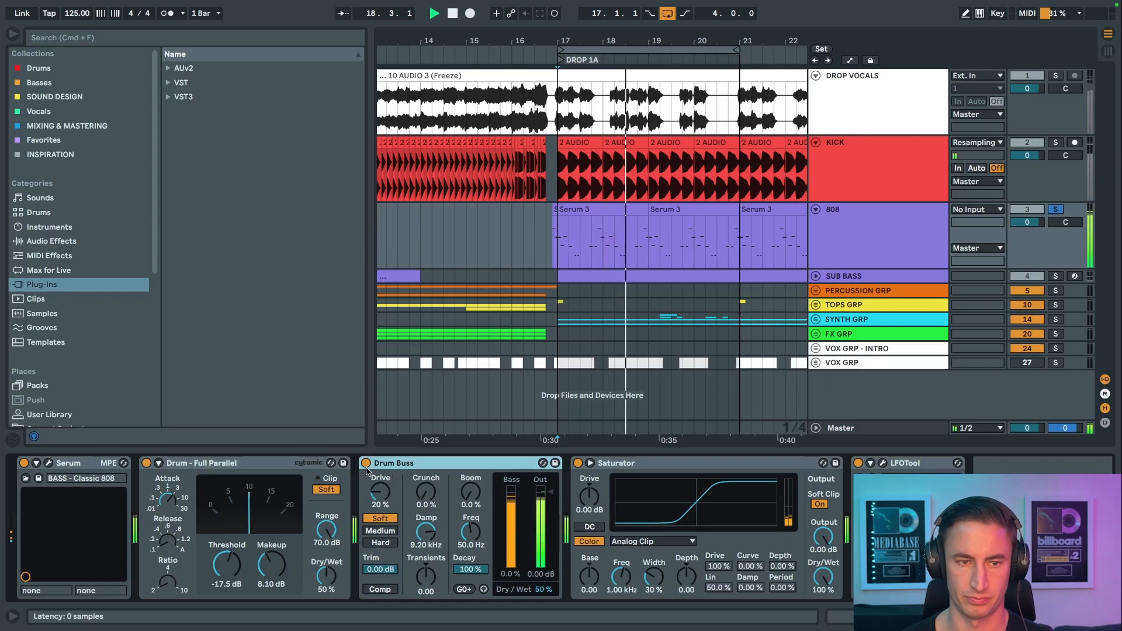
Step: Group the 808's Drum - Full Parallel compressor and Drum Buss into one rack and play the result
left_click(221, 464)
key("space")
left_click(441, 464, "shift")
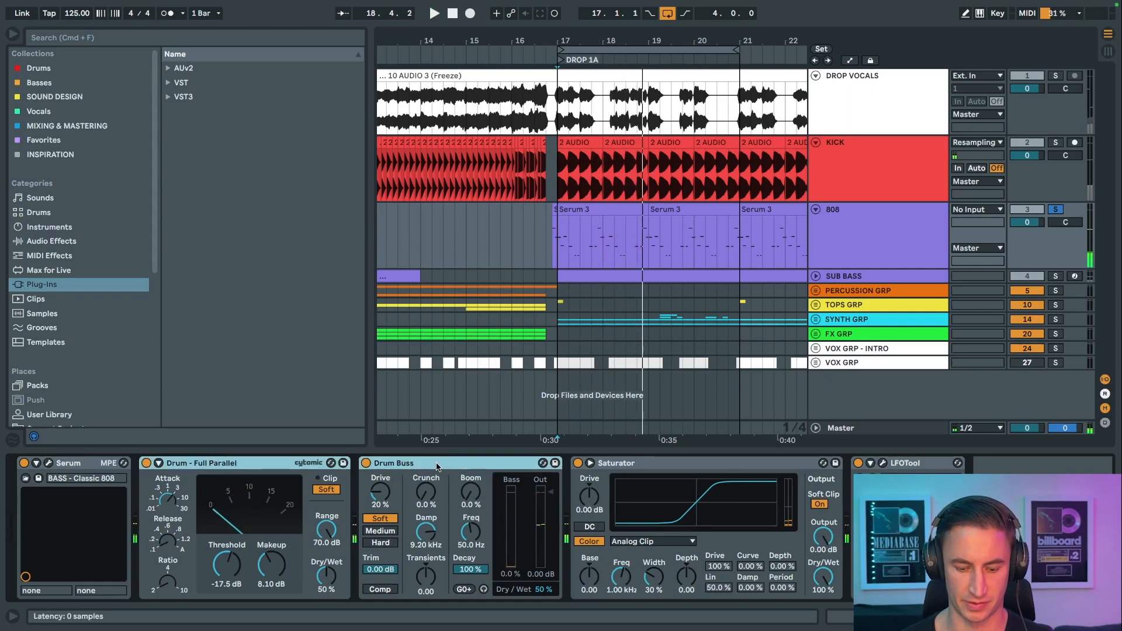
key("super+g")
key("space")
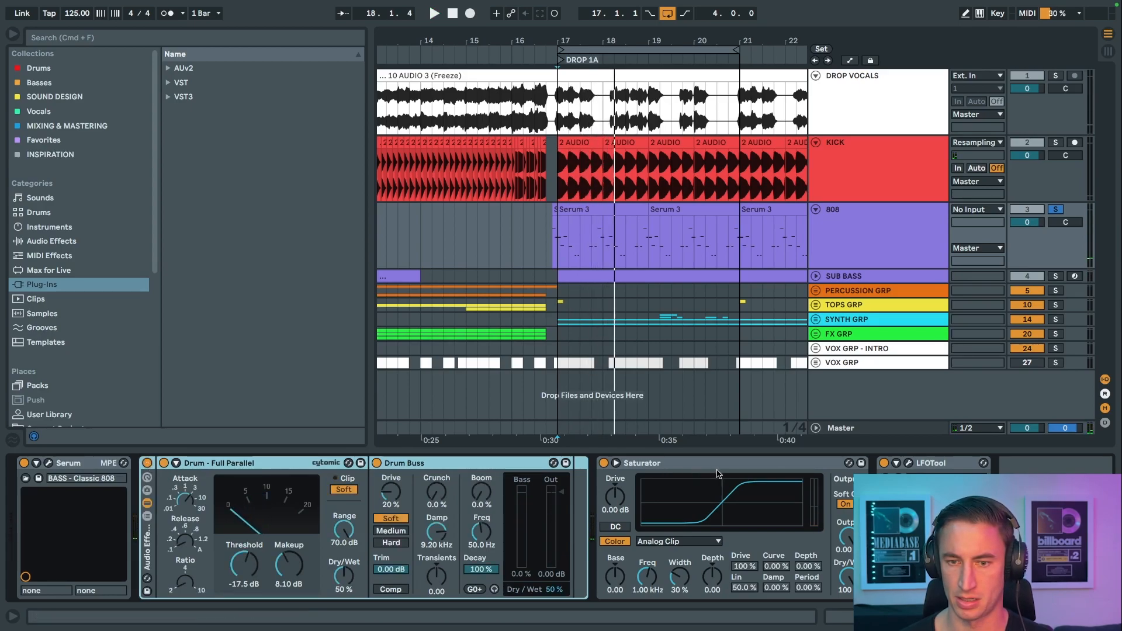
Step: Examine the 808's Saturator and LFOTool volume curve during playback, close the plug-in and add the KICK to the solo
left_click(734, 465)
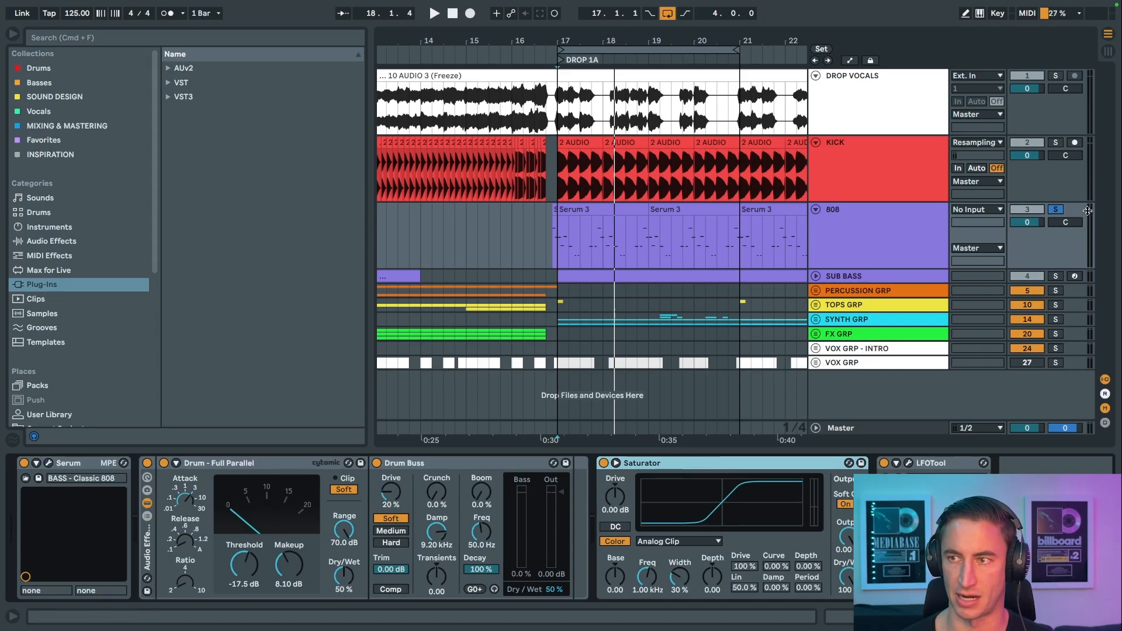
left_click(908, 464)
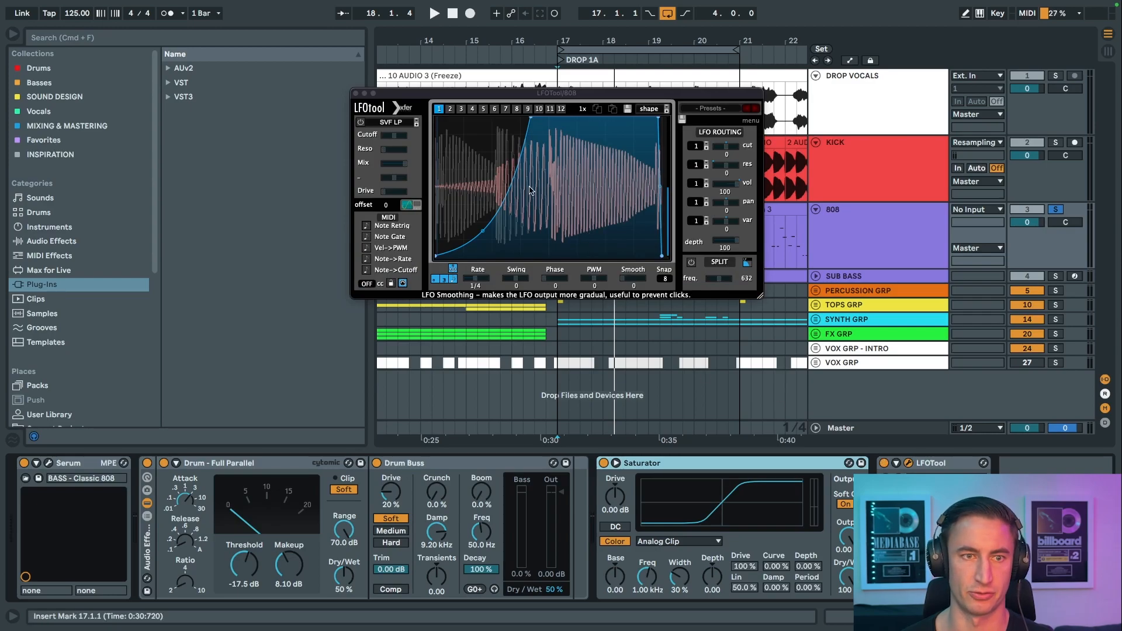
key("space")
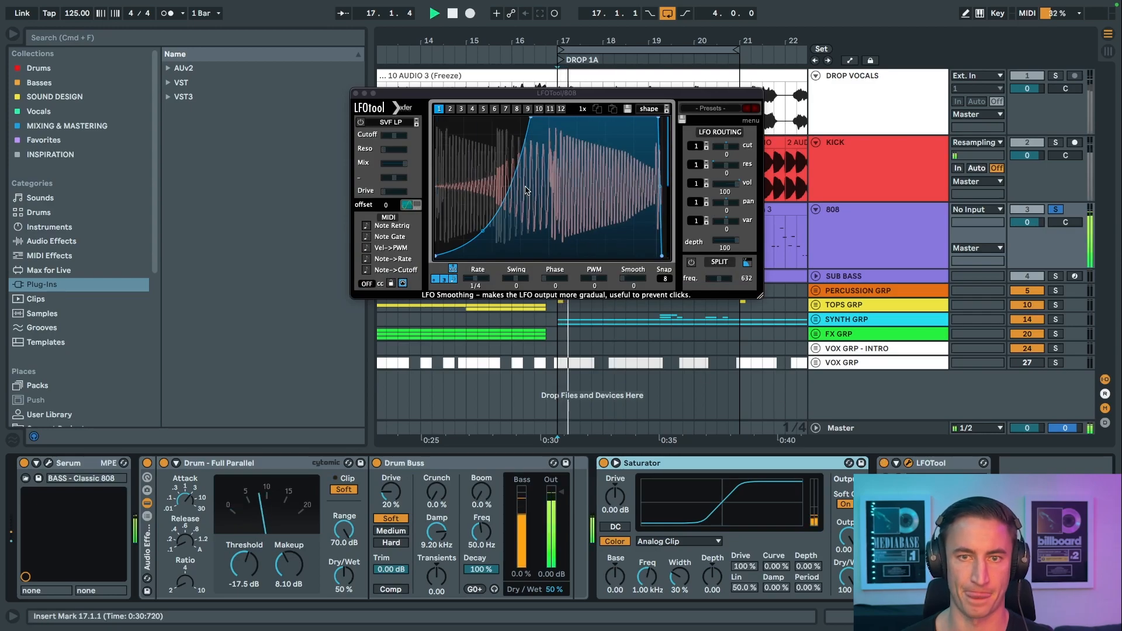
left_click(355, 94)
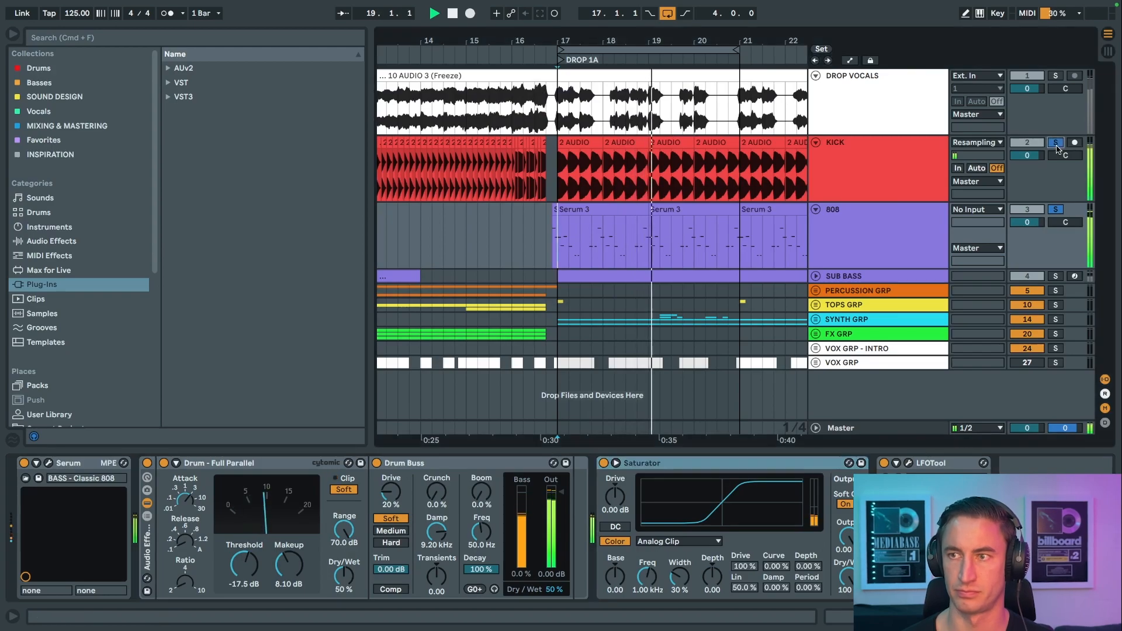
Step: Solo PERCUSSION GRP, play DROP 1B from bar 25, unfold FILL 01 and select the first CLAP 01 clip there
left_click_drag(596, 41, 608, 29)
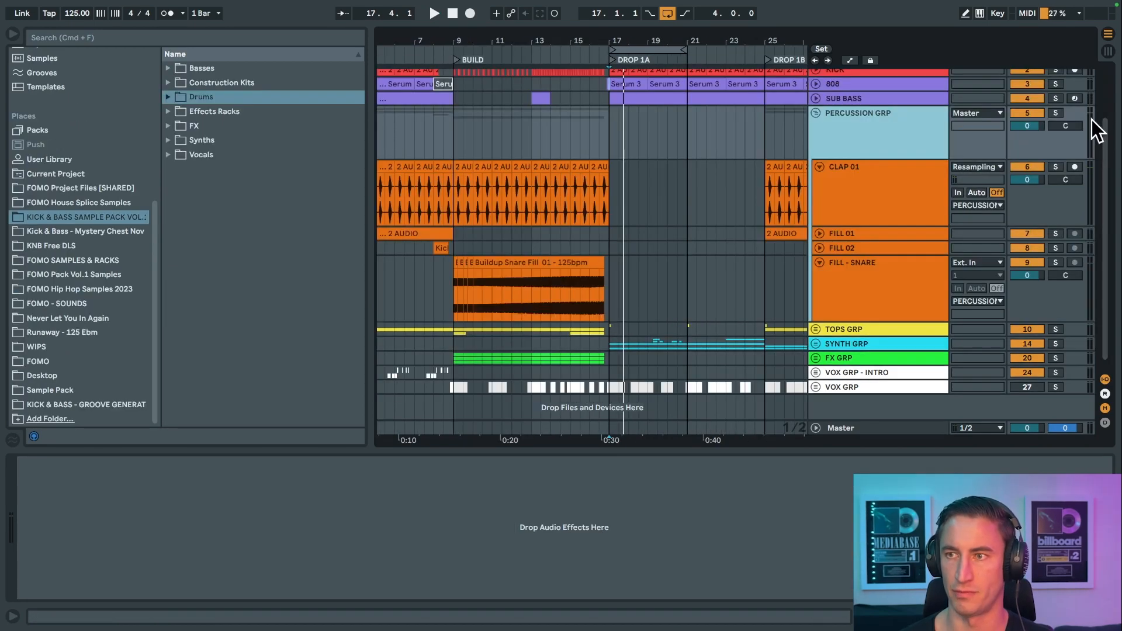
left_click(1055, 113)
scroll(617, 143, "right", 5)
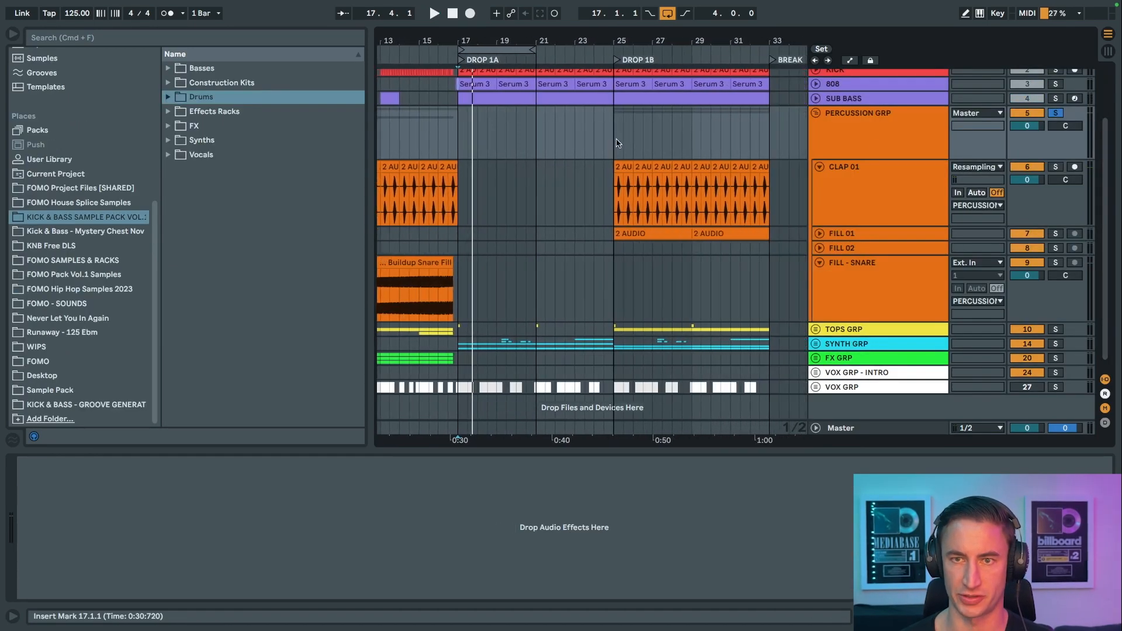
key("space")
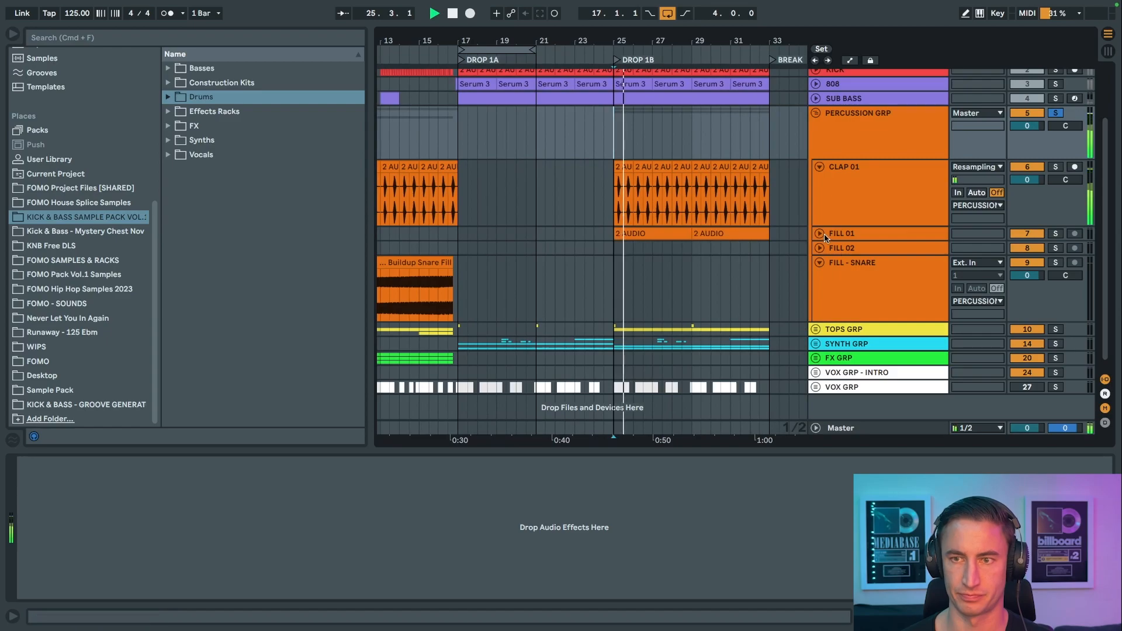
left_click(819, 233)
left_click_drag(652, 53, 647, 121)
key("space")
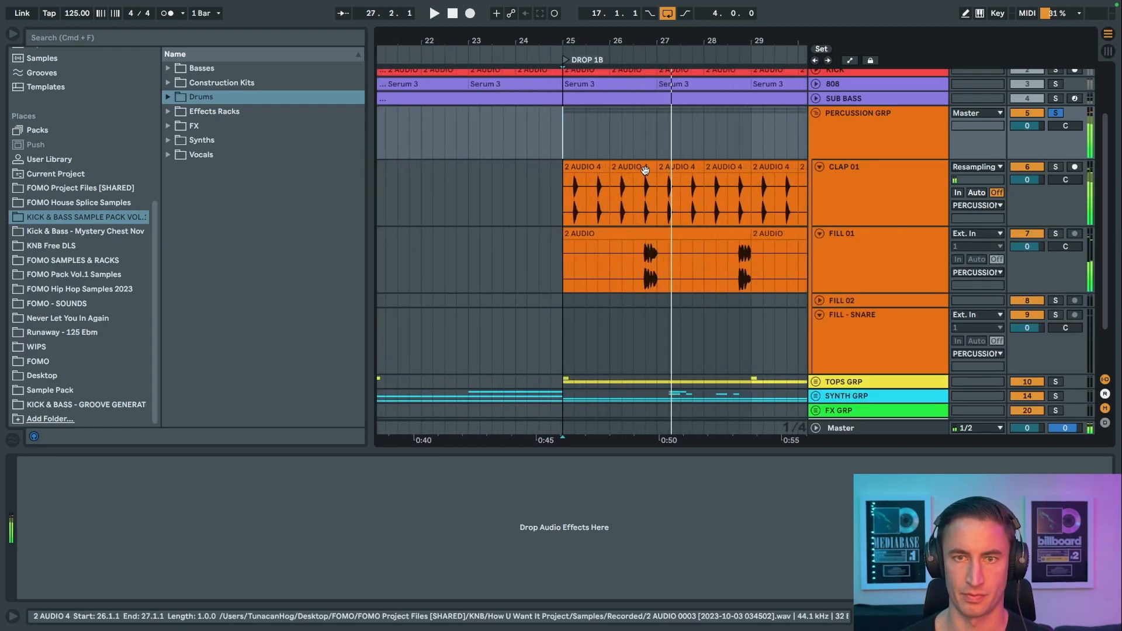
left_click(588, 167)
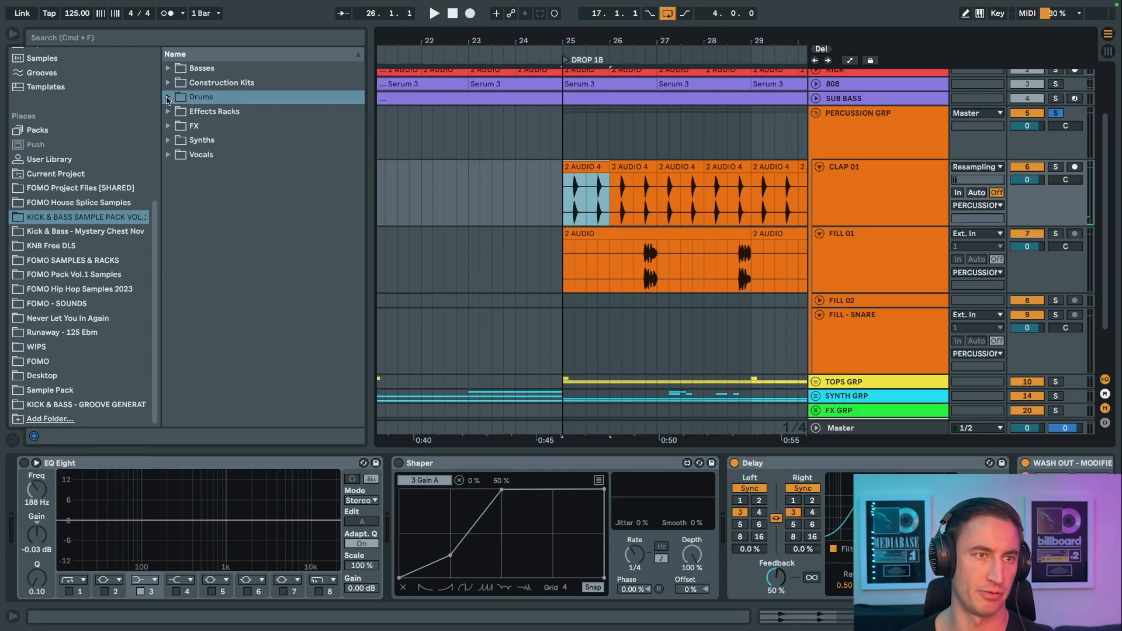
Step: Audition clap samples from the sample pack's Drums > One Shots > Claps folder, then fold the One Shots folder
left_click(168, 97)
left_click(177, 140)
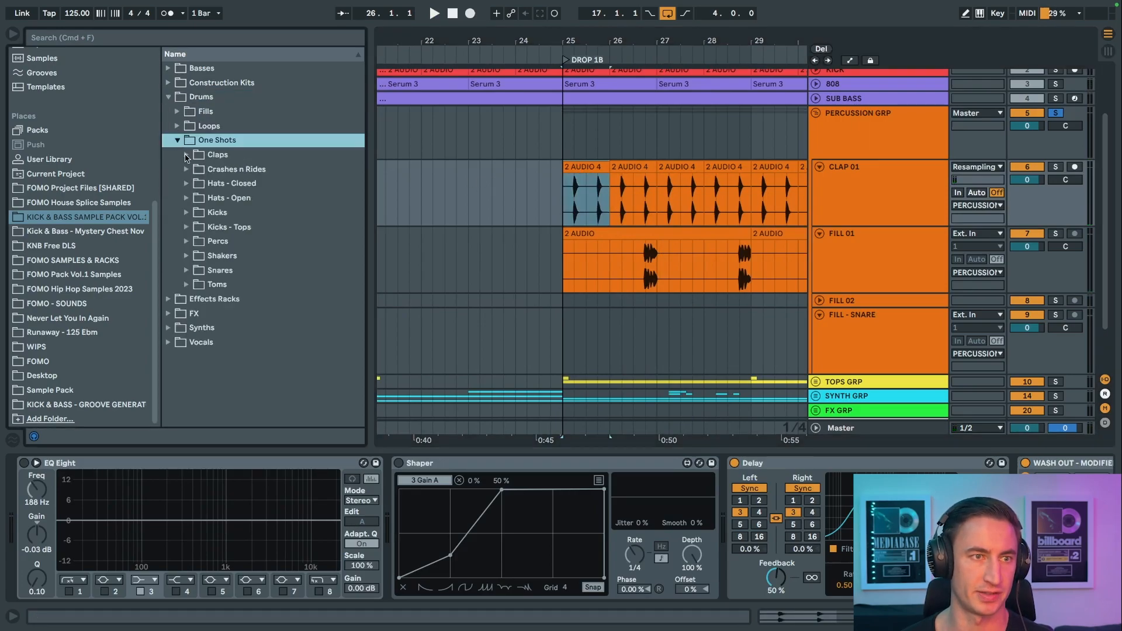
left_click(187, 156)
left_click(294, 173)
key("Down")
key("Down")
key("Down")
key("Down")
key("Down")
key("Down")
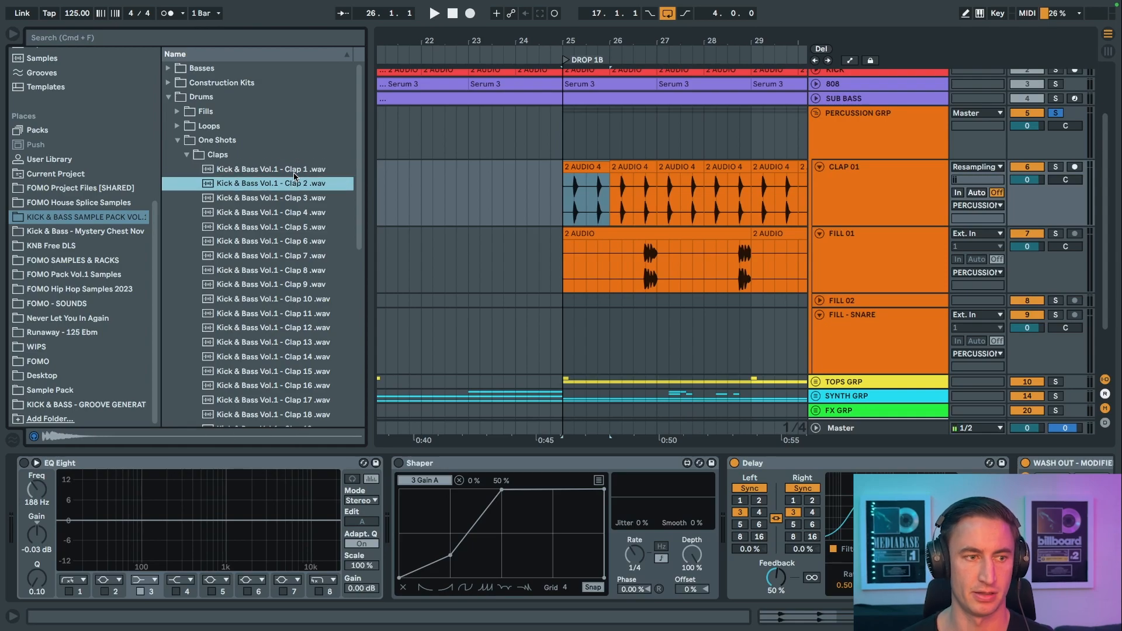
key("Down")
key("Down")
key("Down")
key("Down")
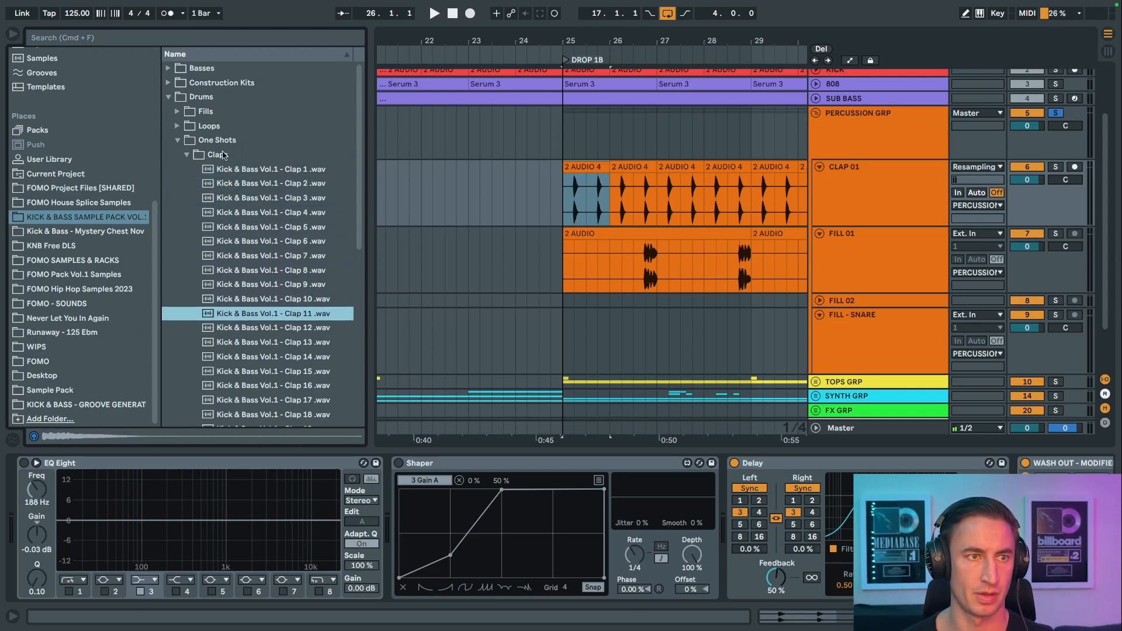
left_click(177, 140)
Step: Solo the FILL 01 track and play its fill just before bar 27
left_click(630, 269)
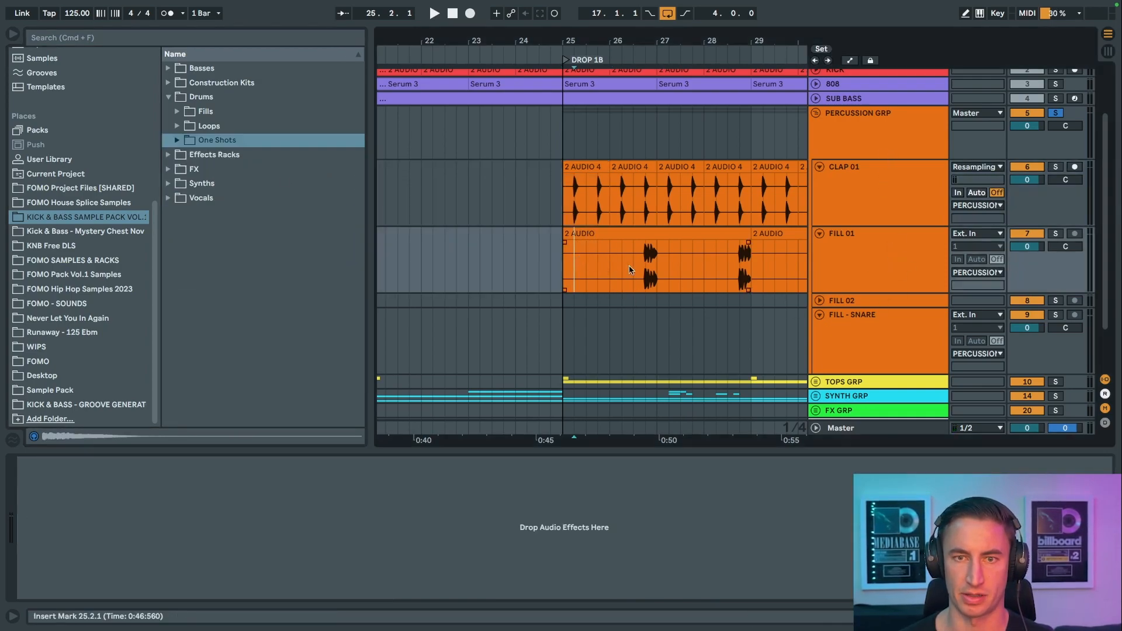
left_click(1055, 234)
left_click(864, 258)
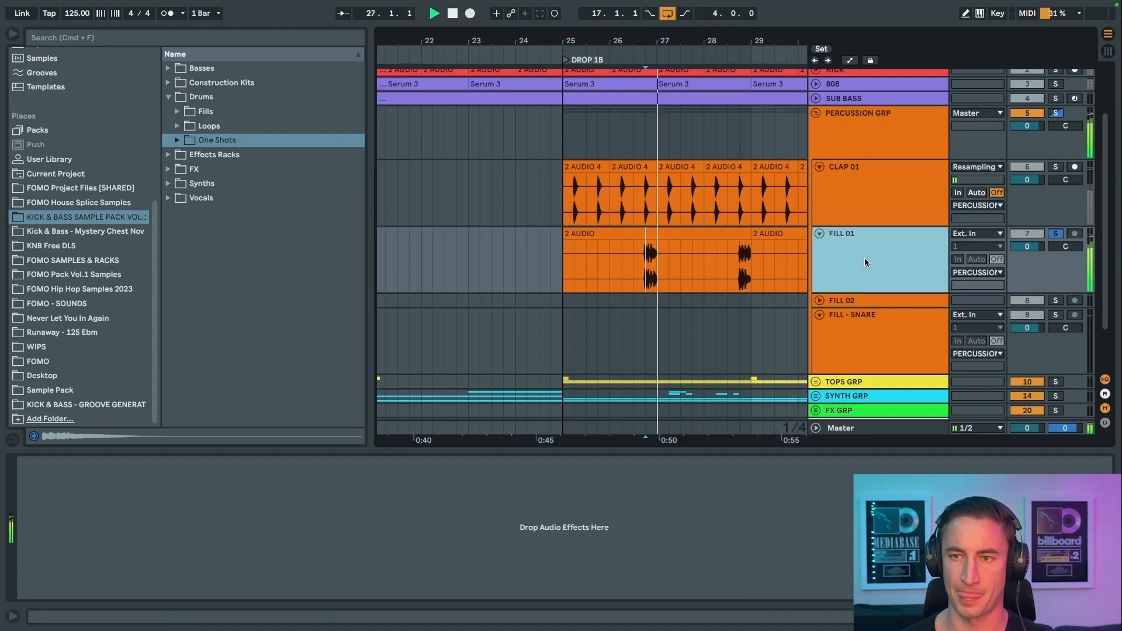
Step: Show CLAP 01's Delay Dry/Wet and Wash Out automation, play it soloed from bar 13 and examine its WASH OUT - MODIFIED rack
left_click(878, 202)
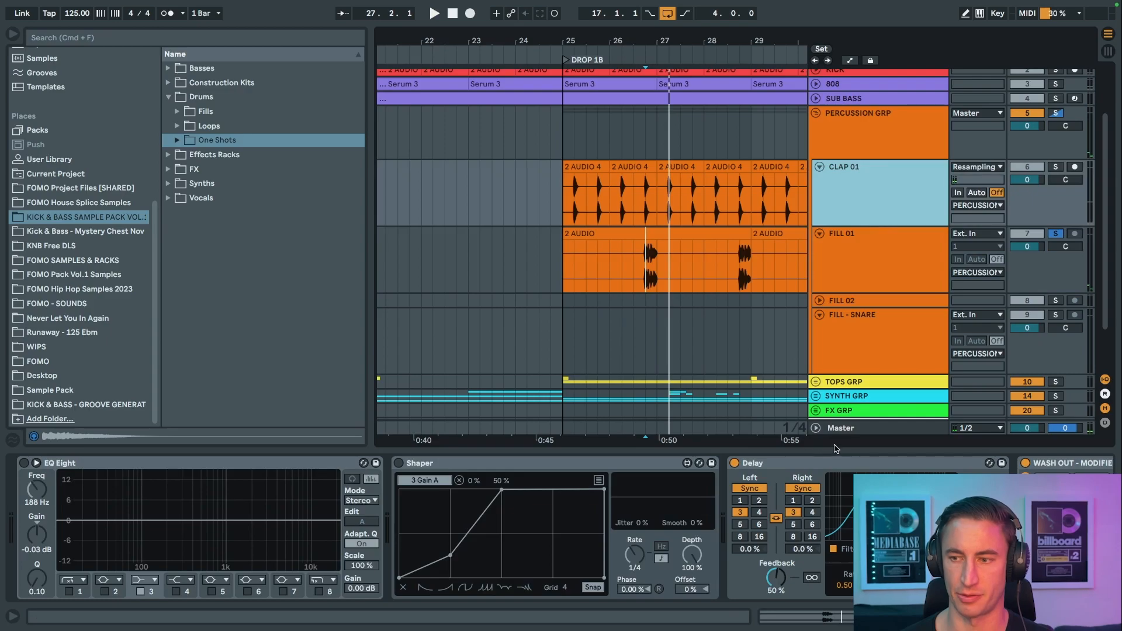
left_click(819, 462)
key("a")
left_click_drag(702, 46, 702, 25)
left_click(494, 239)
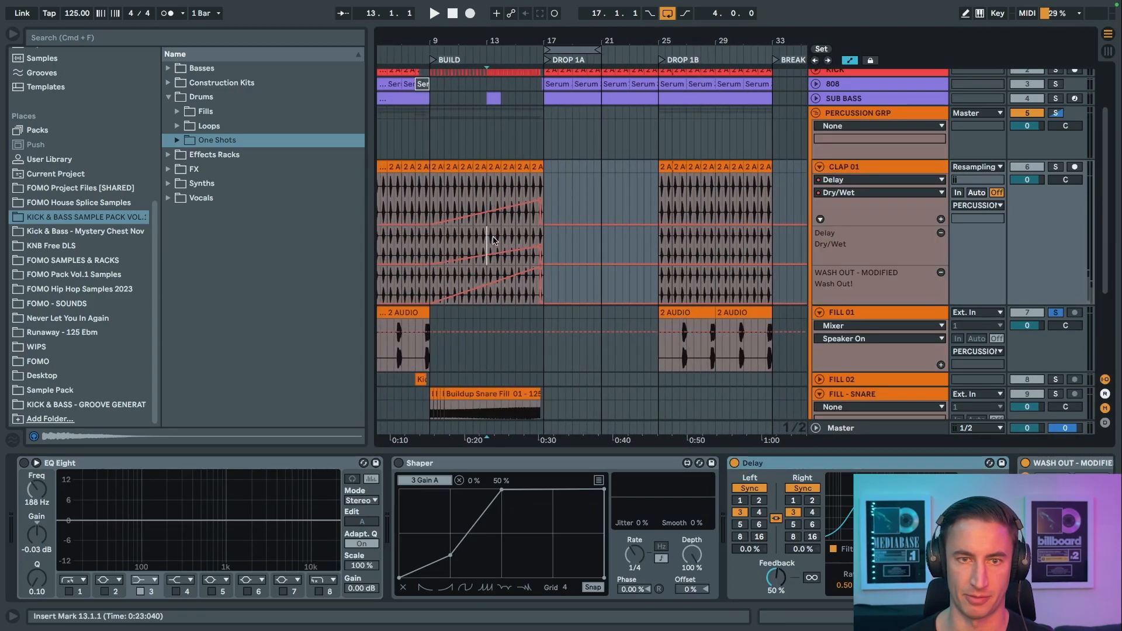
key("space")
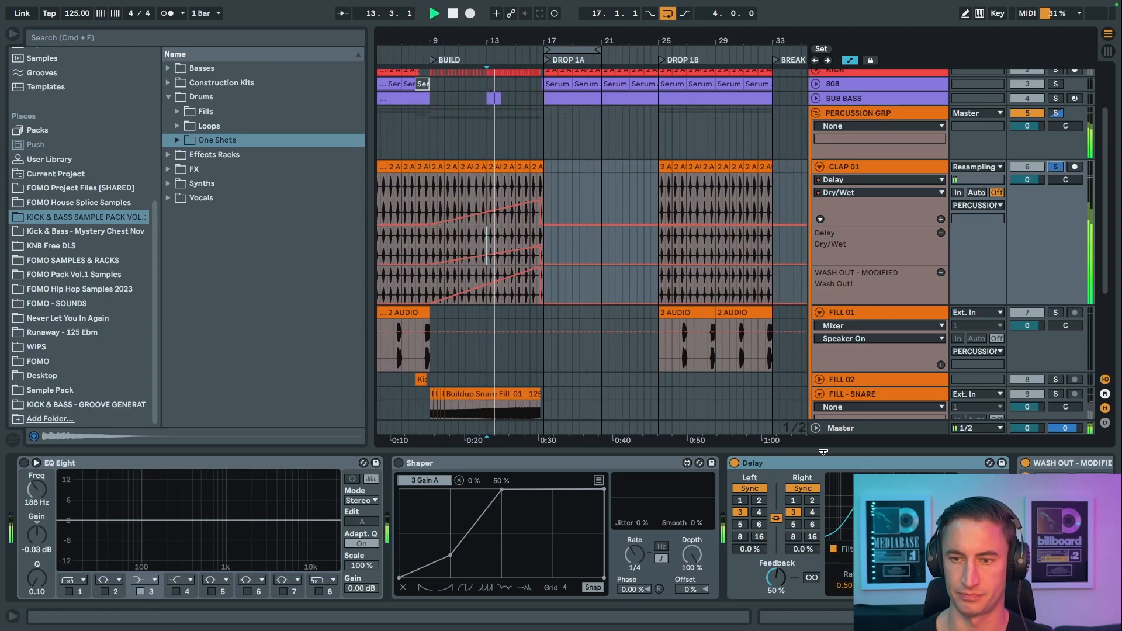
left_click(808, 471)
scroll(808, 471, "right", 5)
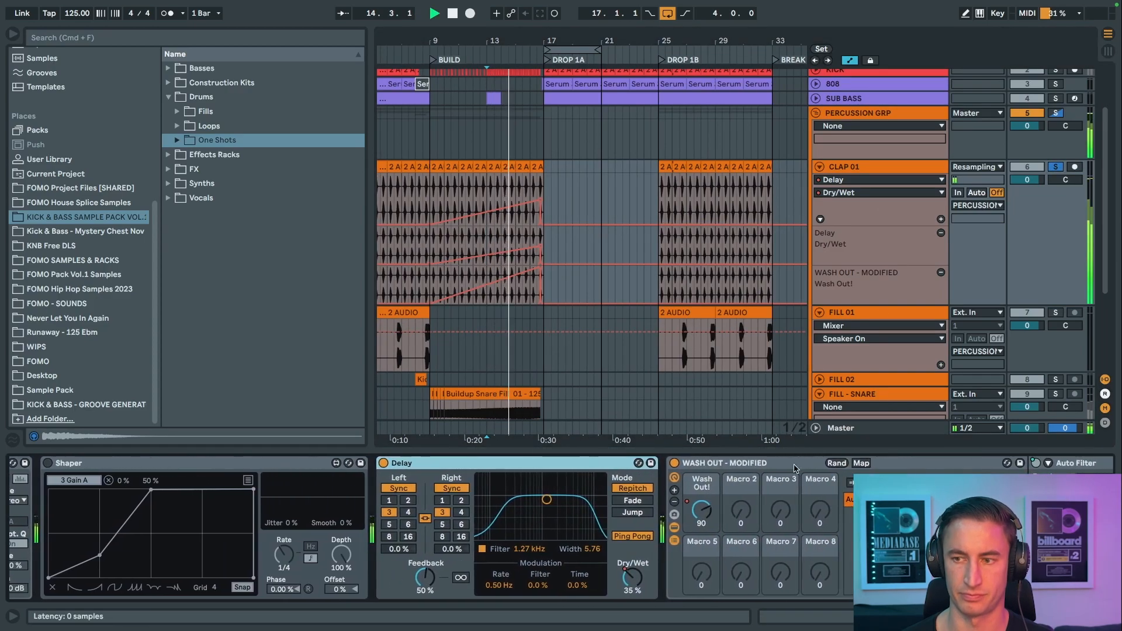
Step: Select CLAP 01's WASH OUT - MODIFIED rack to inspect its Auto Filter chain, then hide the arrangement's automation
left_click(777, 468)
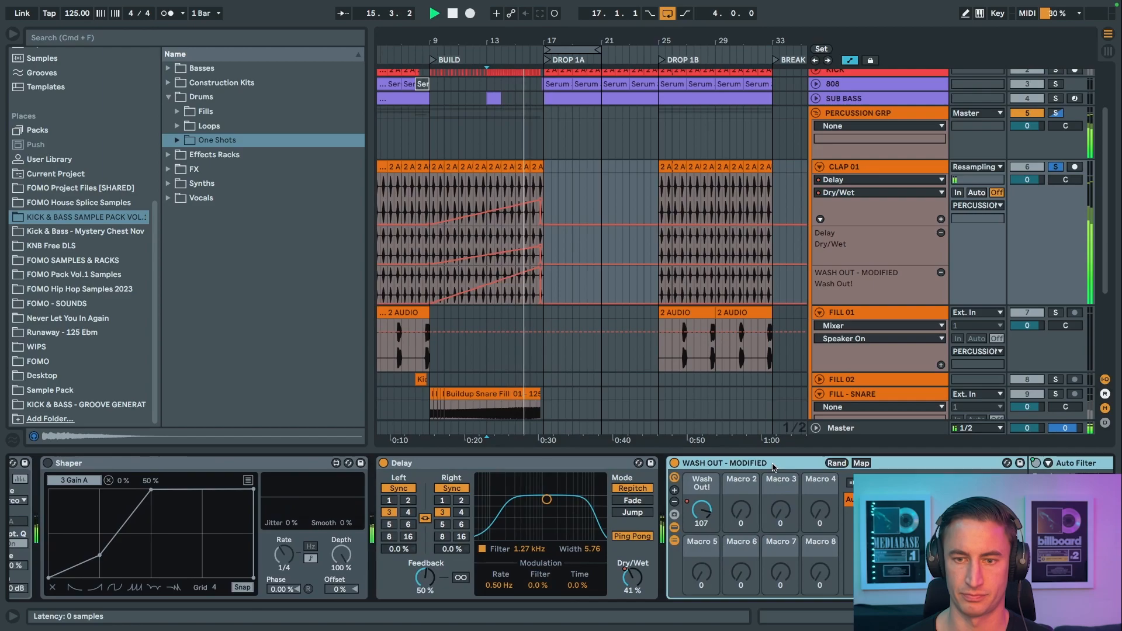
scroll(768, 469, "right", 2)
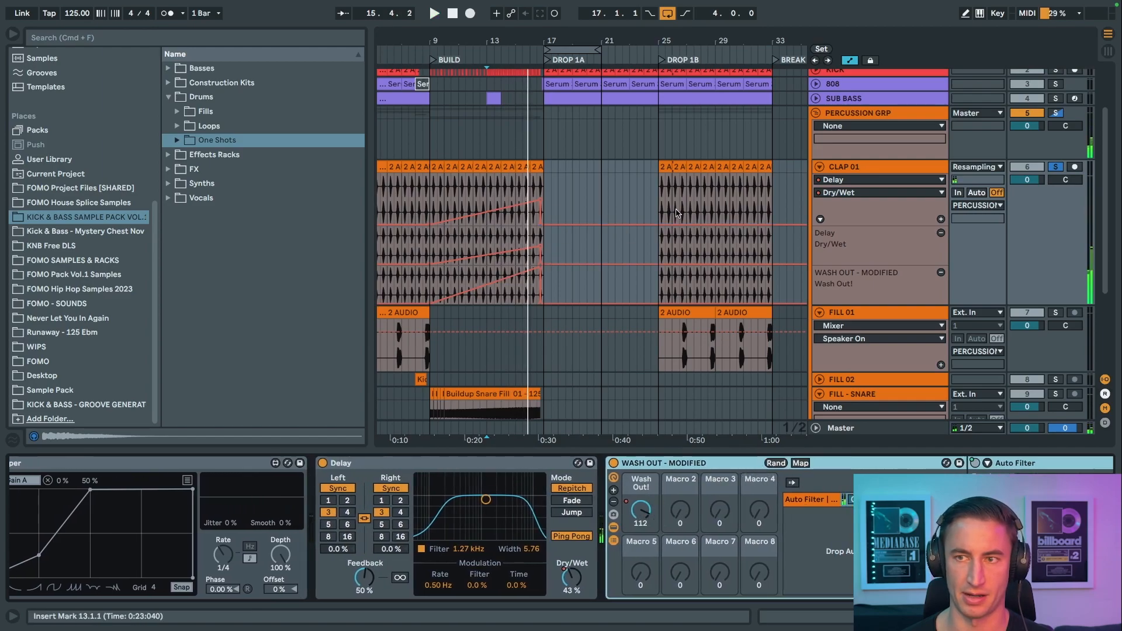
scroll(675, 215, "down", 3)
scroll(675, 216, "left", 2)
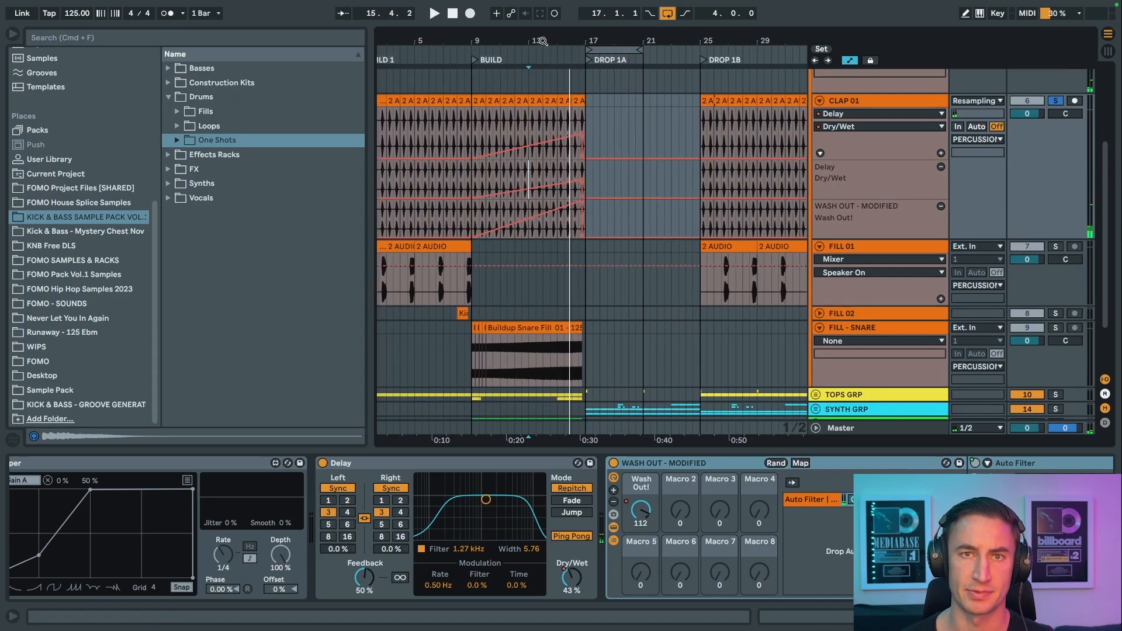
left_click_drag(542, 41, 543, 49)
scroll(668, 162, "left", 2)
key("a")
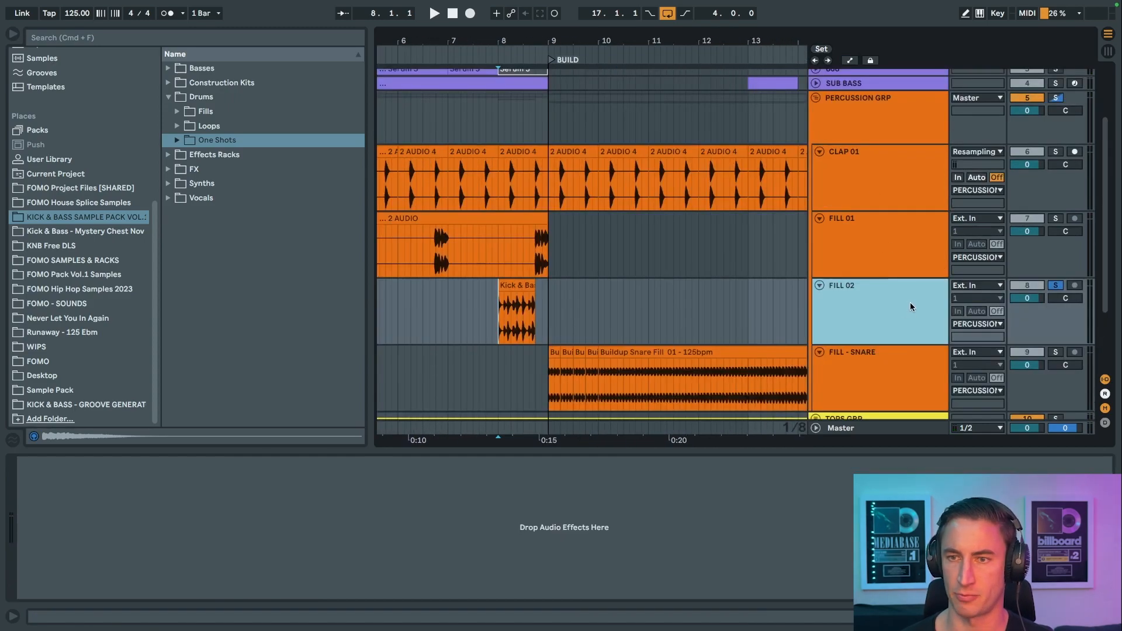
Step: Unsolo FILL 02 and play the full mix from bar 6.4 through its fill into the BUILD section
scroll(589, 73, "down", 3)
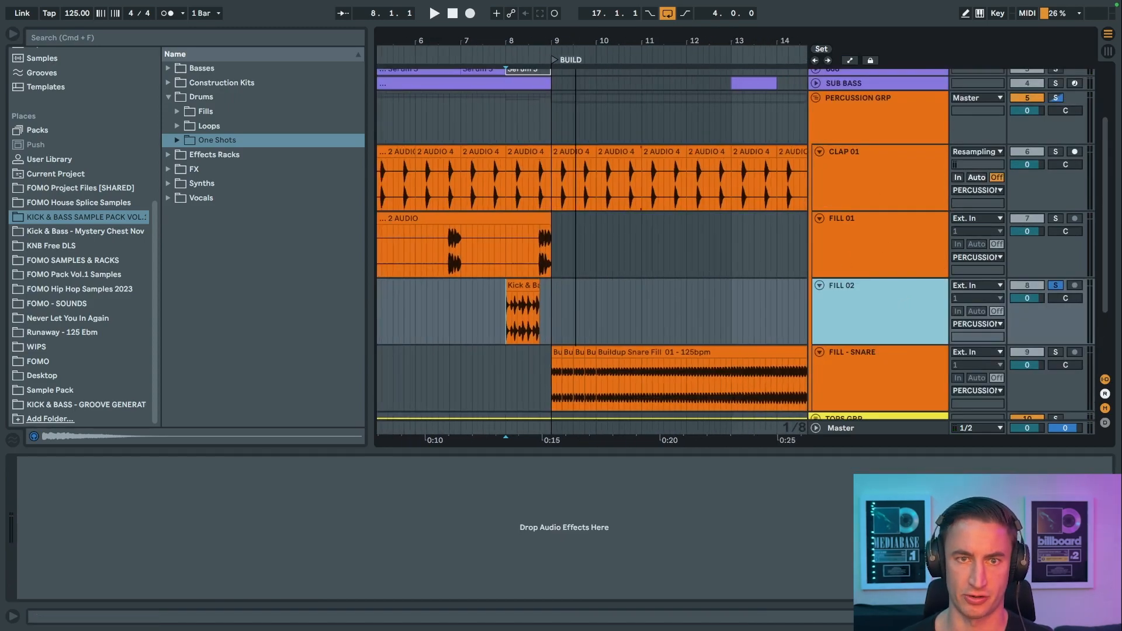
left_click(485, 310)
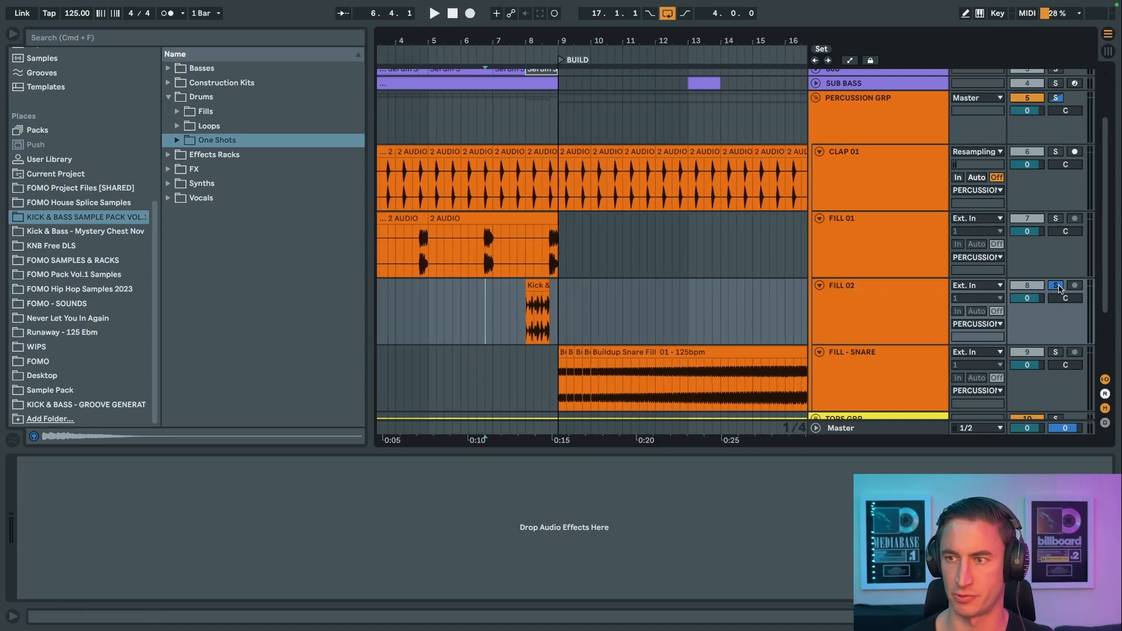
left_click(1056, 286)
key("space")
scroll(541, 274, "up", 2)
scroll(541, 274, "left", 1)
scroll(662, 273, "up", 3)
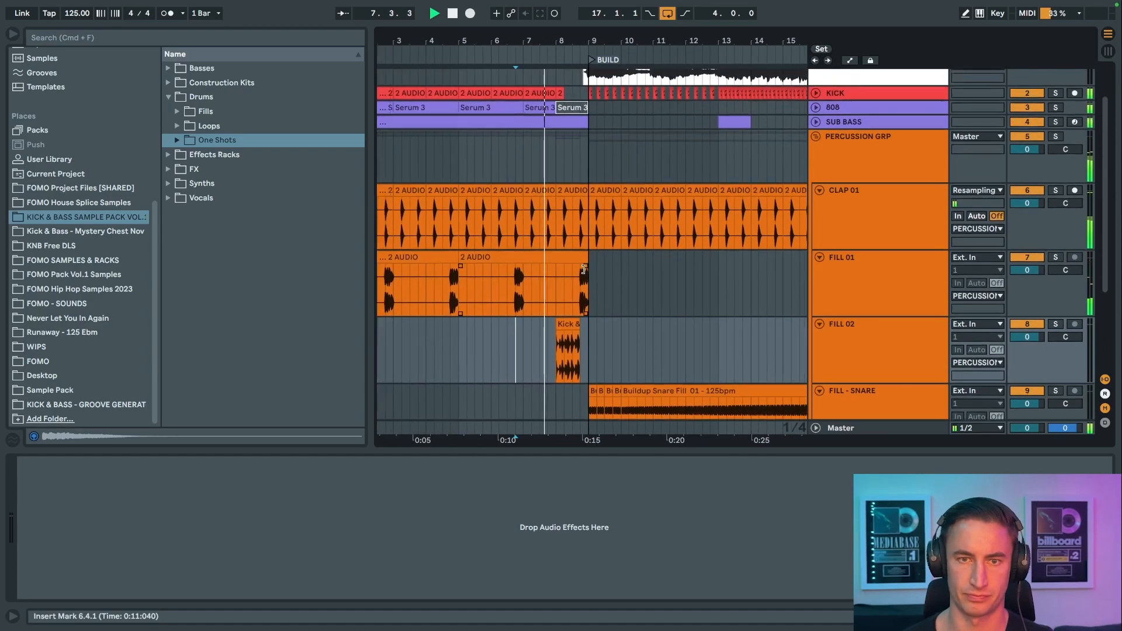
scroll(662, 273, "down", 3)
scroll(661, 272, "down", 2)
scroll(661, 273, "right", 1)
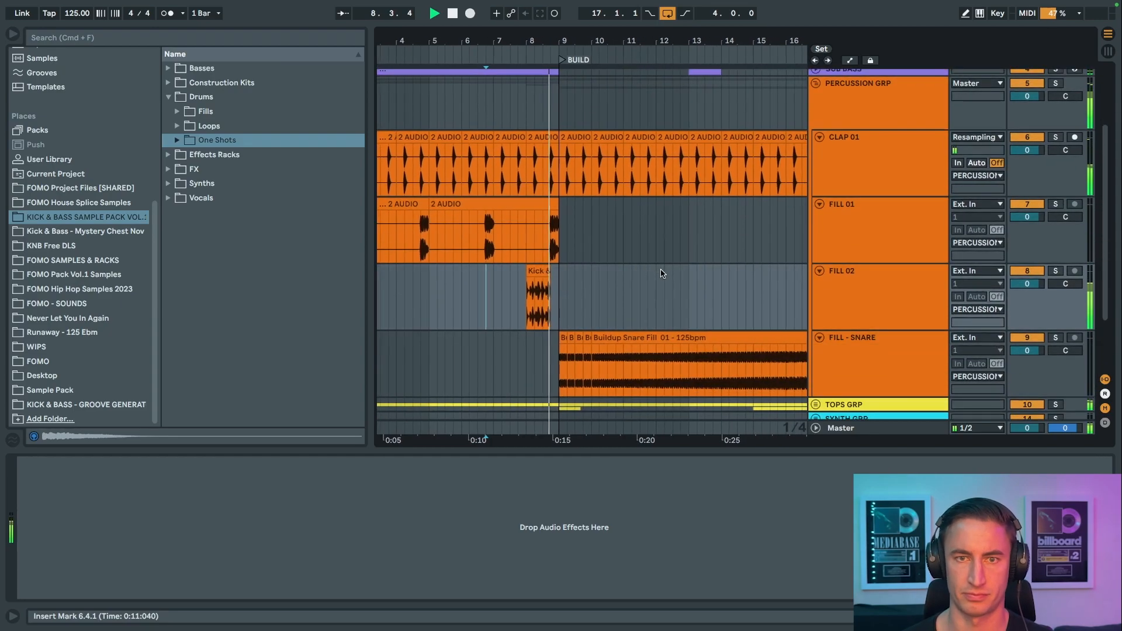
scroll(584, 298, "down", 2)
scroll(585, 298, "right", 1)
scroll(580, 301, "down", 1)
scroll(580, 301, "right", 1)
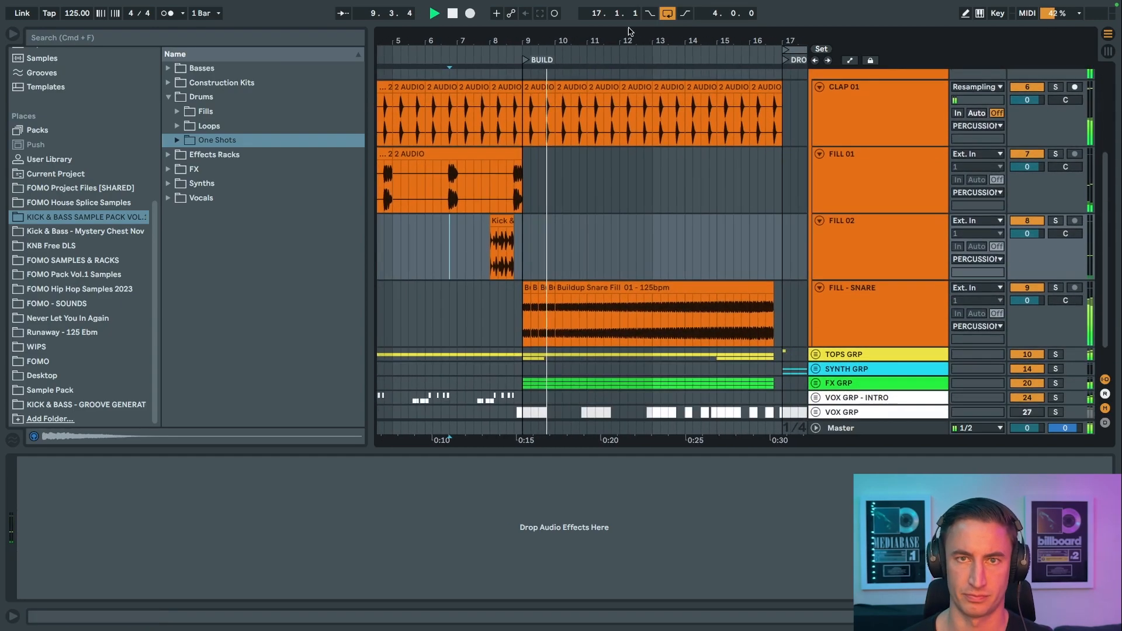
key("space")
Step: Solo the FILL - SNARE track and play its Buildup Snare Fill 01 clip from bar 13
left_click_drag(614, 39, 614, 11)
left_click(567, 286)
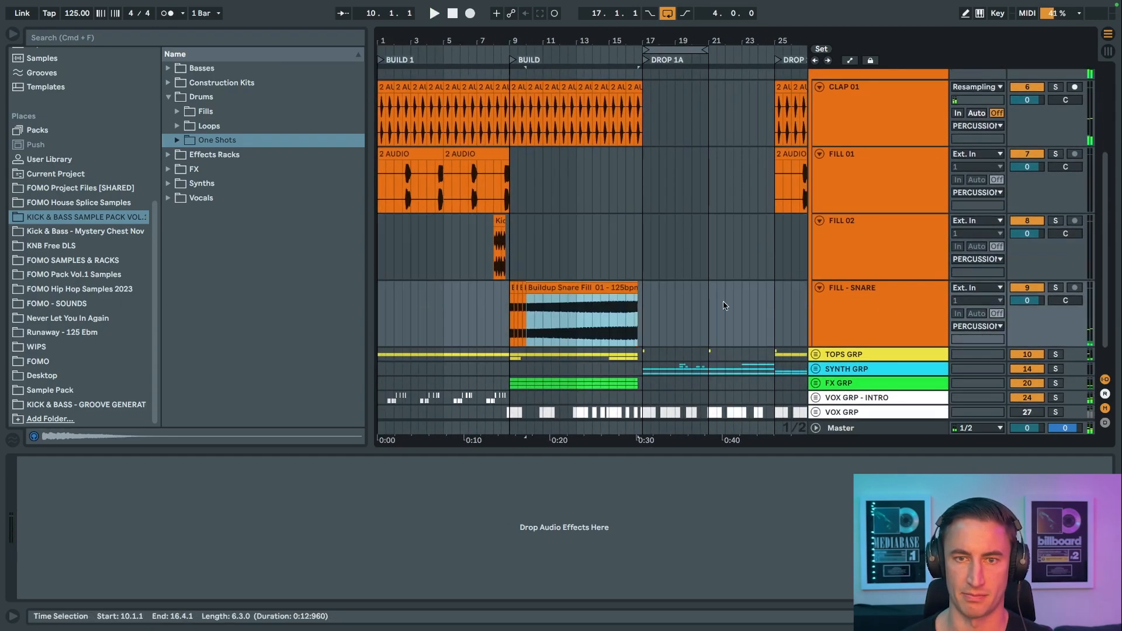
left_click(1056, 288)
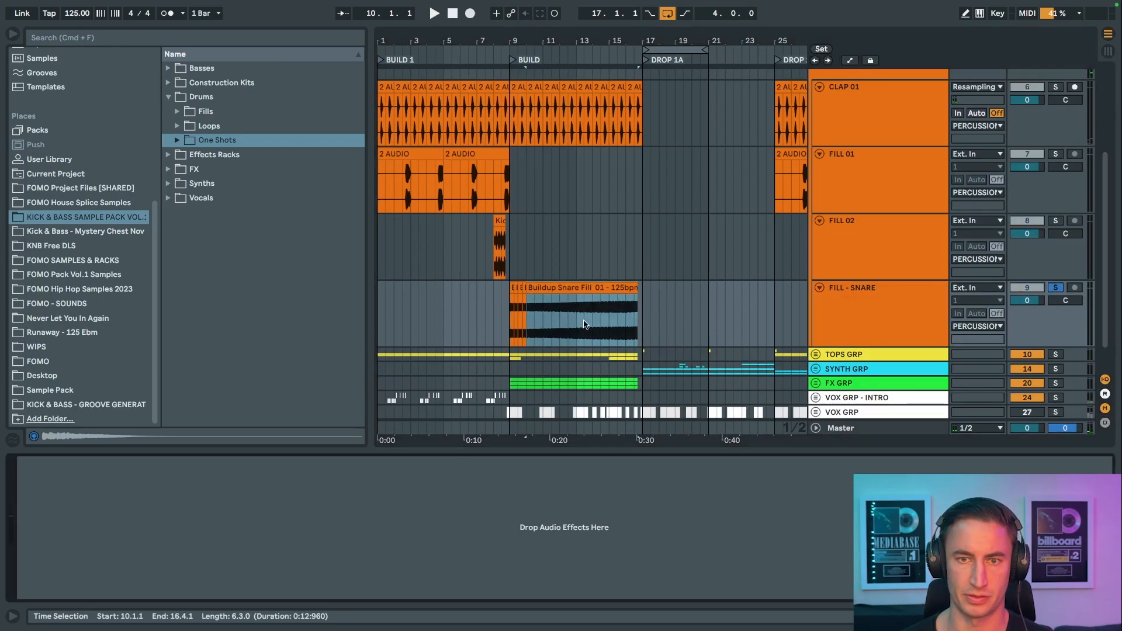
left_click(580, 321)
key("space")
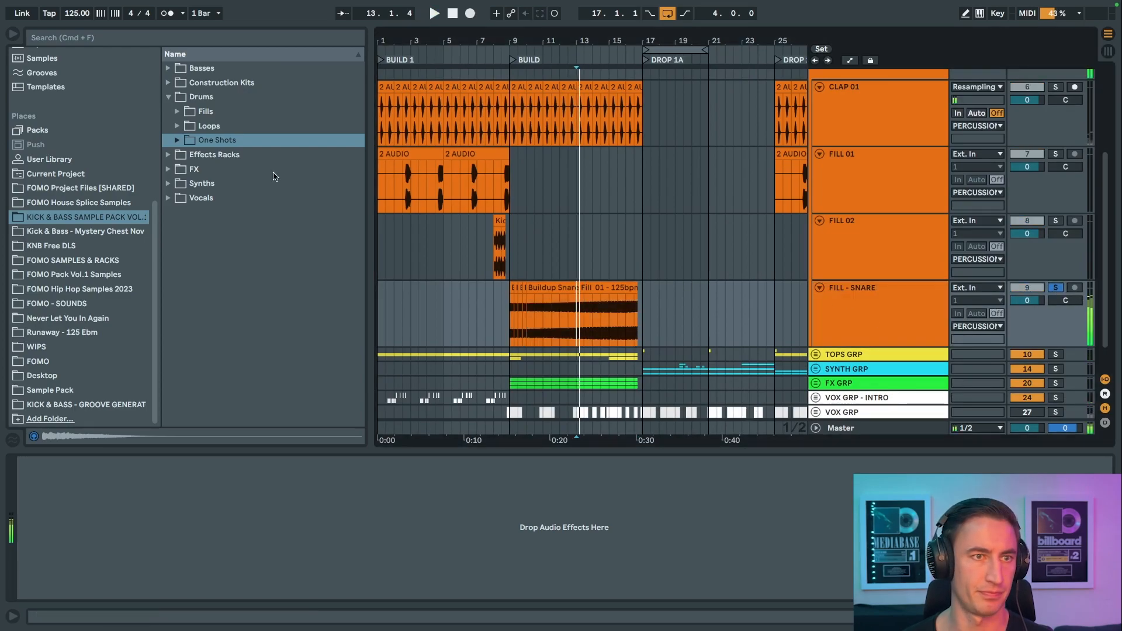
Step: Open the sample pack's Drums > Fills folder and audition Buildup Snare Fill samples 01 to 10
left_click(176, 126)
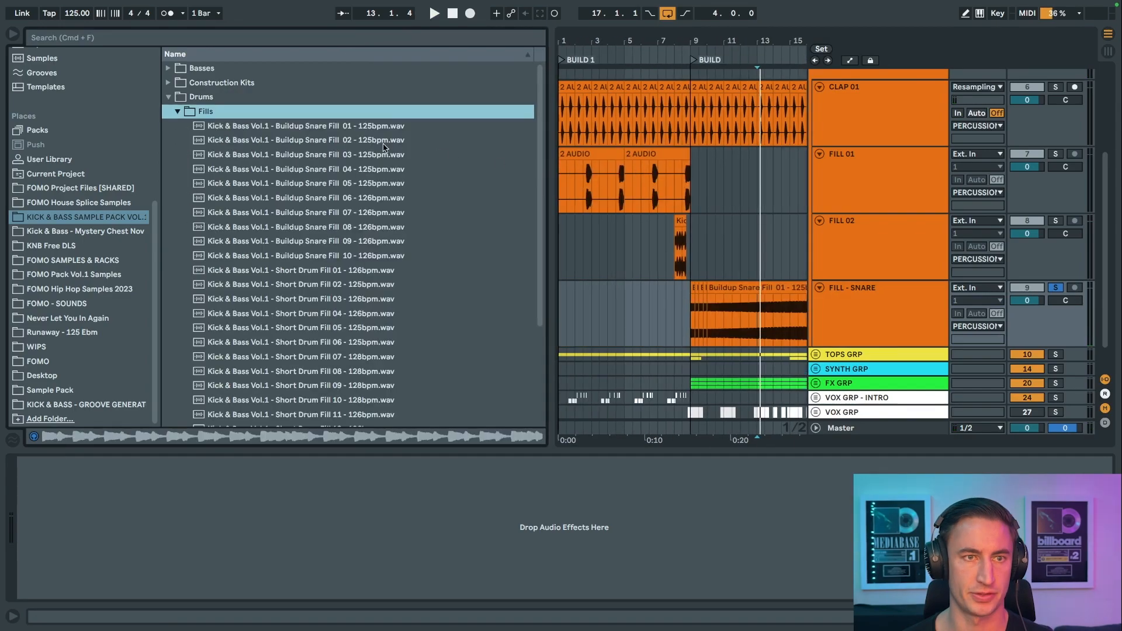
left_click(343, 126)
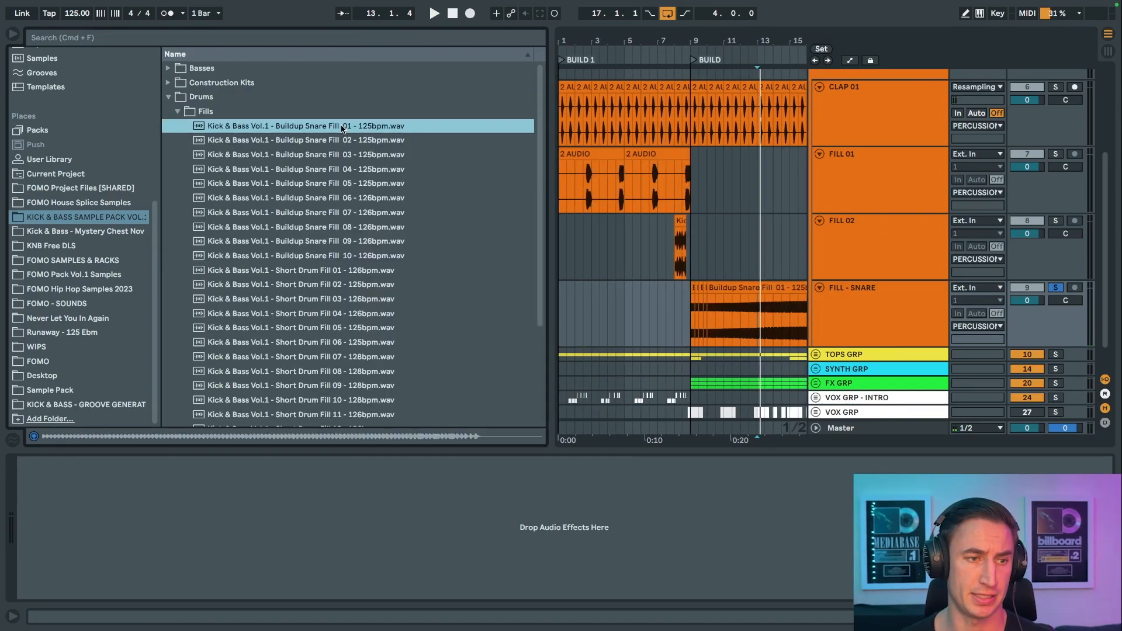
key("Down")
key("Down")
key("Down")
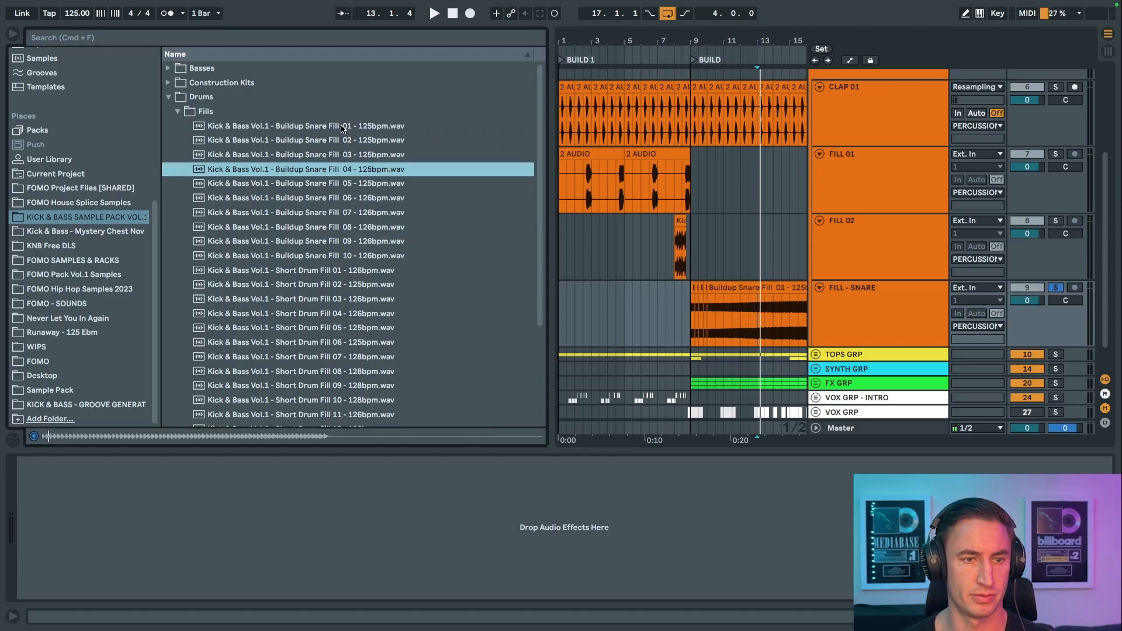
key("Down")
key("Down")
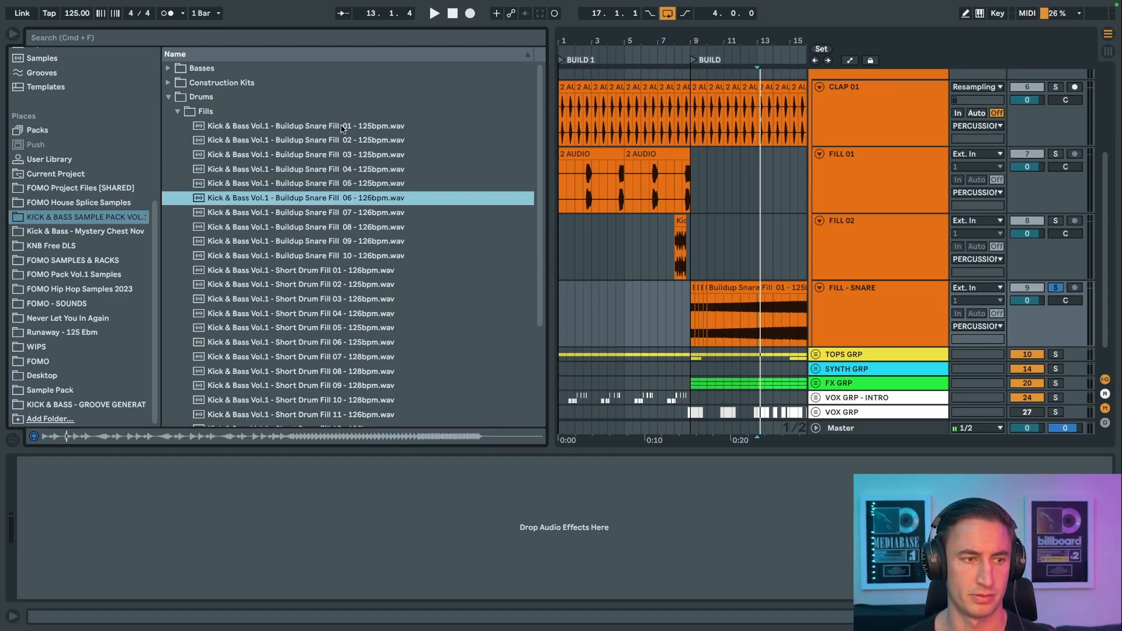
key("Down")
key("Down")
key("Down")
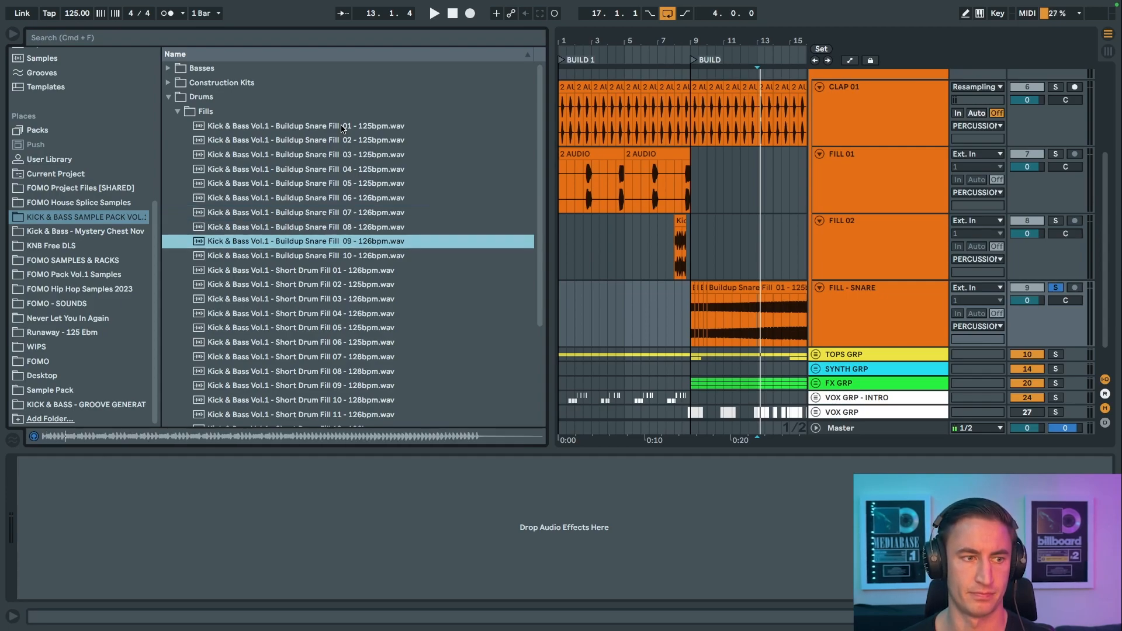
key("Down")
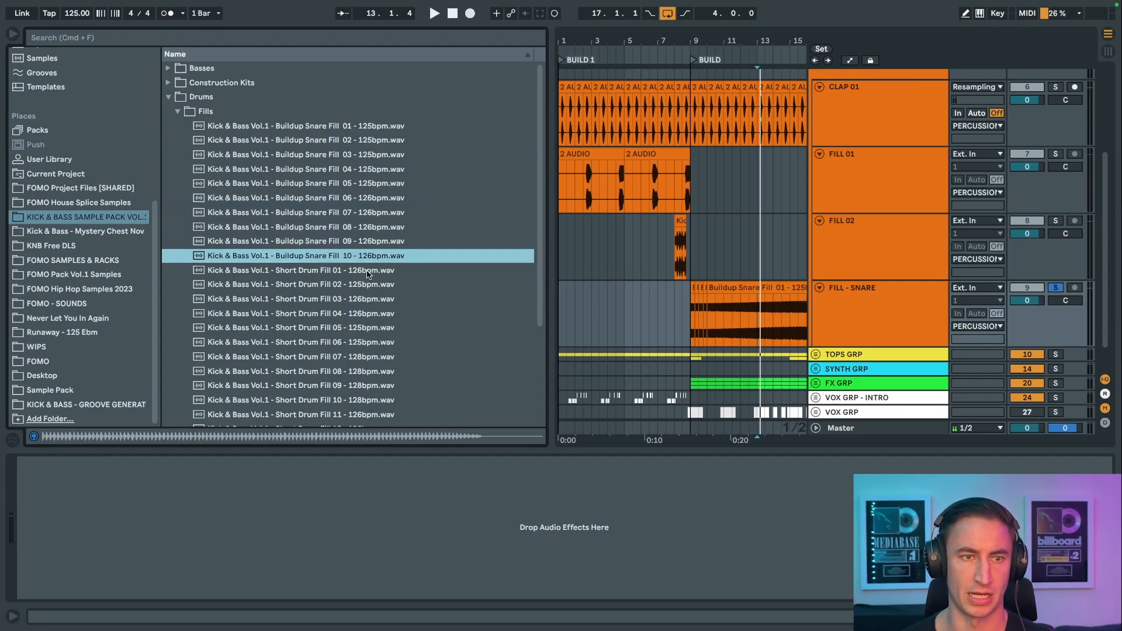
Step: Audition Short Drum Fill samples 01 to 03 from the same Fills folder
key("Down")
scroll(366, 273, "down", 3)
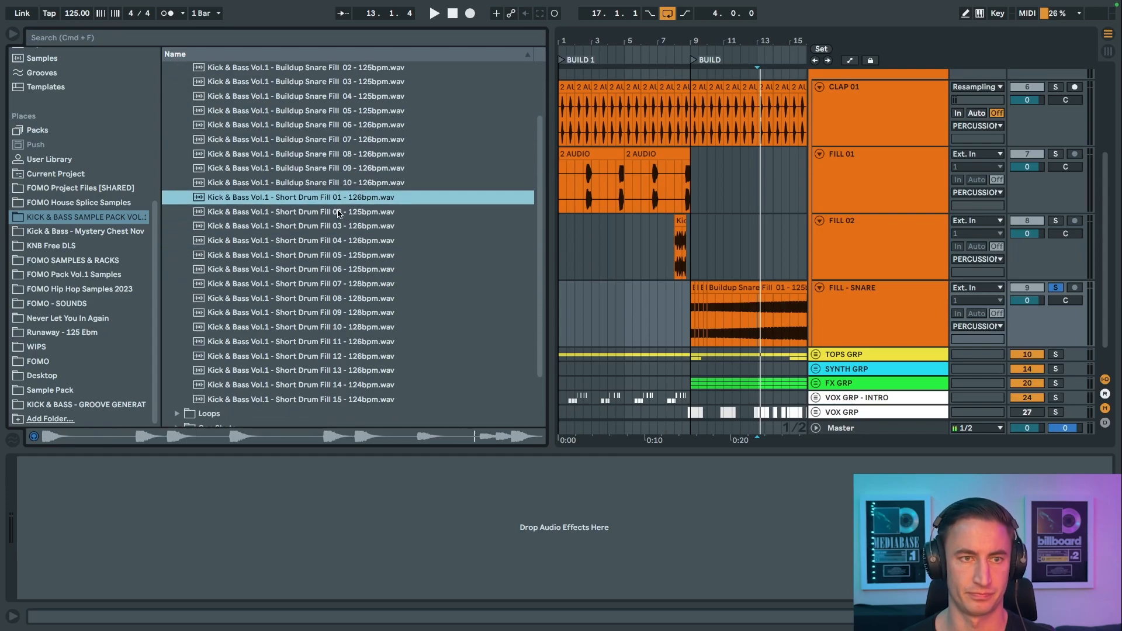
key("Down")
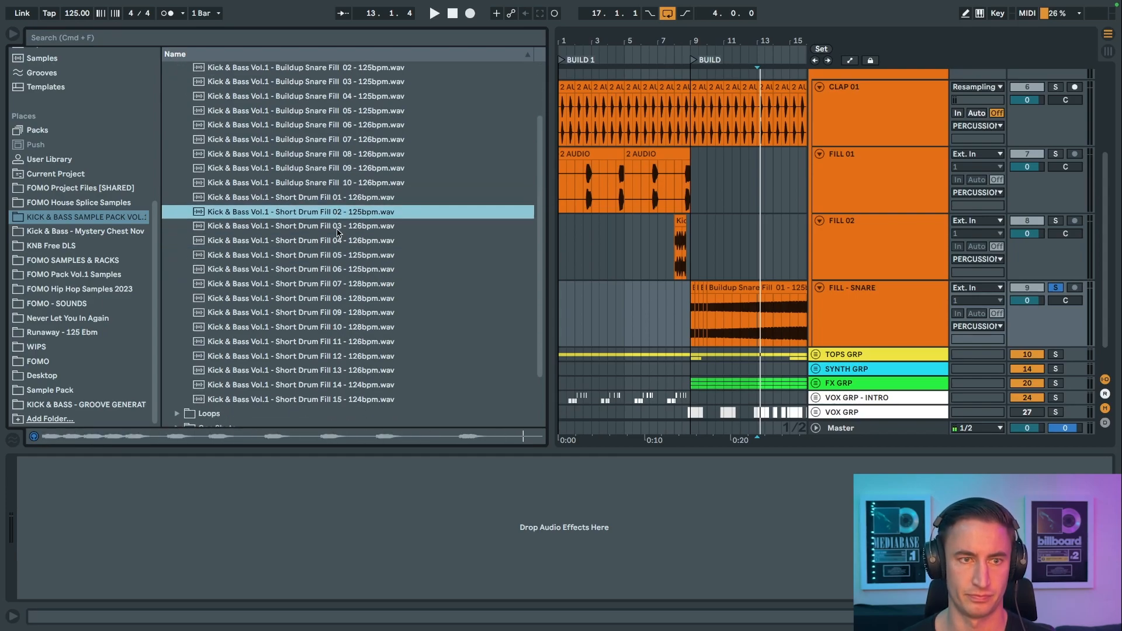
key("Down")
Step: Solo the FILL 02 track and play its short drum fill from bar 8
left_click_drag(689, 45, 638, 76)
key("space")
key("space")
left_click(633, 270)
left_click(1056, 221)
left_click(881, 183)
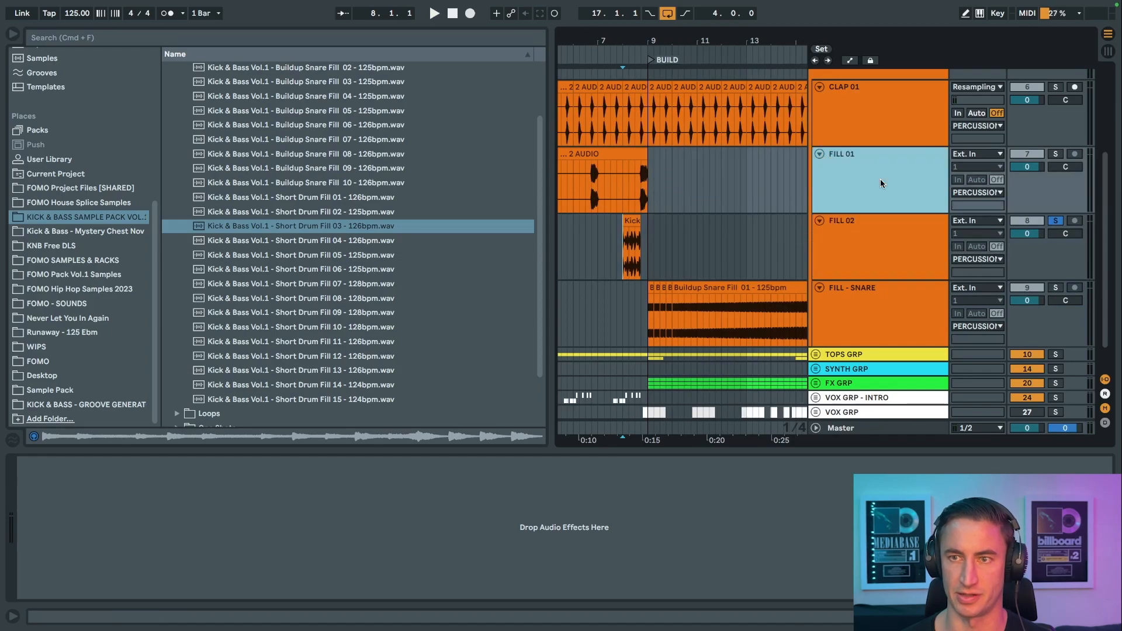
Step: Fold PERCUSSION GRP, unfold TOPS GRP and play DROP 1A from bar 17, first soloed and then in the full mix
scroll(880, 184, "up", 2)
left_click(880, 184)
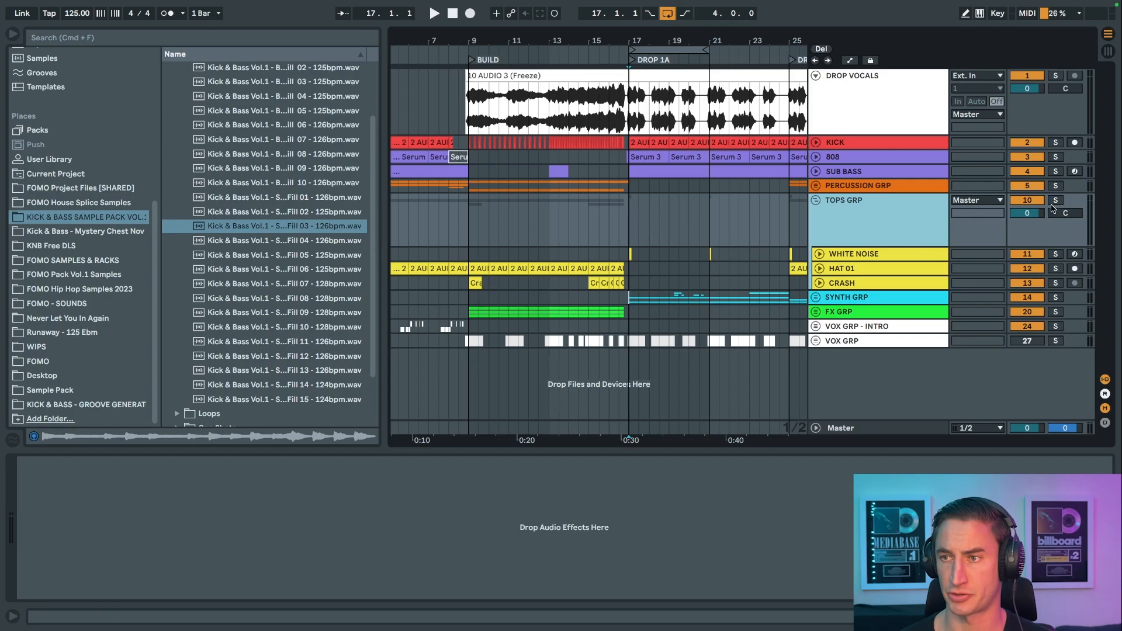
left_click(1055, 200)
scroll(631, 229, "right", 2)
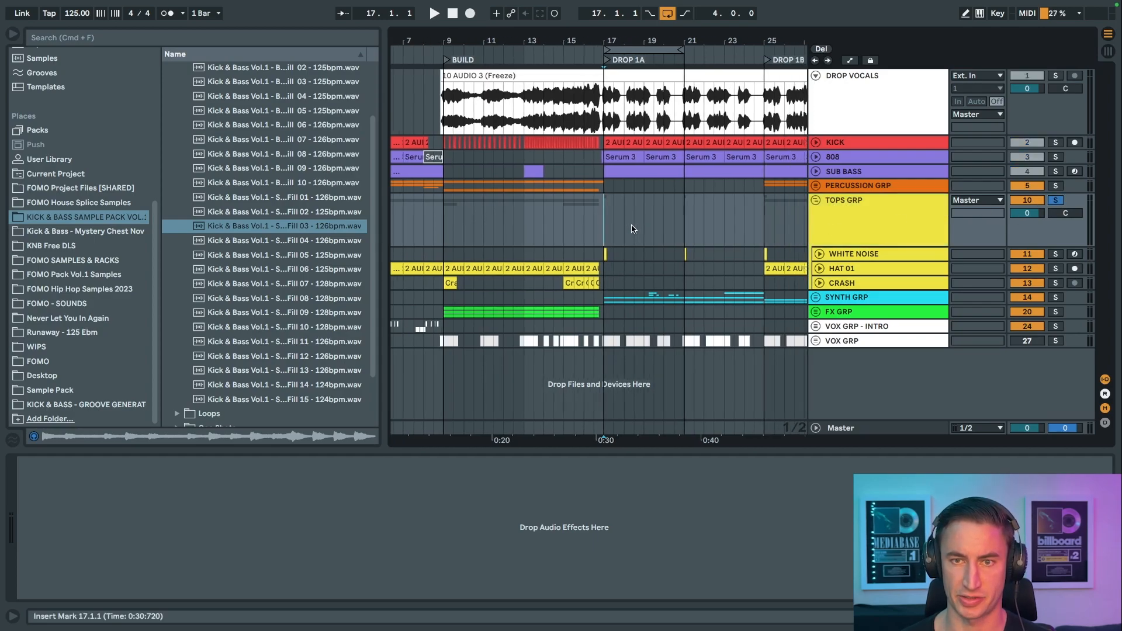
key("space")
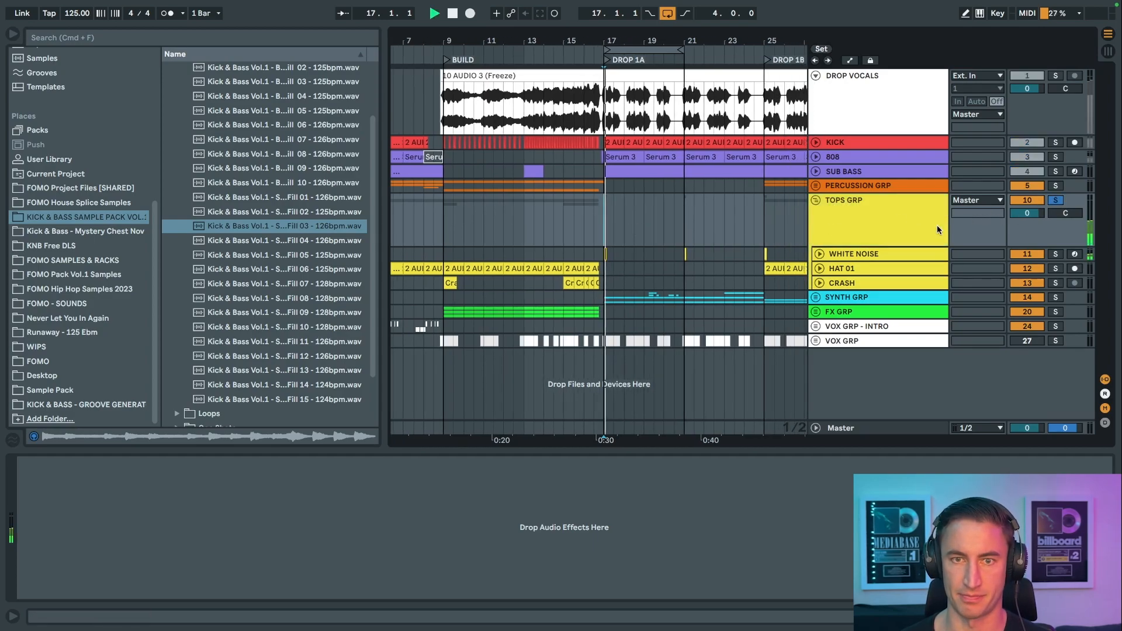
left_click(1055, 201)
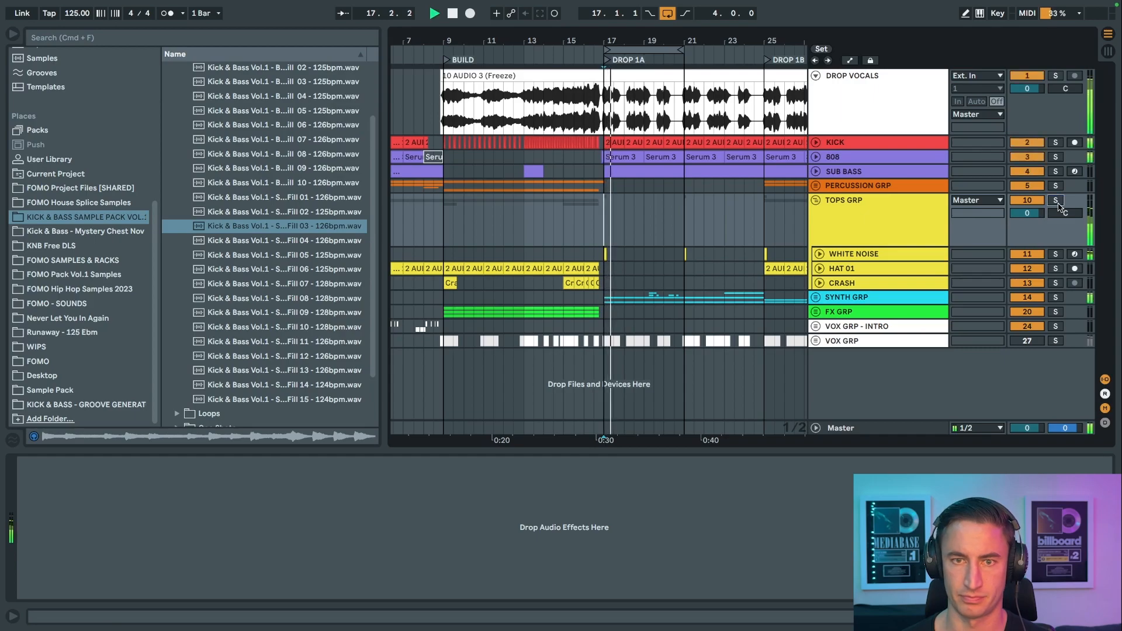
key("space")
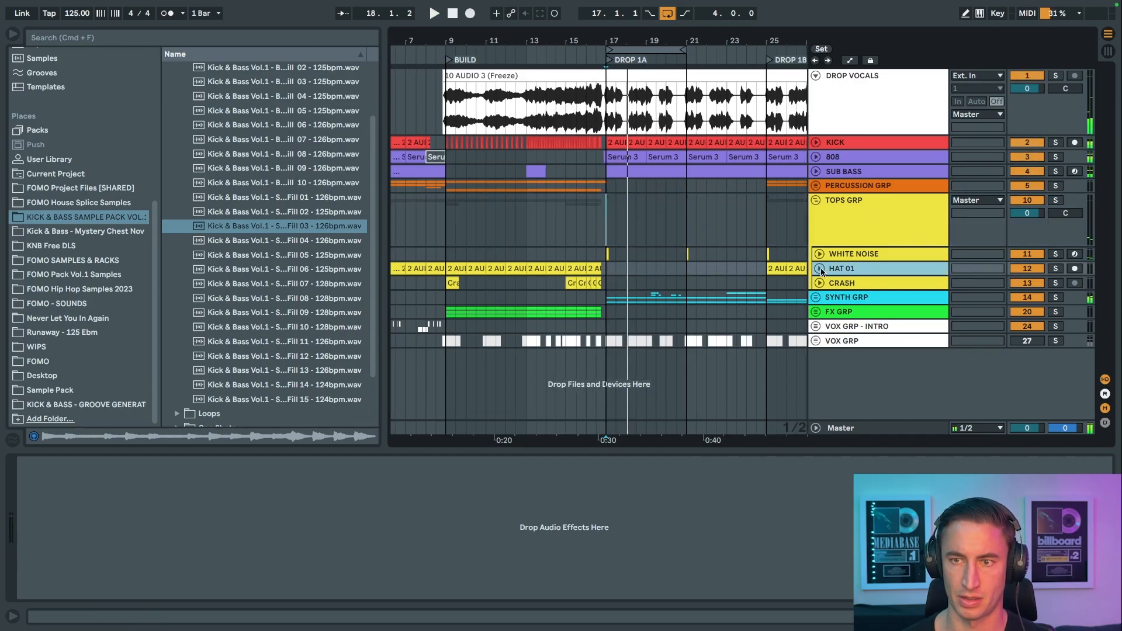
Step: Unfold the HAT 01 track, solo it and play it from bar 14
left_click(820, 268)
left_click(549, 297)
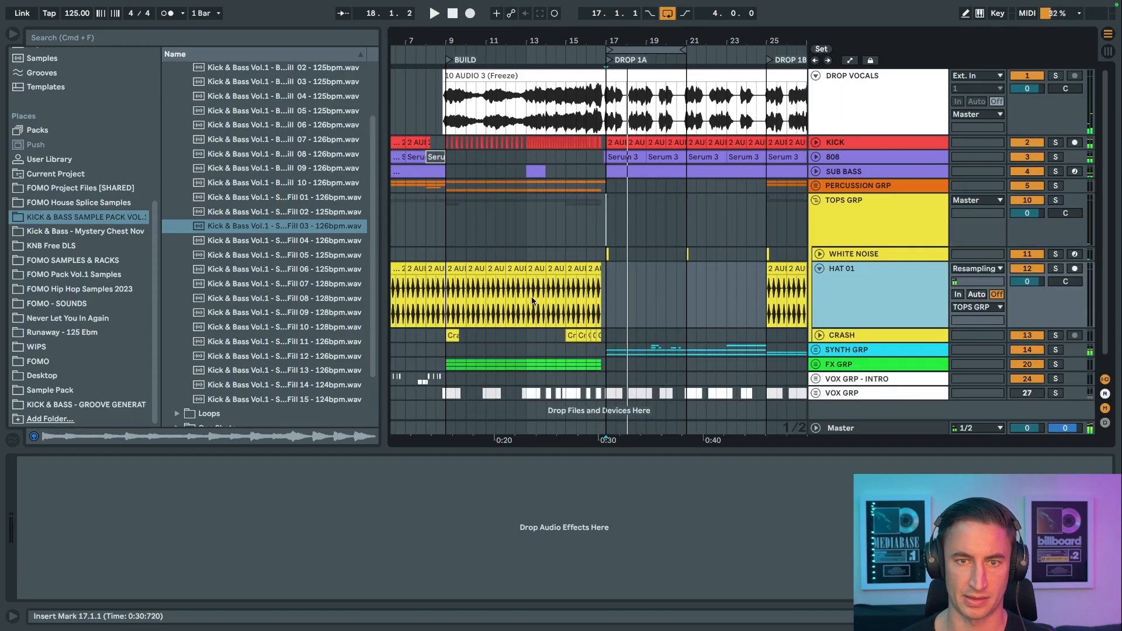
left_click(1055, 268)
key("space")
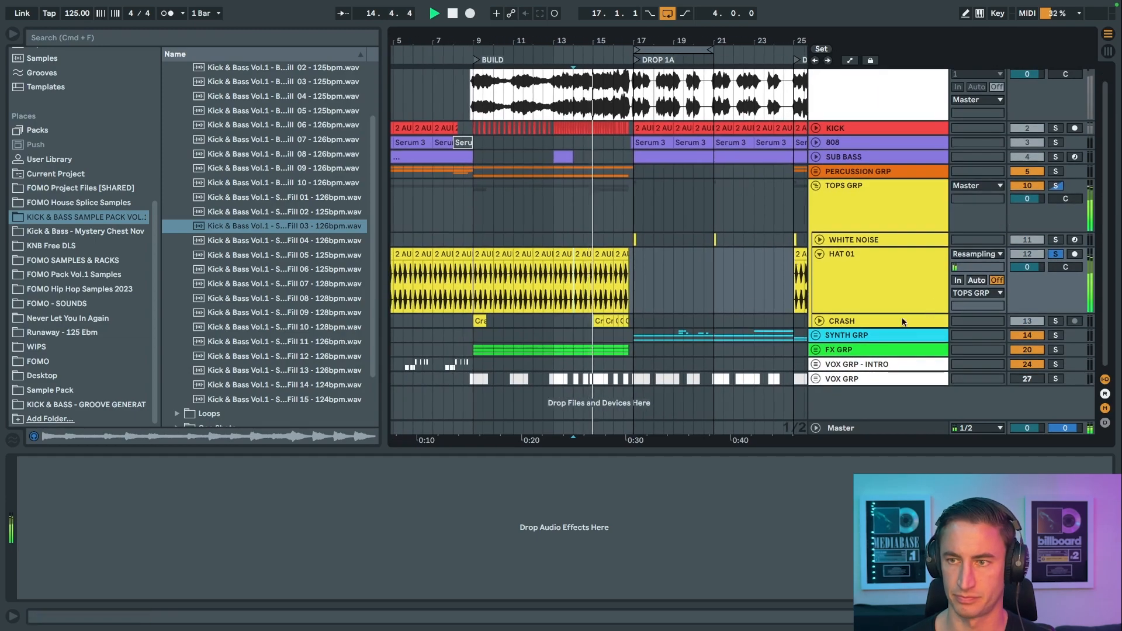
Step: Unfold the CRASH track and play the end of the build from bar 15 into the drop in the full mix
left_click(820, 321)
left_click(592, 346)
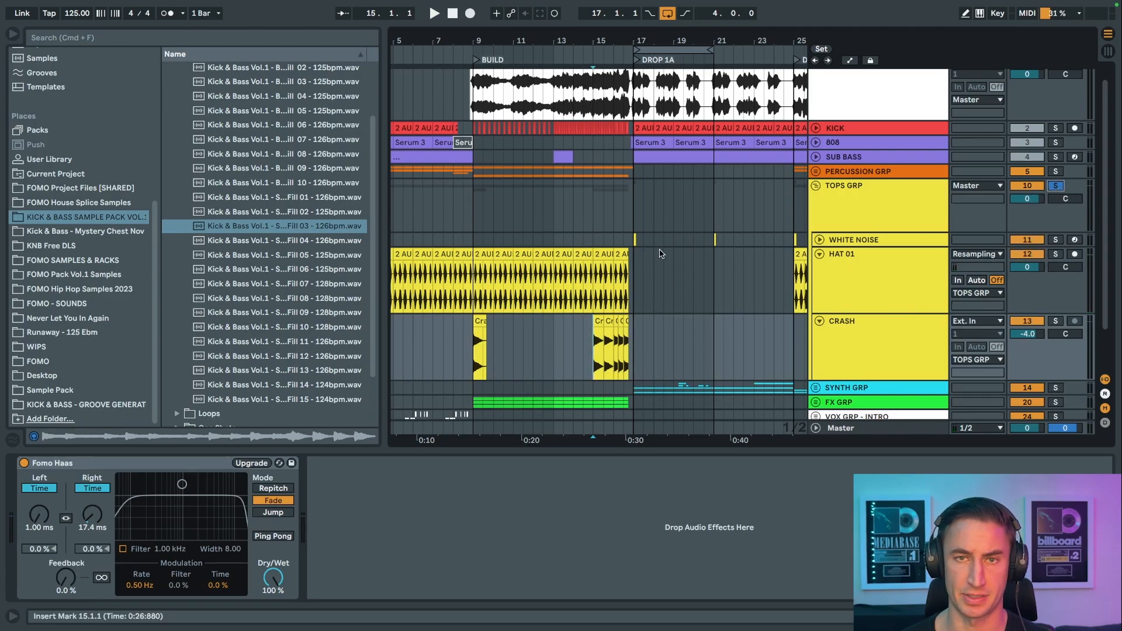
key("space")
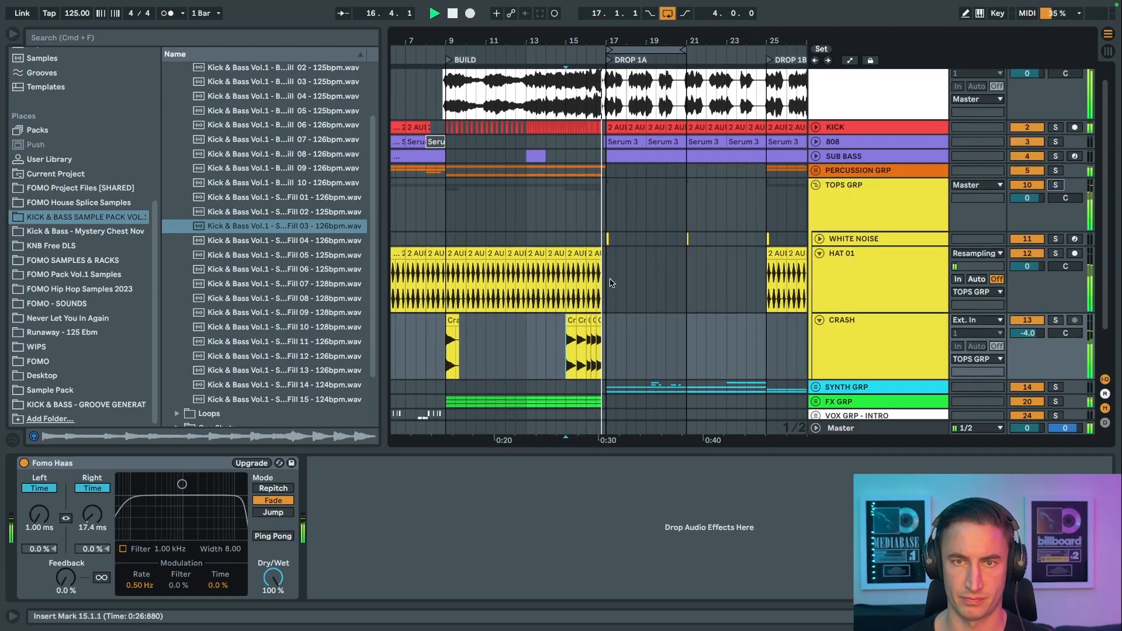
Step: Fold TOPS GRP and bring the whole arrangement into view while the drop plays
scroll(612, 281, "down", 2)
left_click(820, 145)
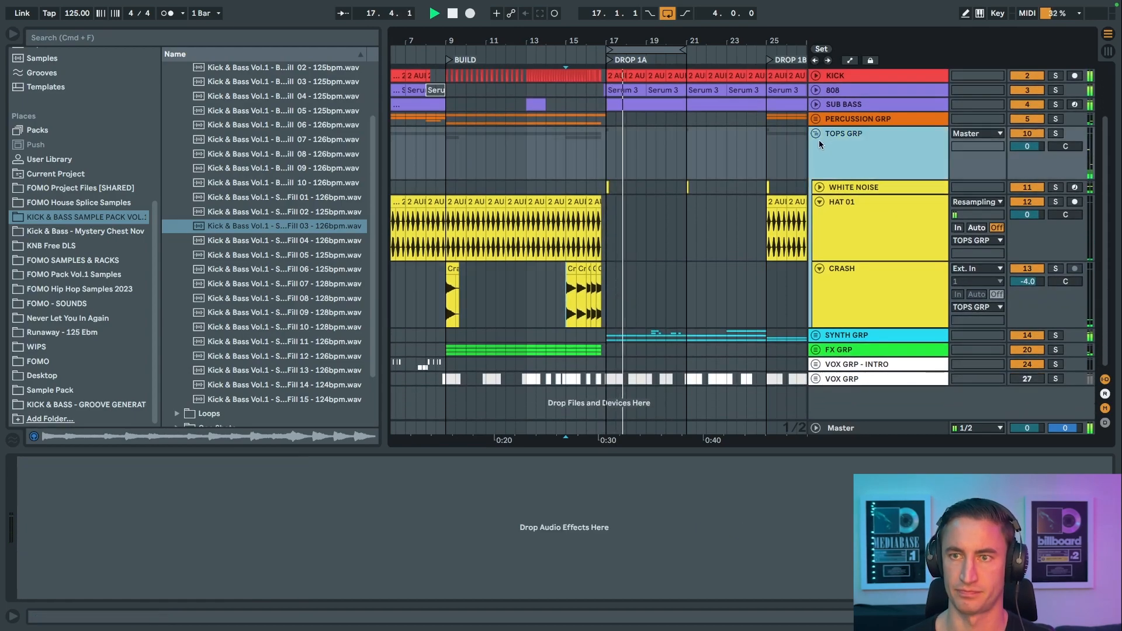
left_click(815, 133)
scroll(643, 177, "right", 1)
left_click_drag(633, 39, 633, 20)
scroll(611, 164, "left", 1)
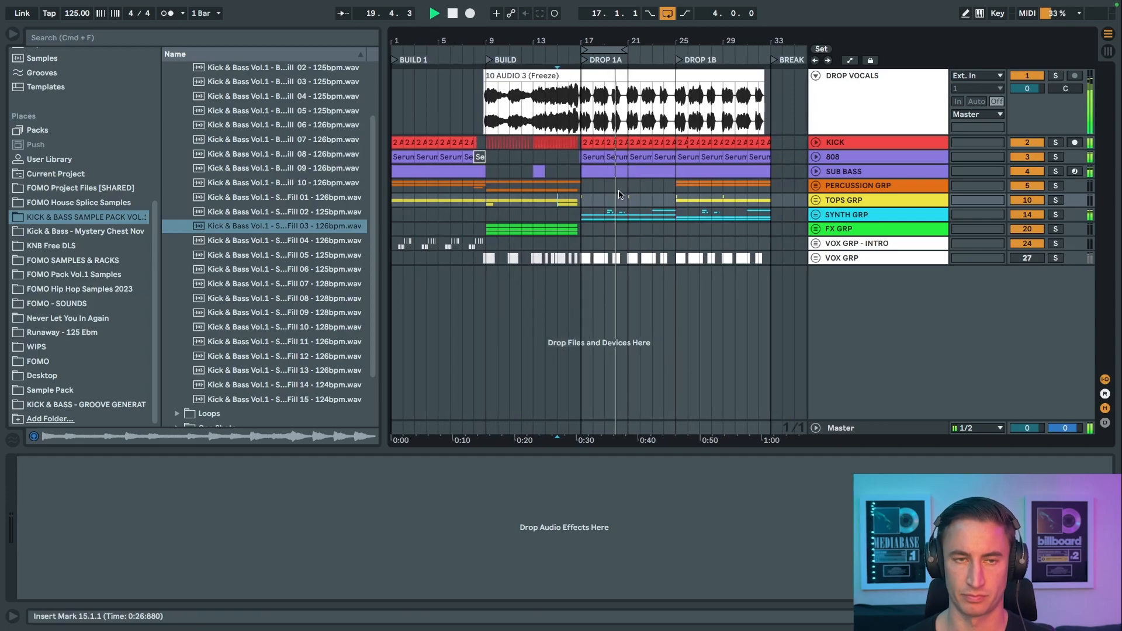
Step: Unfold SYNTH GRP, extend the loop to 8 bars over DROP 1A and play the group soloed from bar 17
left_click(815, 200)
key("space")
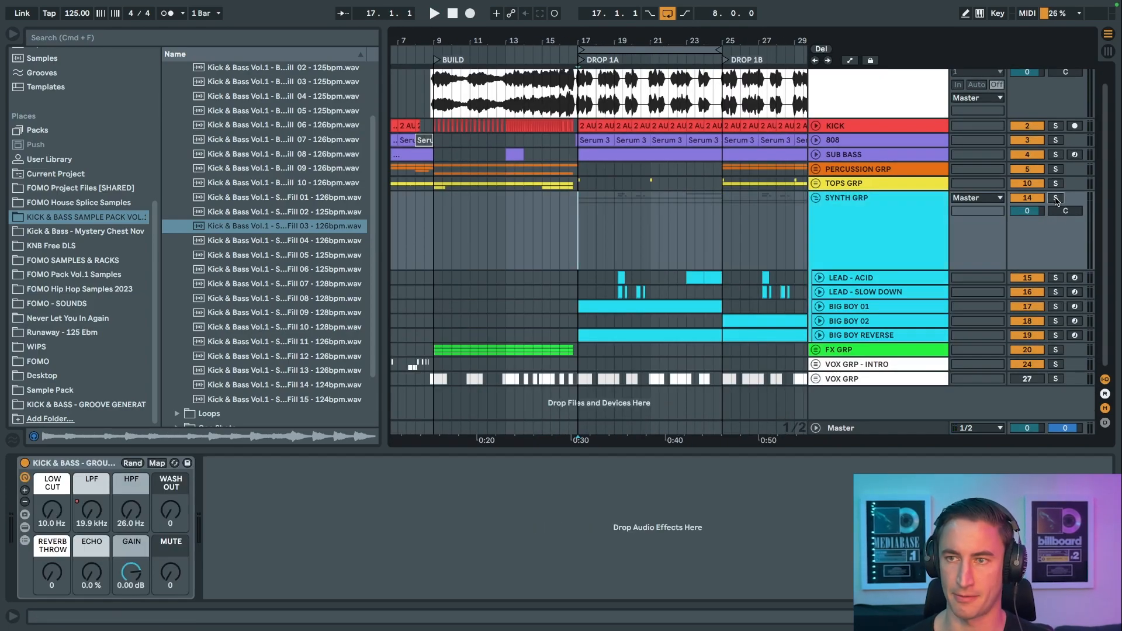
left_click(1056, 198)
key("space")
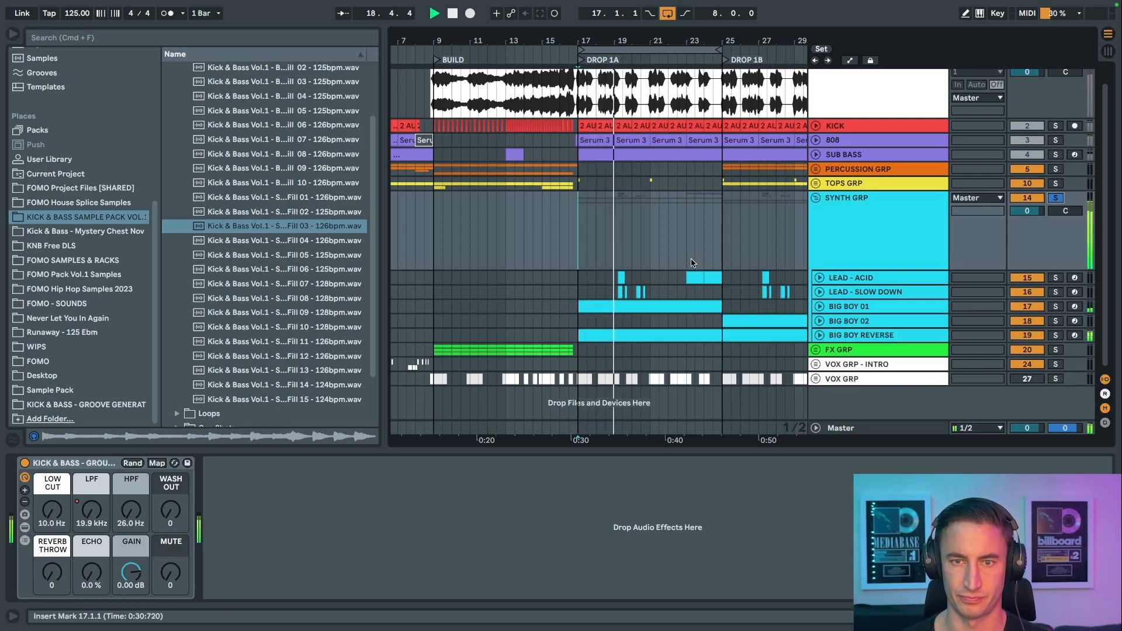
left_click_drag(670, 44, 682, 93)
scroll(682, 94, "left", 2)
key("space")
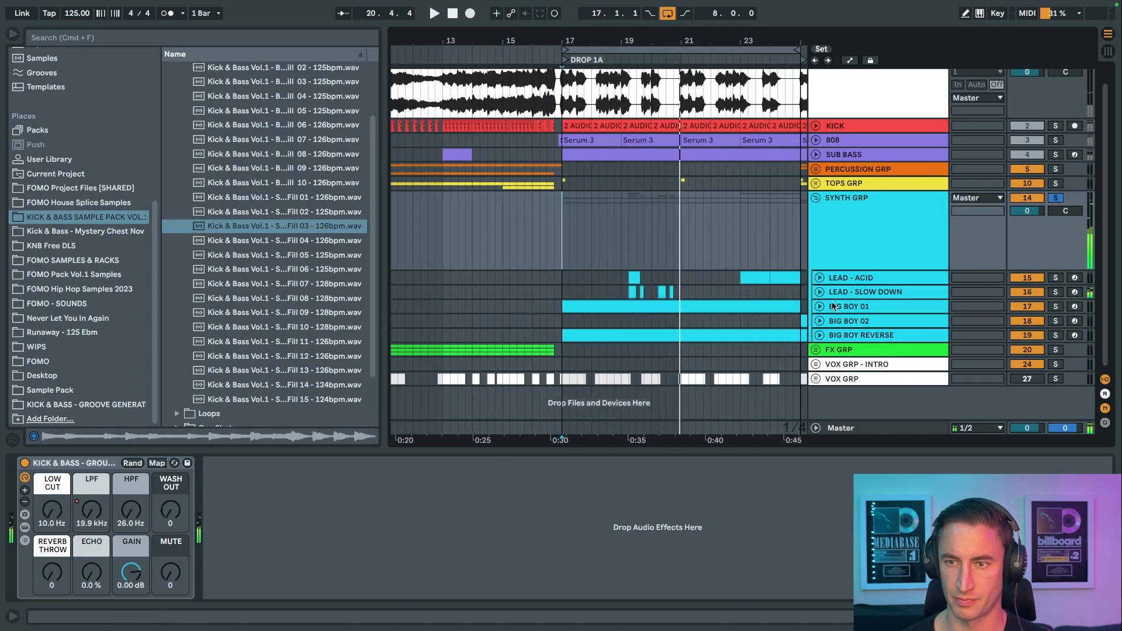
Step: Unfold the BIG BOY 01 track, solo it and play it from the start of DROP 1A
left_click(833, 306)
left_click(819, 306)
scroll(822, 307, "down", 3)
left_click(671, 270)
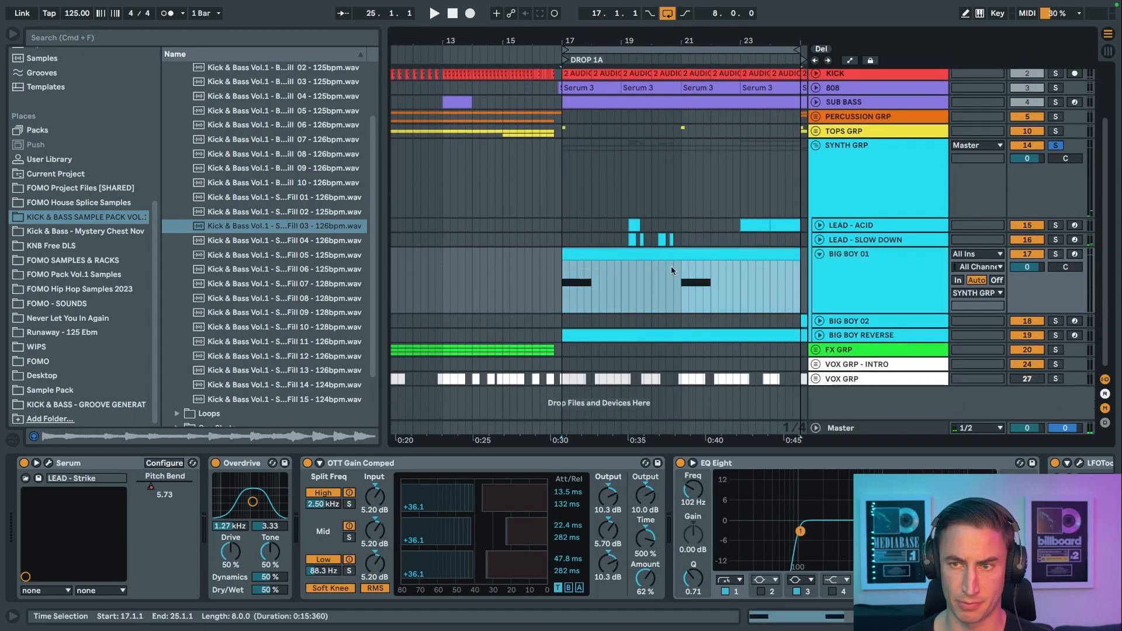
left_click(920, 263)
key("space")
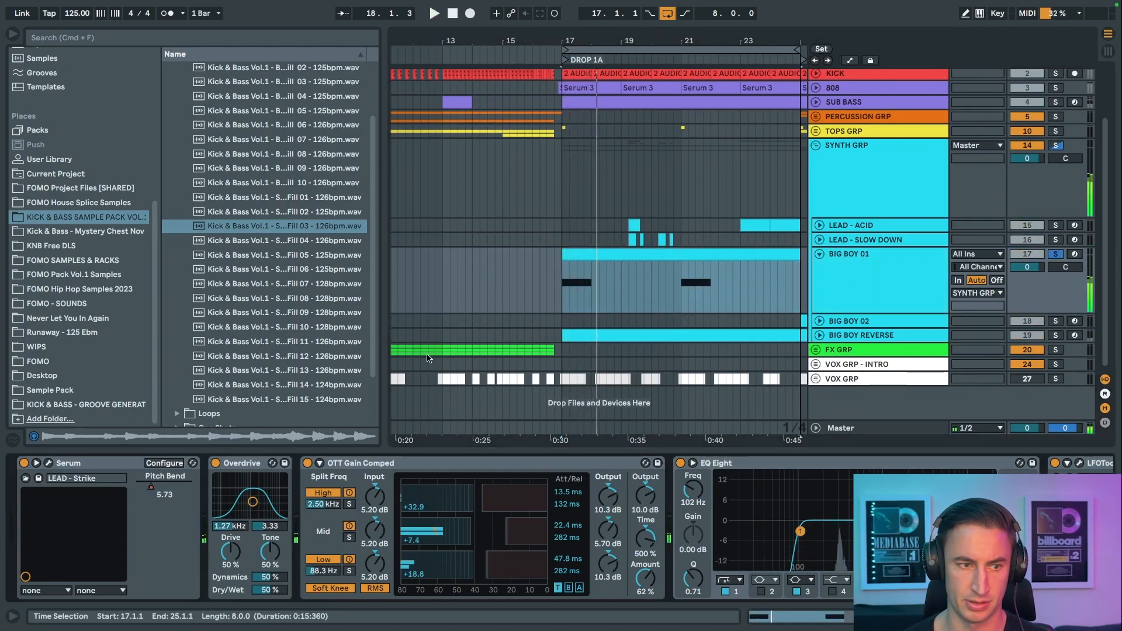
Step: Arm BIG BOY 01, audition its Serum LEAD - Strike patch from the computer MIDI keyboard, and open its DROP 1A clip's notes
left_click(1076, 255)
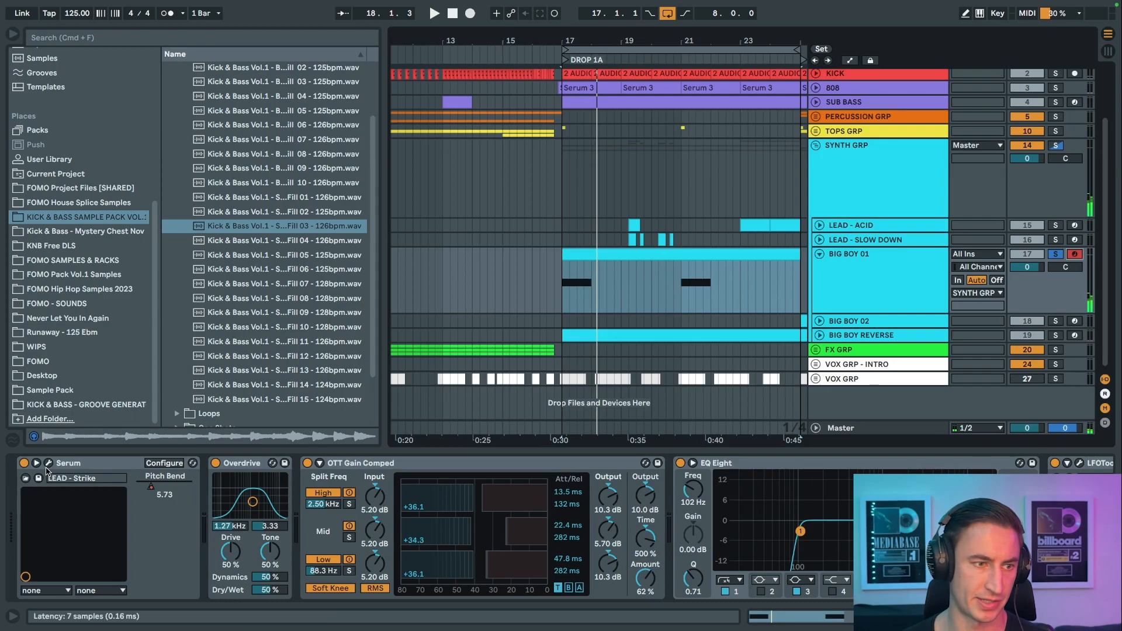
left_click(48, 464)
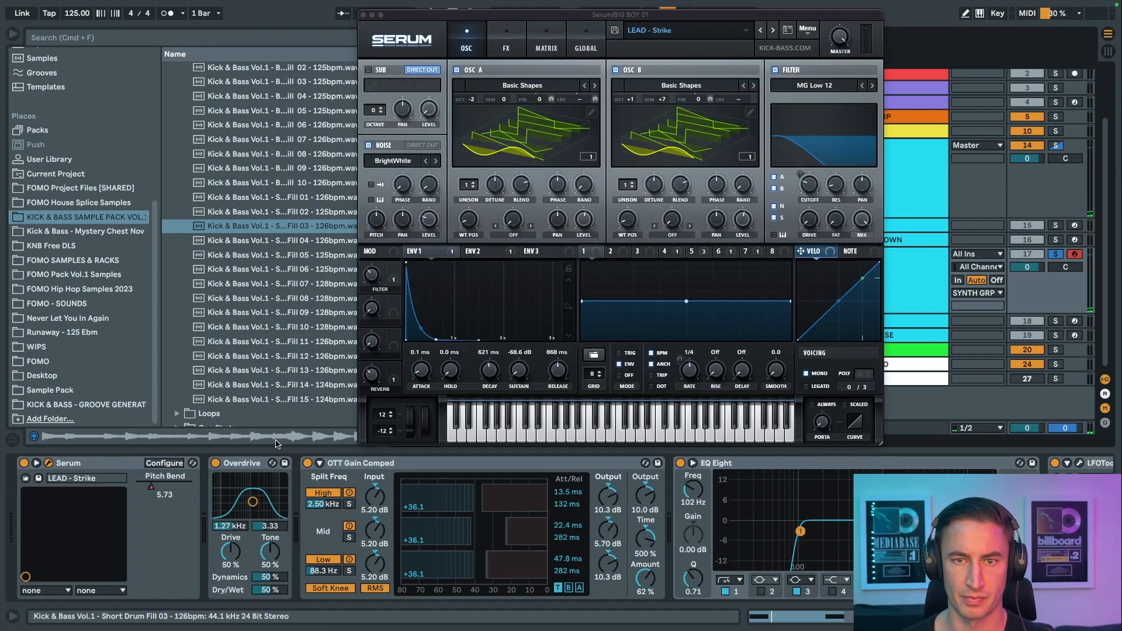
key("m")
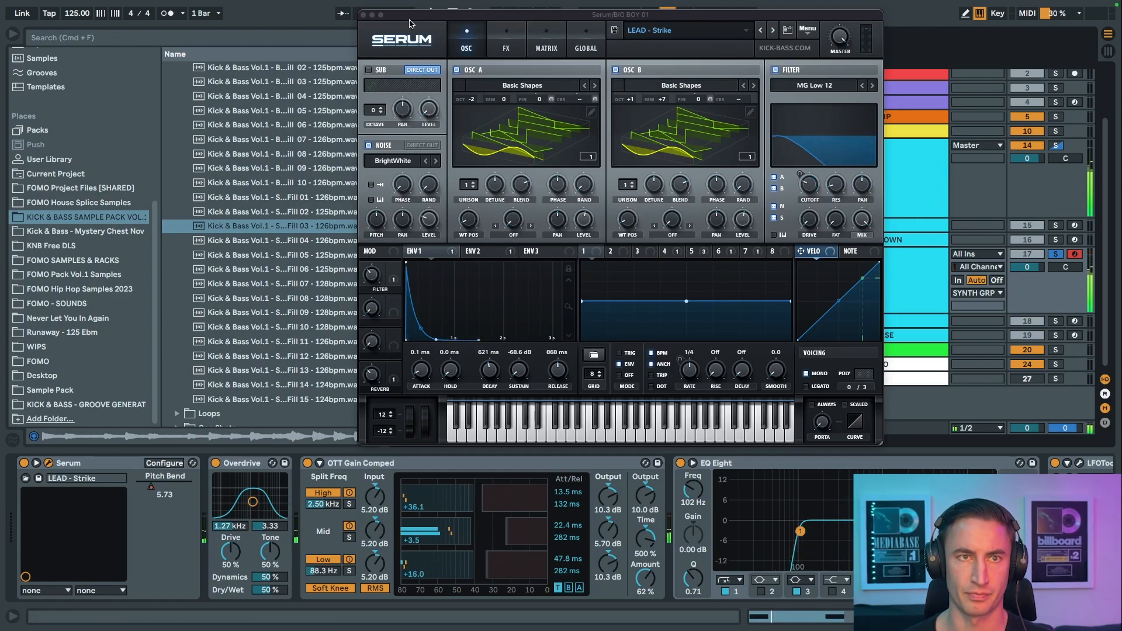
left_click(363, 16)
double_click(586, 251)
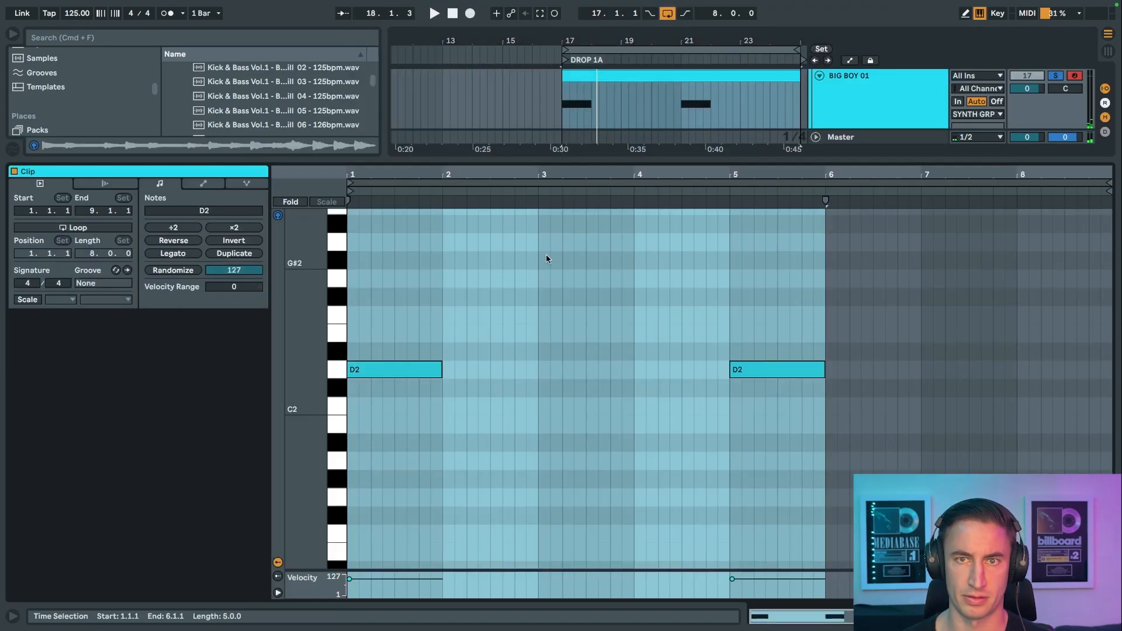
left_click(876, 117)
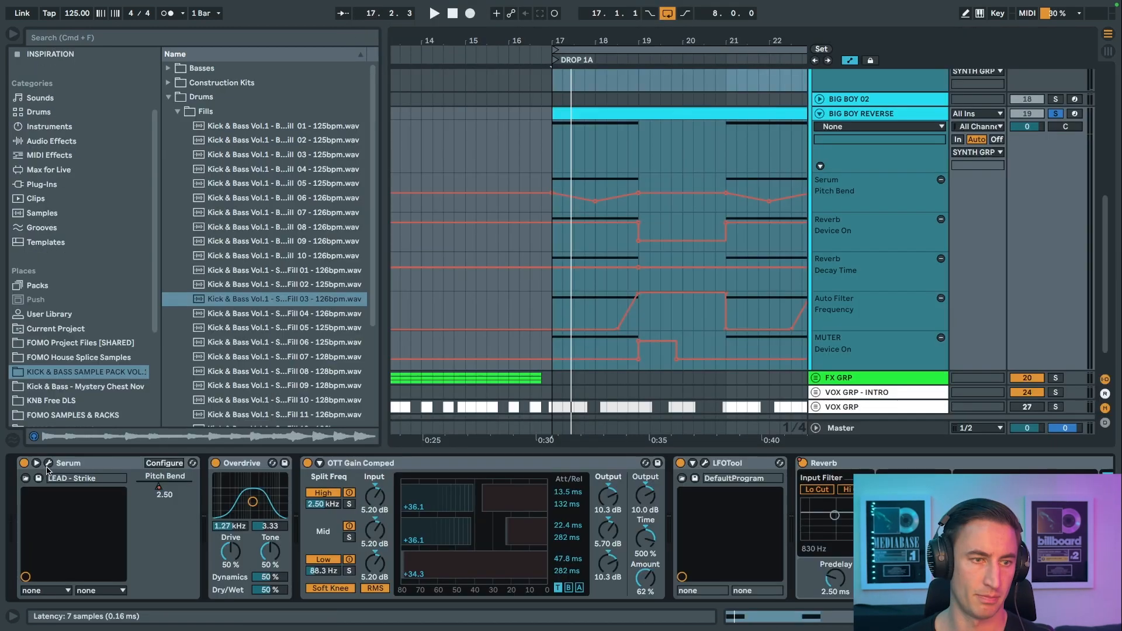
Step: Examine BIG BOY REVERSE's Serum patch and mark its Auto Filter frequency automation from bar 18 to 19
left_click(49, 464)
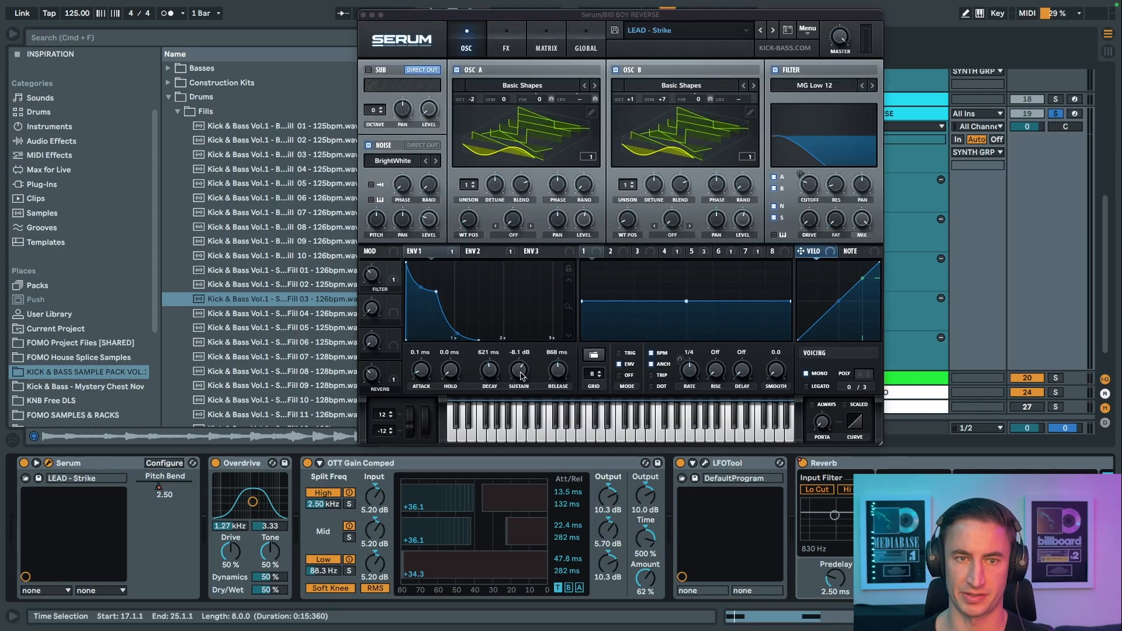
left_click(363, 16)
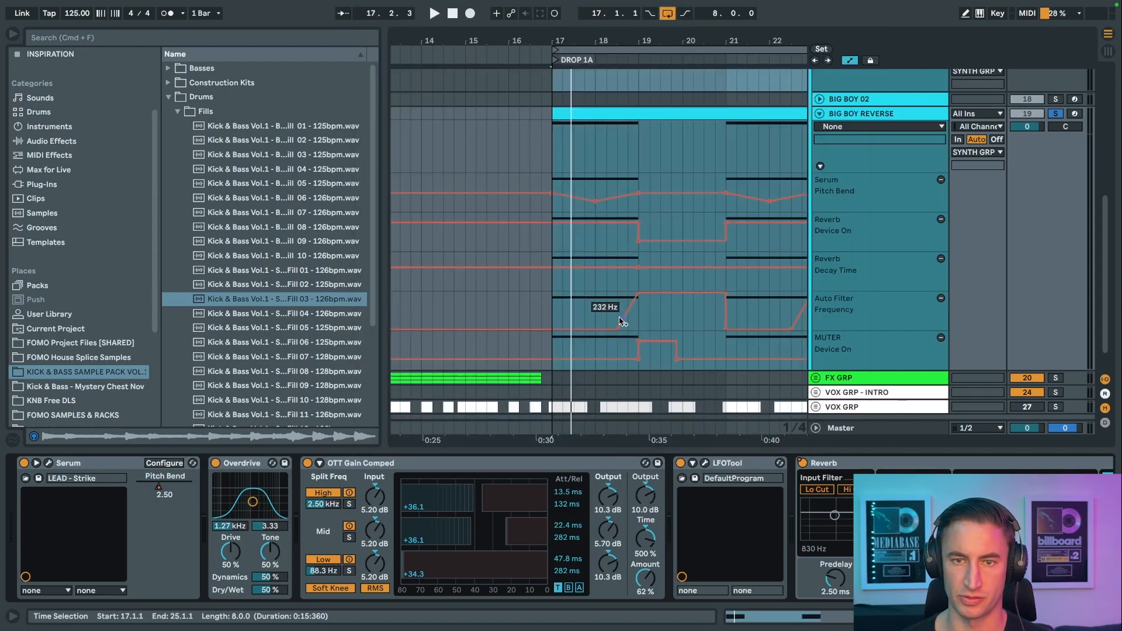
left_click_drag(595, 309, 638, 309)
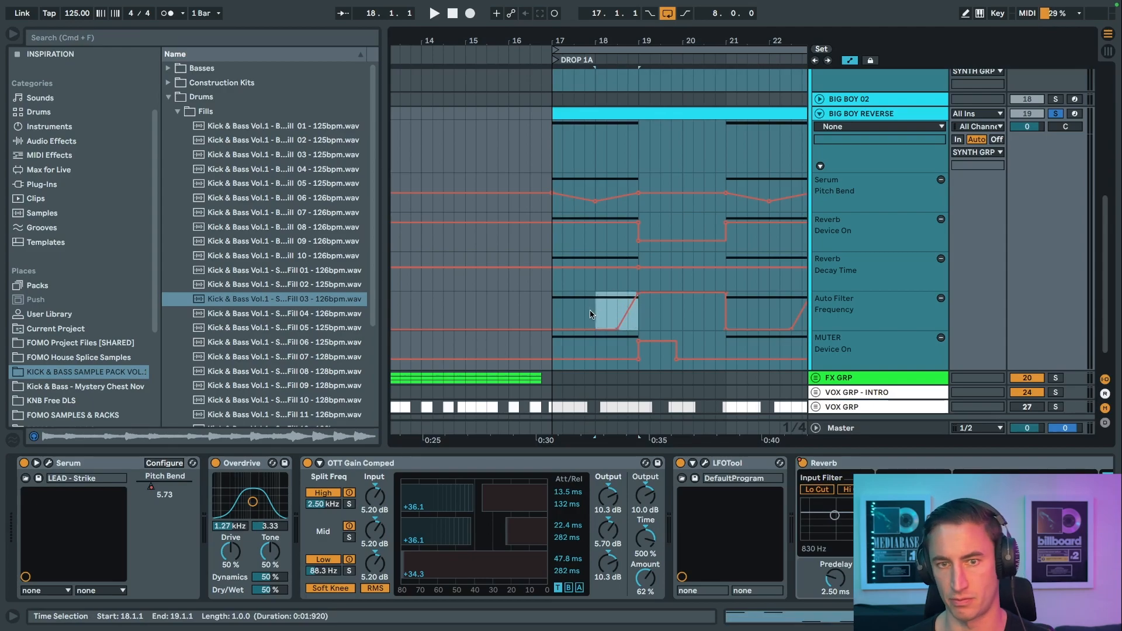
Step: Unsolo BIG BOY REVERSE and play the full mix from bar 18
left_click(1056, 114)
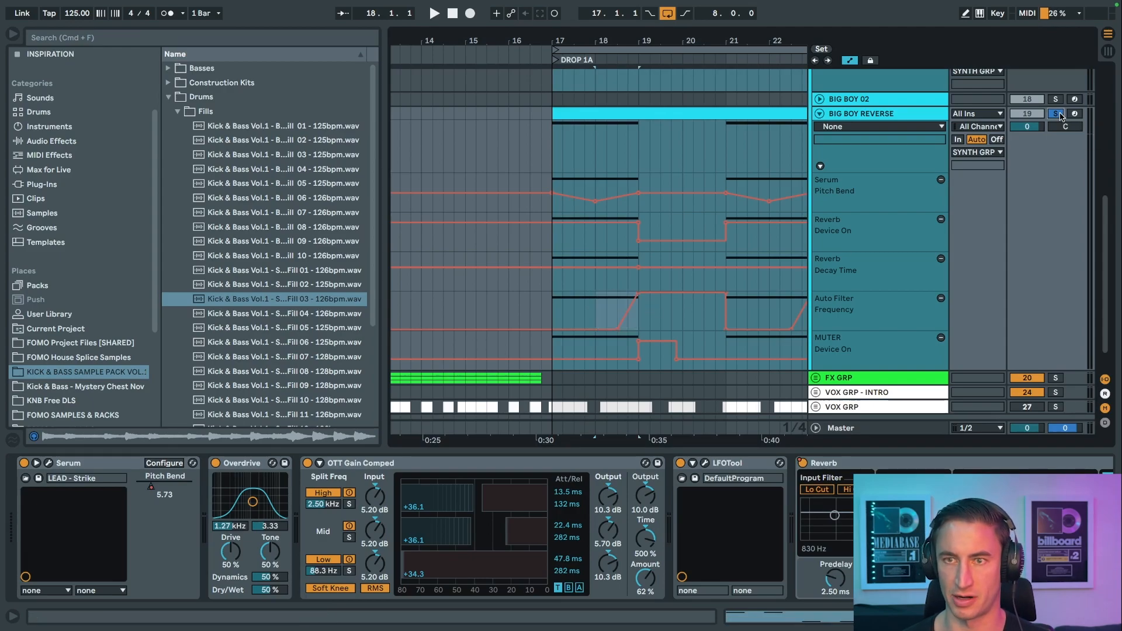
key("space")
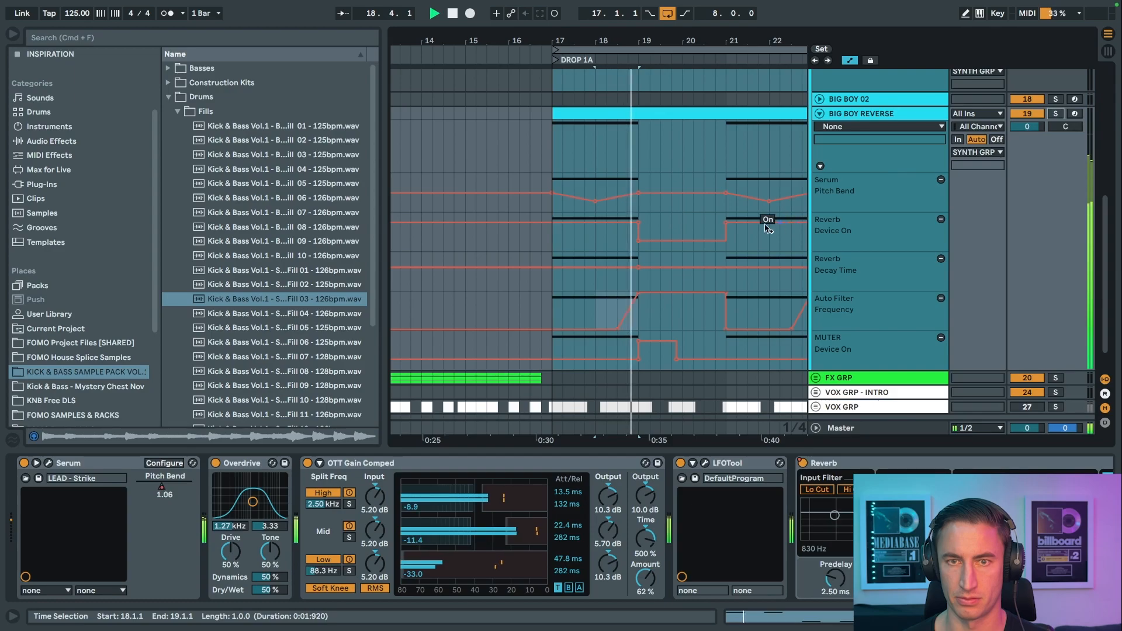
key("space")
Step: Play BIG BOY REVERSE soloed from bar 17, and play BIG BOY 01 soloed from the same point
left_click(553, 179)
left_click(1055, 114)
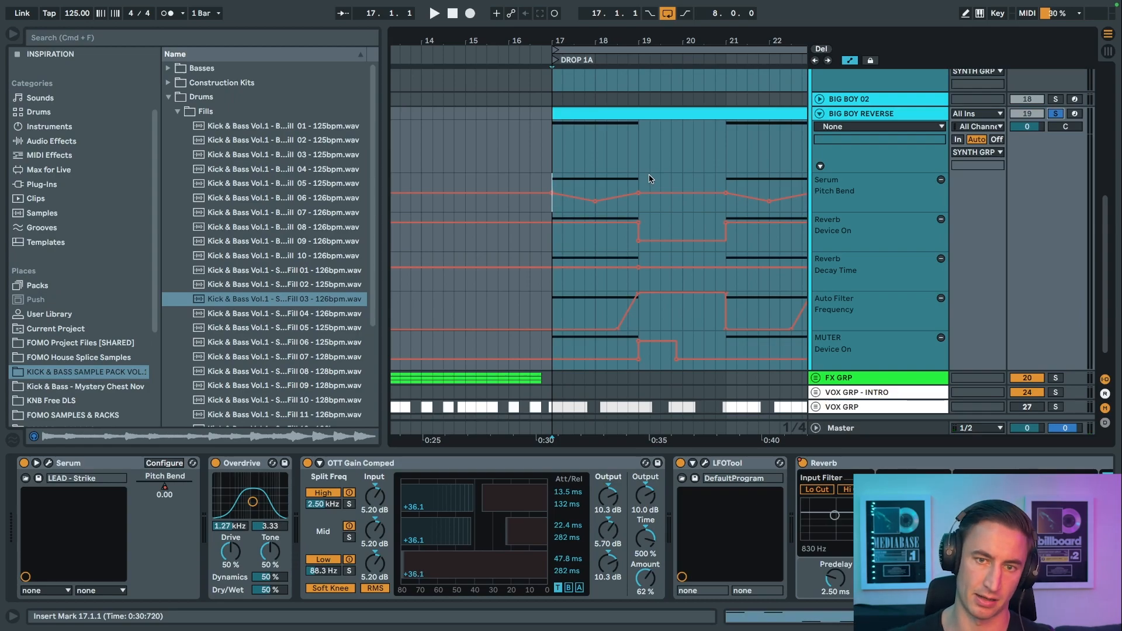
key("space")
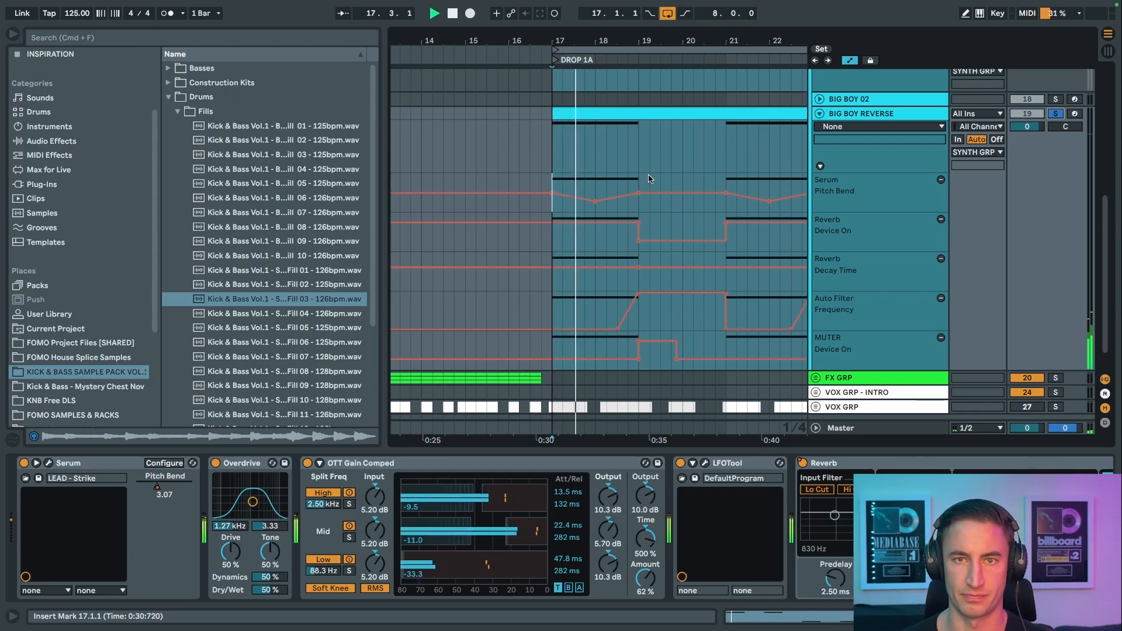
scroll(654, 176, "up", 4)
left_click(1055, 170)
key("space")
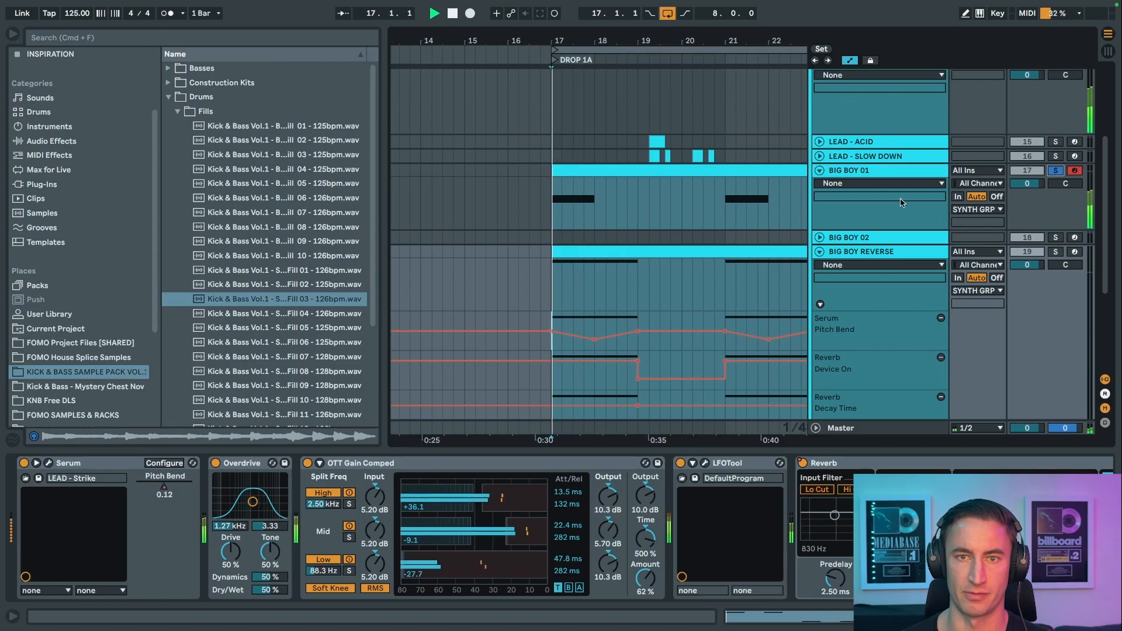
Step: Add BIG BOY REVERSE to the solo and play both BIG BOY tracks from bar 17 while following the automation lanes
scroll(605, 228, "down", 4)
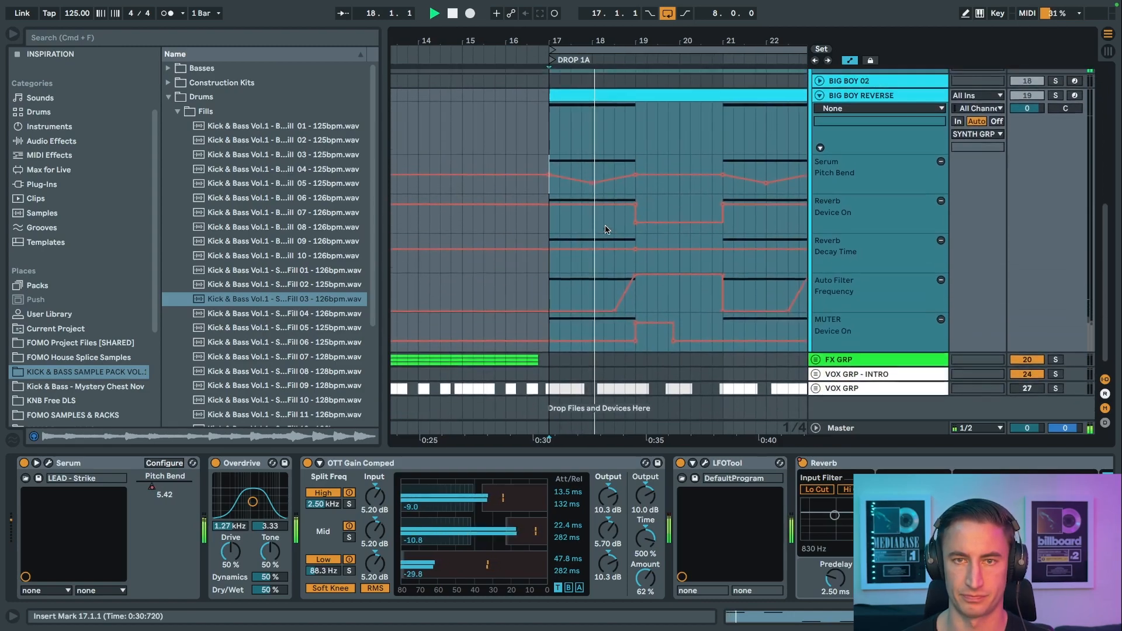
key("space")
left_click(1055, 136, "super")
key("space")
scroll(676, 202, "left", 1)
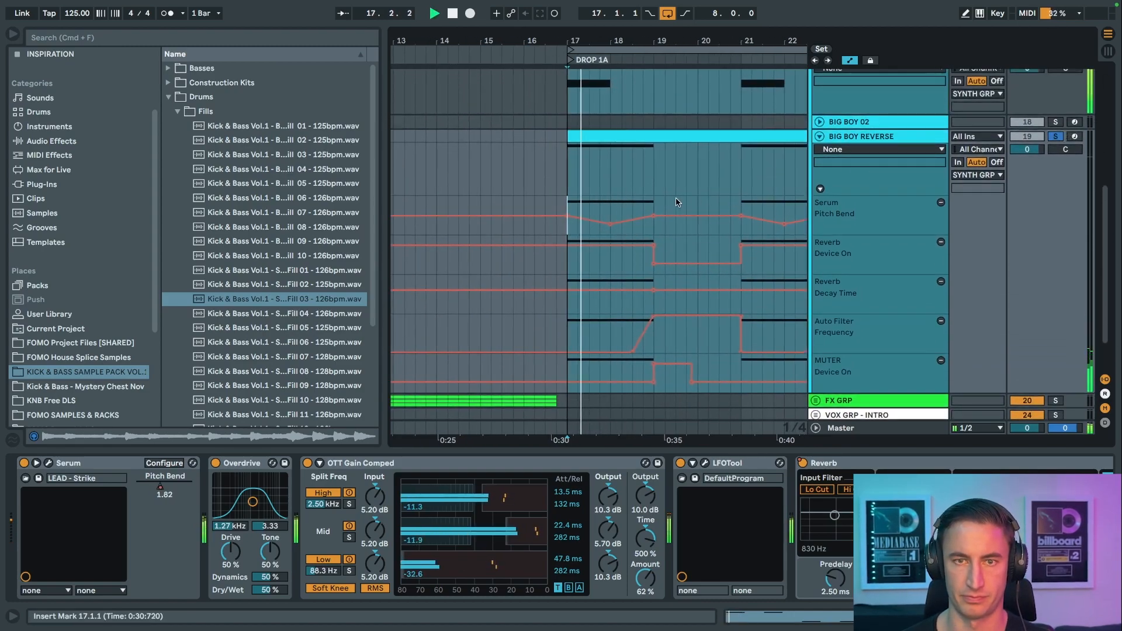
scroll(678, 200, "up", 3)
scroll(678, 200, "right", 1)
scroll(666, 222, "down", 2)
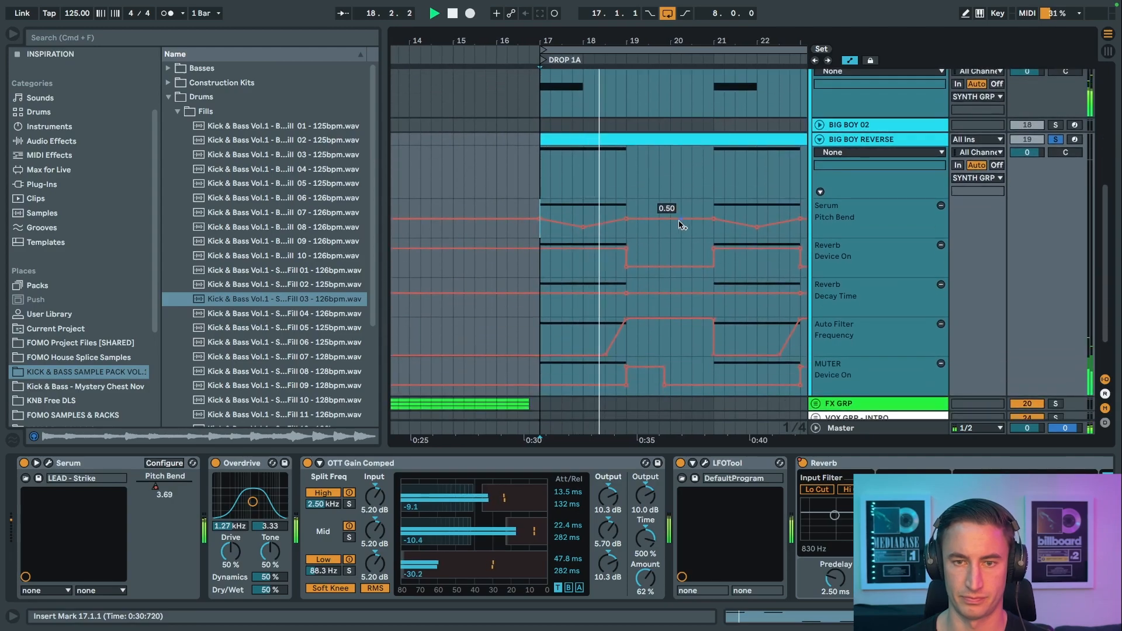
scroll(693, 243, "down", 2)
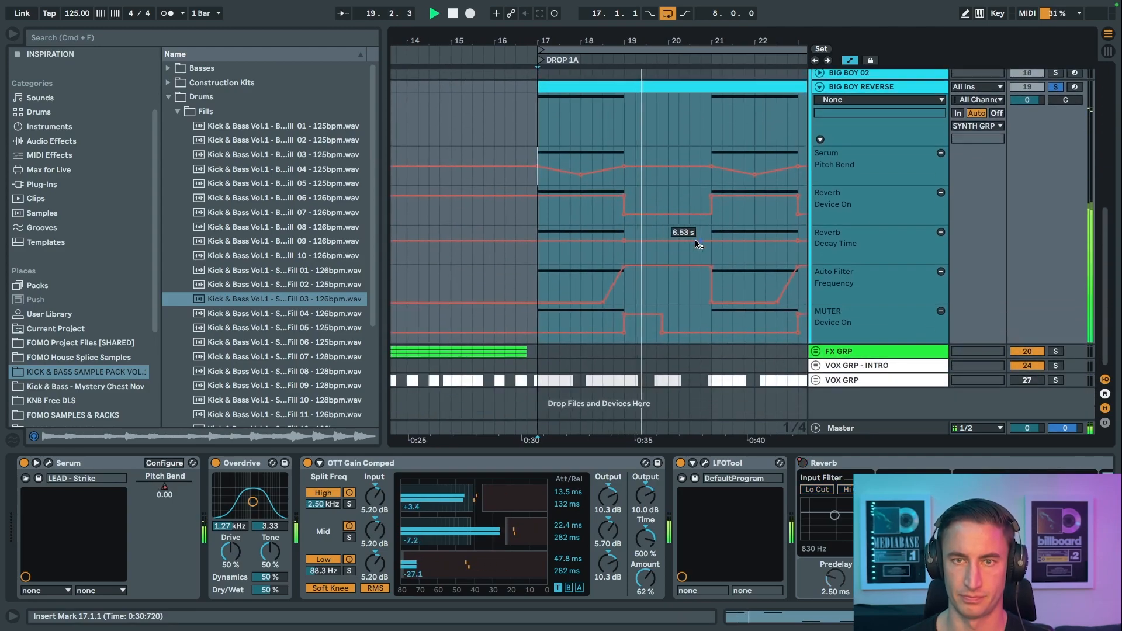
Step: Play from 18.4.1 with BIG BOY REVERSE's Reverb, Auto Filter and MUTER devices in view to examine their automation
left_click(614, 325)
key("space")
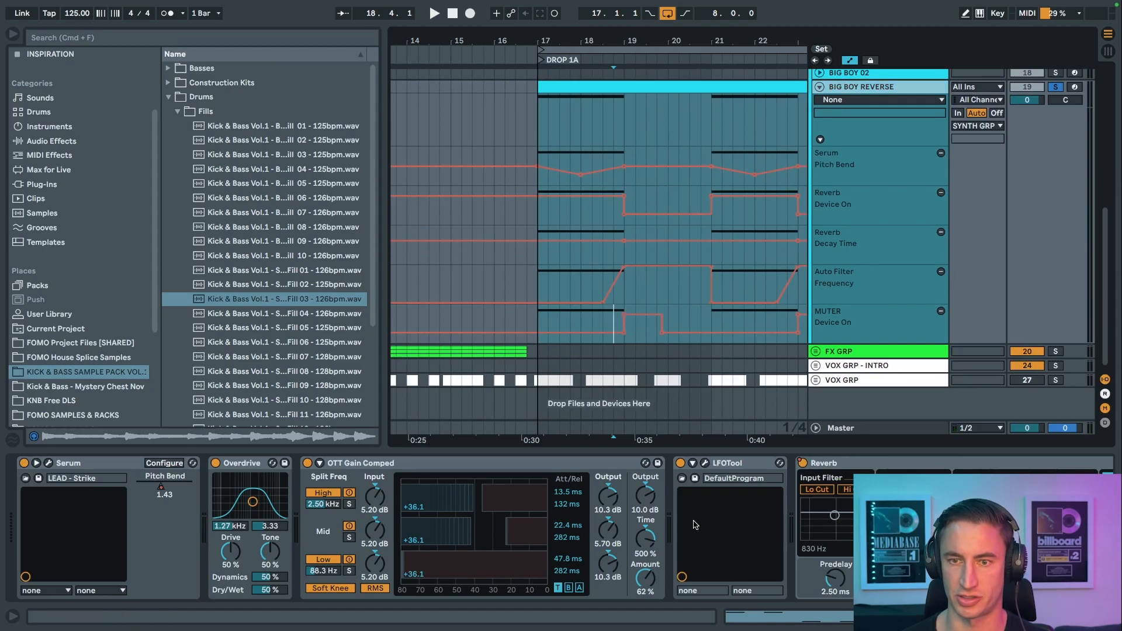
scroll(696, 524, "right", 5)
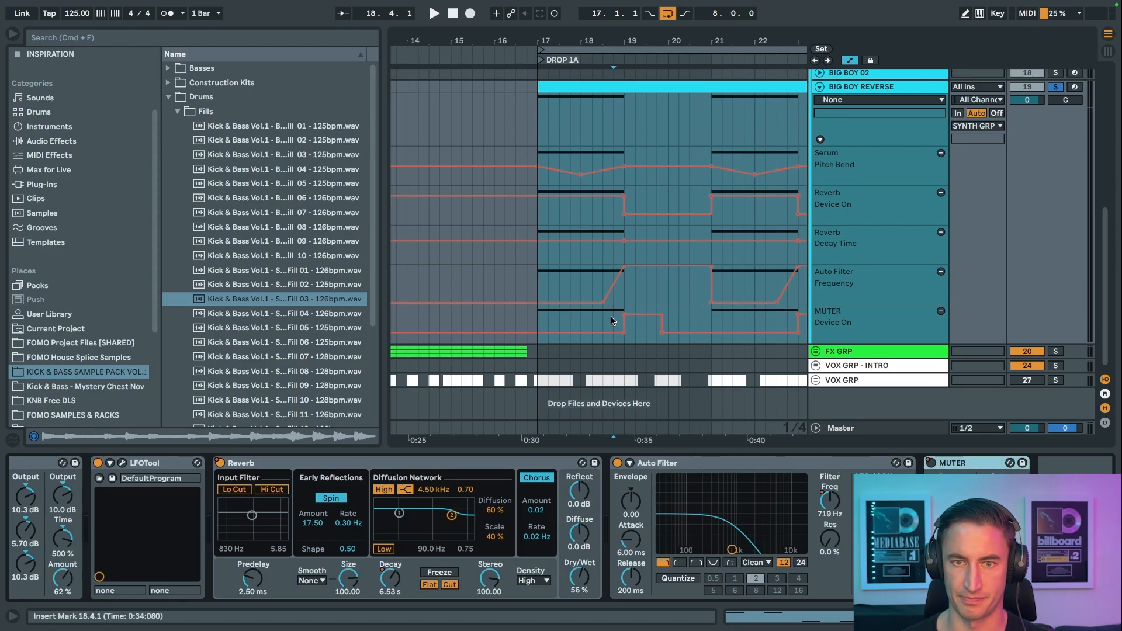
key("space")
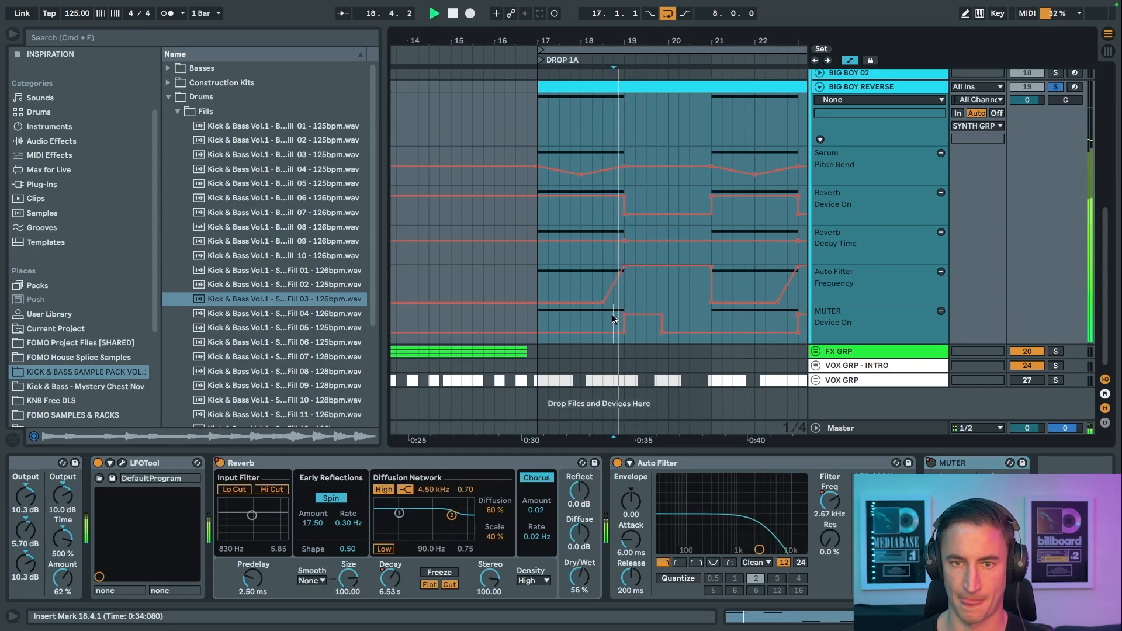
key("space")
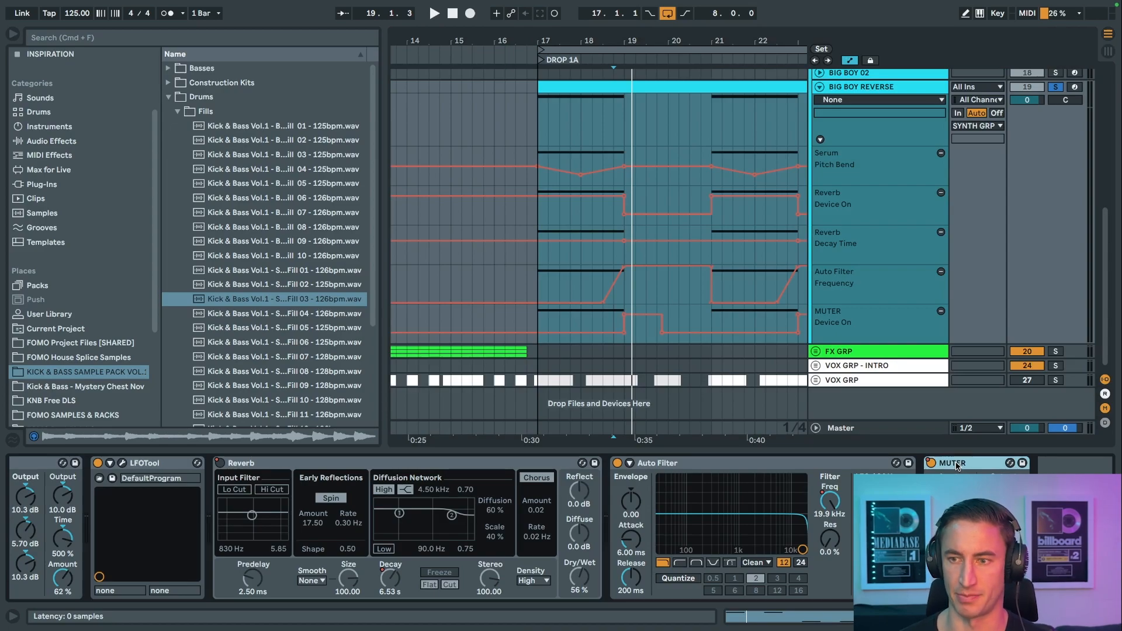
Step: Hide the automation lanes and play the unsoloed drop from bar 17 with DROP 1A and DROP 1B both in view
key("a")
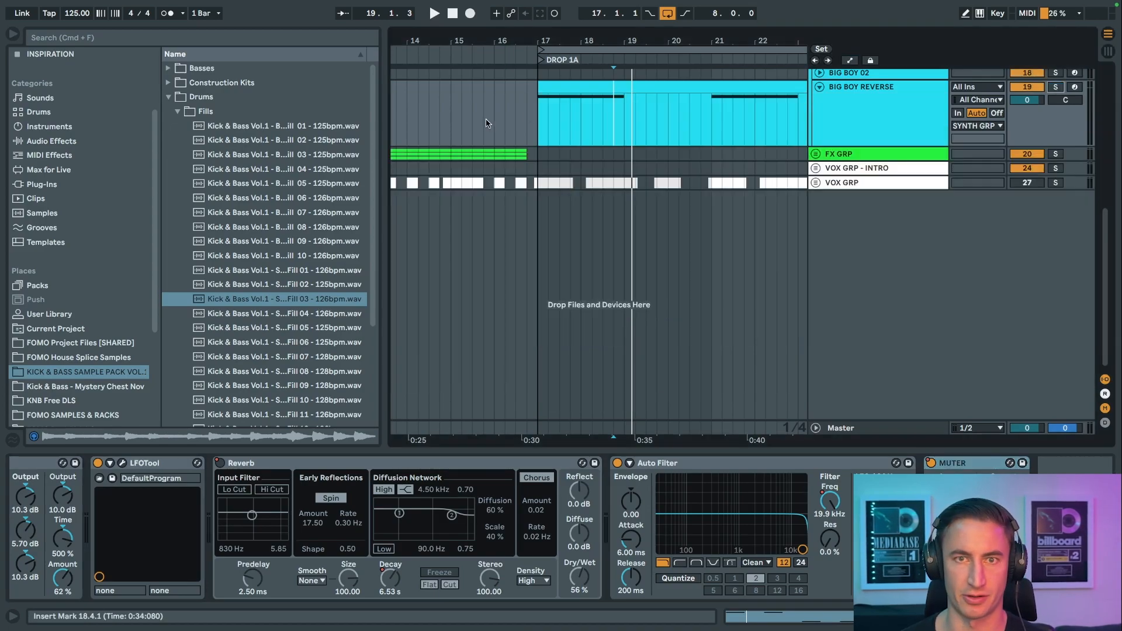
left_click(536, 124)
key("space")
scroll(604, 96, "up", 3)
left_click_drag(586, 41, 642, 33)
scroll(648, 118, "up", 4)
scroll(630, 187, "up", 2)
scroll(630, 188, "right", 2)
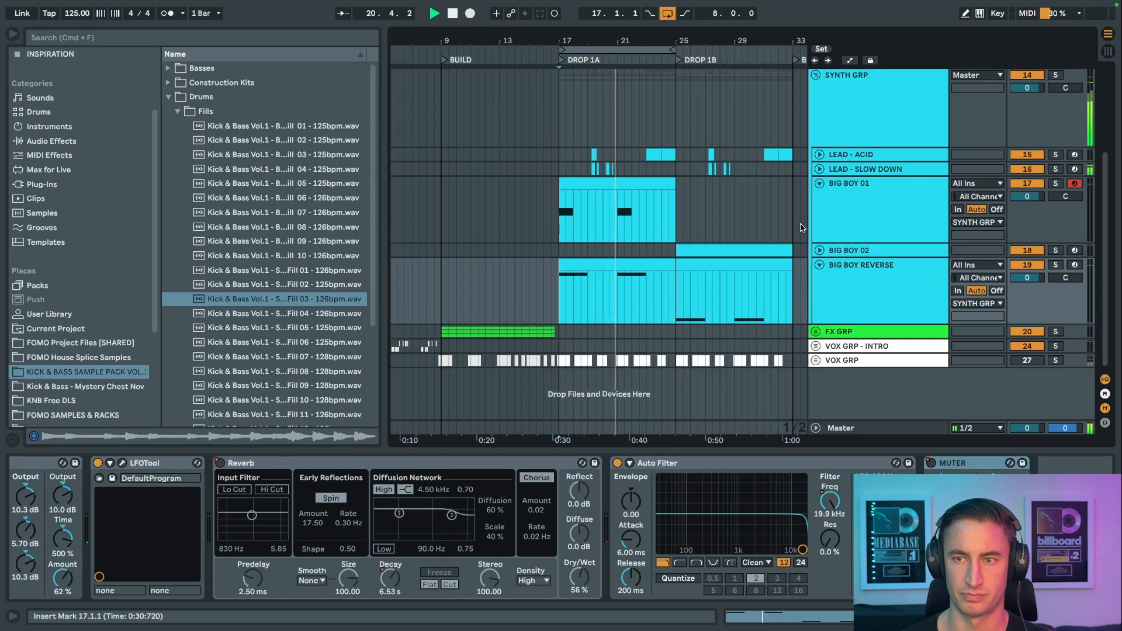
key("space")
Step: Unfold BIG BOY 02, play it soloed from the start of DROP 1B at bar 25, and solo BIG BOY REVERSE
left_click(676, 282)
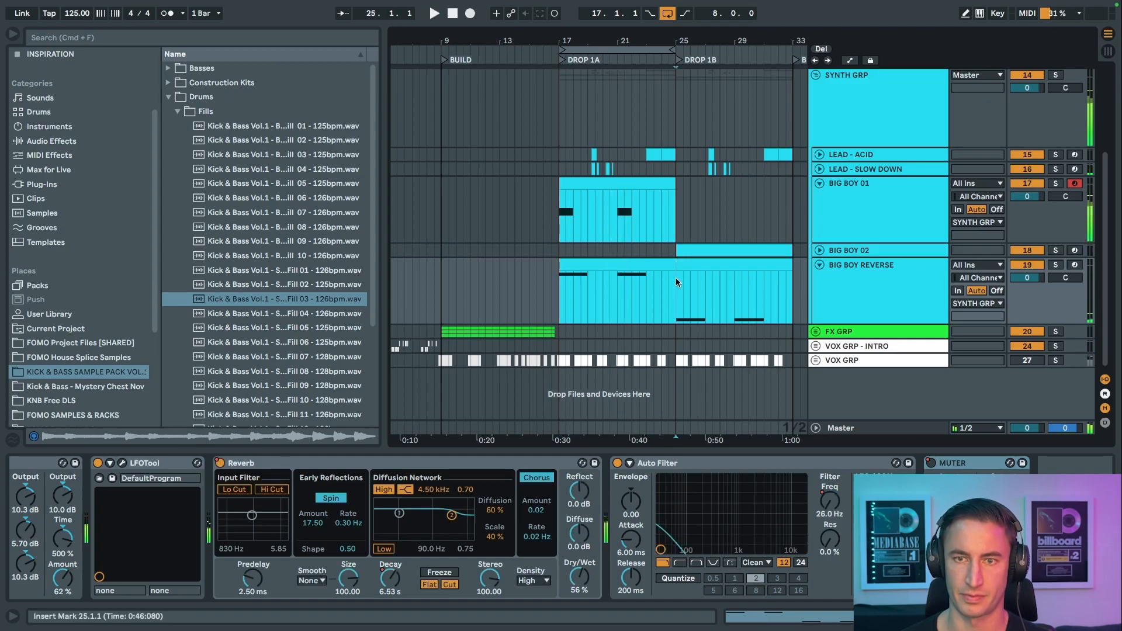
left_click(820, 251)
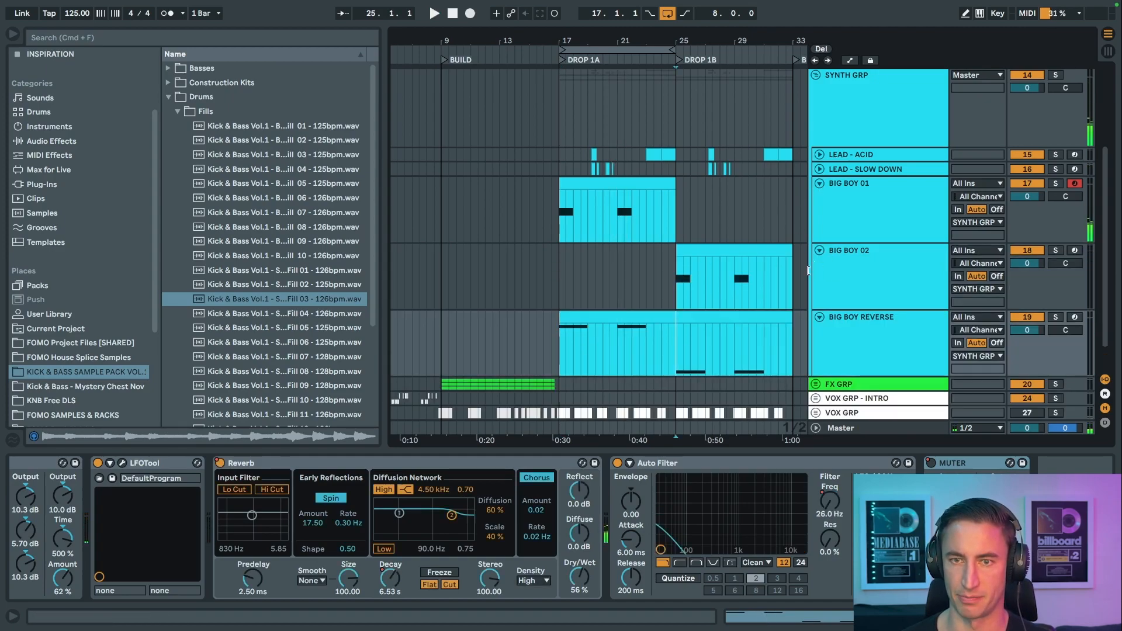
scroll(758, 301, "down", 2)
left_click(1055, 216)
key("space")
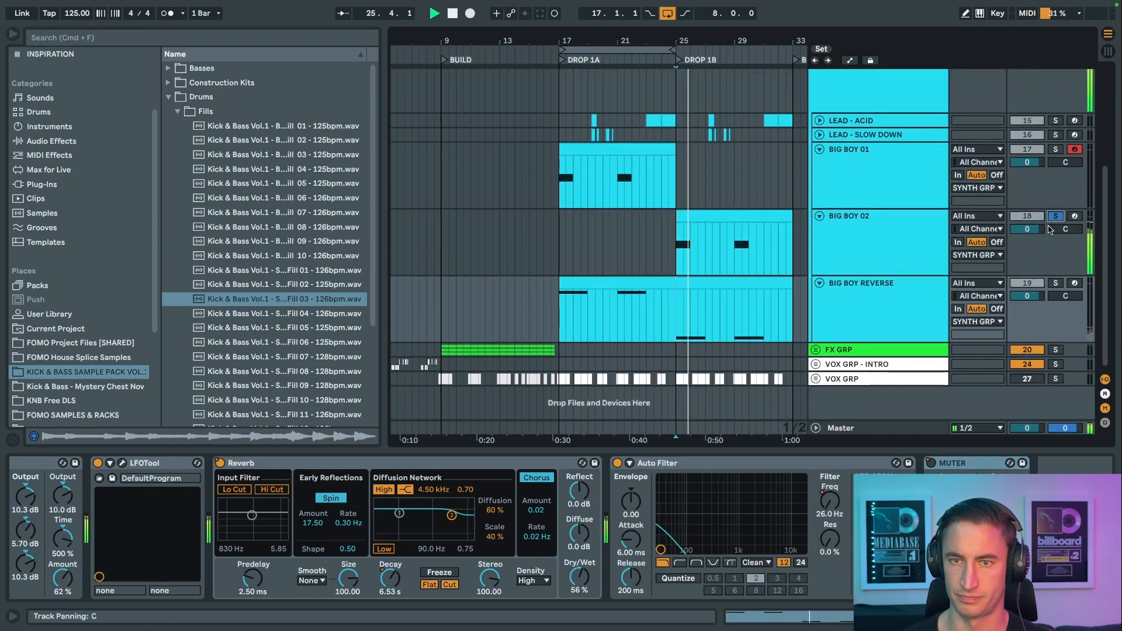
left_click(1055, 283)
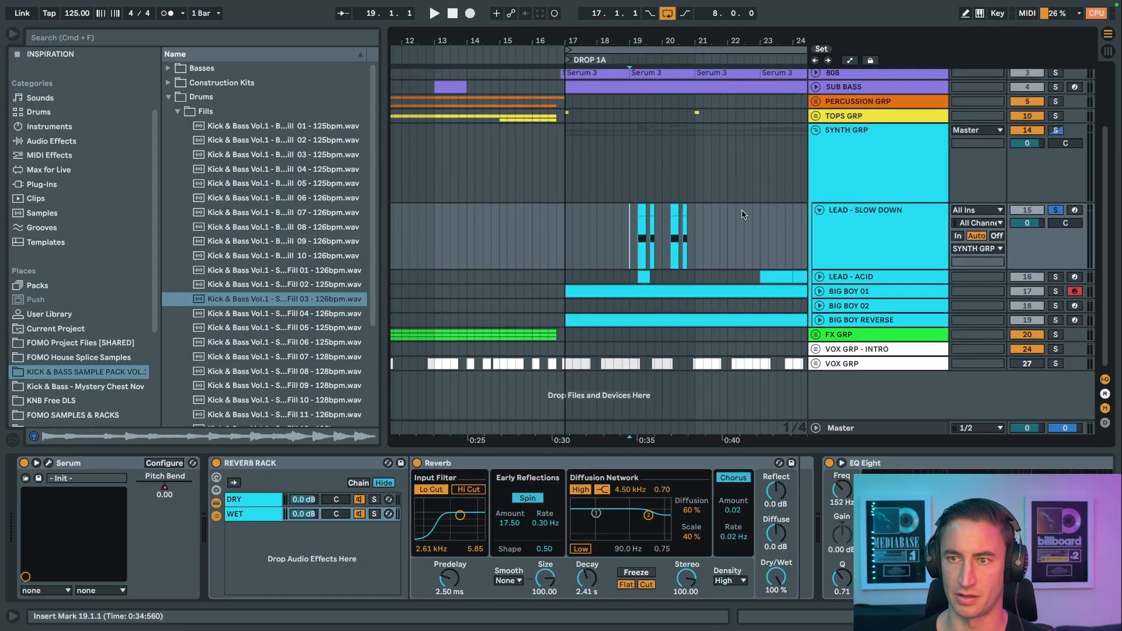
Step: Play the soloed LEAD - SLOW DOWN track from bar 19 with a closer view of its clips
key("space")
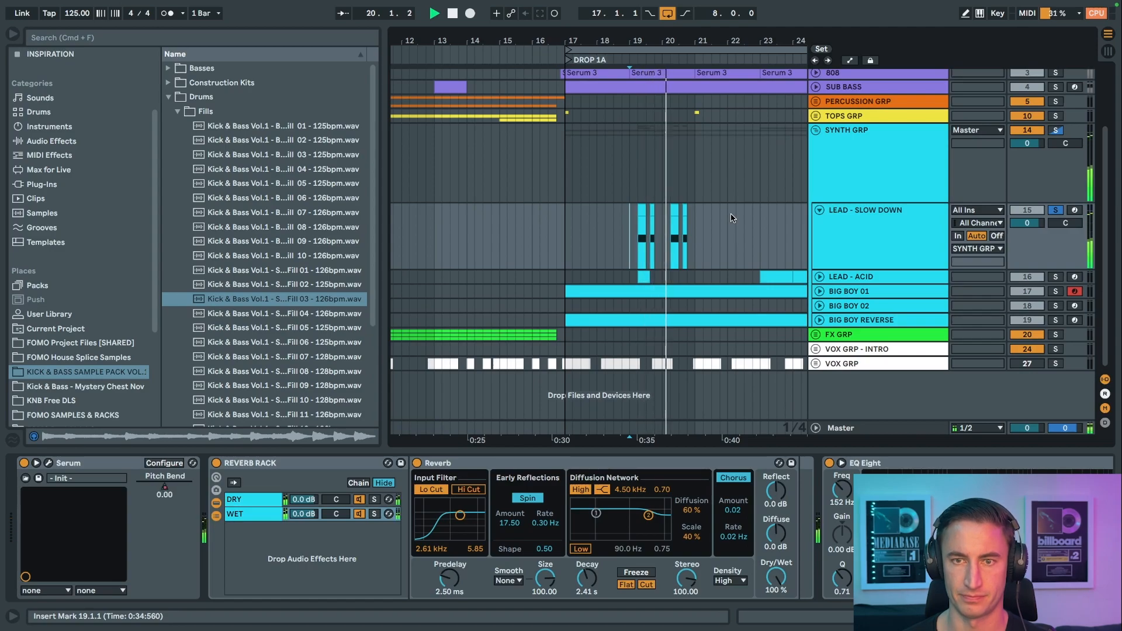
left_click_drag(672, 40, 672, 70)
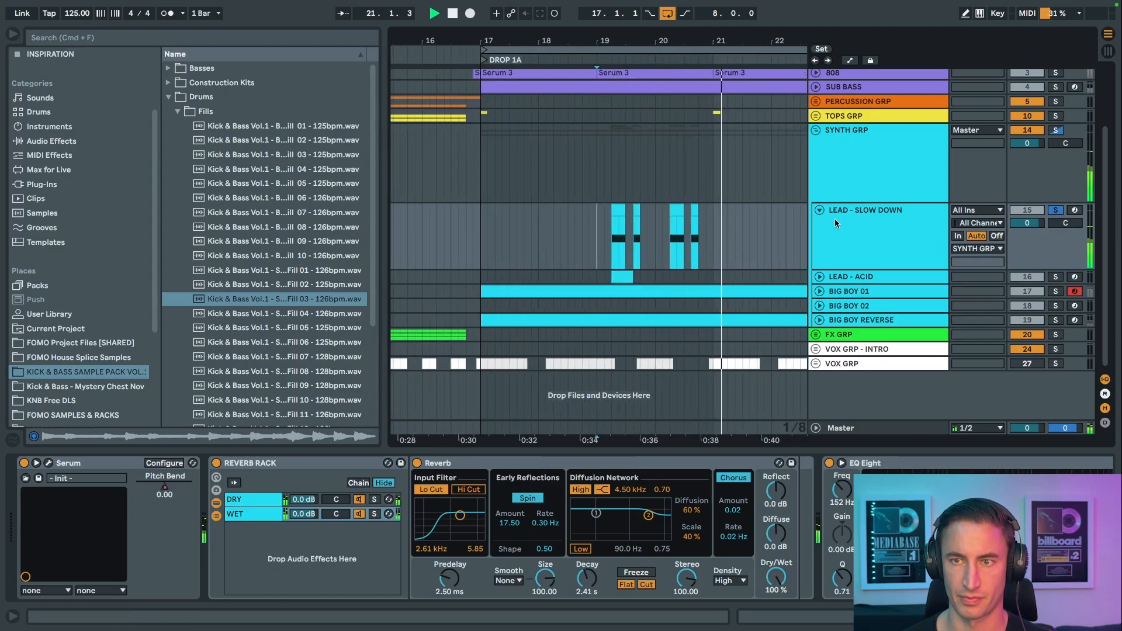
key("space")
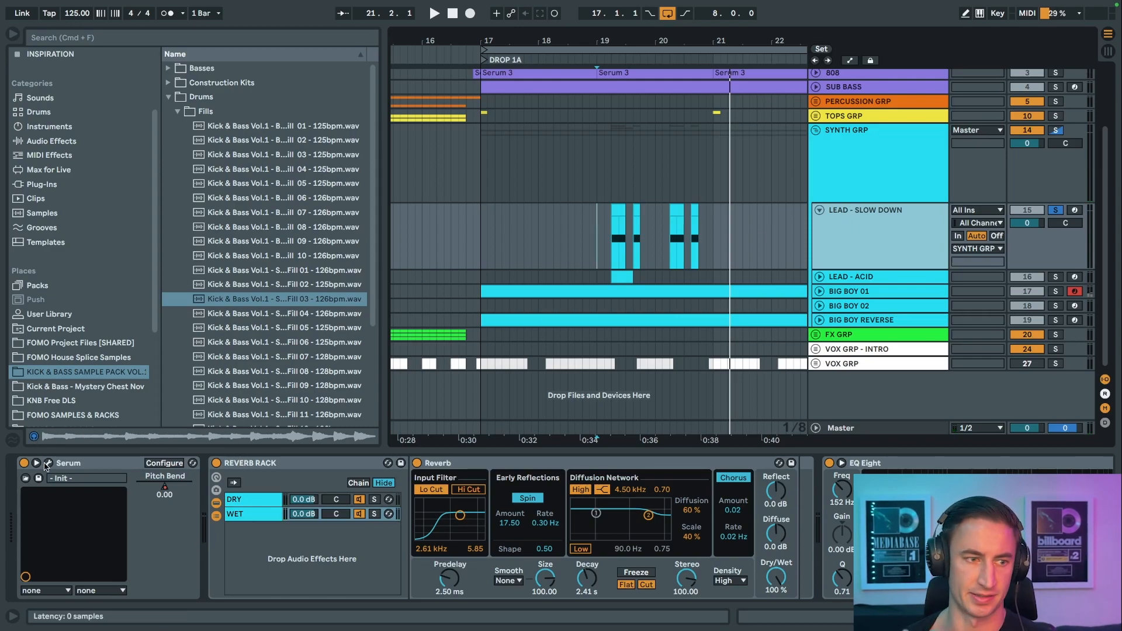
Step: Play LEAD - SLOW DOWN together with the soloed DROP VOCALS from 18.4.1
scroll(769, 202, "up", 2)
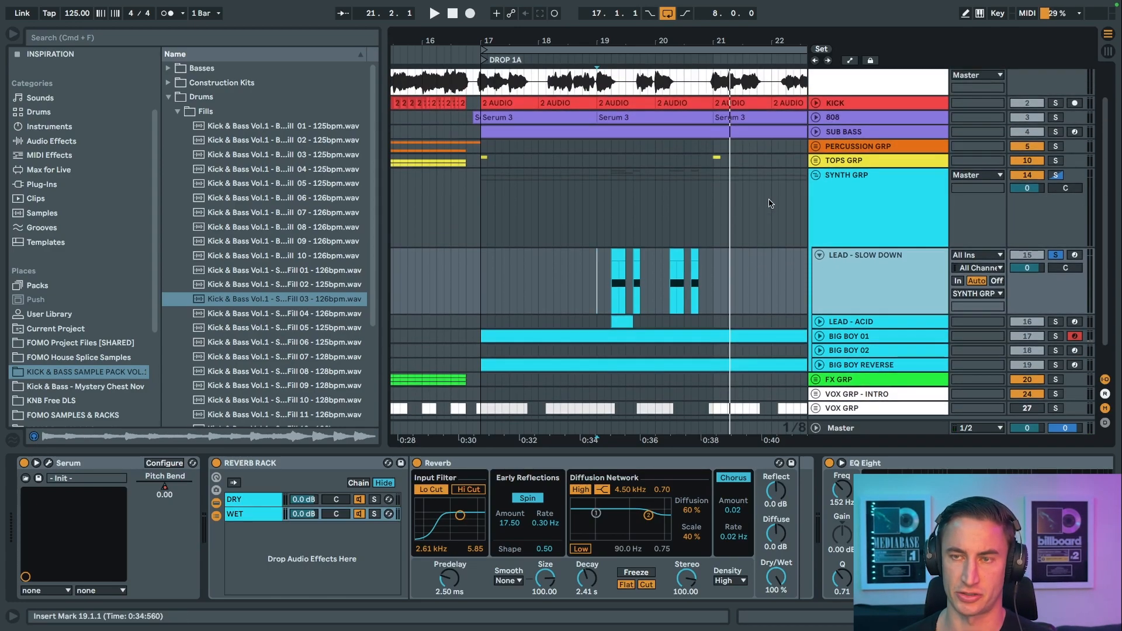
scroll(770, 203, "up", 2)
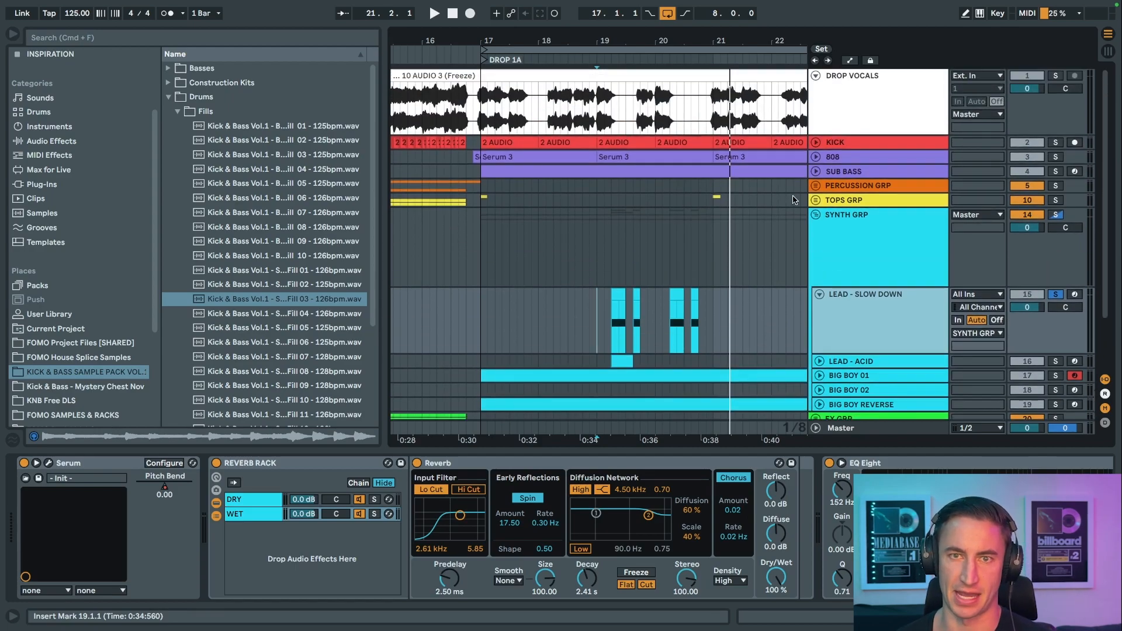
left_click(582, 339)
key("space")
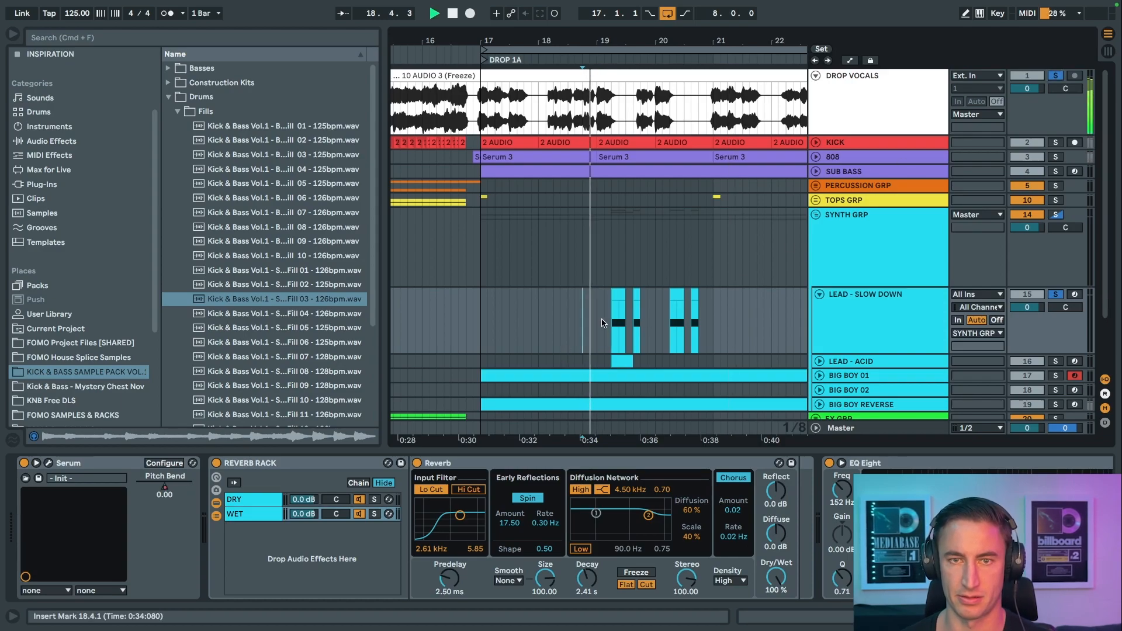
Step: Place the start at 19.2.1, solo LEAD - SLOW DOWN without the vocals and show its Serum Pitch Bend automation lane
left_click(610, 336)
left_click(1055, 294)
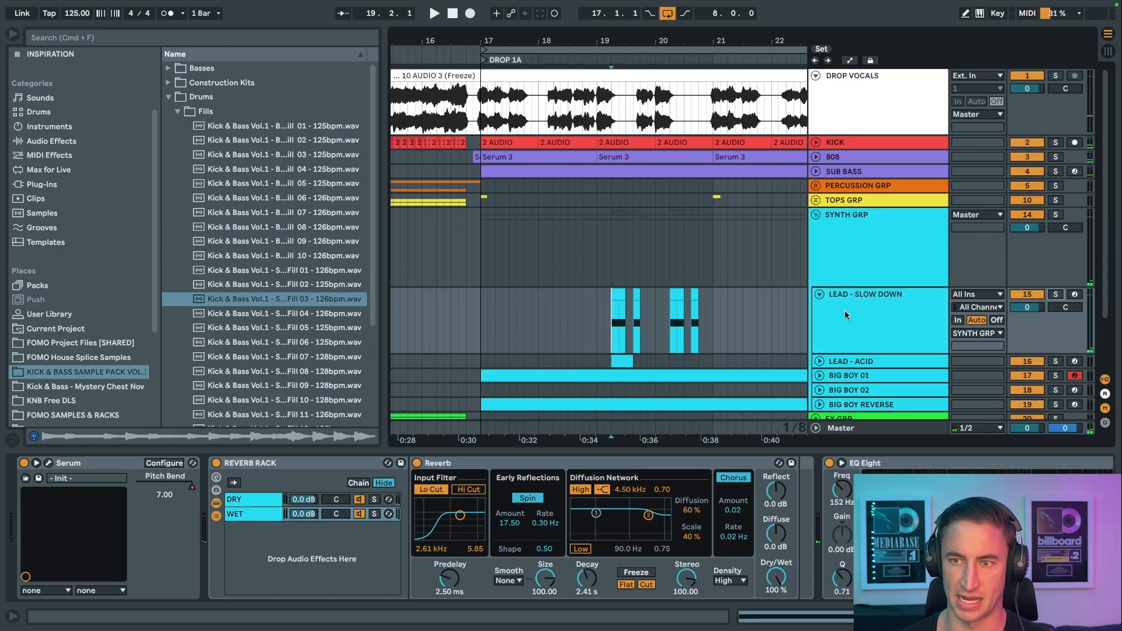
scroll(1098, 242, "down", 3)
left_click(1056, 243)
key("a")
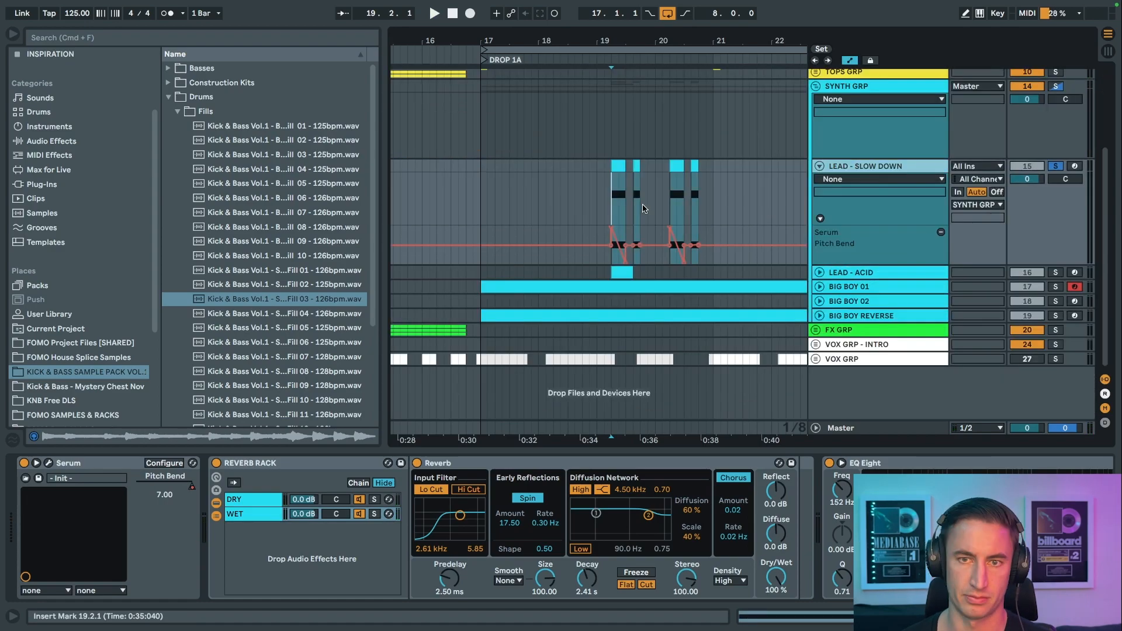
Step: Examine the oscillator and FX pages of LEAD - SLOW DOWN's Serum patch and close the plugin to view the pitch bend curves
left_click(50, 463)
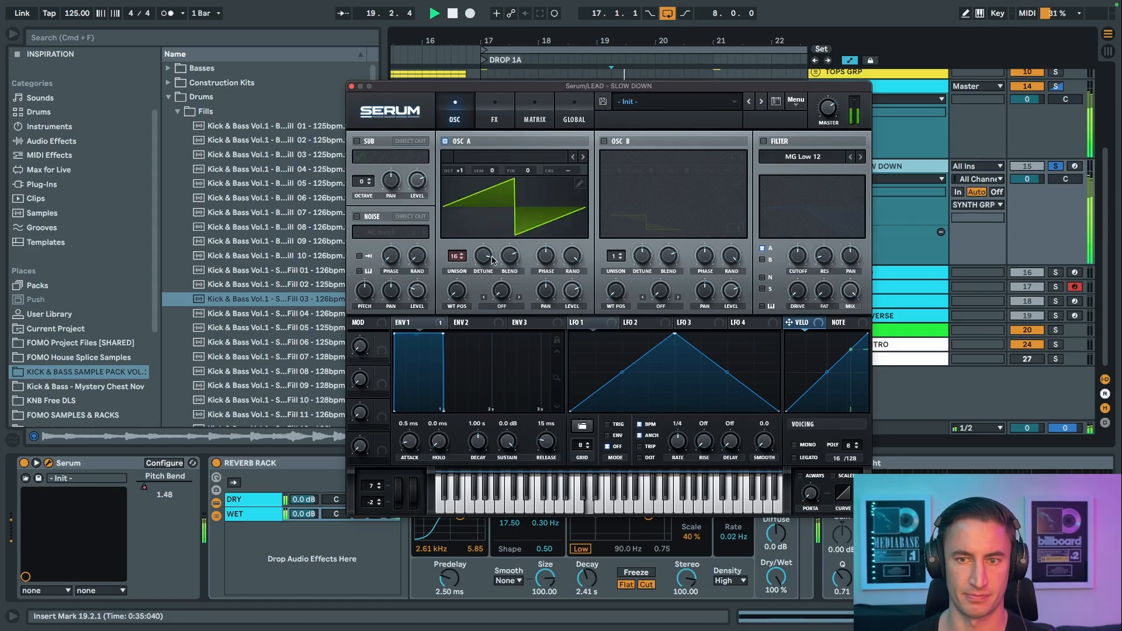
left_click(496, 119)
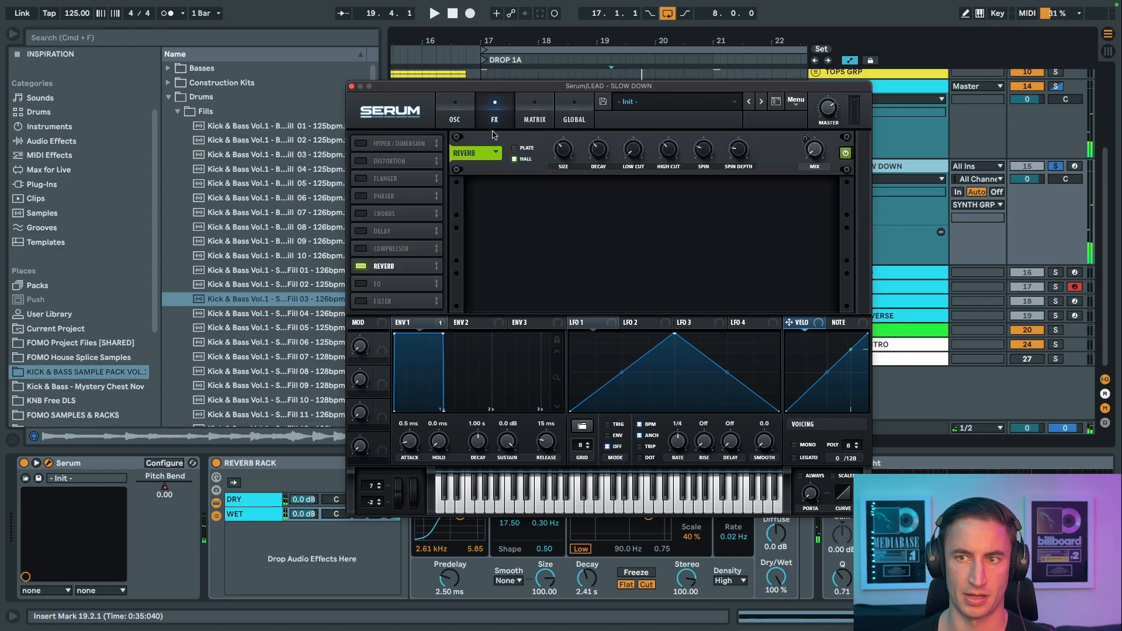
left_click(351, 86)
left_click(621, 105)
mouse_move(621, 40)
left_mouse_down()
mouse_move(621, 52)
mouse_move(621, 34)
left_mouse_up()
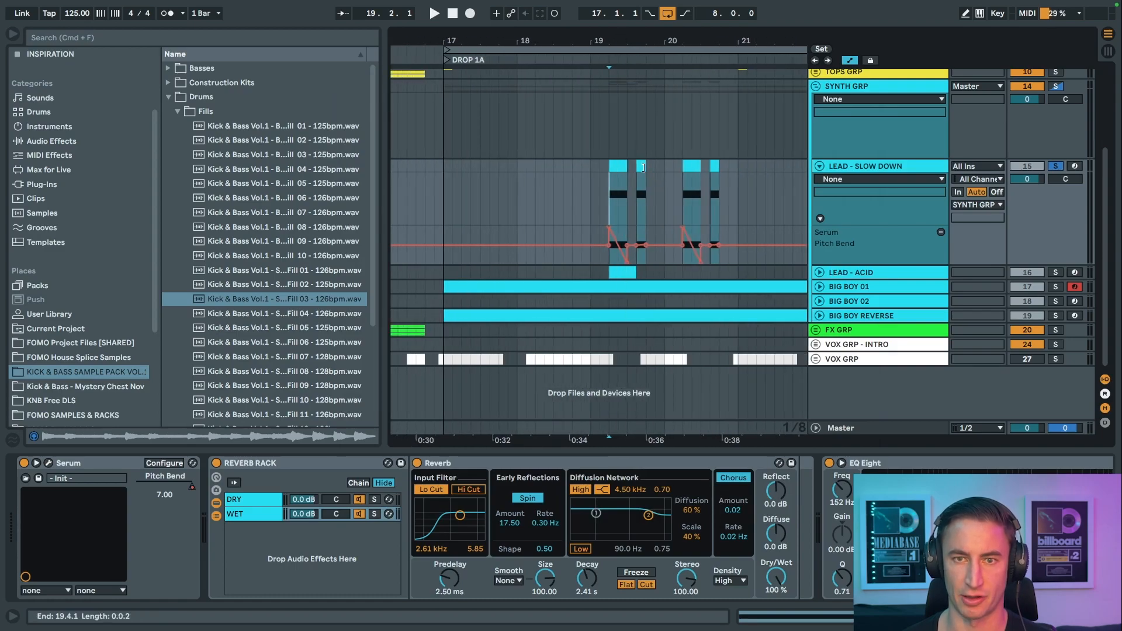
scroll(645, 171, "right", 2)
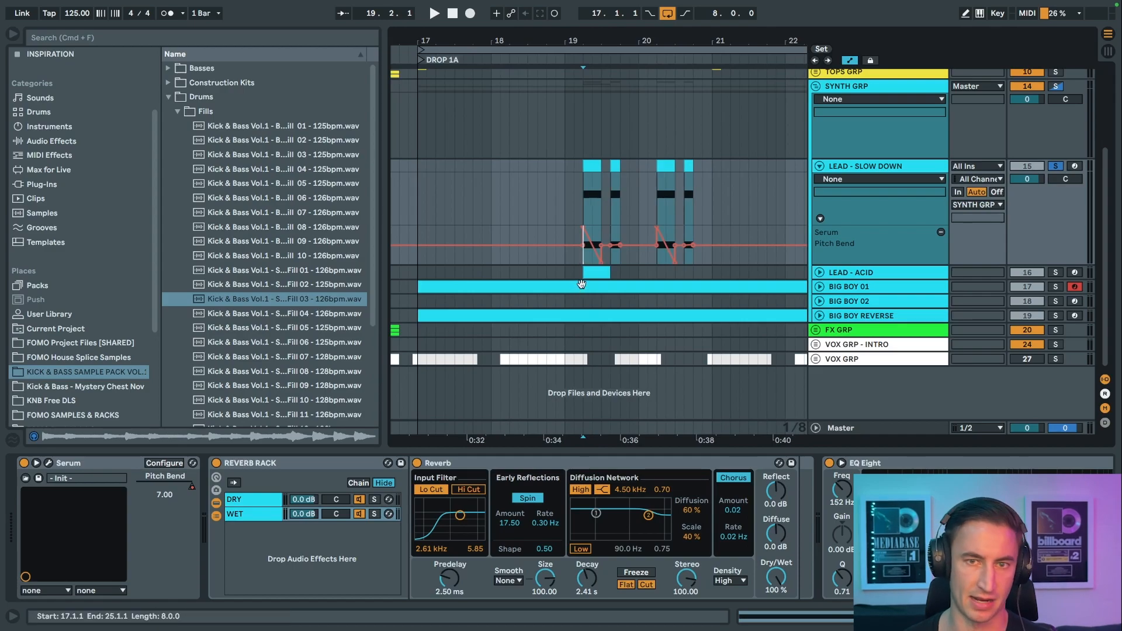
Step: Check the pitch bend range in LEAD - SLOW DOWN's Serum, close the plugin and play the soloed lead from 19.2.1
left_click(49, 462)
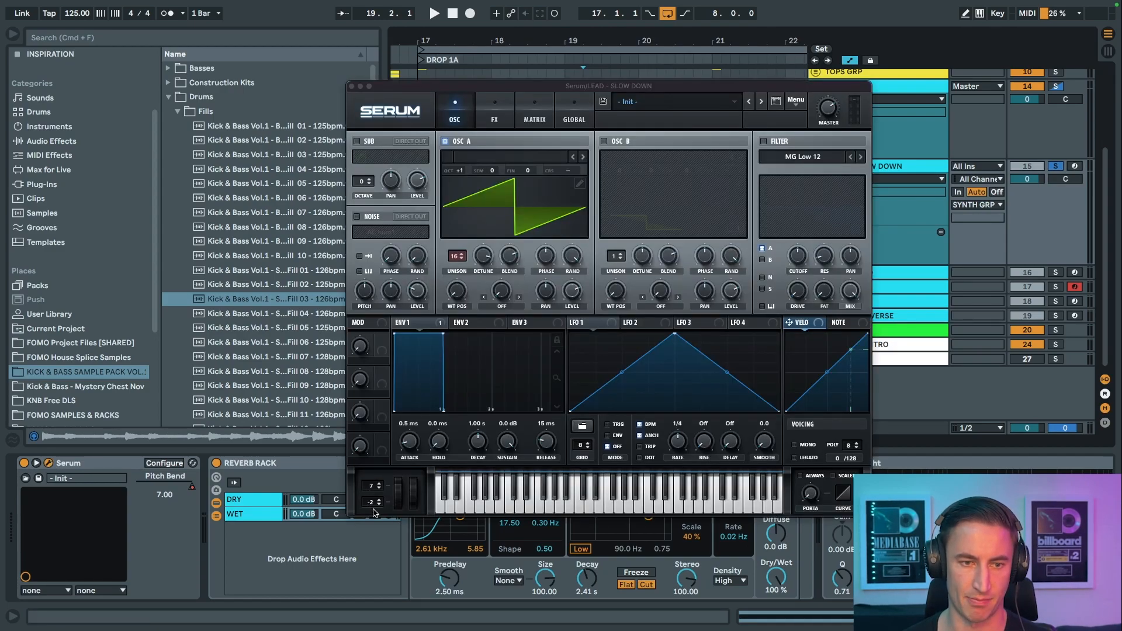
left_click(352, 88)
key("space")
left_click_drag(657, 40, 655, 25)
key("space")
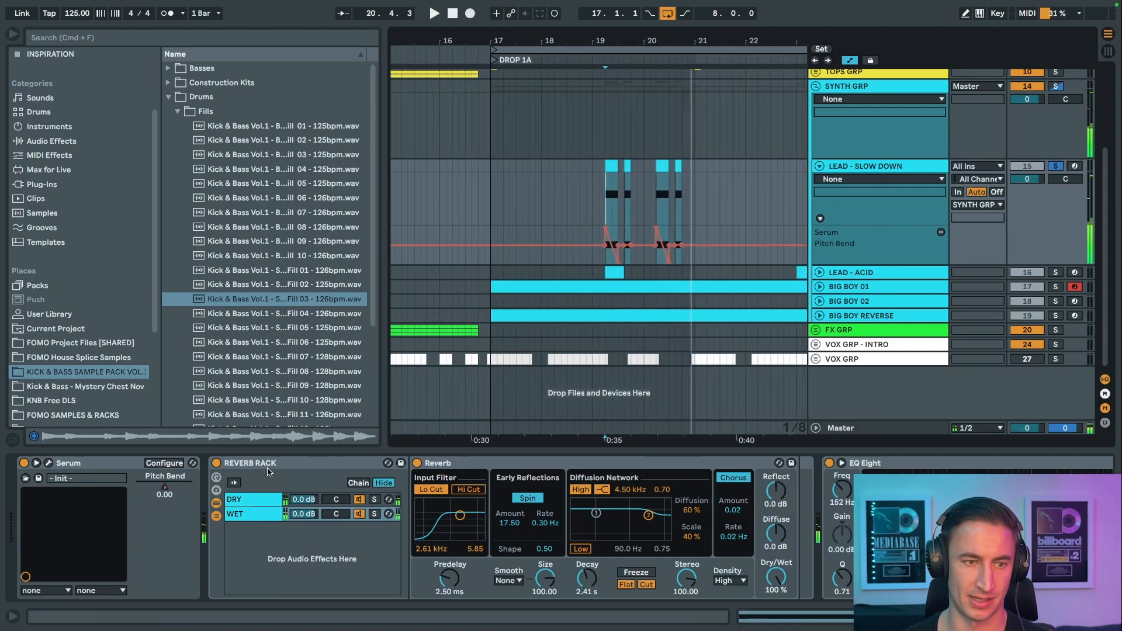
Step: Examine the DRY and WET chains of REVERB RACK and the Dry/Wet control of the WET chain's Reverb
left_click(272, 477)
left_click(258, 500)
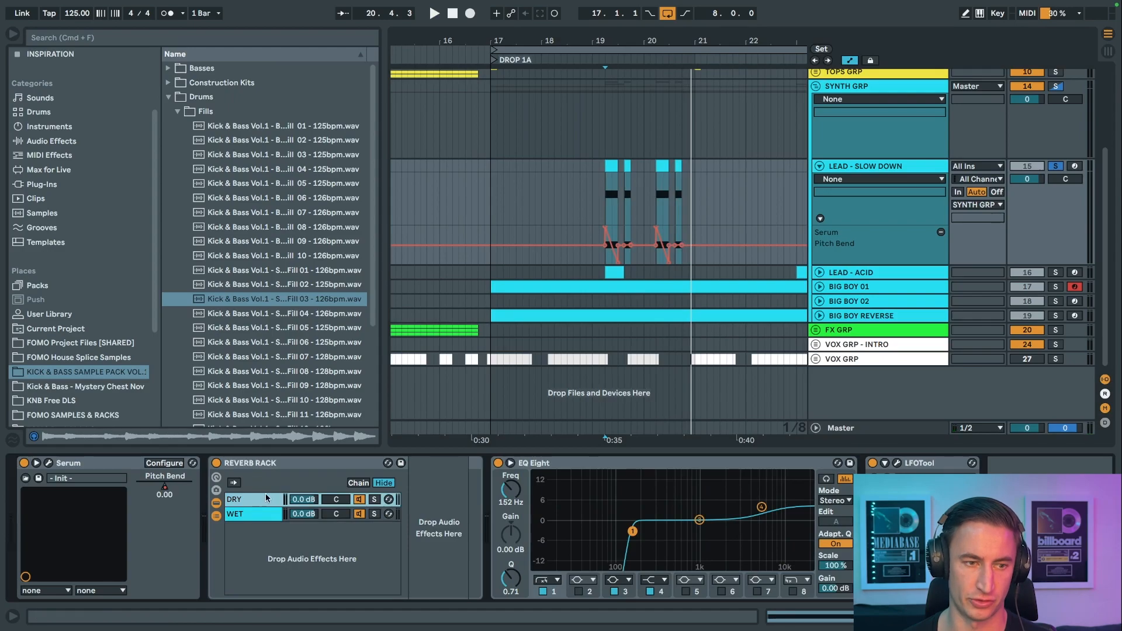
left_click(260, 514)
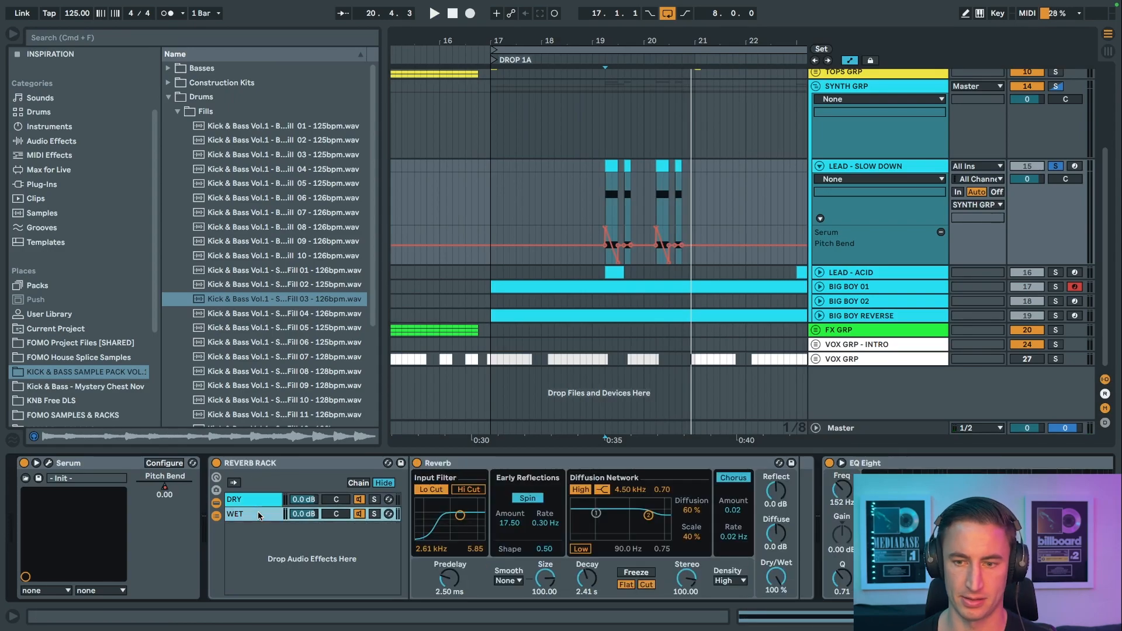
left_click(780, 578)
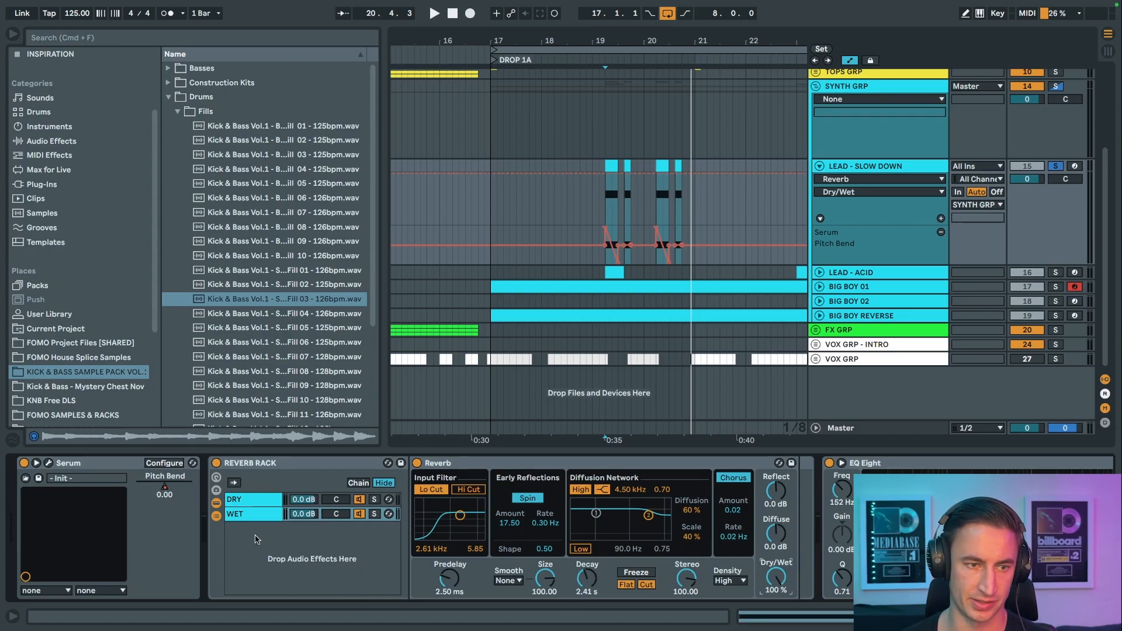
Step: Search the browser for "reverb", insert Reverb ahead of REVERB RACK and group it into a rack with its chain list shown
key("super+f")
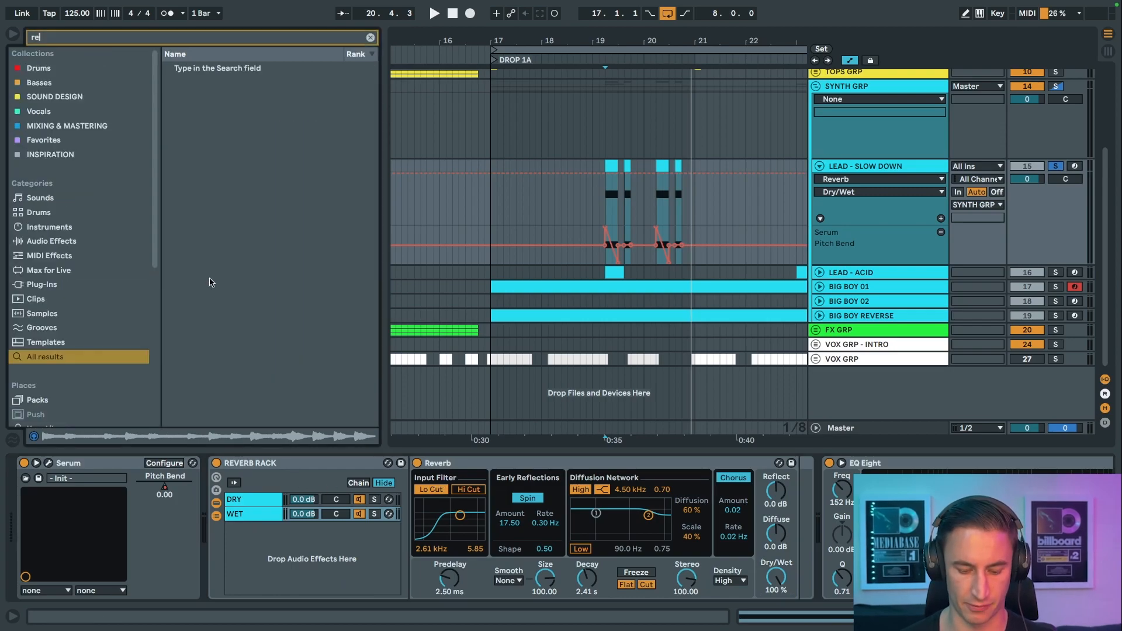
type("reverb")
left_click_drag(204, 75, 263, 456)
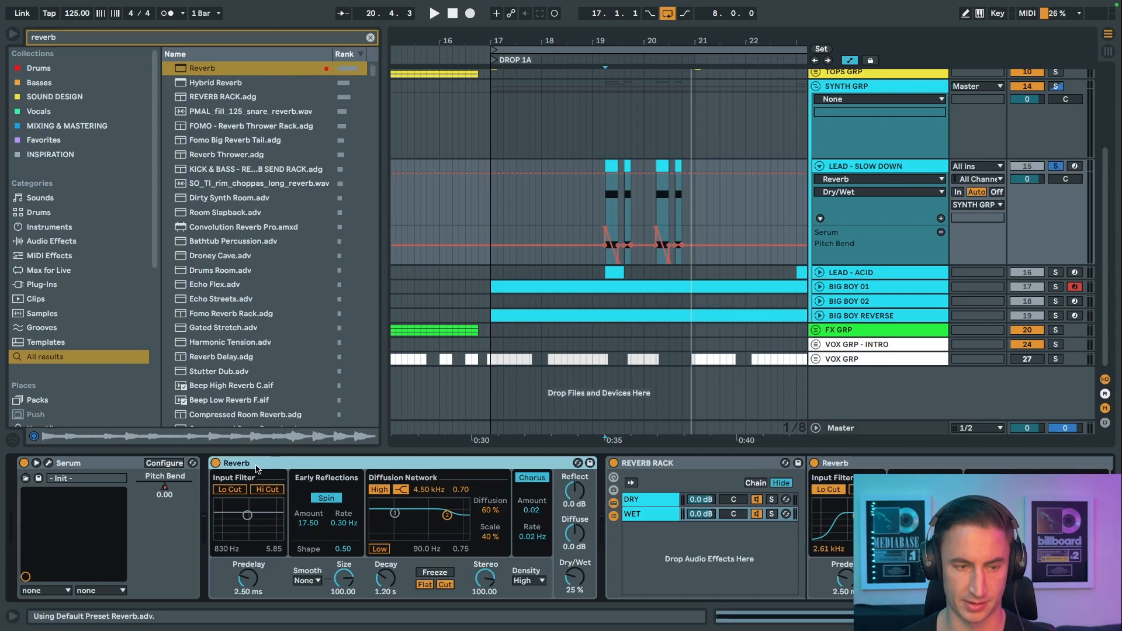
key("ctrl+g")
left_click(216, 517)
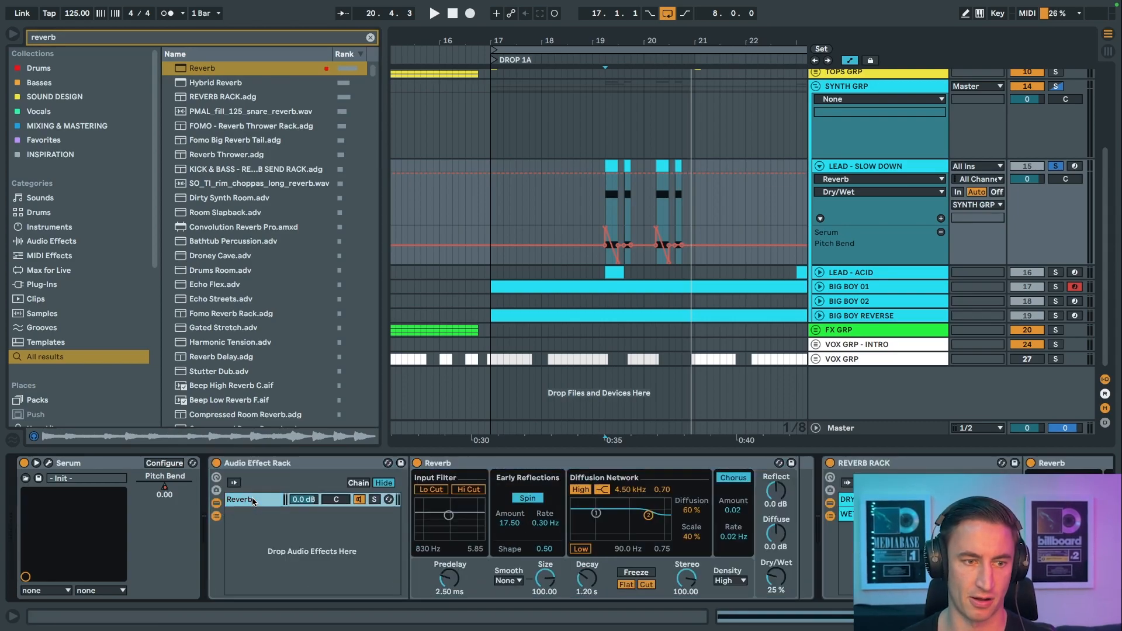
Step: Duplicate the Reverb chain in the new Audio Effect Rack and rename the two chains DRY and WET
key("ctrl+d")
left_click(246, 501)
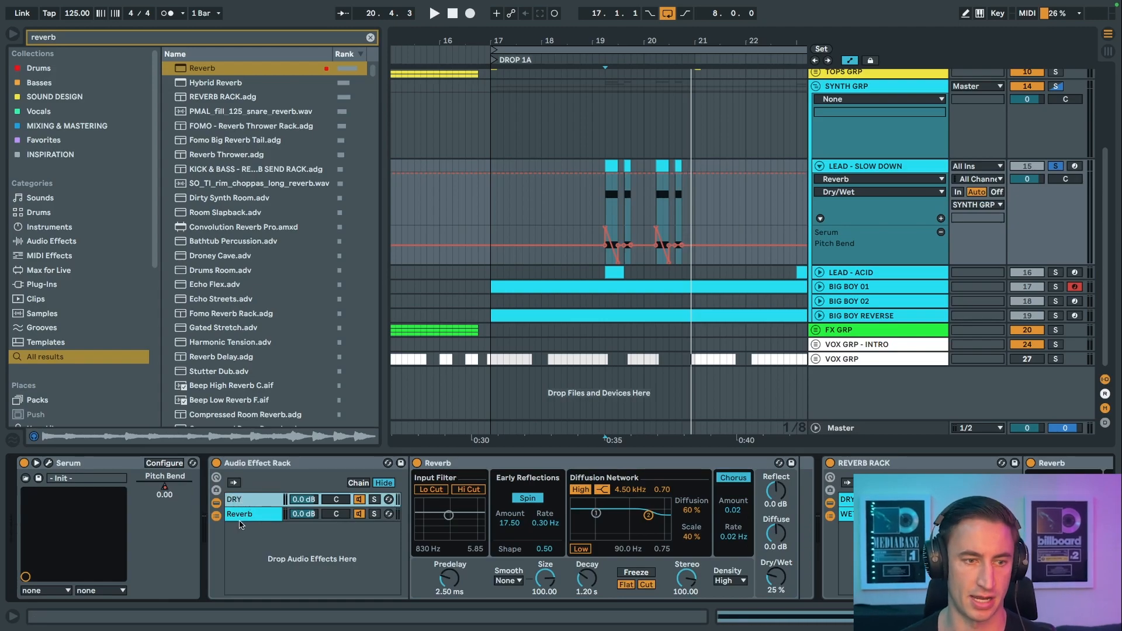
left_click(246, 514)
key("ctrl+r")
Step: Delete the Reverb from the new rack's DRY chain, and delete the whole Audio Effect Rack
left_click(265, 501)
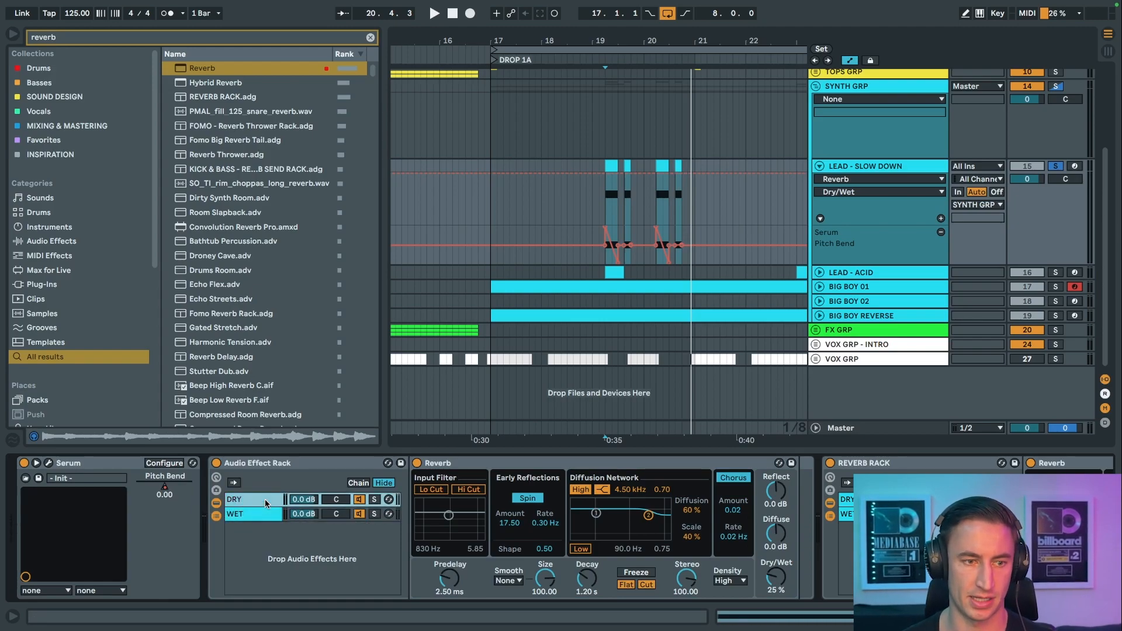
left_click(452, 467)
key("Delete")
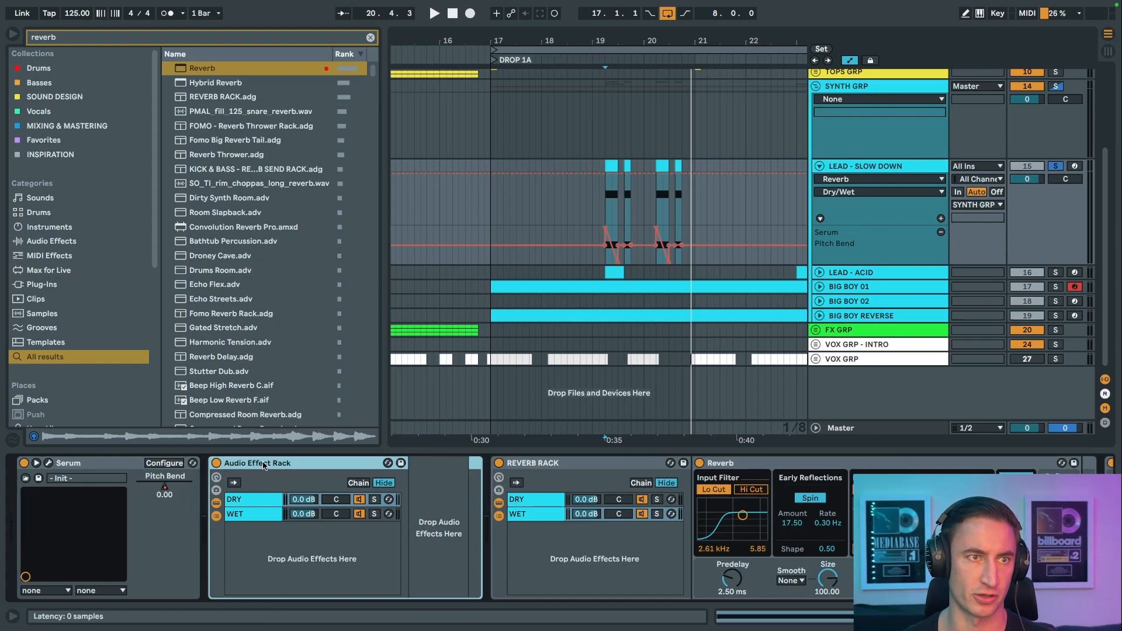
key("Delete")
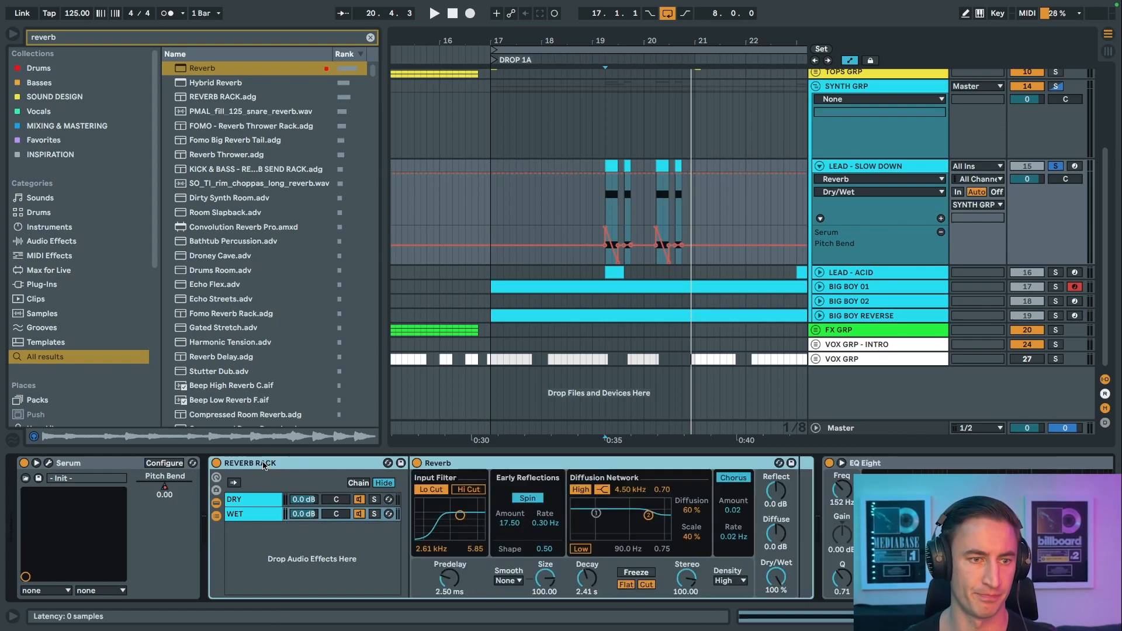
Step: Clear the browser search, look through the Effects Racks folder of the KICK & BASS sample pack and fold it again
left_click(370, 37)
scroll(71, 263, "down", 5)
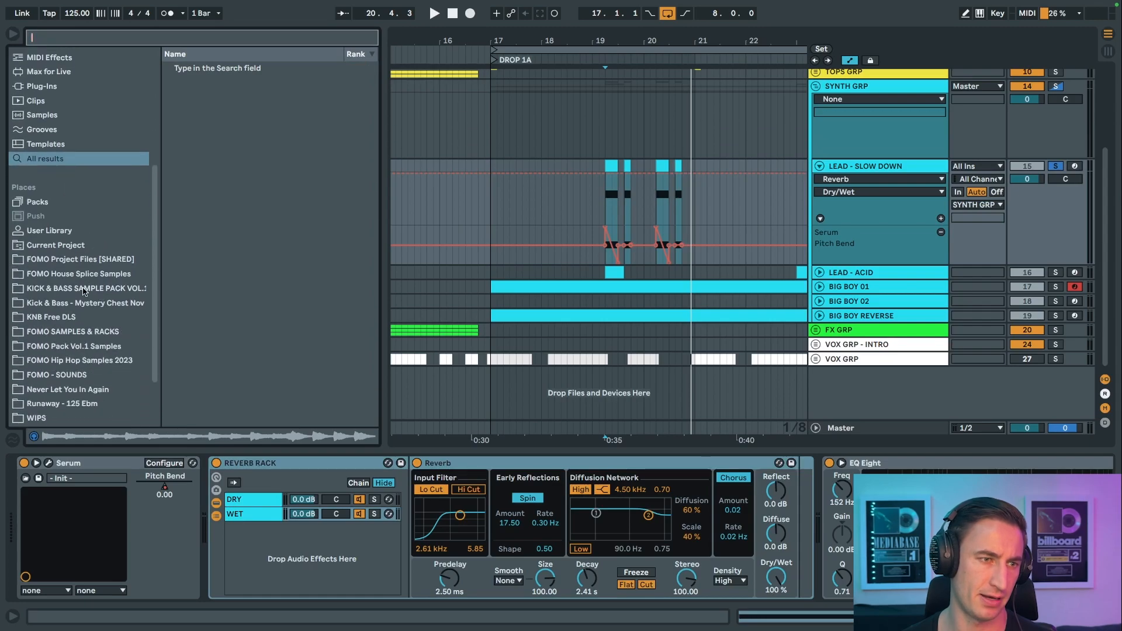
left_click(168, 97)
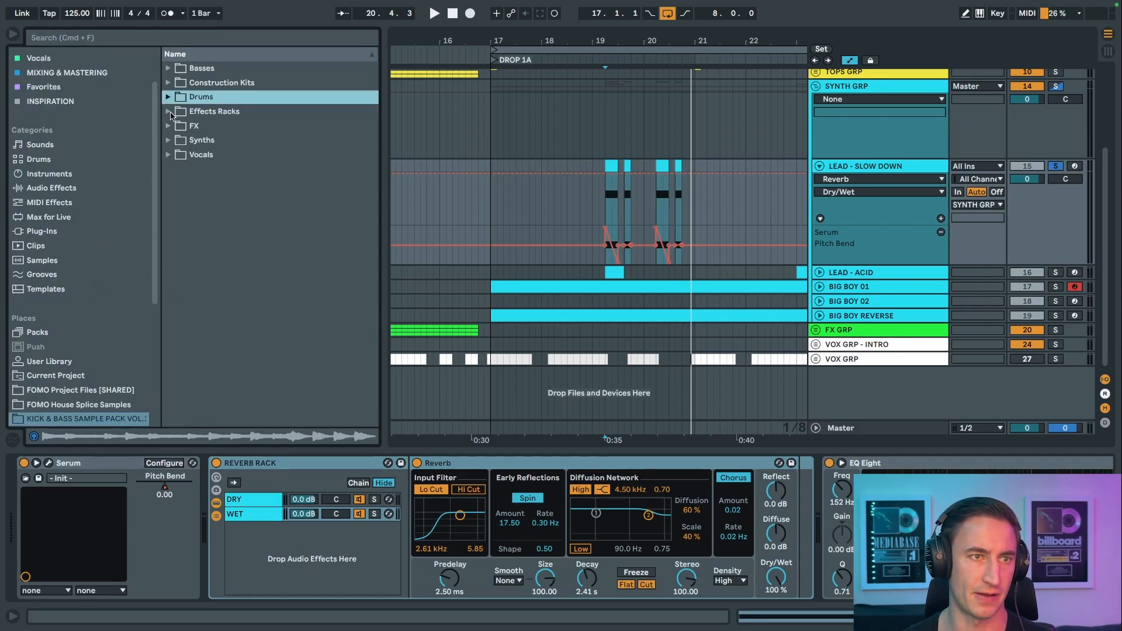
left_click(168, 111)
left_click(294, 157)
left_click(290, 199)
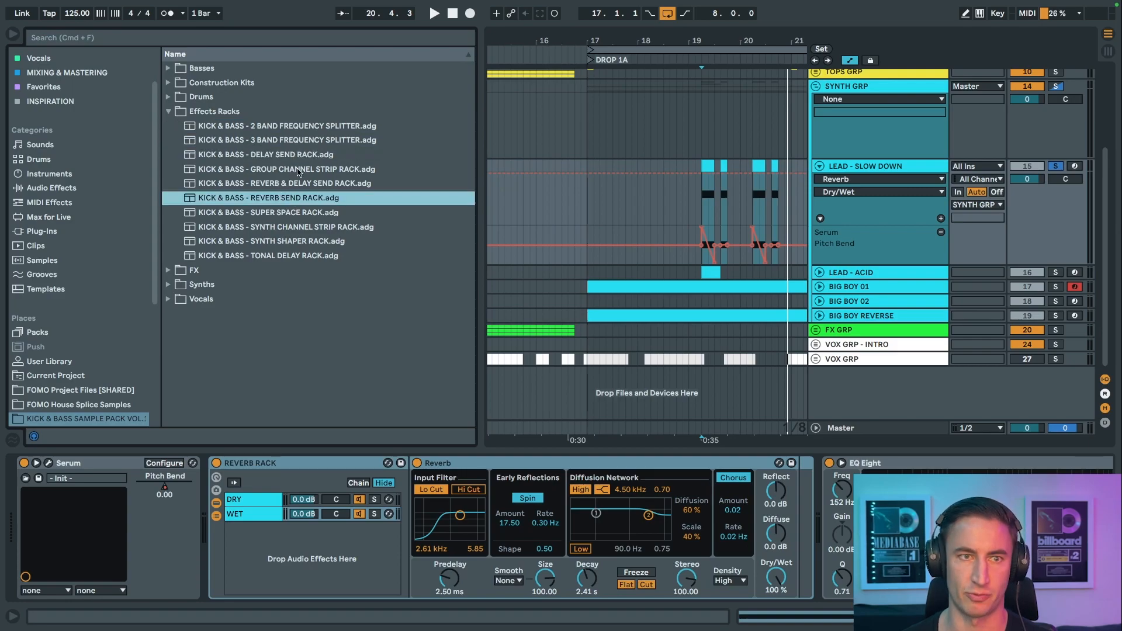
left_click(169, 111)
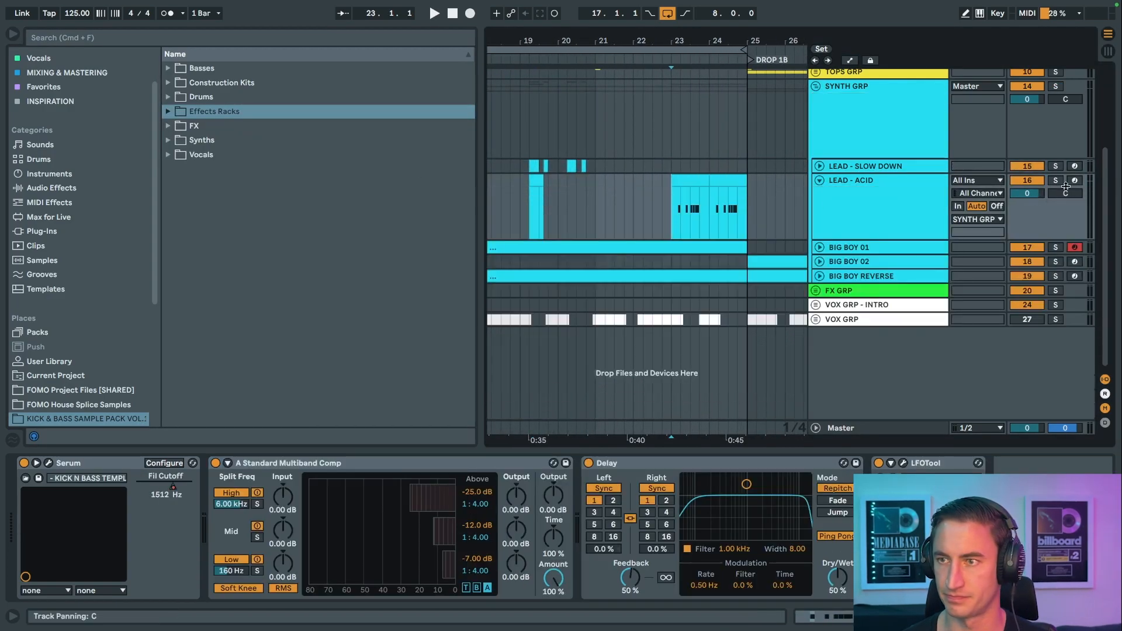
Step: Solo LEAD - ACID and play its clips from bar 23
left_click(1055, 180)
key("space")
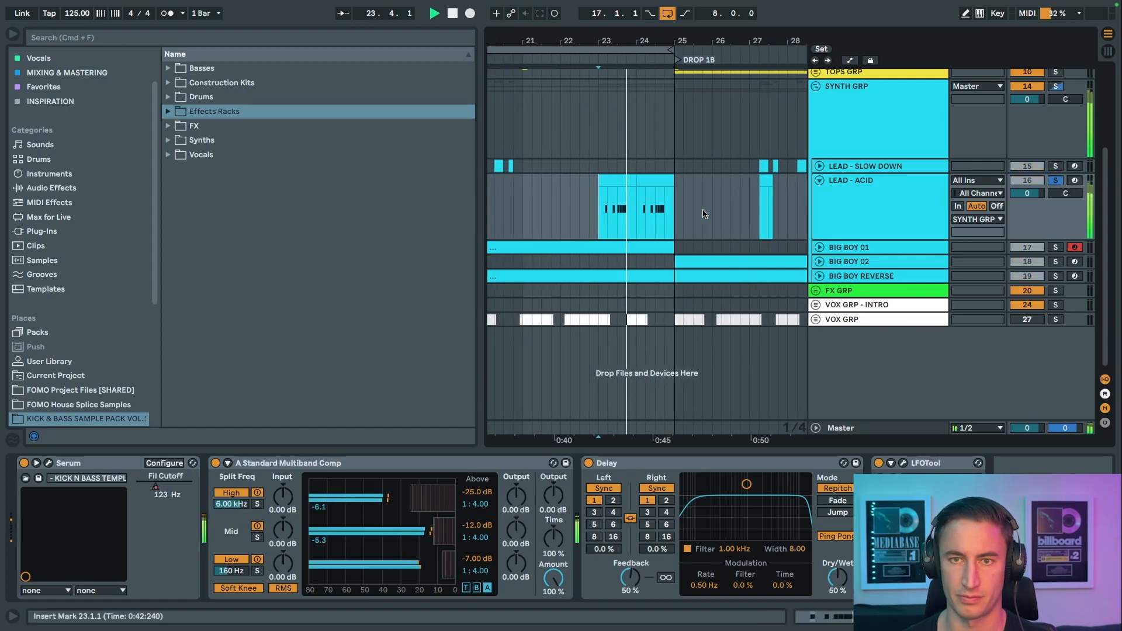
scroll(666, 200, "up", 3)
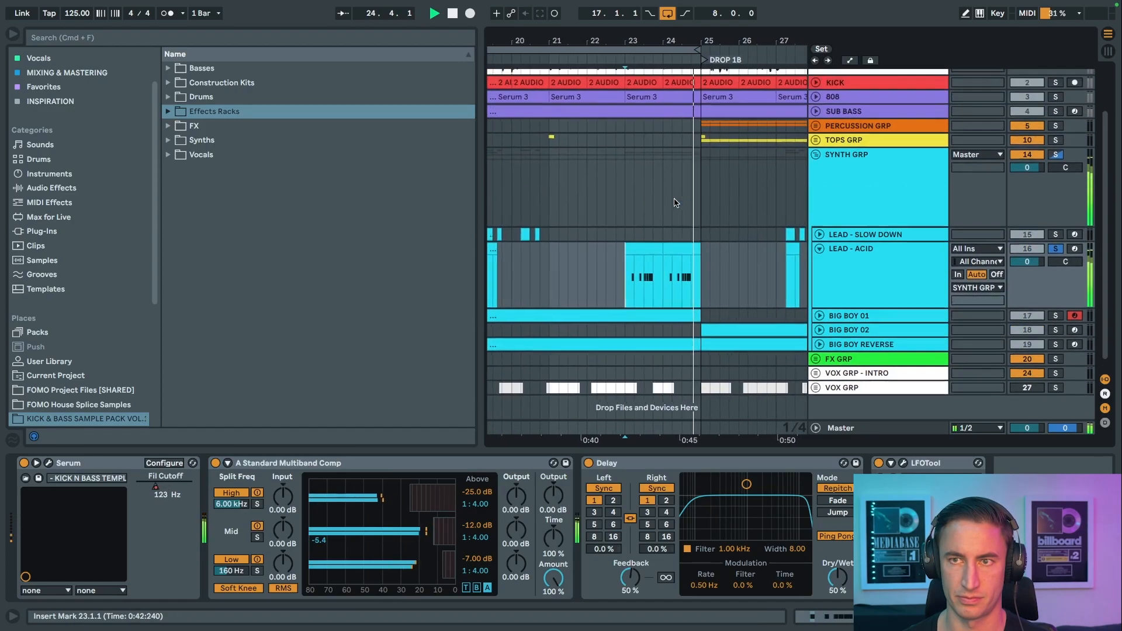
scroll(675, 203, "up", 3)
key("space")
Step: Solo DROP VOCALS and play them from just before bar 23
left_click(1056, 75)
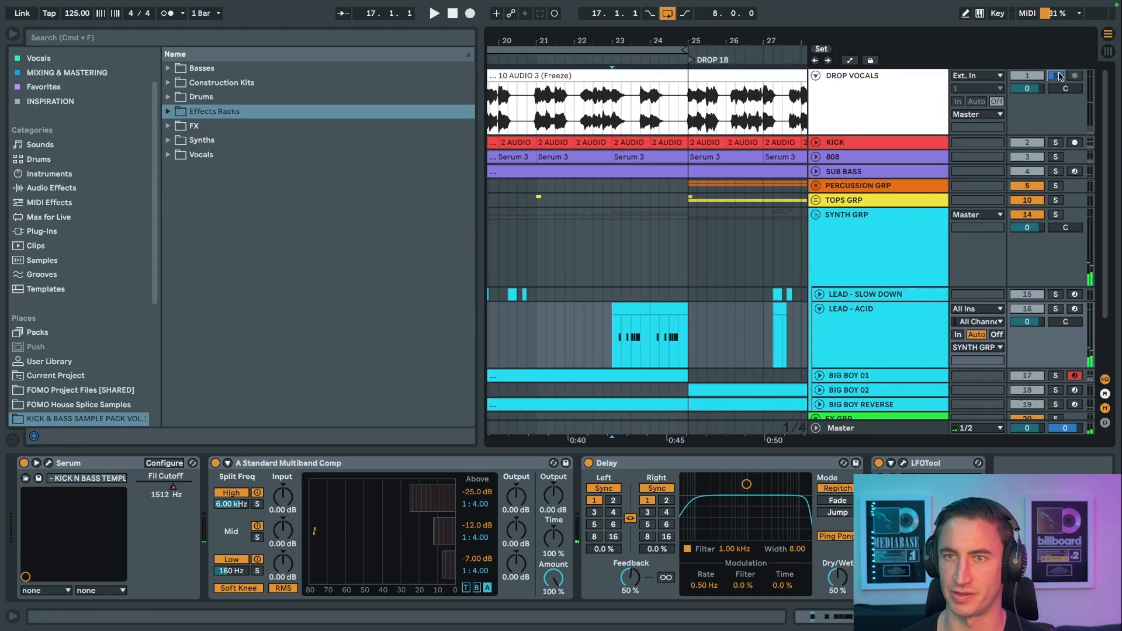
left_click(592, 114)
key("space")
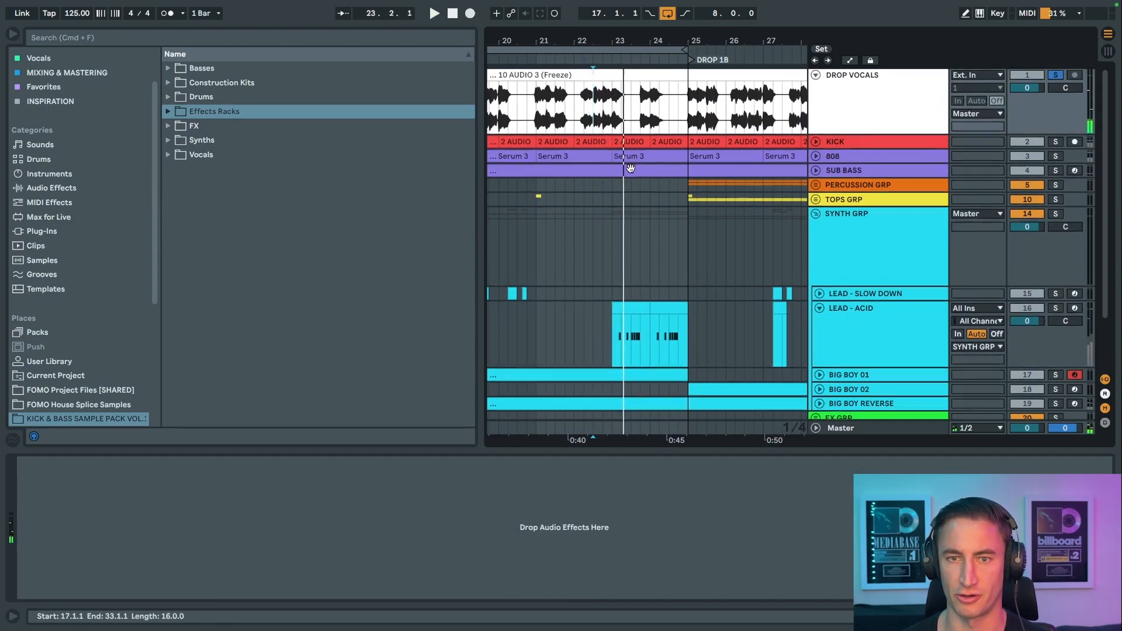
Step: Select the LEAD - ACID clip at bar 23, solo the track and play it while examining Serum's oscillator and filter
scroll(642, 228, "down", 3)
left_click(640, 241)
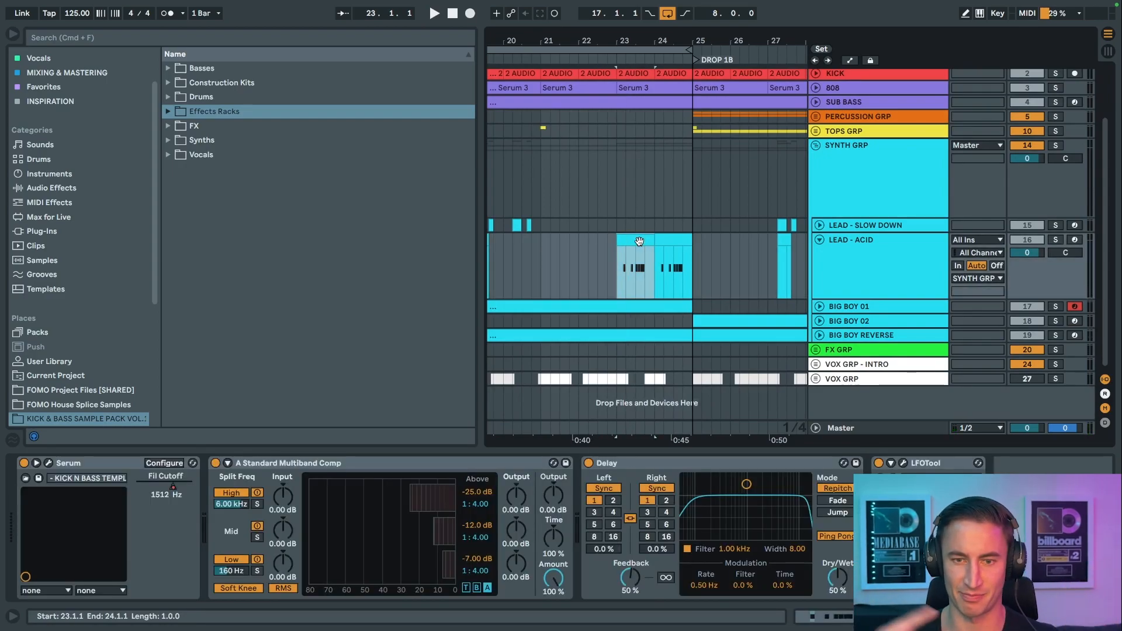
left_click(1056, 239)
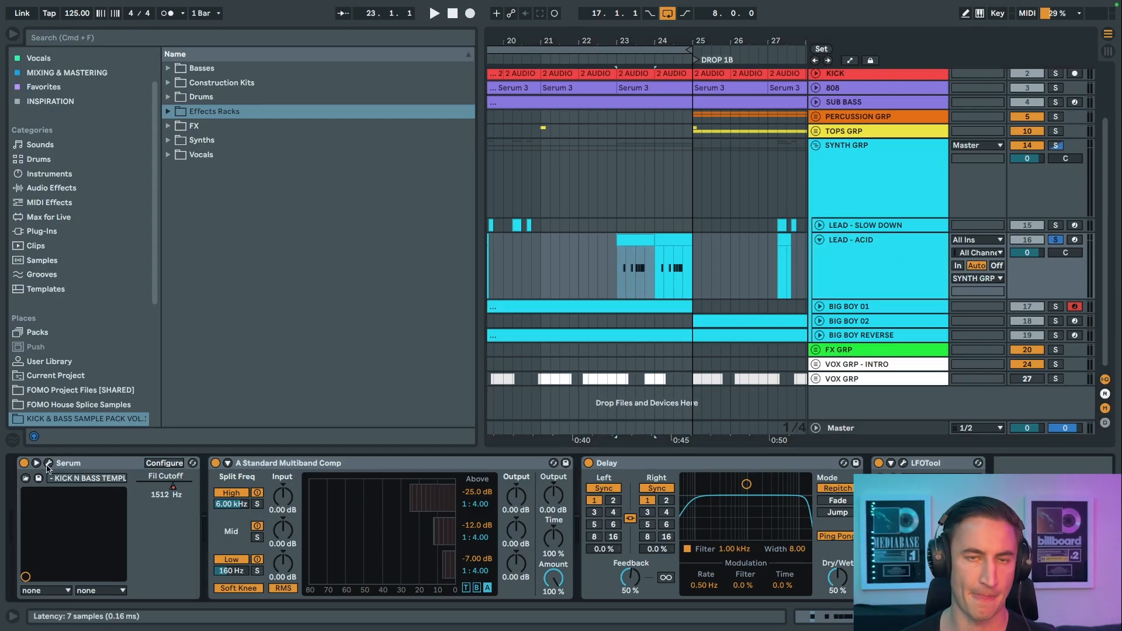
left_click(627, 296)
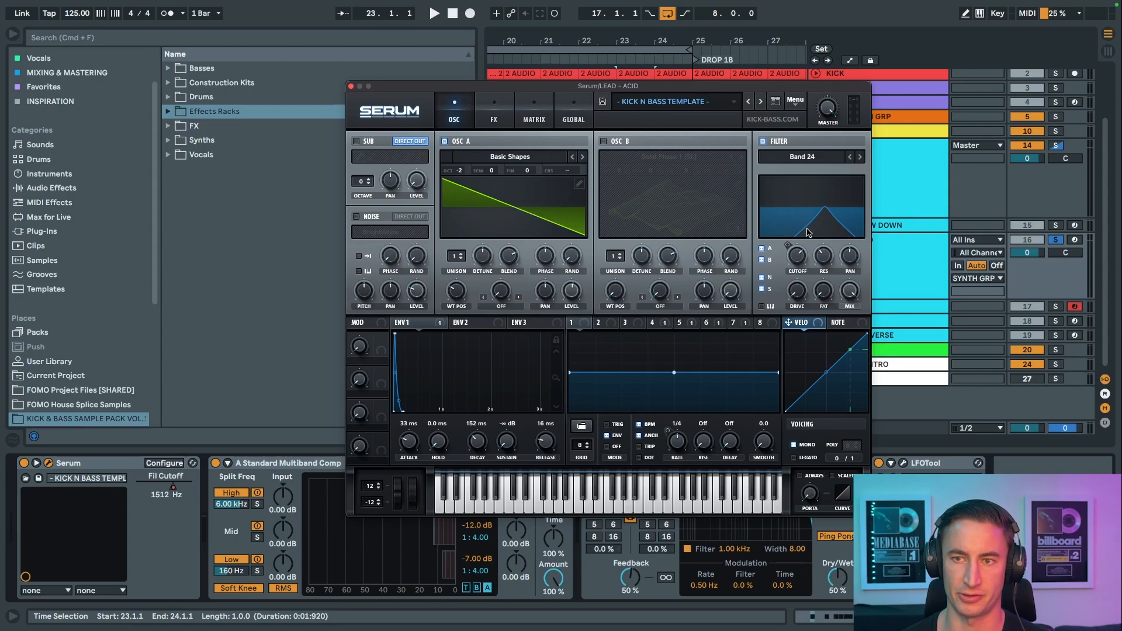
key("space")
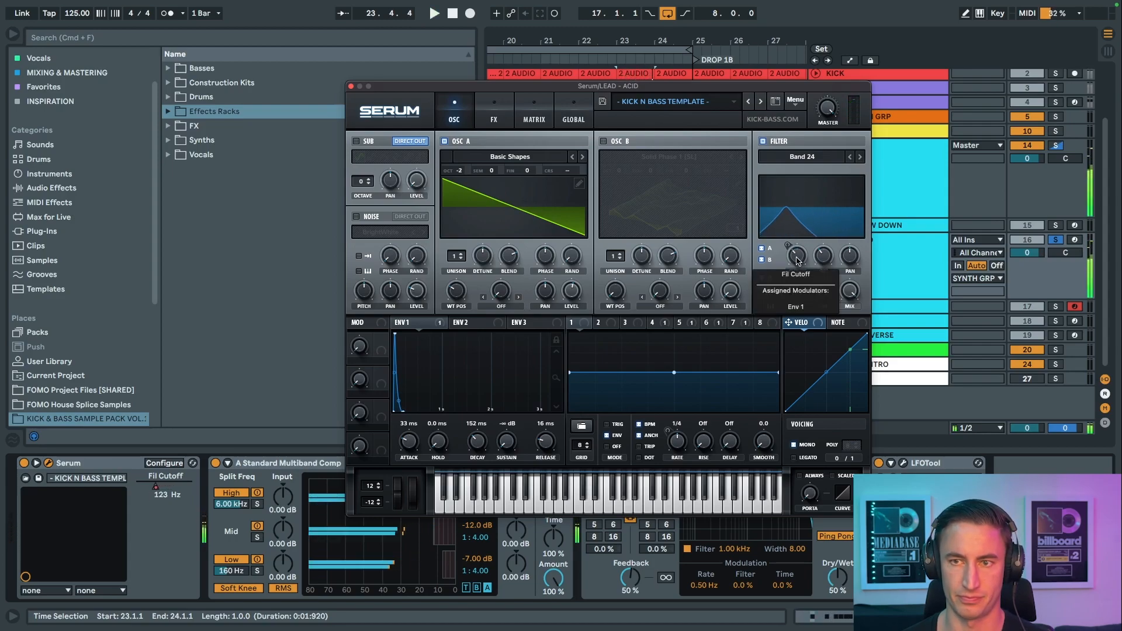
Step: Reorder the effects in LEAD - ACID's Serum so Distortion, Compressor and Chorus sit first in the chain
left_click(498, 120)
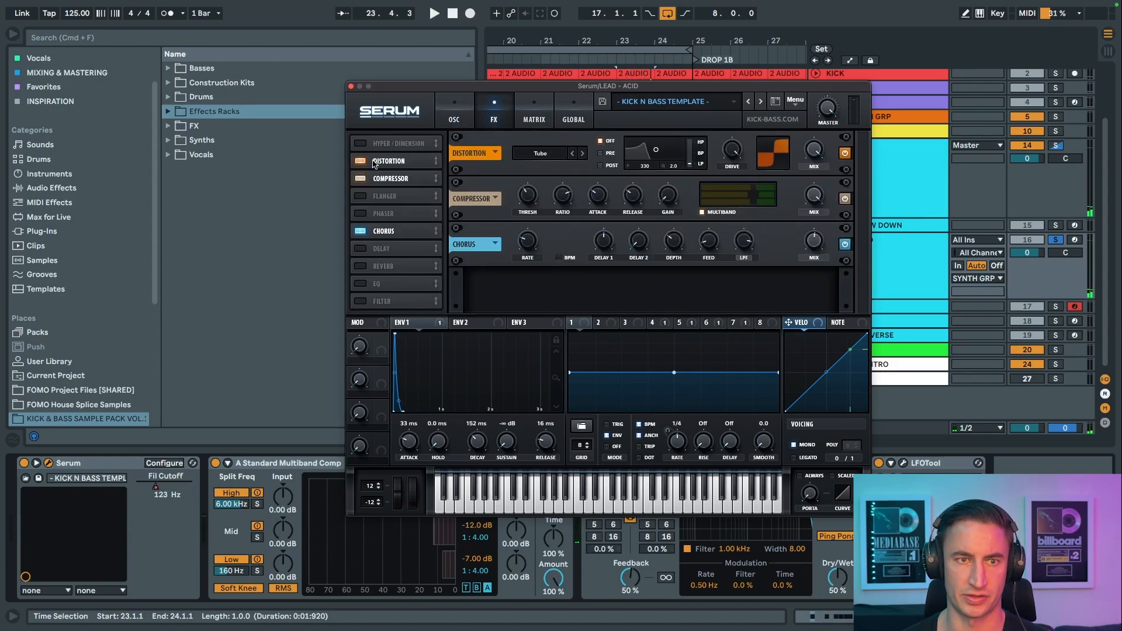
left_click_drag(392, 234, 388, 164)
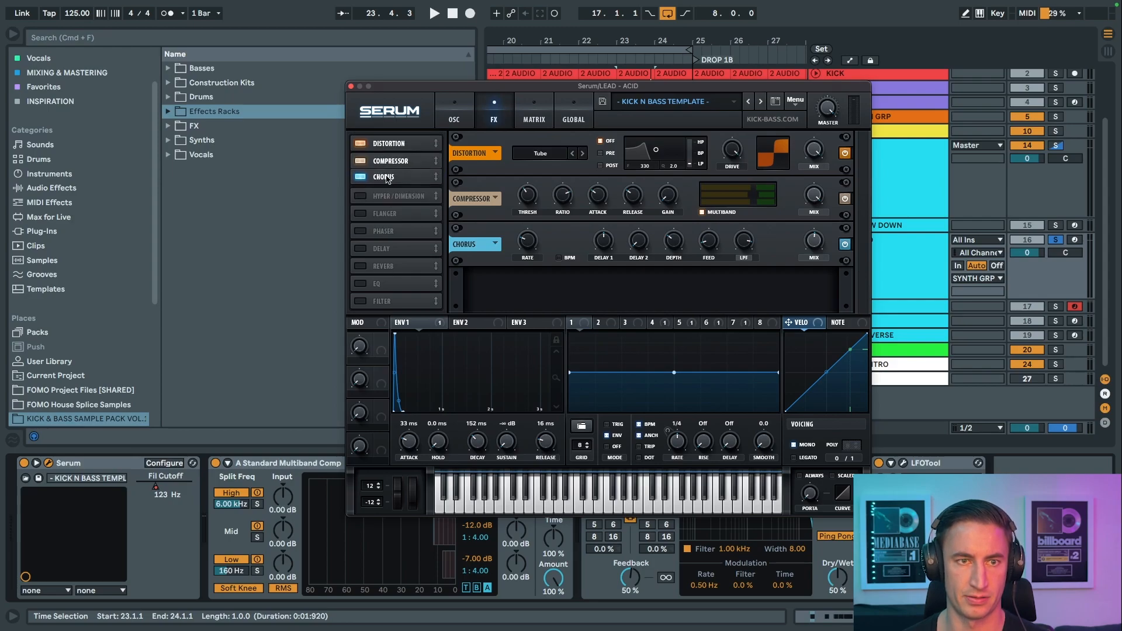
Step: Turn off Chorus, Compressor and Distortion in Serum and play LEAD - ACID dry from bar 23
left_click(360, 177)
left_click(360, 161)
left_click(360, 143)
key("space")
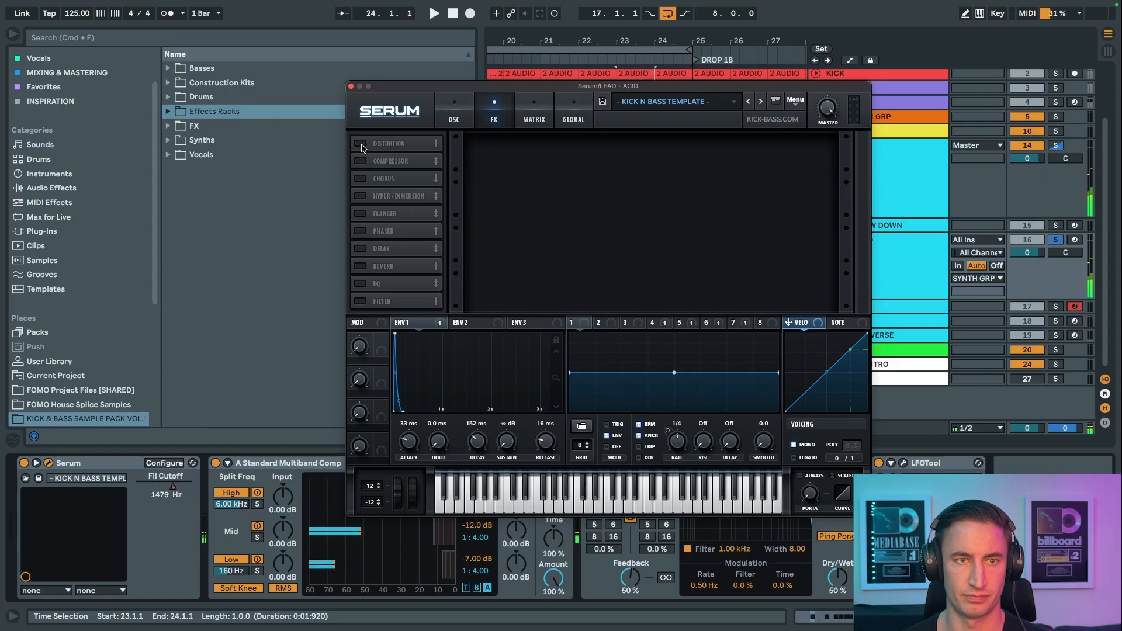
key("space")
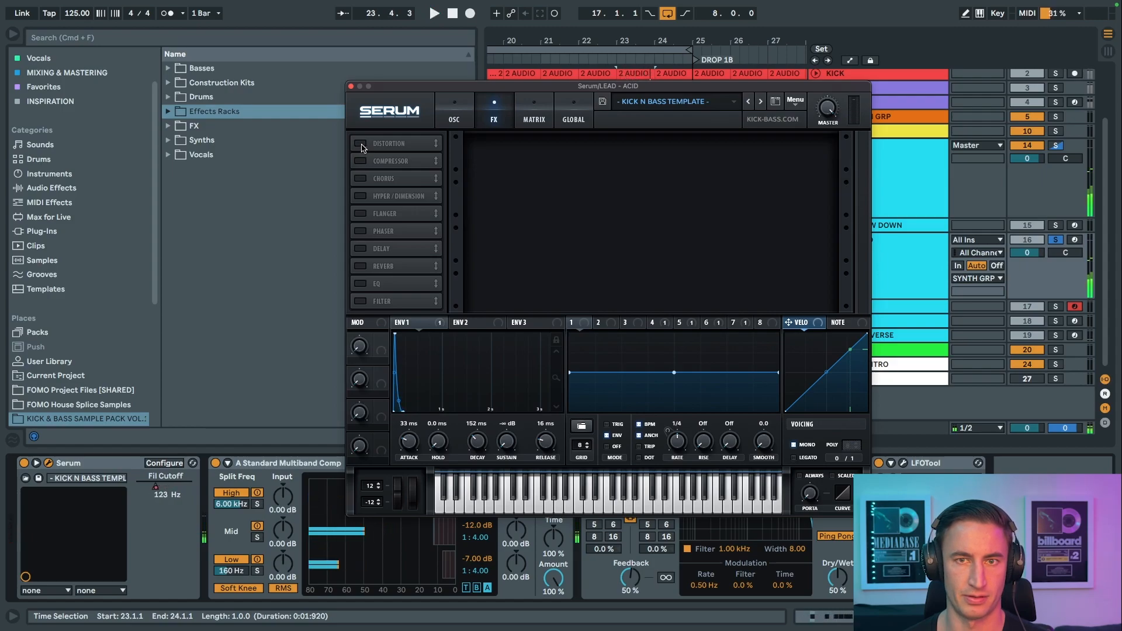
Step: Turn Distortion, Compressor and Chorus back on one at a time in LEAD - ACID's Serum, playing the sound after each
left_click(360, 143)
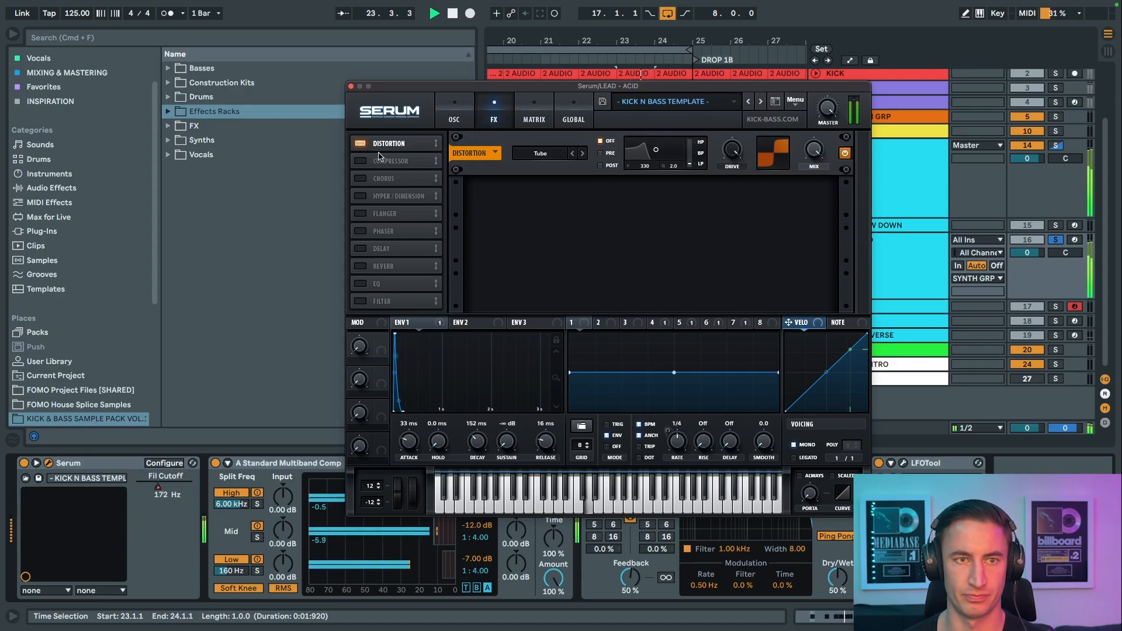
left_click(361, 161)
key("space")
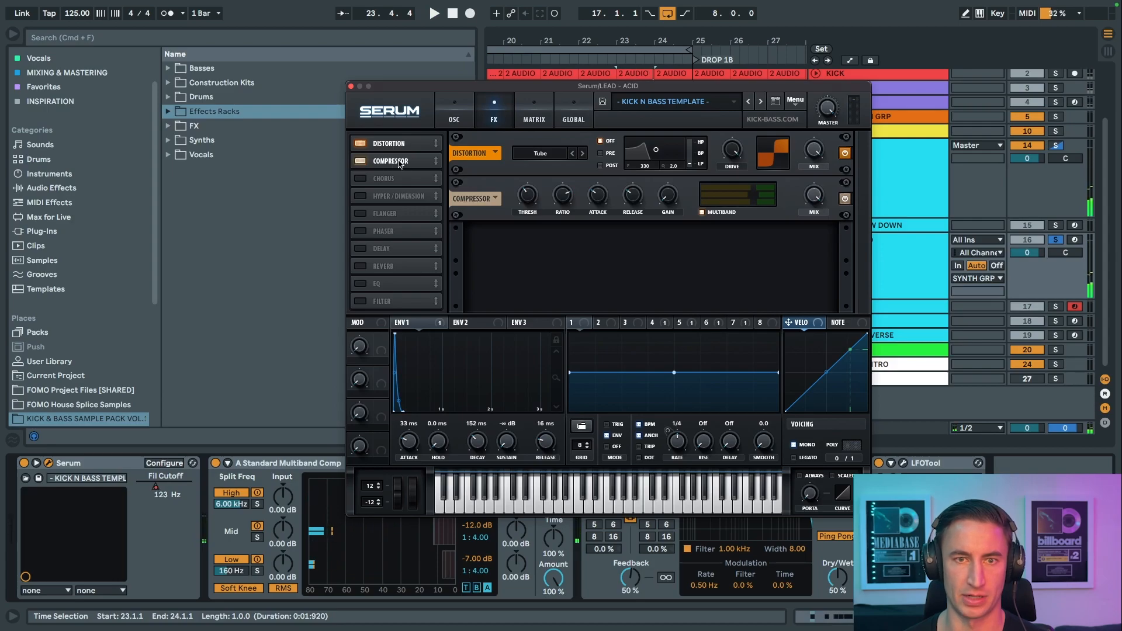
left_click(702, 212)
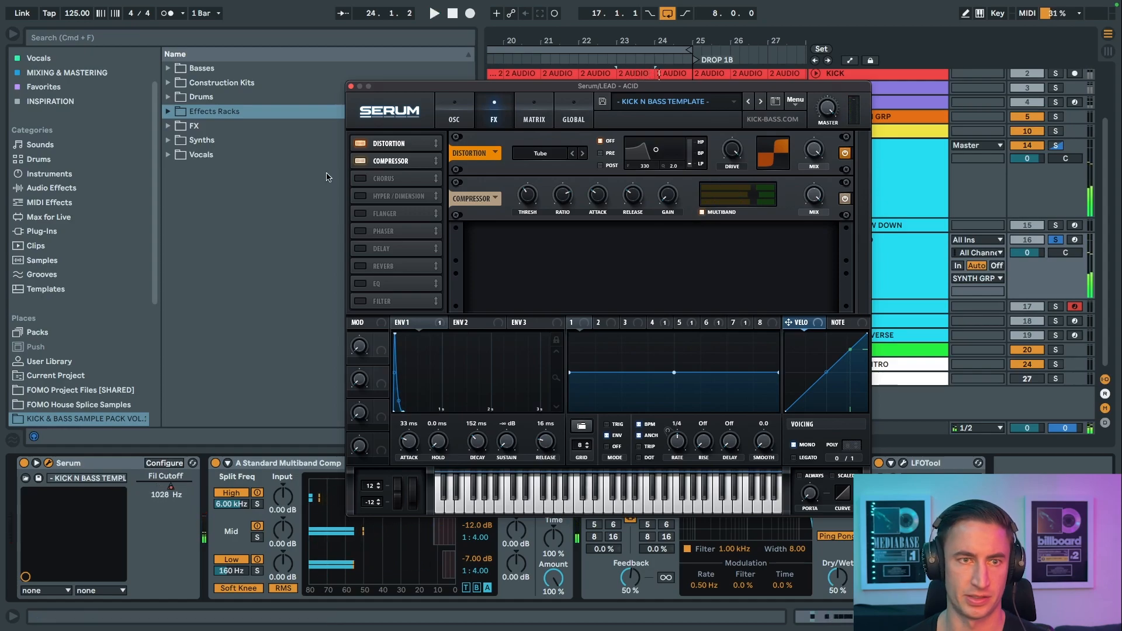
left_click(364, 179)
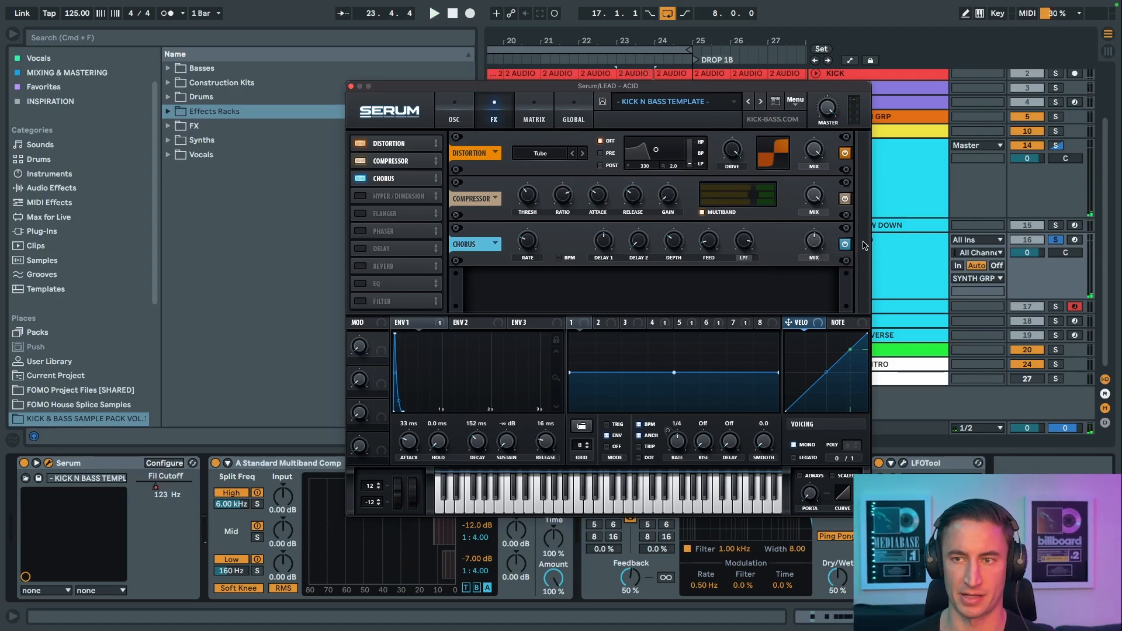
key("space")
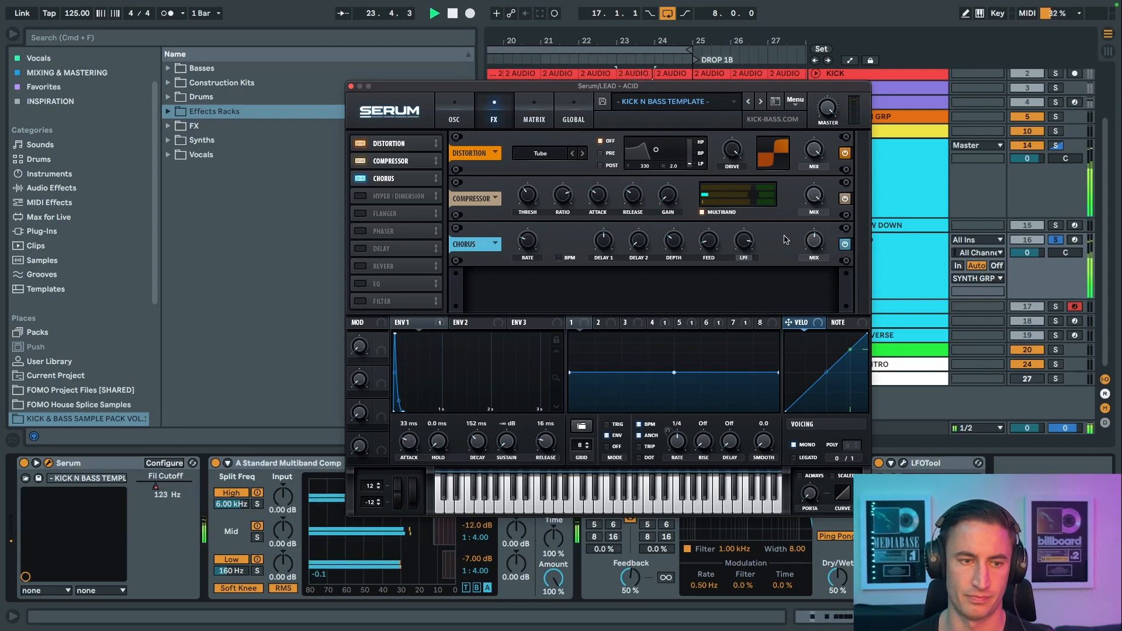
key("space")
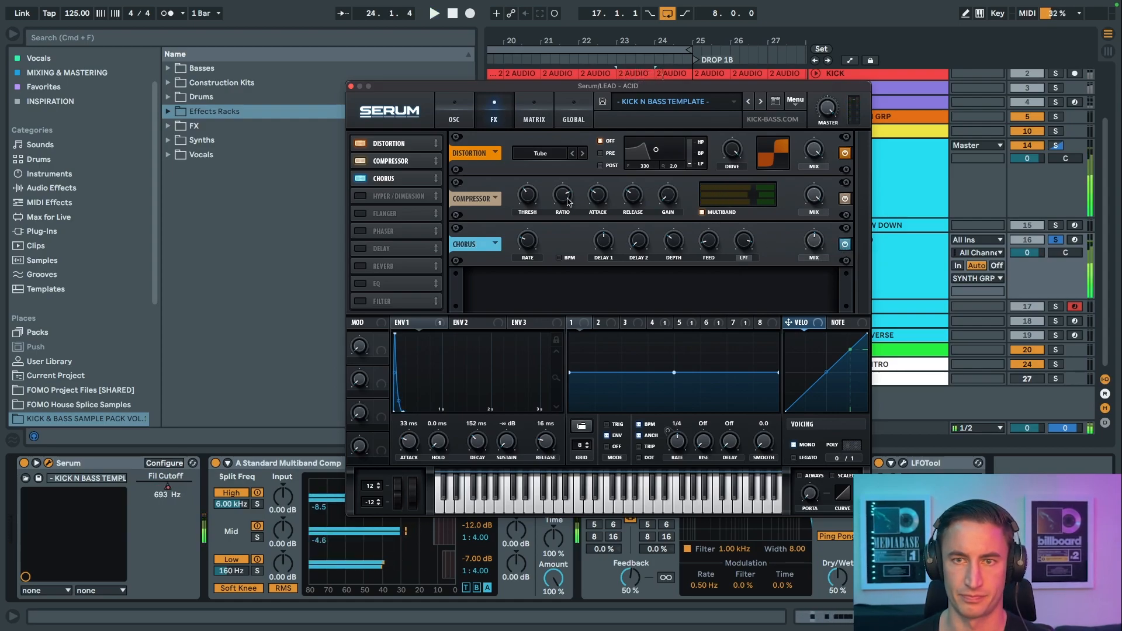
Step: Close Serum and compare LEAD - ACID with A Standard Multiband Comp bypassed and active
left_click(351, 87)
left_click(279, 464)
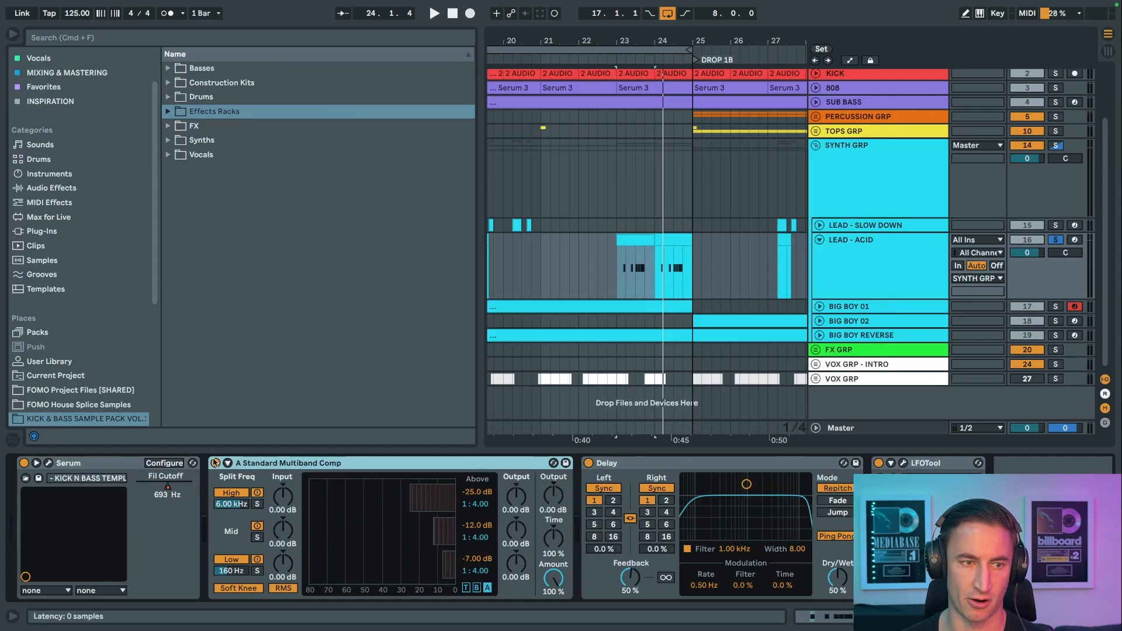
left_click(216, 464)
key("space")
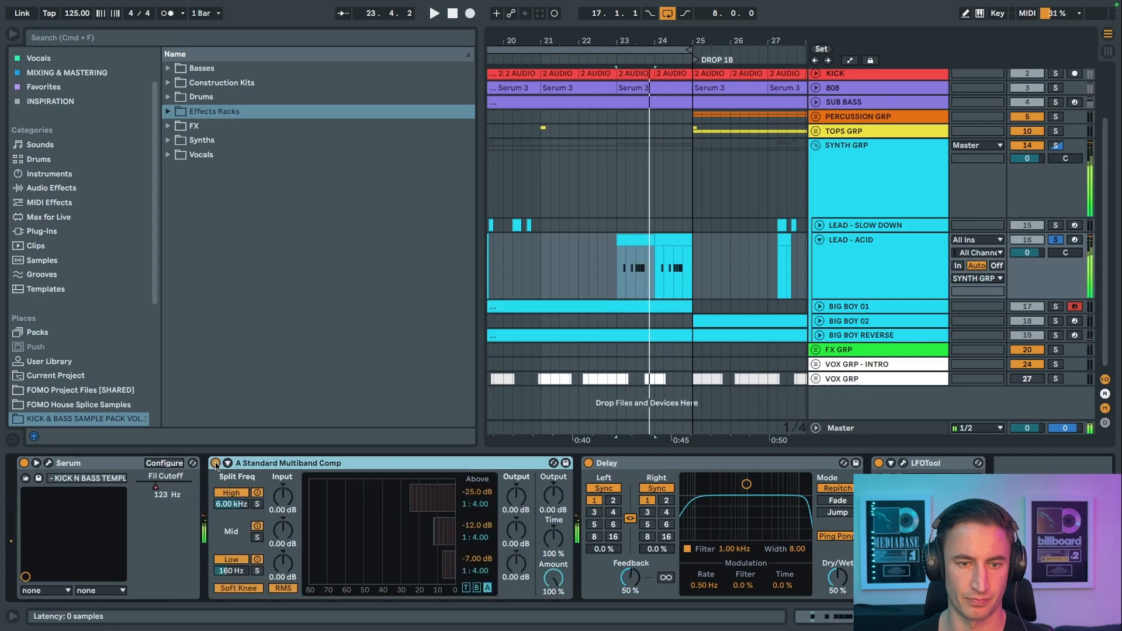
left_click(216, 464)
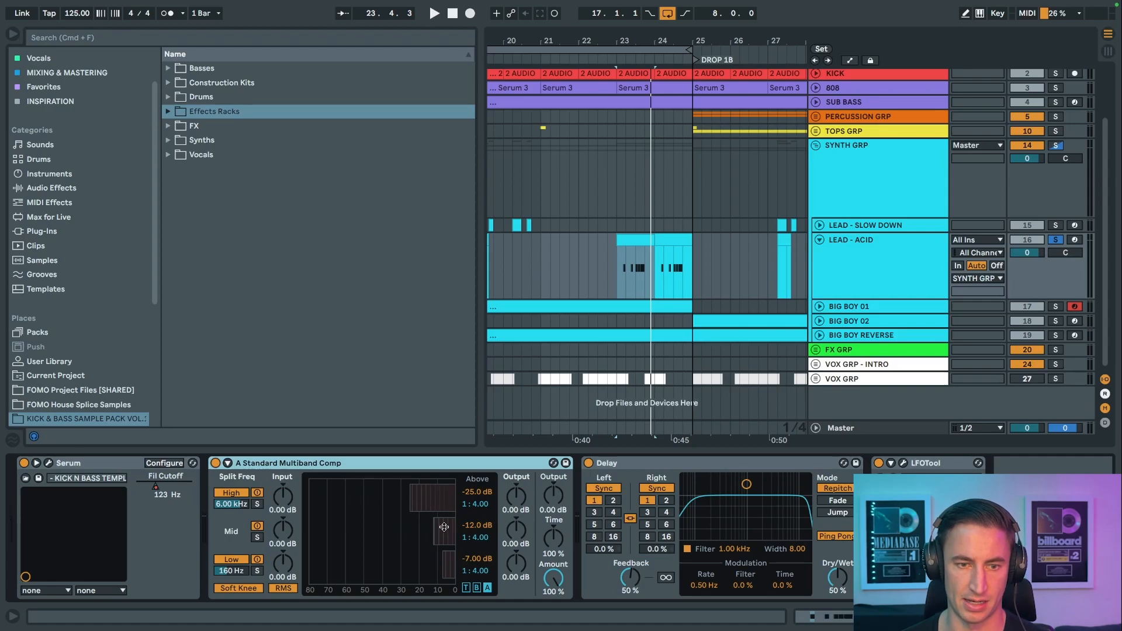
Step: Play LEAD - ACID with the multiband compressor active and review the Delay and LFOTool devices in its chain
key("space")
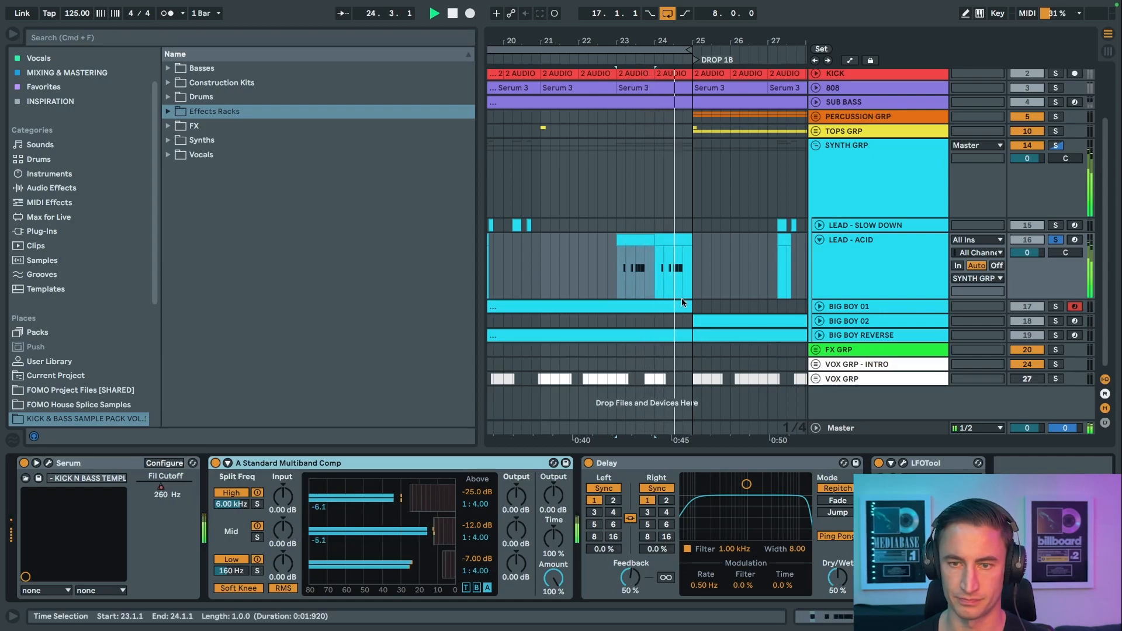
key("space")
left_click(620, 464)
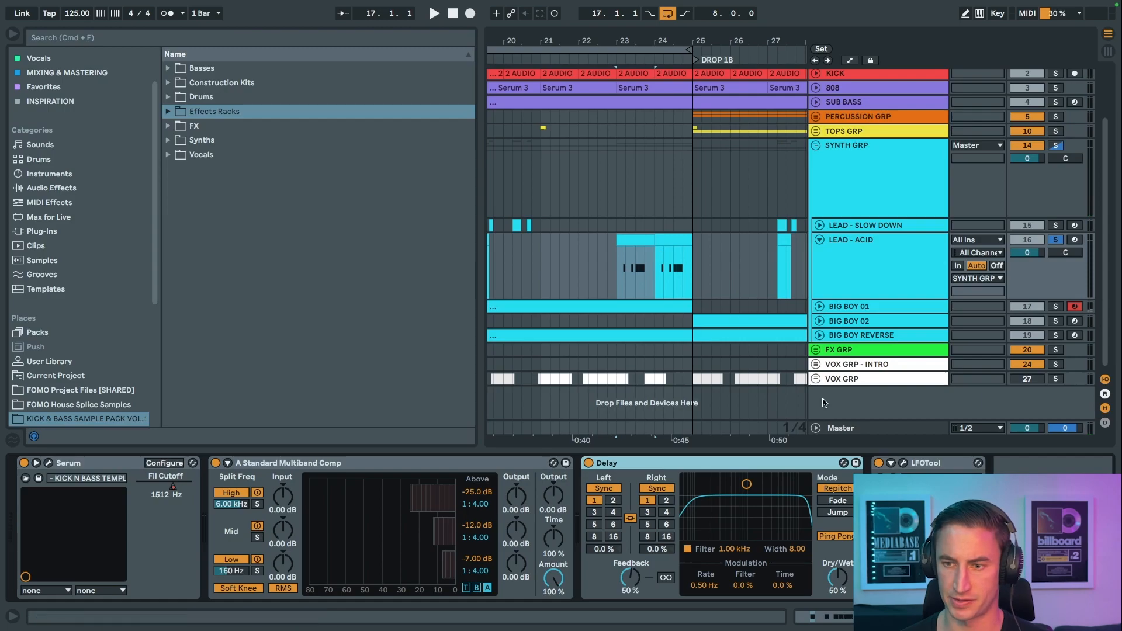
left_click(904, 464)
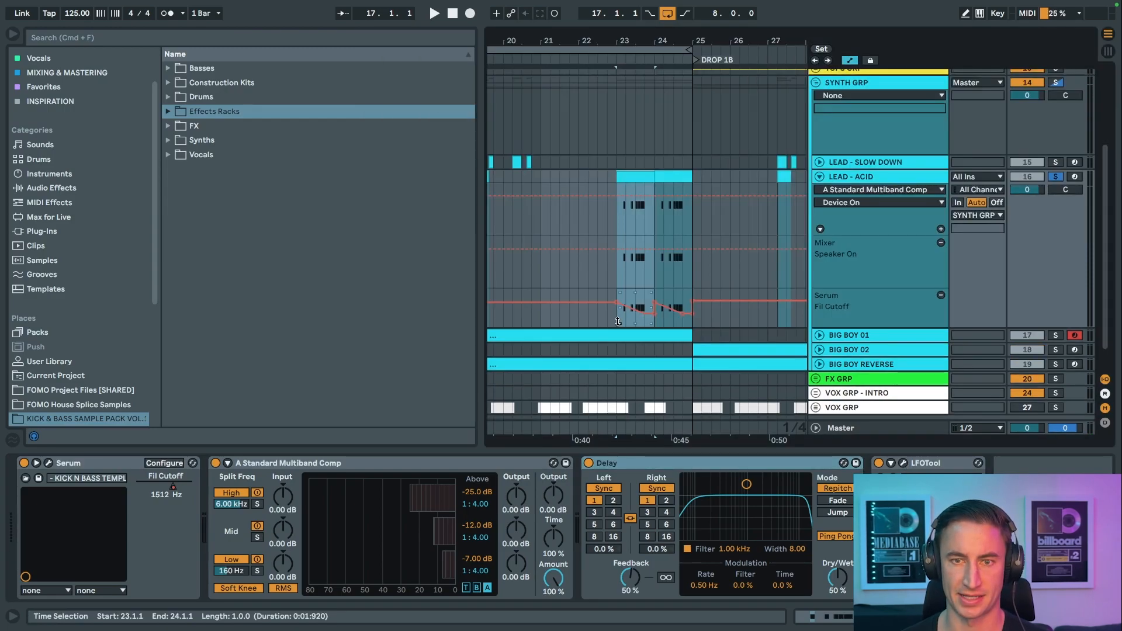
Step: Play LEAD - ACID from 23.1.1 while following its Serum Fil Cutoff automation
left_click(615, 315)
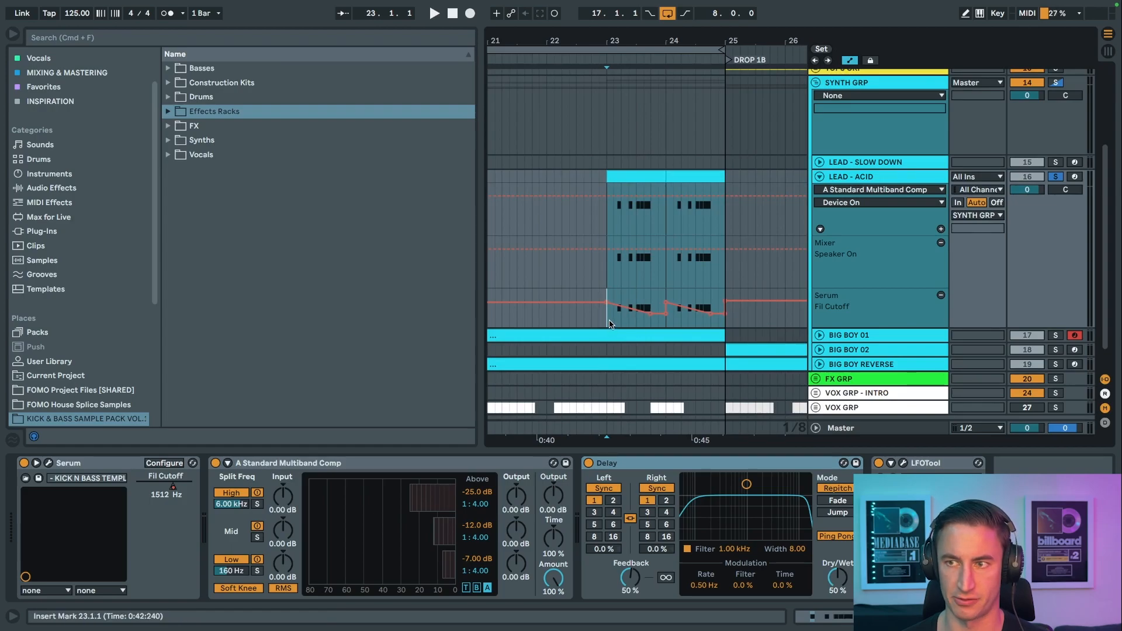
key("space")
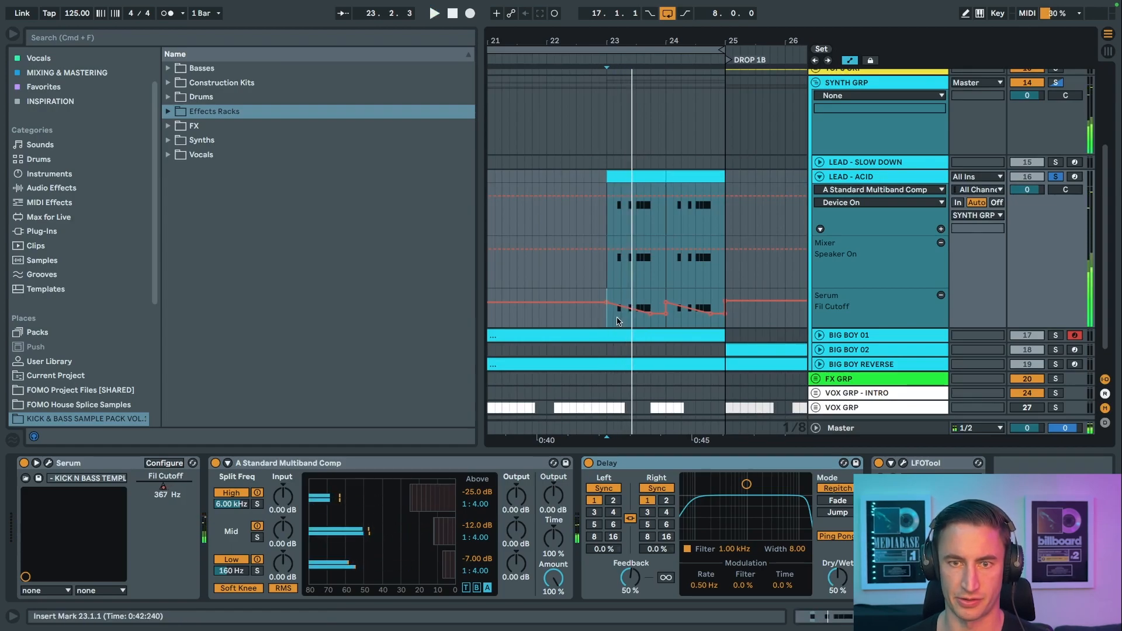
key("space")
Step: Try raising the low Fil Cutoff breakpoint late in bar 23 to 0.85, and play the altered sweep
left_click(622, 315)
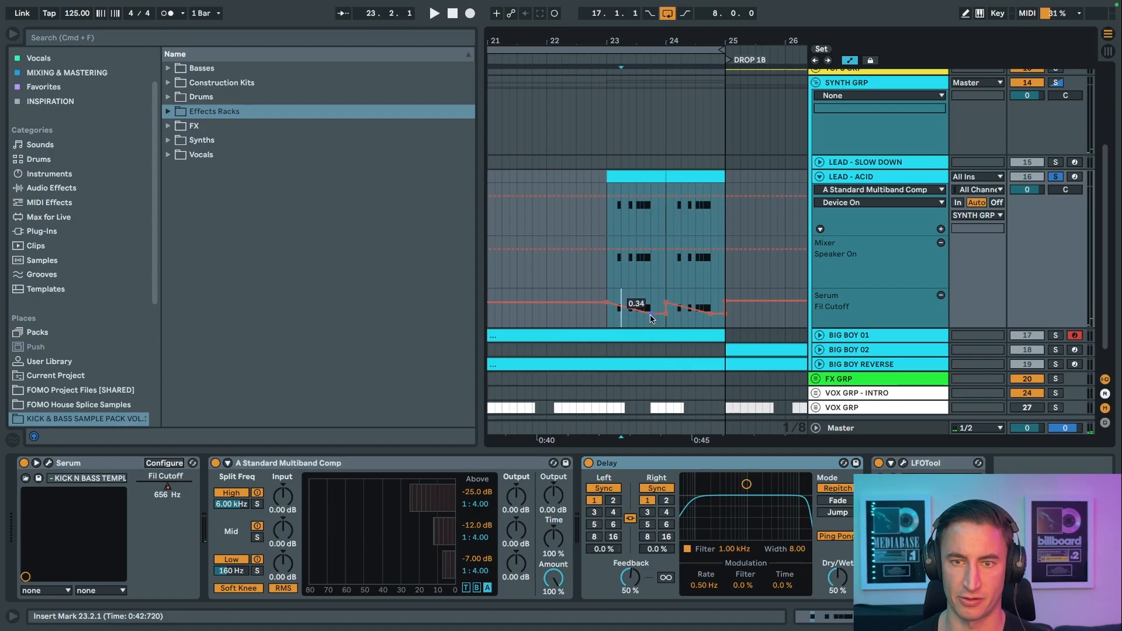
key("space")
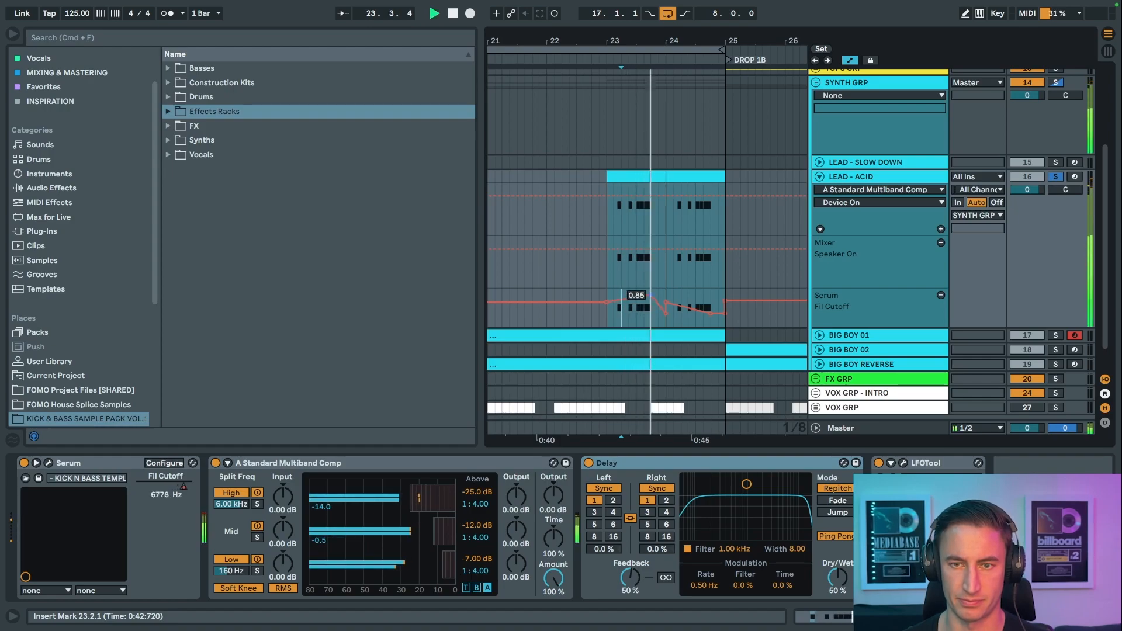
key("space")
left_click_drag(650, 312, 655, 297)
key("space")
key("space")
key("space")
key("space")
key("space")
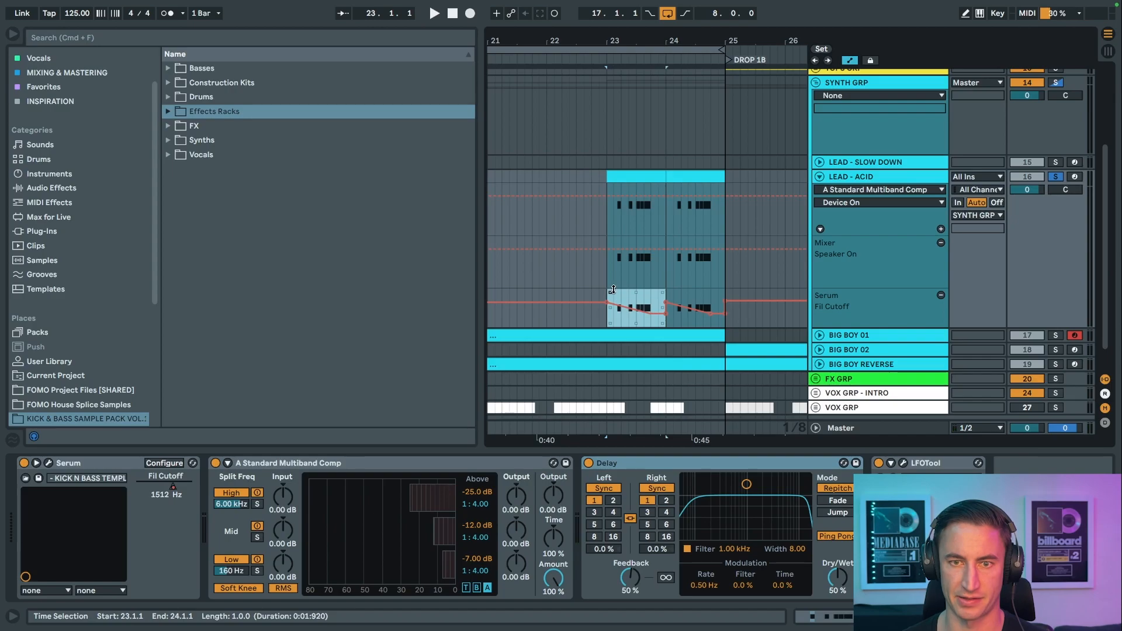
Step: Play LEAD - ACID's descending filter sweeps across bars 23 and 24, and hide the automation when done
key("a")
key("a")
key("a")
key("a")
key("space")
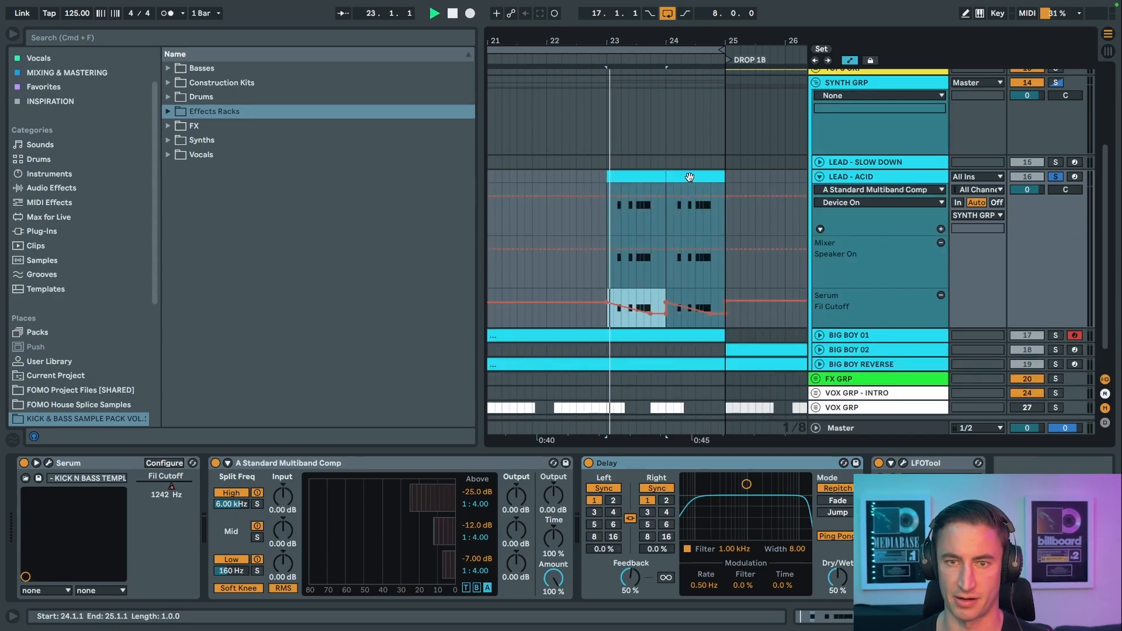
left_click_drag(664, 41, 664, 13)
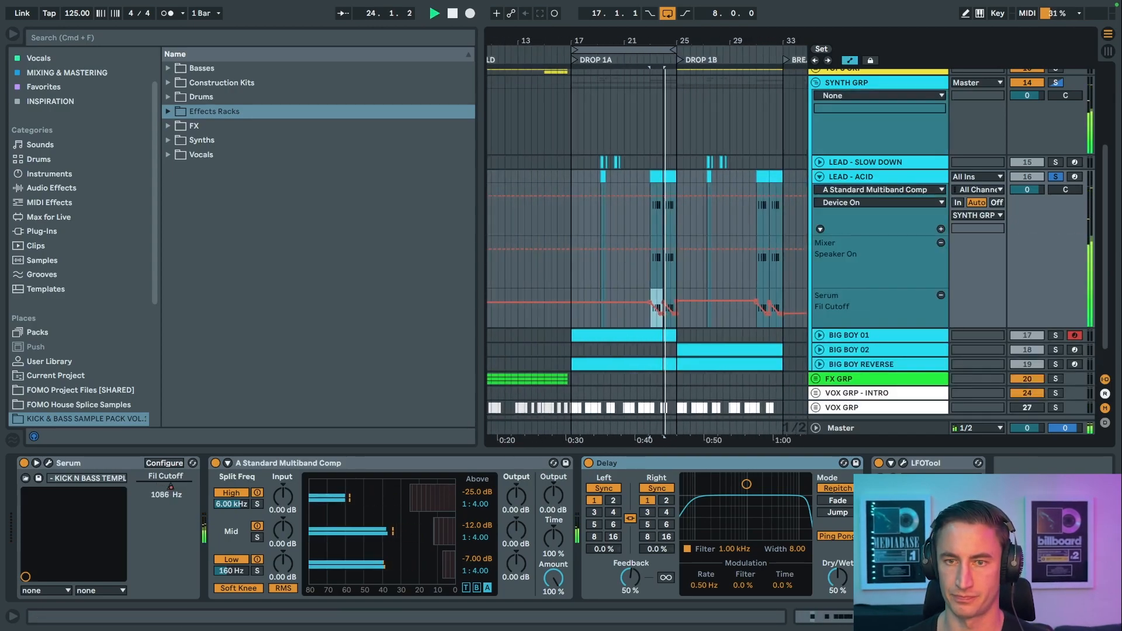
key("a")
key("space")
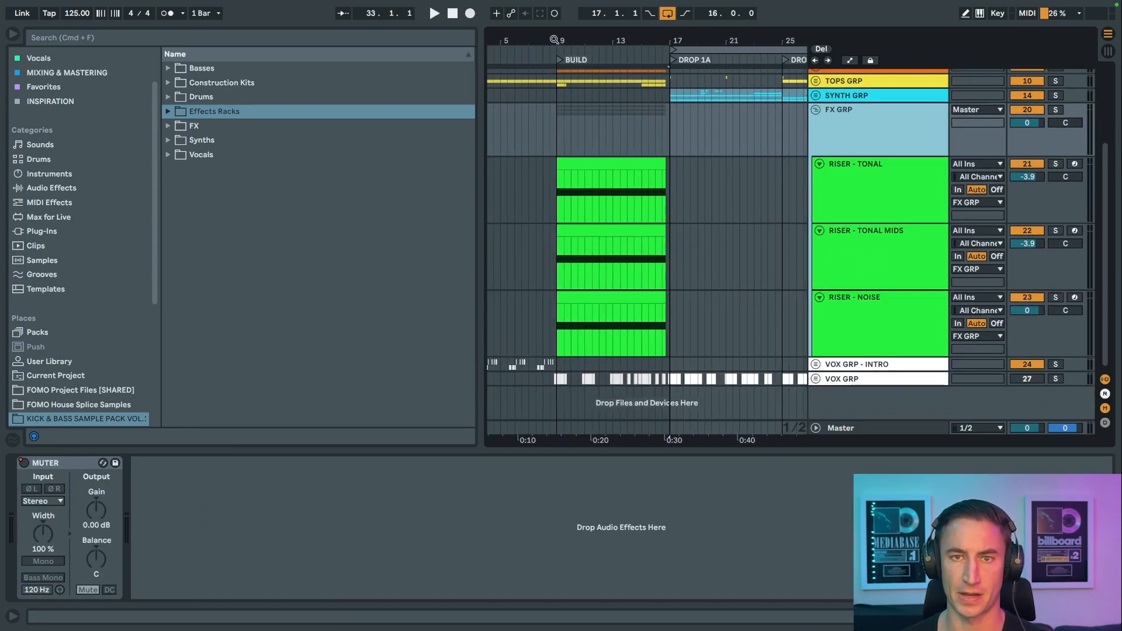
Step: Select the RISER - TONAL clip at bar 9, solo FX GRP and play all the risers through the build
left_click(603, 164)
left_click(1055, 110)
key("space")
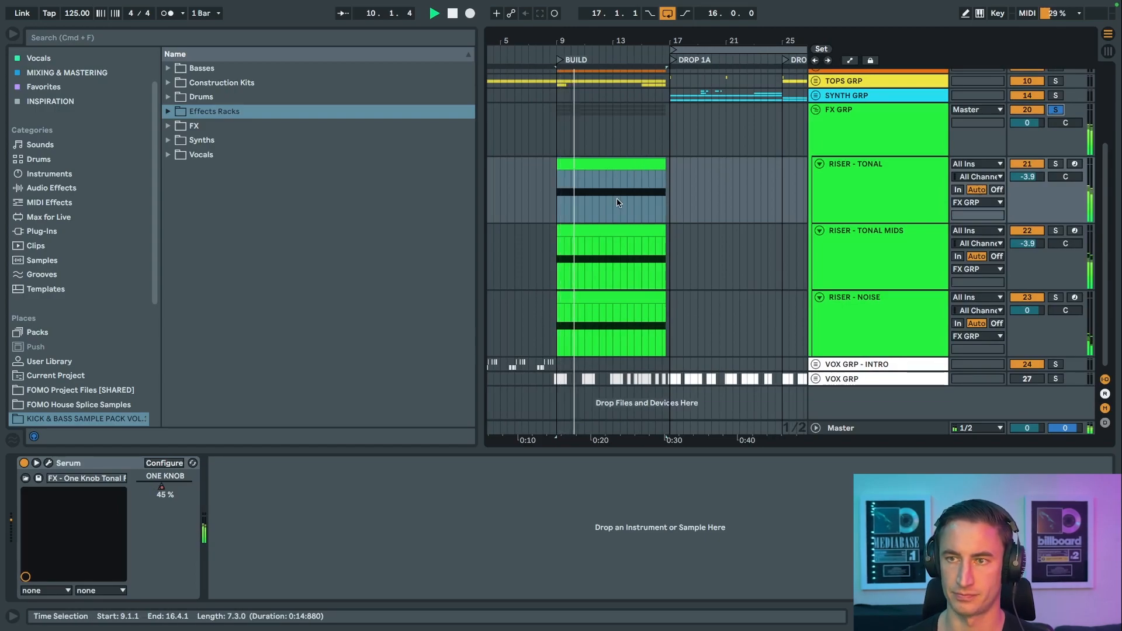
scroll(616, 198, "left", 3)
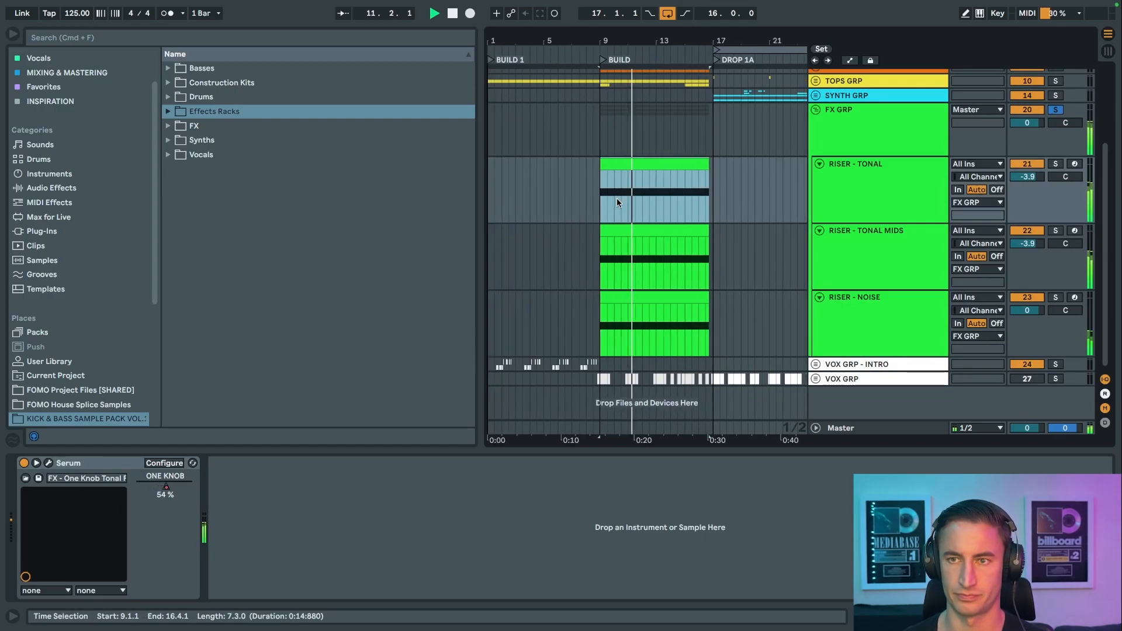
scroll(616, 198, "right", 3)
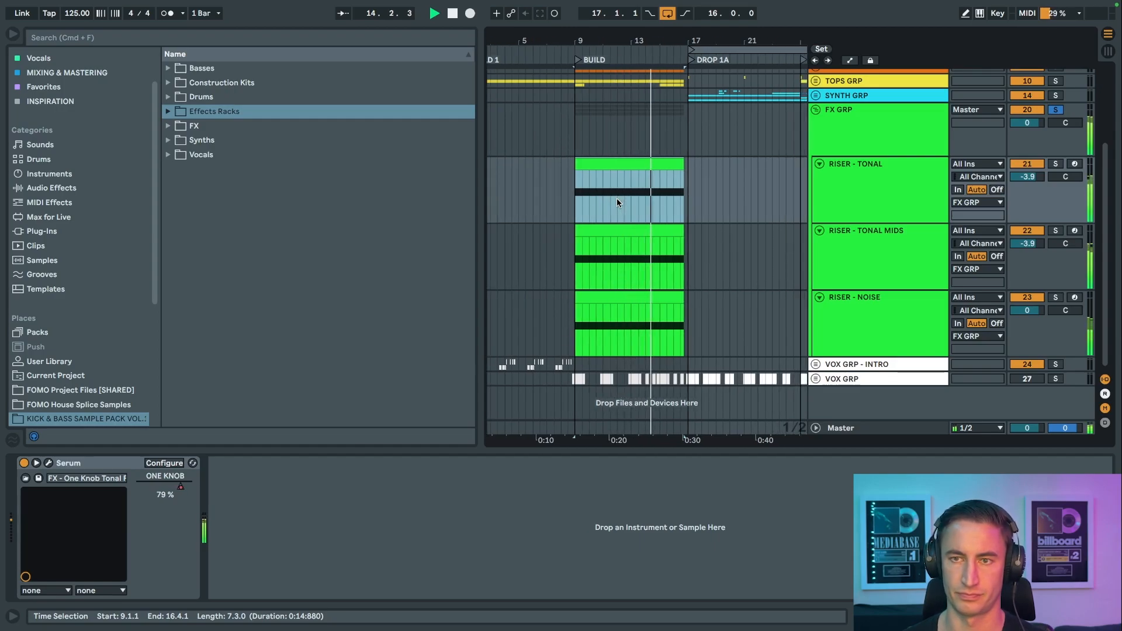
Step: Solo RISER - TONAL, RISER - TONAL MIDS and RISER - NOISE in turn and play each late in the build
left_click(867, 205)
left_click(1056, 163)
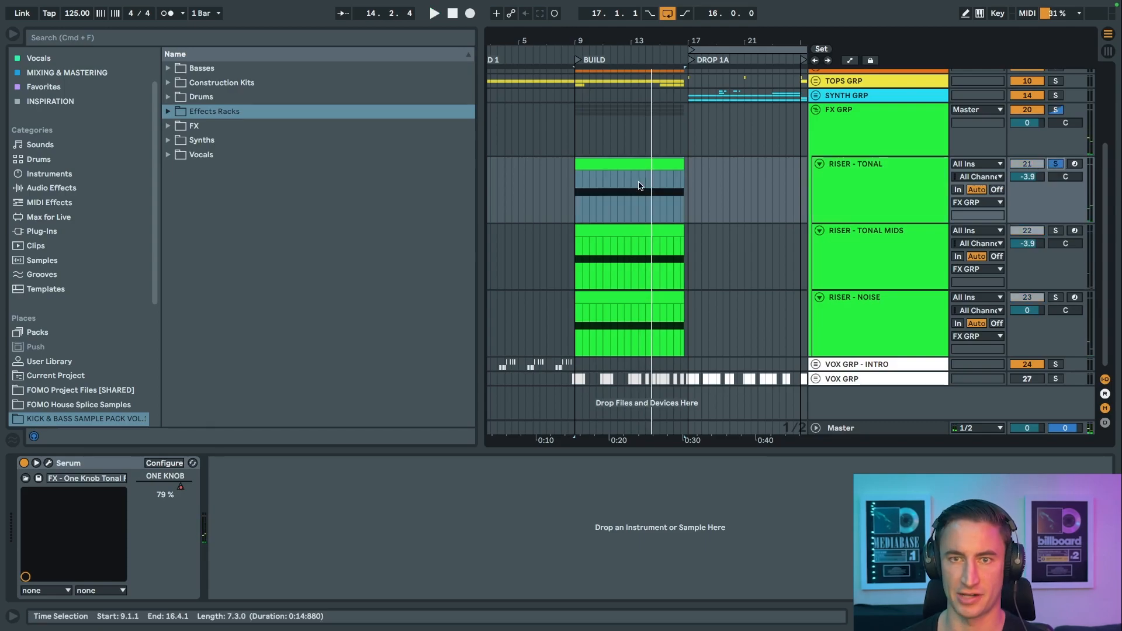
key("space")
left_click(1055, 231)
left_click(895, 258)
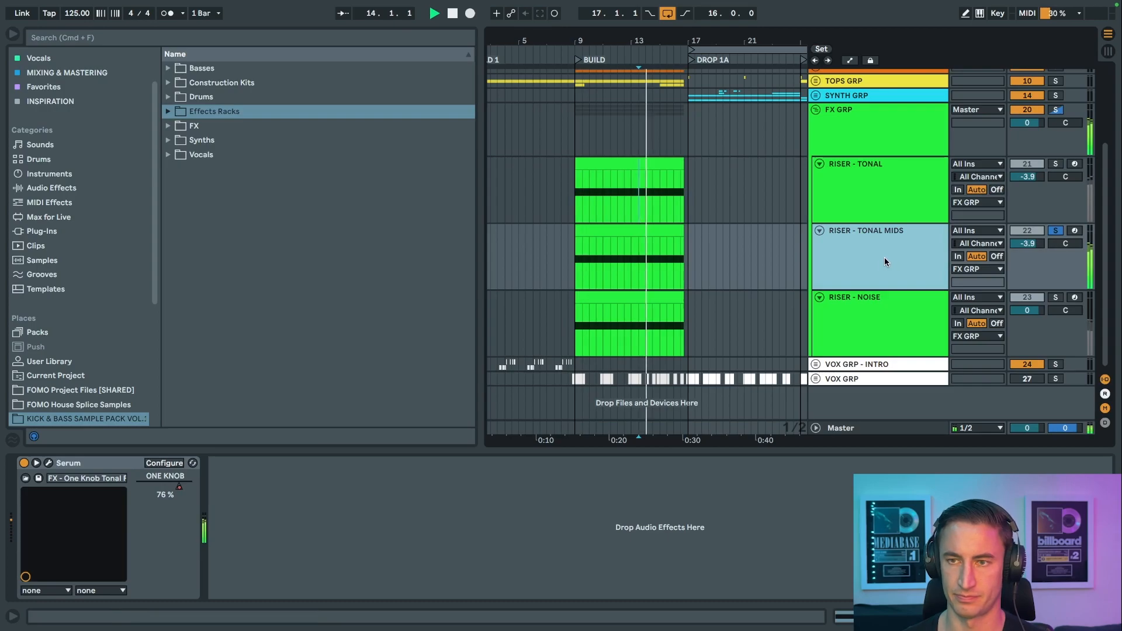
left_click(1055, 297)
left_click(643, 336)
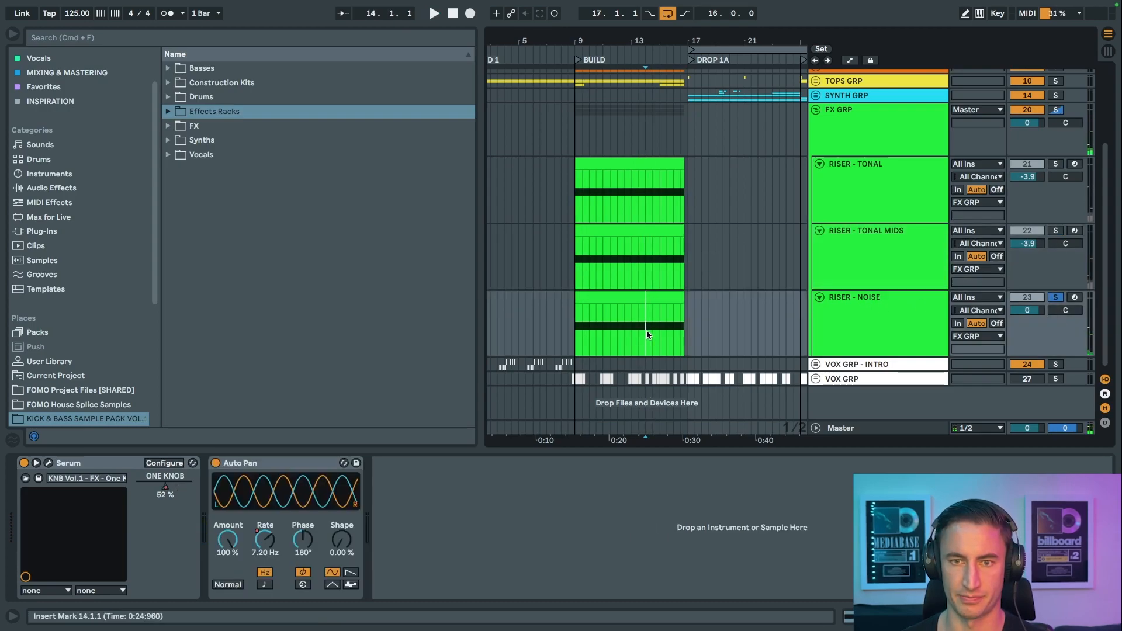
Step: Solo RISER - TONAL and open its Serum, moving the plugin window clear of the riser clips
left_click(863, 207)
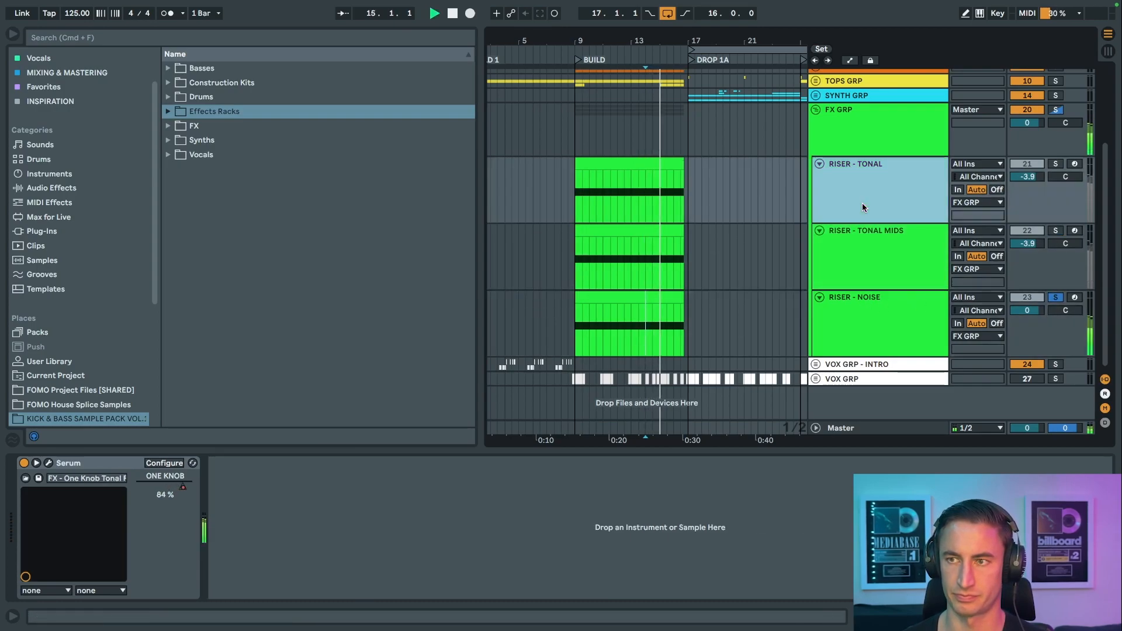
left_click(1056, 164)
left_click_drag(497, 104, 554, 96)
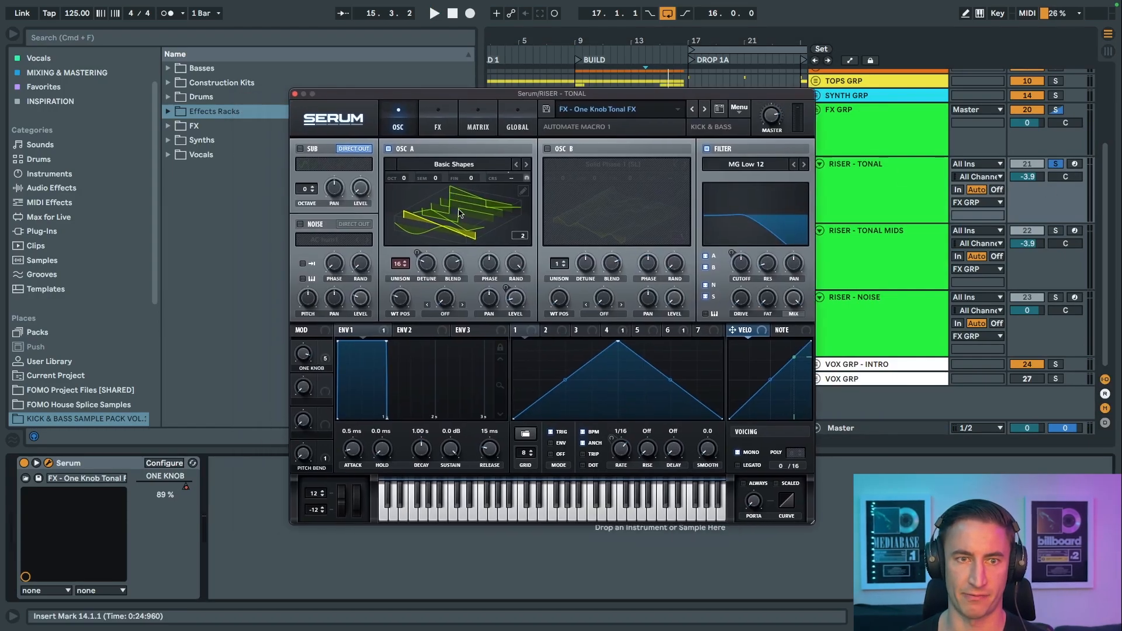
left_click_drag(456, 95, 181, 50)
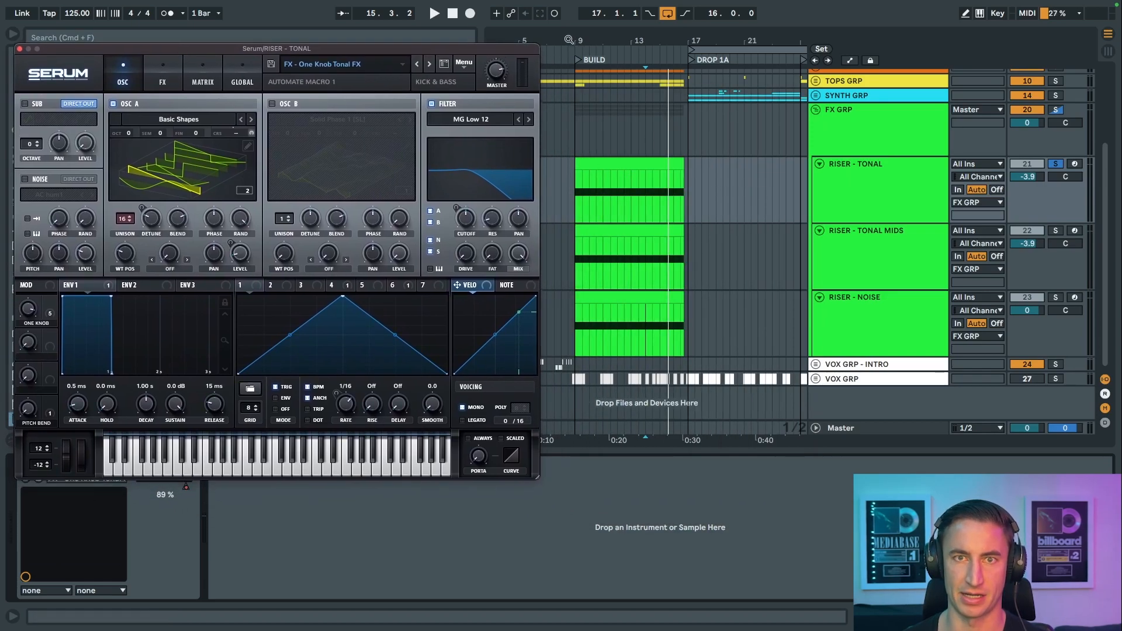
Step: Show RISER - TONAL's automation in separate lanes for Track Volume and Serum's ONE KNOB
left_click_drag(571, 38, 570, 51)
scroll(677, 188, "left", 1)
key("a")
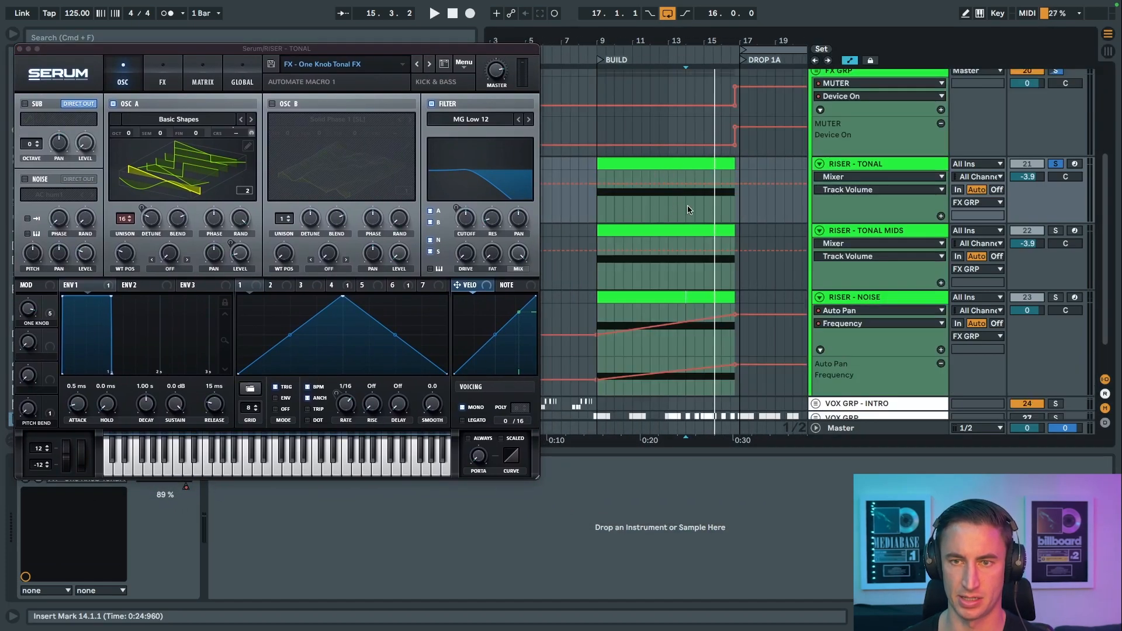
right_click(848, 214)
left_click(856, 234)
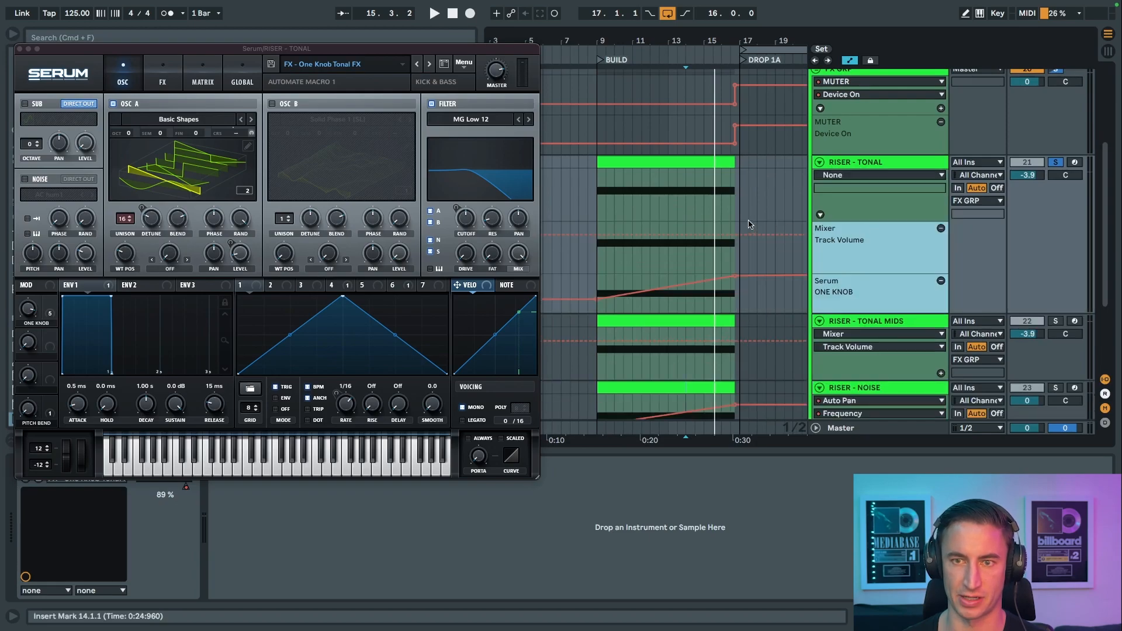
scroll(749, 224, "down", 1)
Step: Examine which oscillator, filter and effect parameters the ONE KNOB macro controls in RISER - TONAL's Serum
left_click(52, 316)
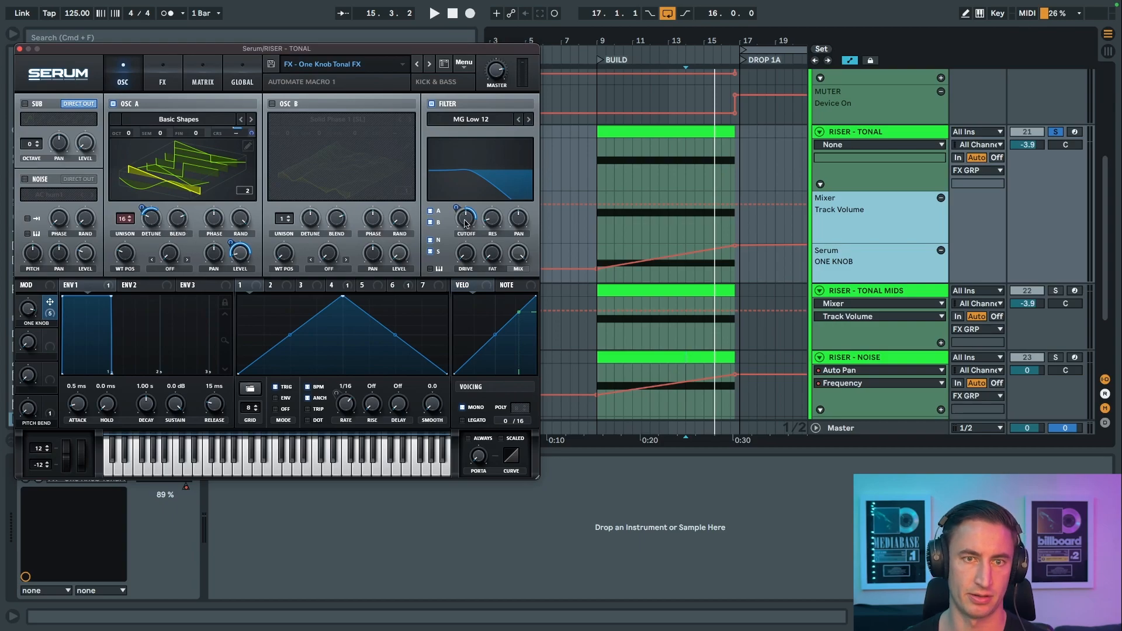
left_click(163, 76)
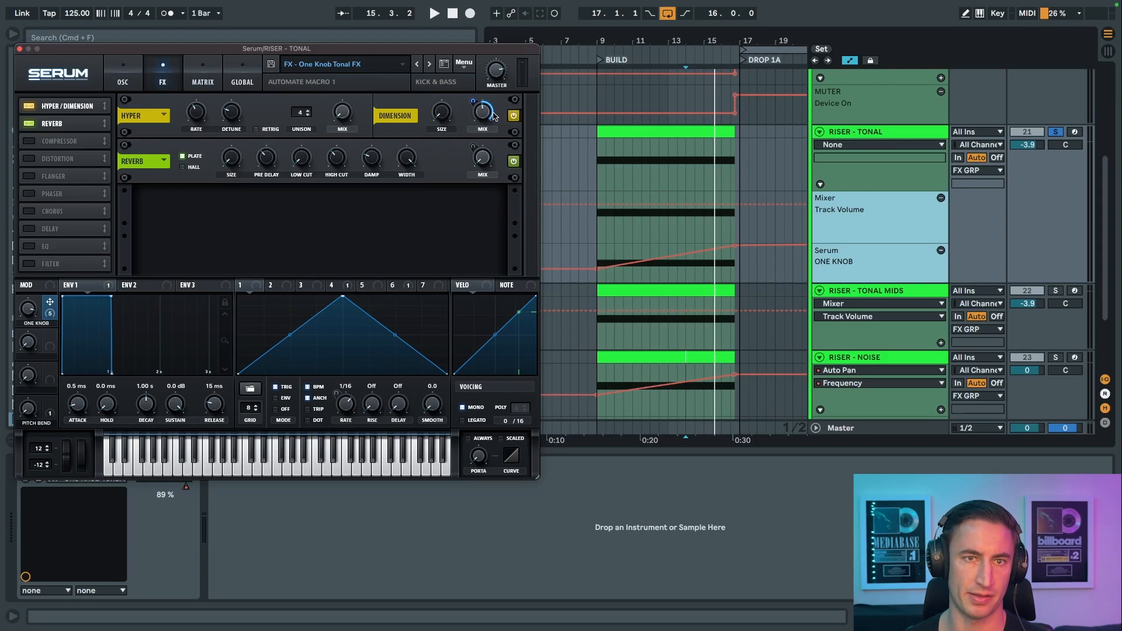
left_click(124, 77)
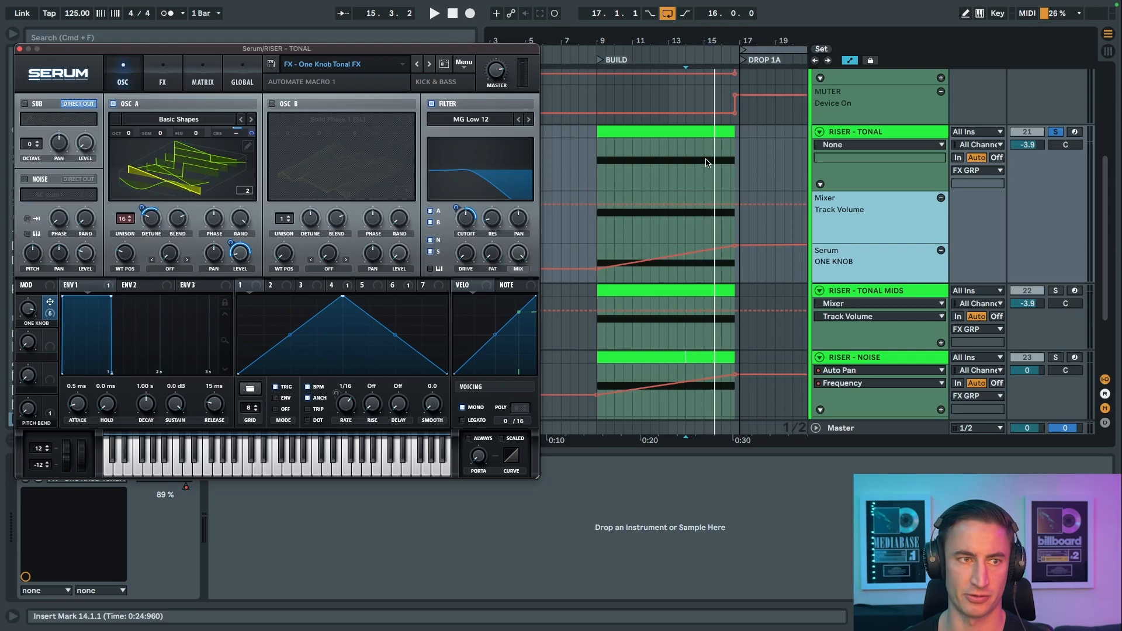
Step: Close Serum and open the RISER - TONAL clip to examine its MIDI notes
left_click(19, 50)
double_click(654, 132)
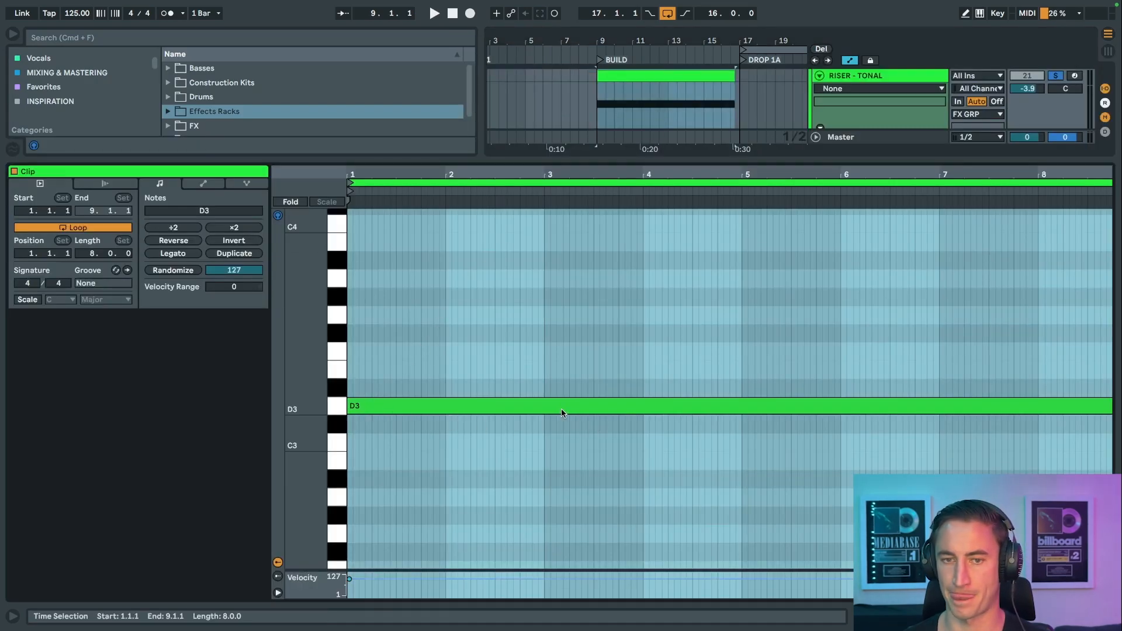
Step: Close the note editor and examine RISER - TONAL's ONE KNOB automation ramp across the build
key("super+alt+l")
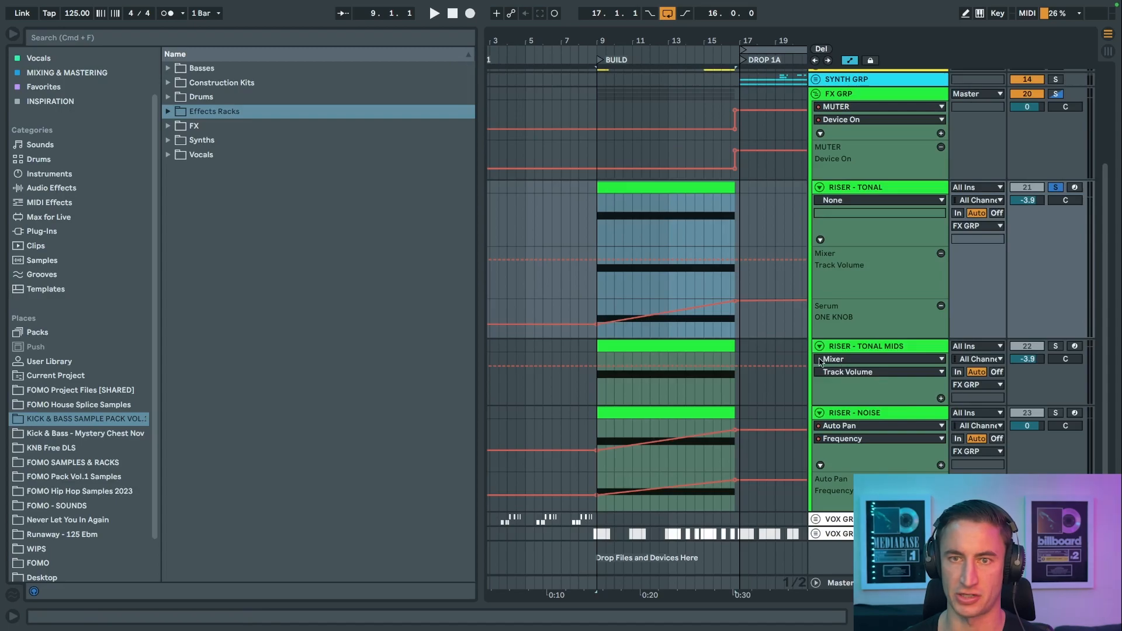
left_click(593, 312)
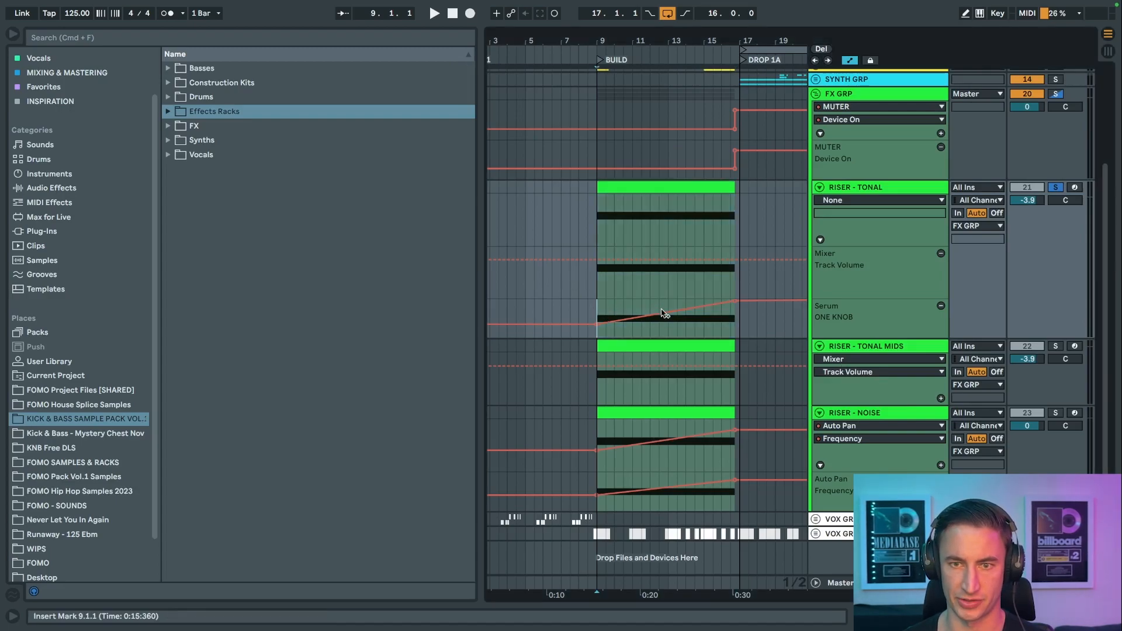
left_click(637, 189)
scroll(668, 216, "right", 1)
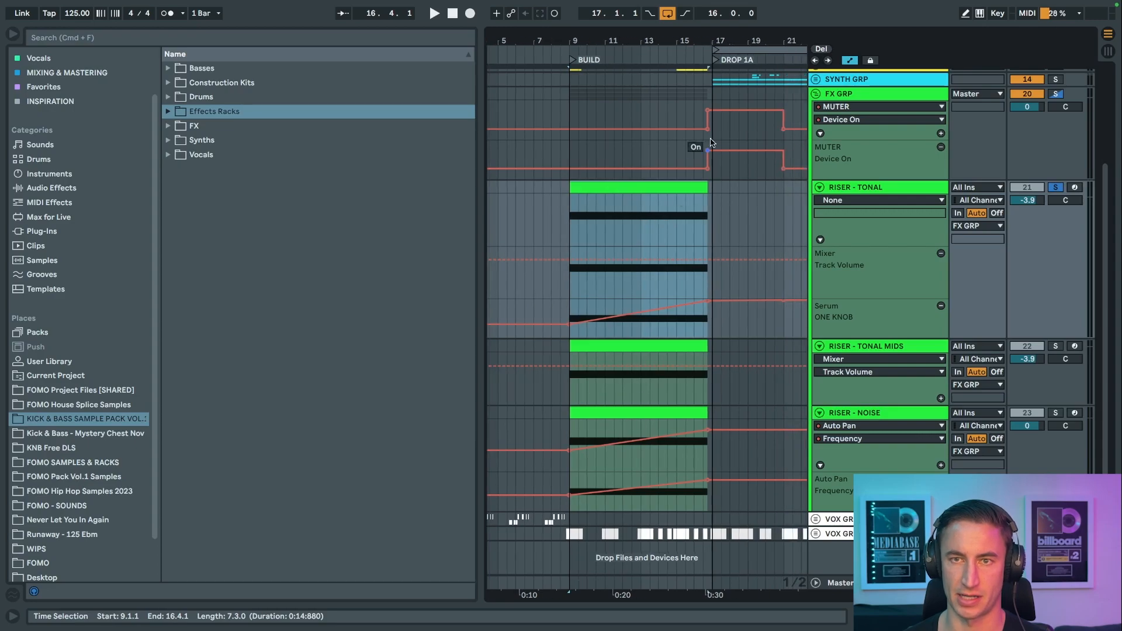
left_click_drag(663, 37, 663, 45)
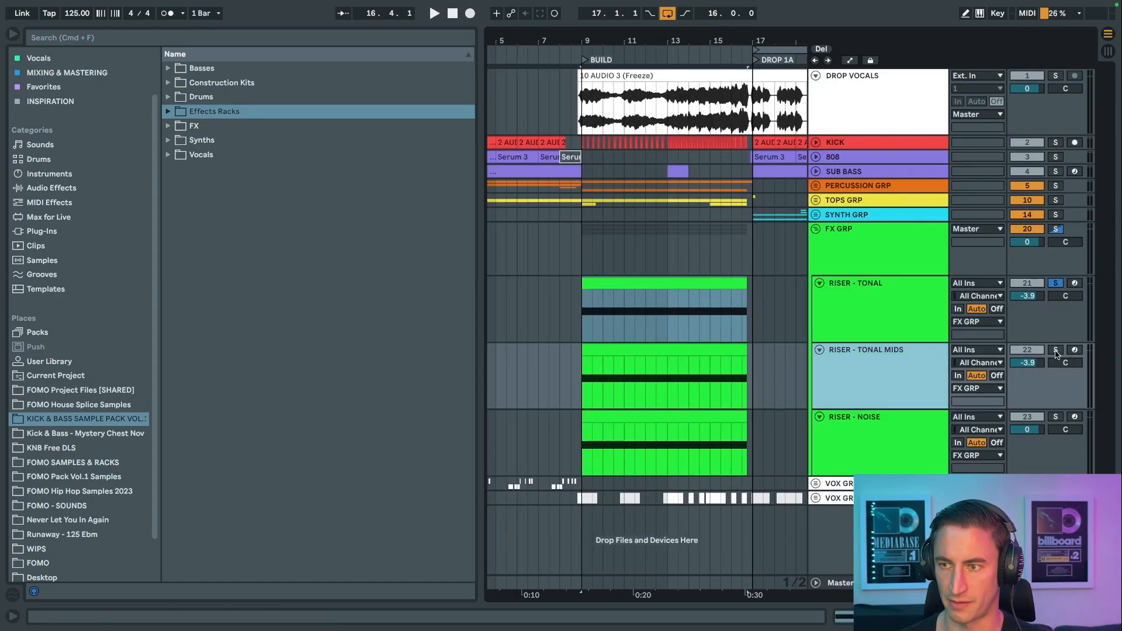
Step: Solo RISER - TONAL MIDS and open its clip to examine the MIDI note while playing the build from bar 9
left_click(1056, 350)
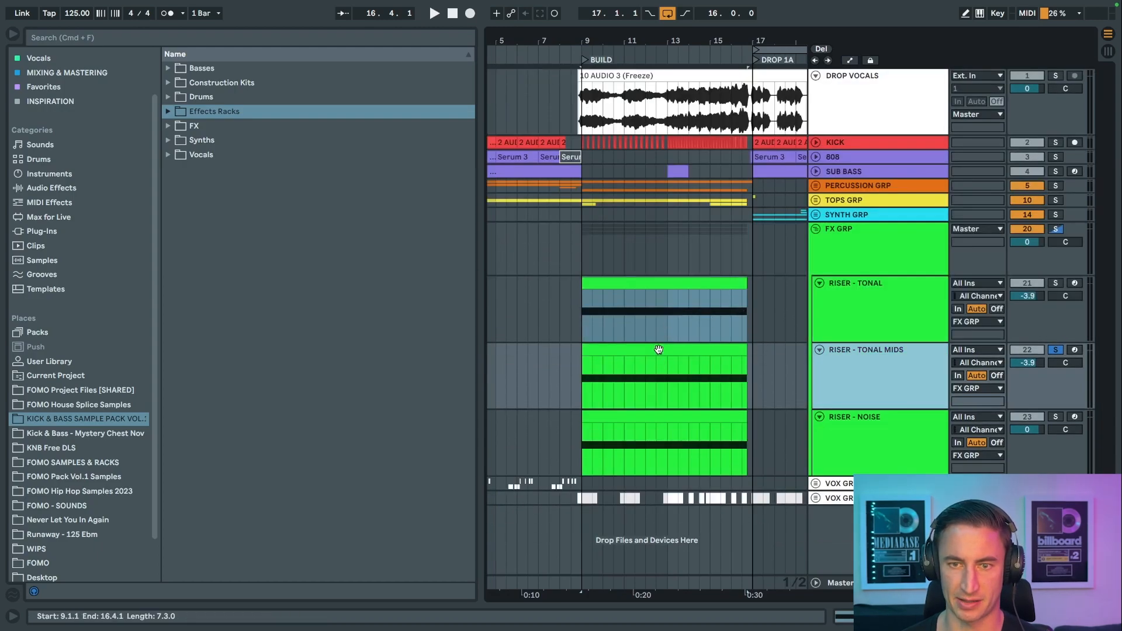
double_click(659, 347)
key("space")
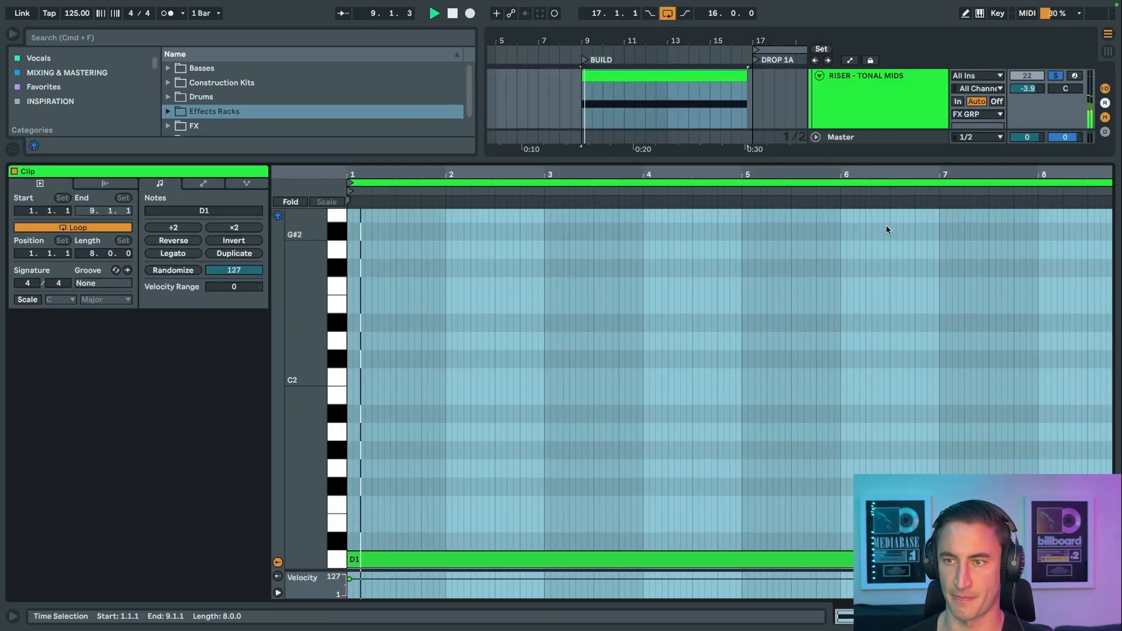
key("alt+super+l")
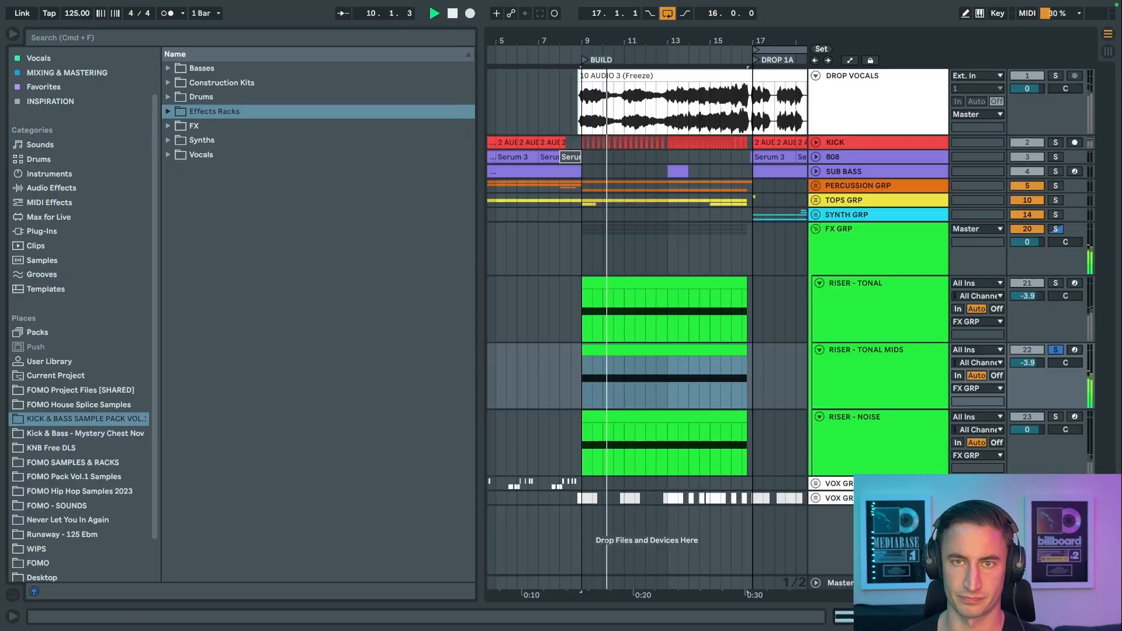
Step: Show RISER - TONAL MIDS' automation in separate lanes for Track Volume and Serum's ONE KNOB during playback
key("a")
scroll(733, 321, "down", 1)
right_click(851, 397)
left_click(868, 418)
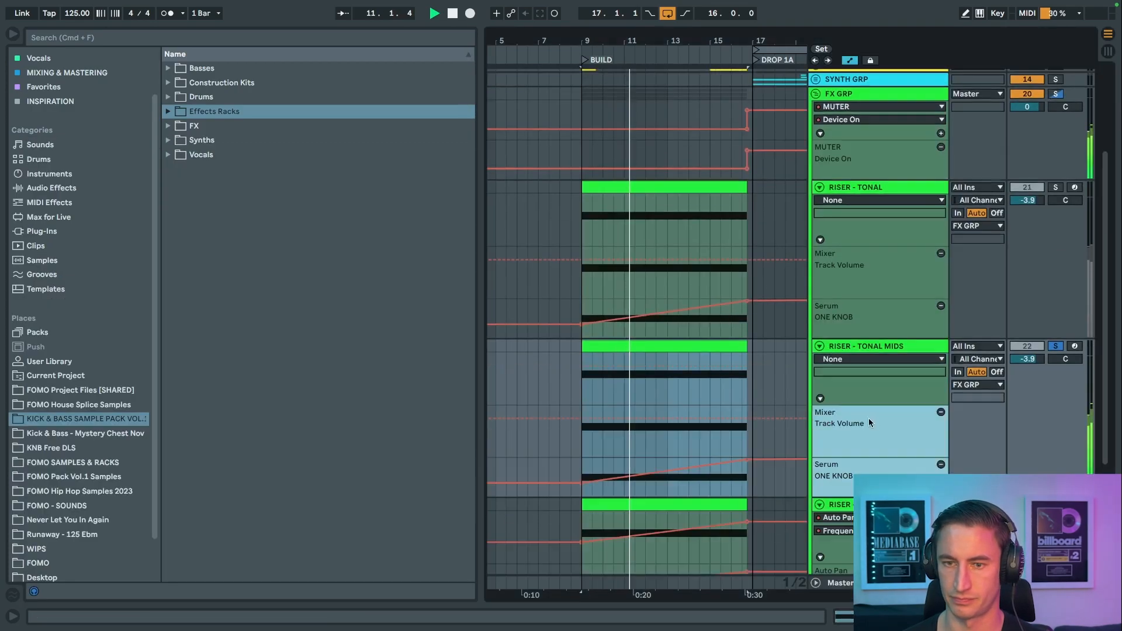
scroll(689, 340, "down", 3)
key("a")
key("a")
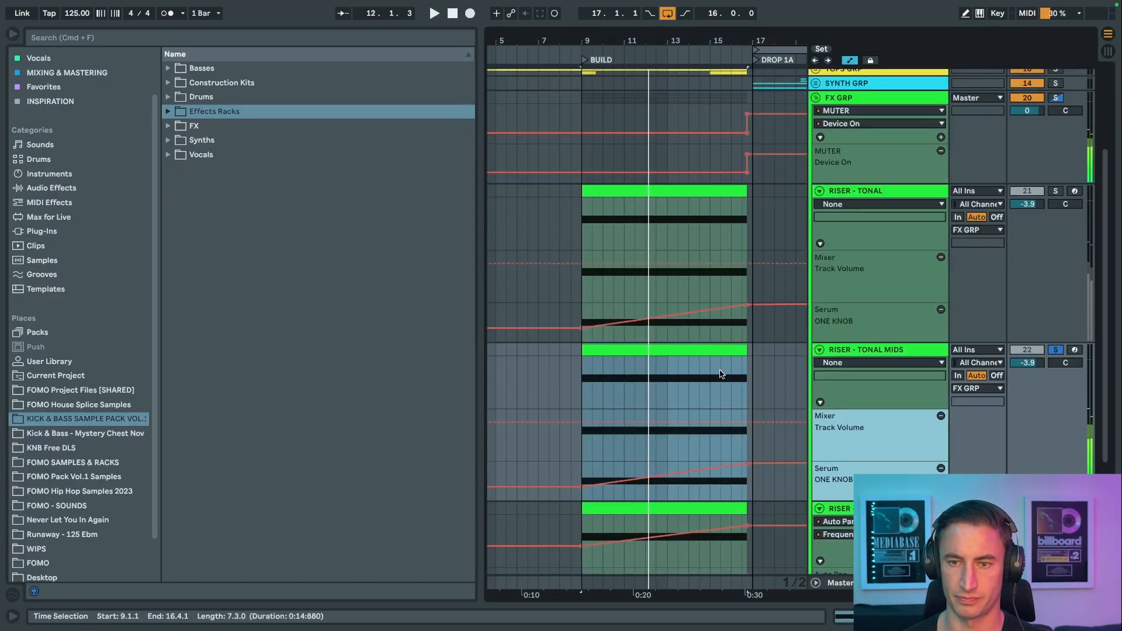
scroll(736, 385, "down", 3)
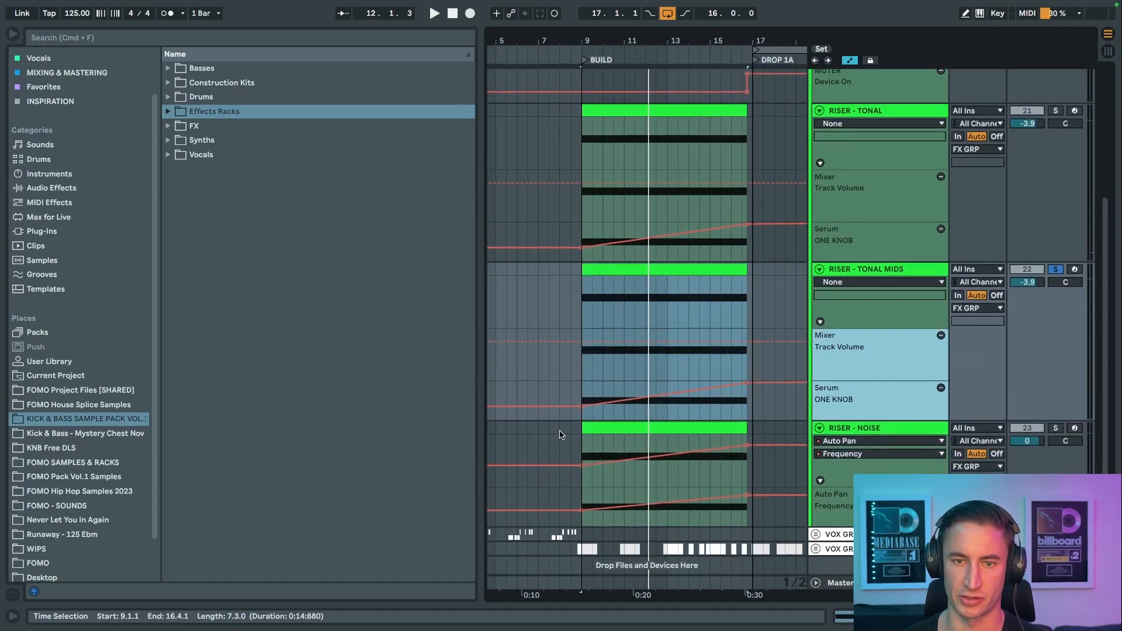
Step: Lower the start of RISER - TONAL MIDS' ONE KNOB ramp to the minimum, move its end point to about bar 11, and play it
left_click_drag(580, 407, 580, 406)
left_click_drag(751, 389, 625, 384)
key("space")
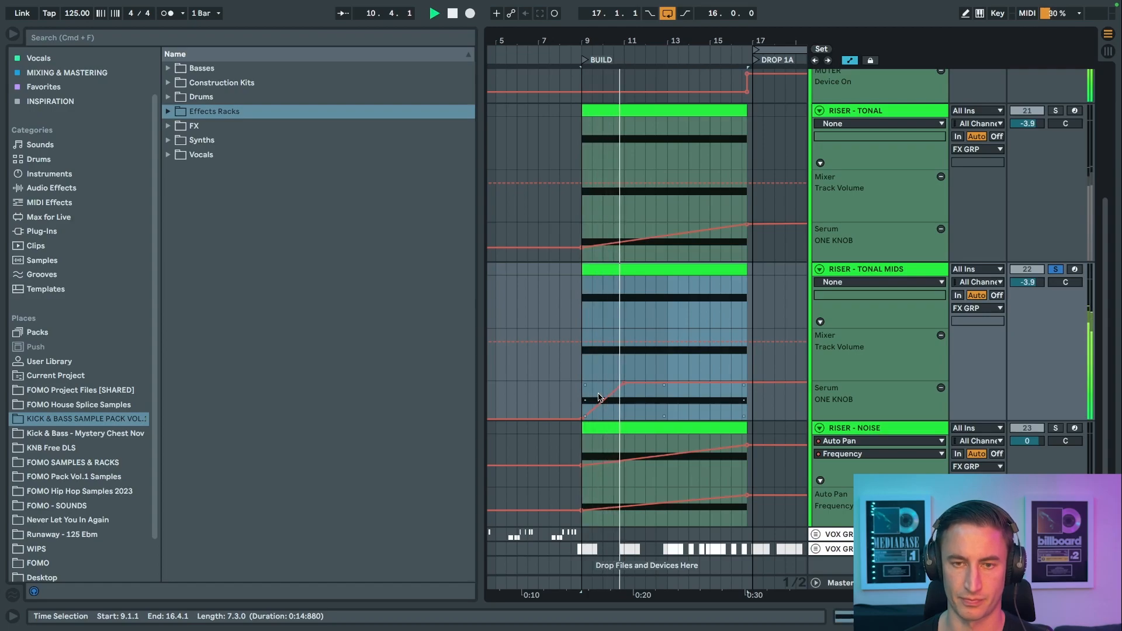
Step: Hide the automation across the arrangement and solo RISER - NOISE
key("a")
scroll(601, 398, "down", 3)
scroll(689, 282, "right", 1)
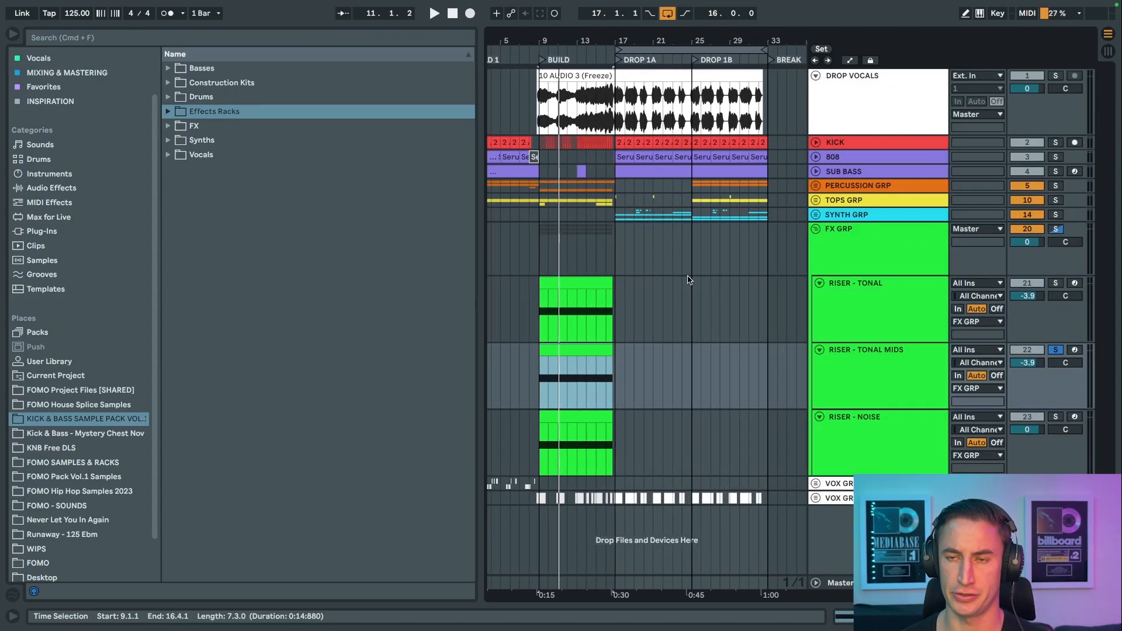
left_click(874, 243)
left_click(1069, 438)
left_click(1056, 417)
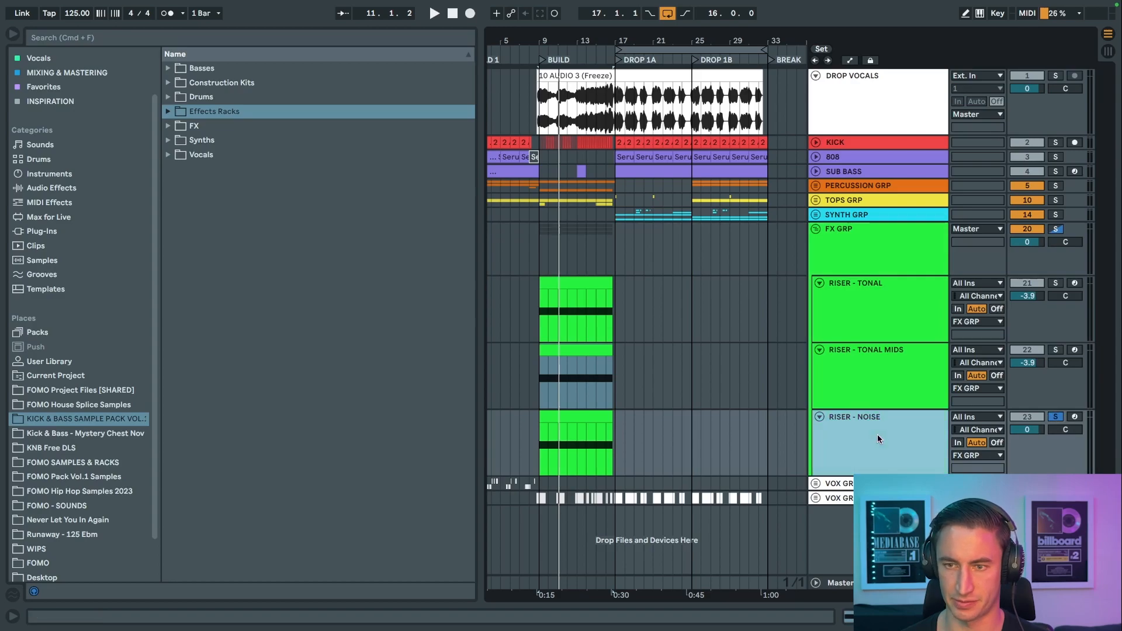
Step: Show RISER - NOISE's automation and device chain, and open its Serum, moving the plugin window to reveal the whole patch
double_click(878, 433)
key("a")
scroll(655, 275, "down", 3)
scroll(655, 276, "left", 1)
left_click(91, 513)
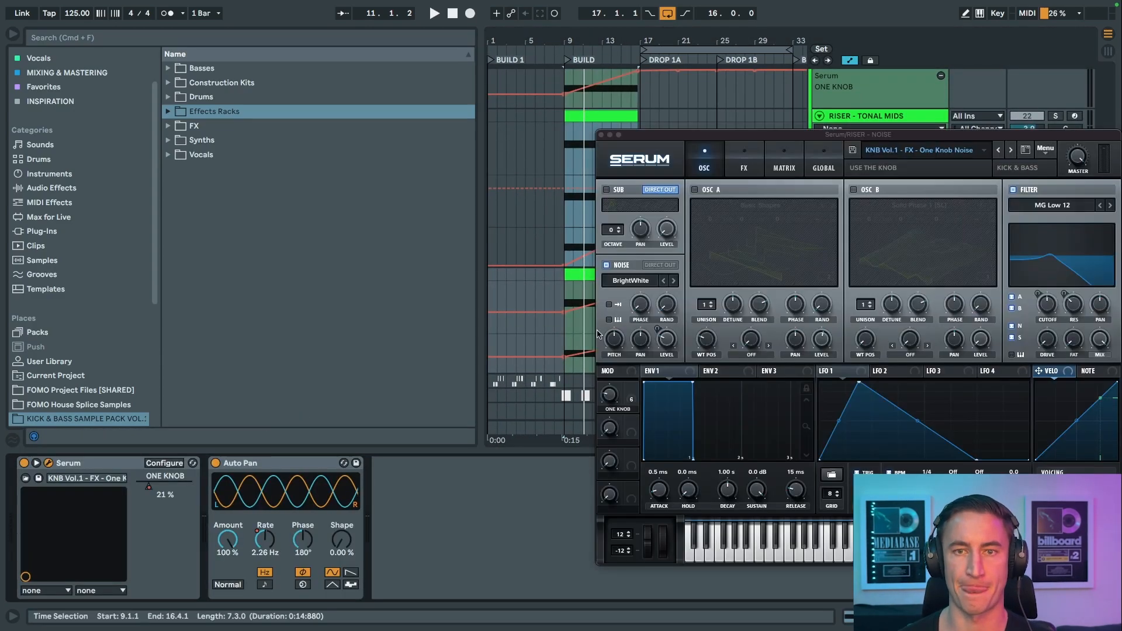
left_click_drag(698, 134, 442, 95)
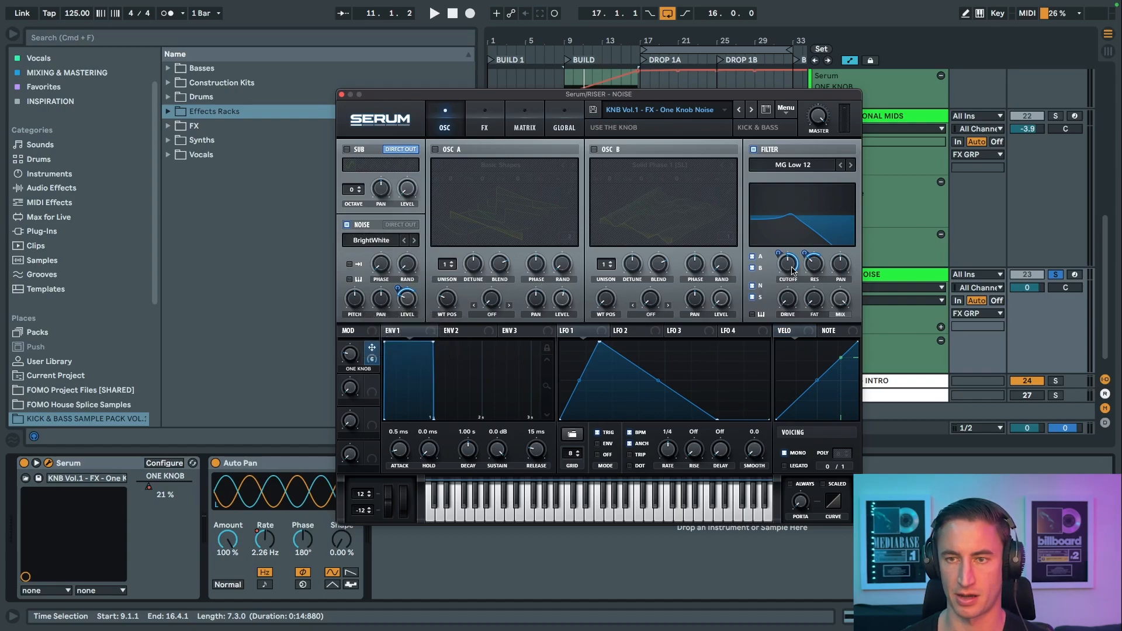
Step: Examine which effects ONE KNOB controls in RISER - NOISE's Serum, play the riser, and close the plugin
left_click(488, 126)
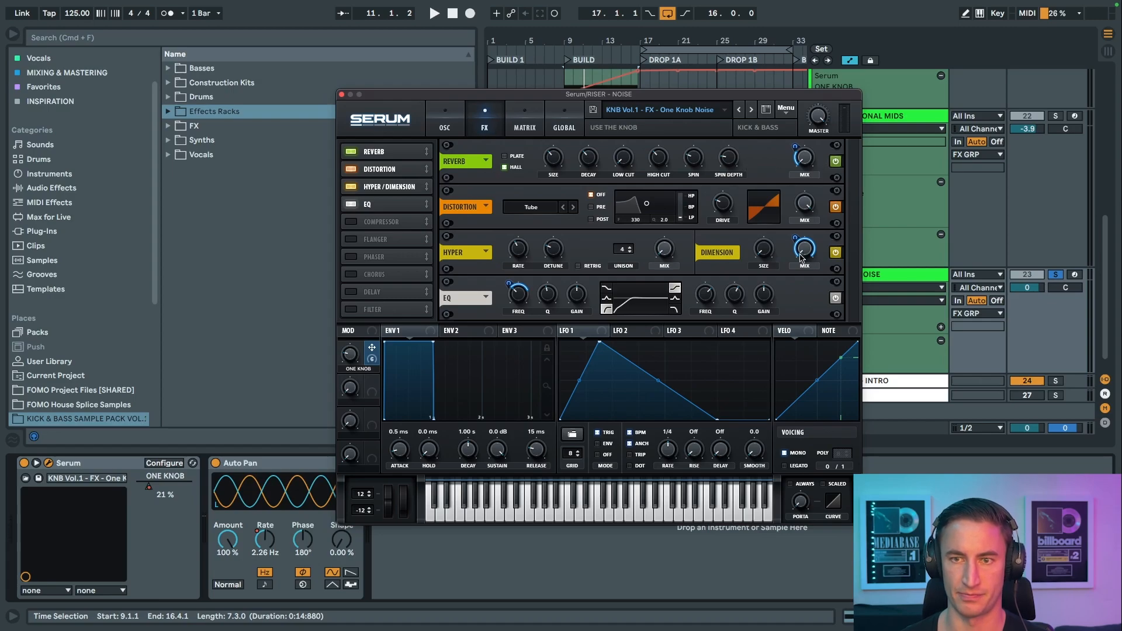
key("space")
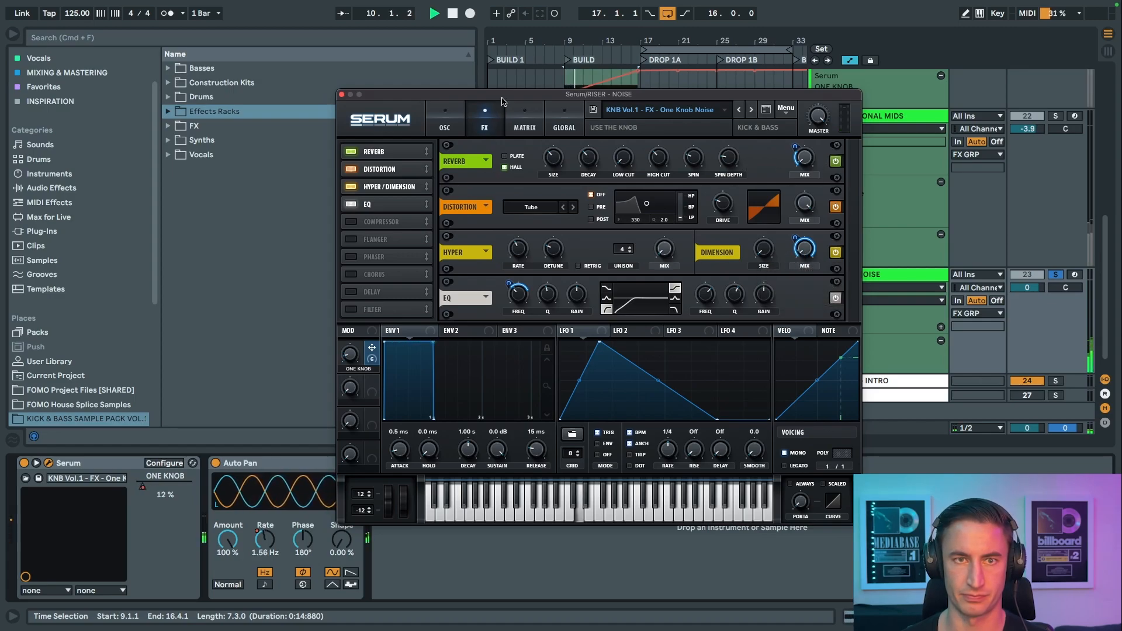
left_click(342, 94)
Step: Play RISER - NOISE from the end of the build and examine how its Auto Pan Frequency automation shapes the sound
key("space")
left_click(621, 323)
key("space")
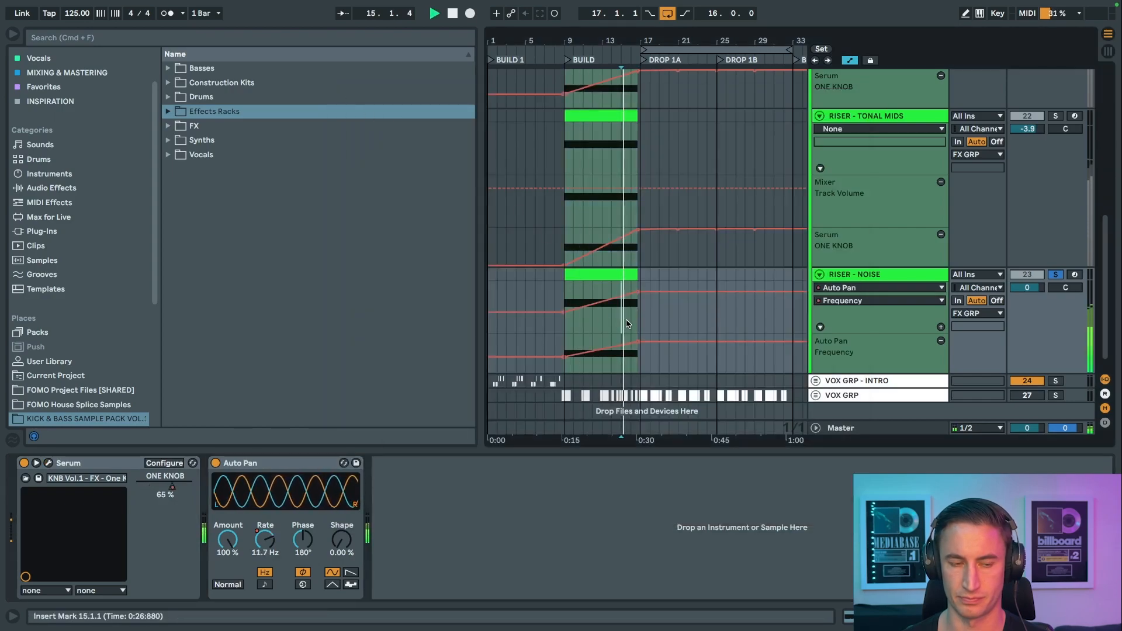
left_click_drag(613, 40, 623, 76)
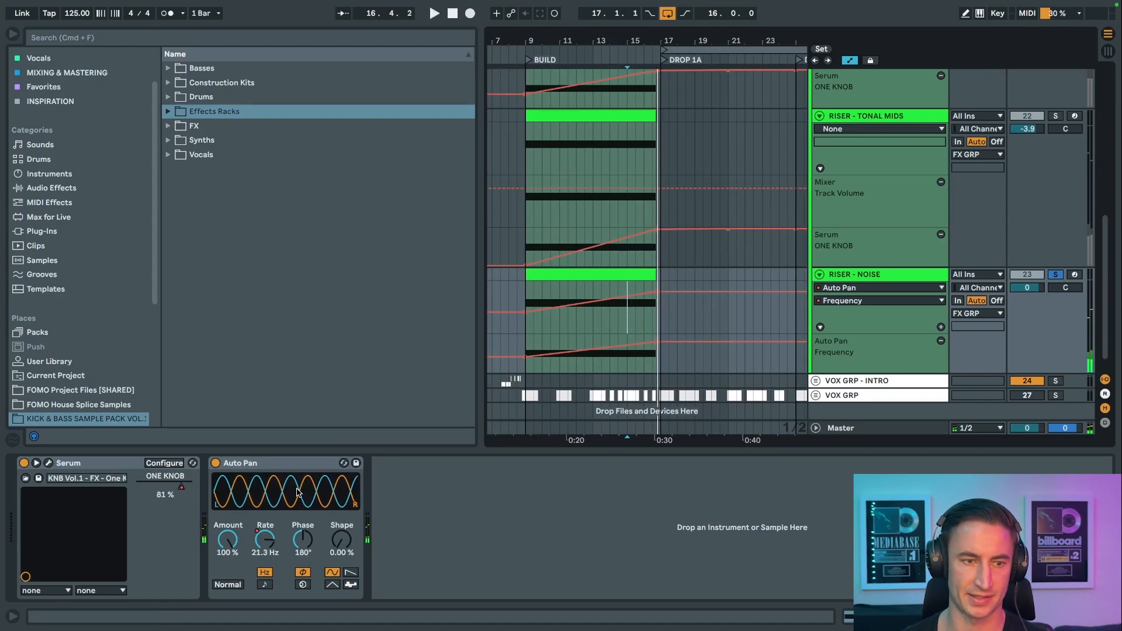
left_click(248, 464)
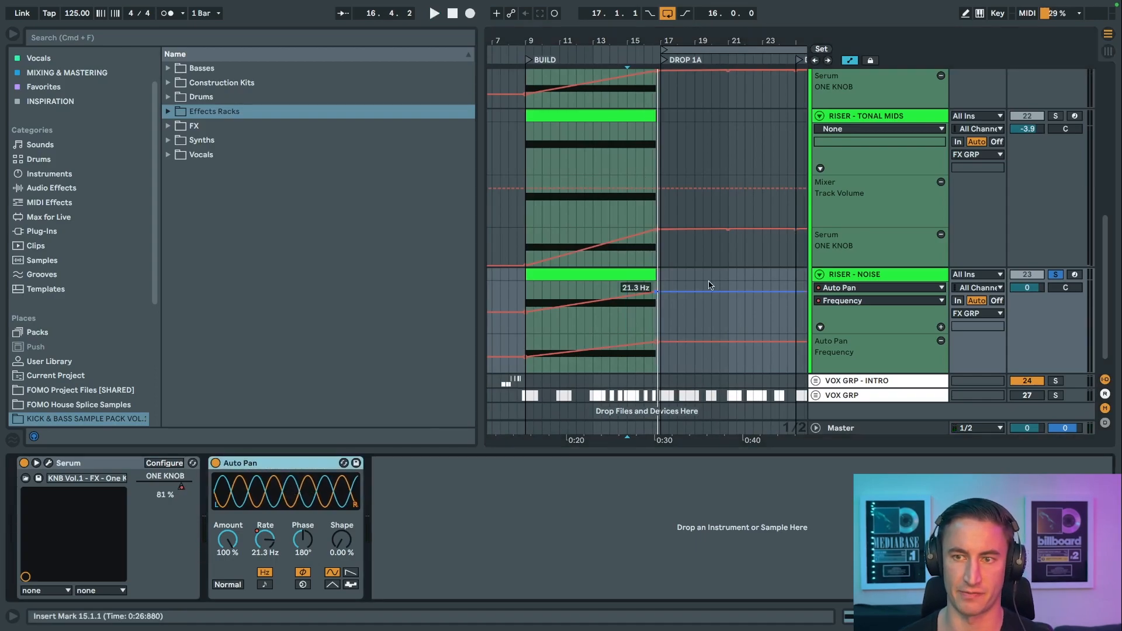
left_click(641, 320)
key("space")
left_click_drag(655, 37, 649, 17)
Step: Hide the automation, solo VOX GRP, and show its device chain with the arrangement focused on DROP 1A
key("a")
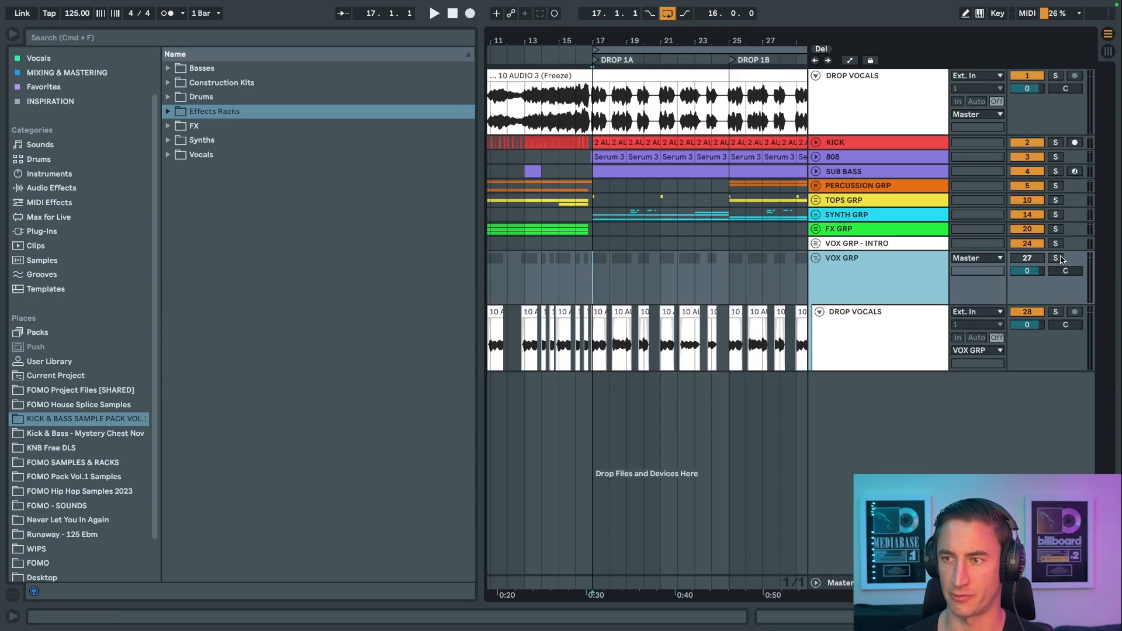
left_click(1059, 258)
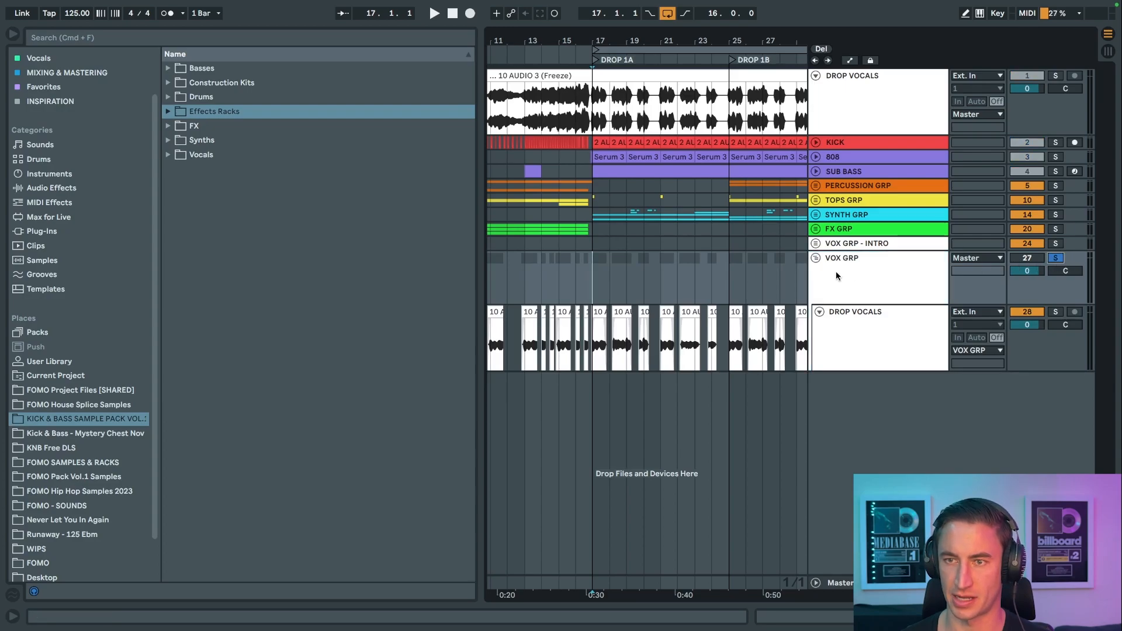
double_click(838, 271)
scroll(737, 277, "left", 1)
scroll(738, 277, "left", 1)
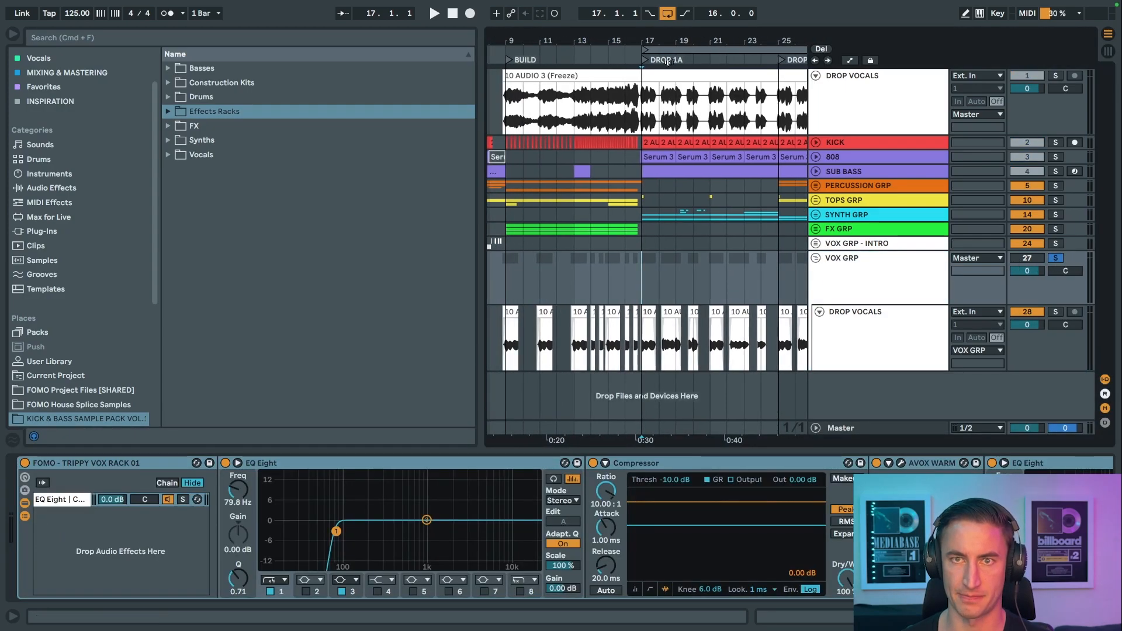
left_click_drag(667, 38, 667, 54)
scroll(708, 288, "left", 1)
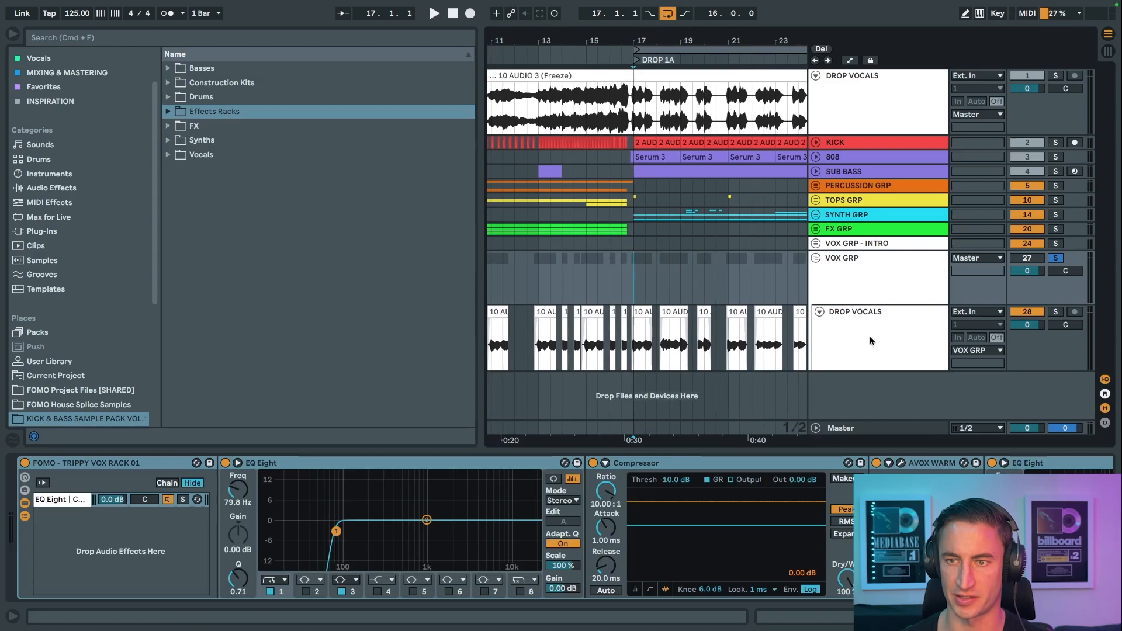
Step: Compare the DROP 1A vocals with FOMO - TRIPPY VOX RACK 01 bypassed and re-enabled
key("space")
left_click(24, 463)
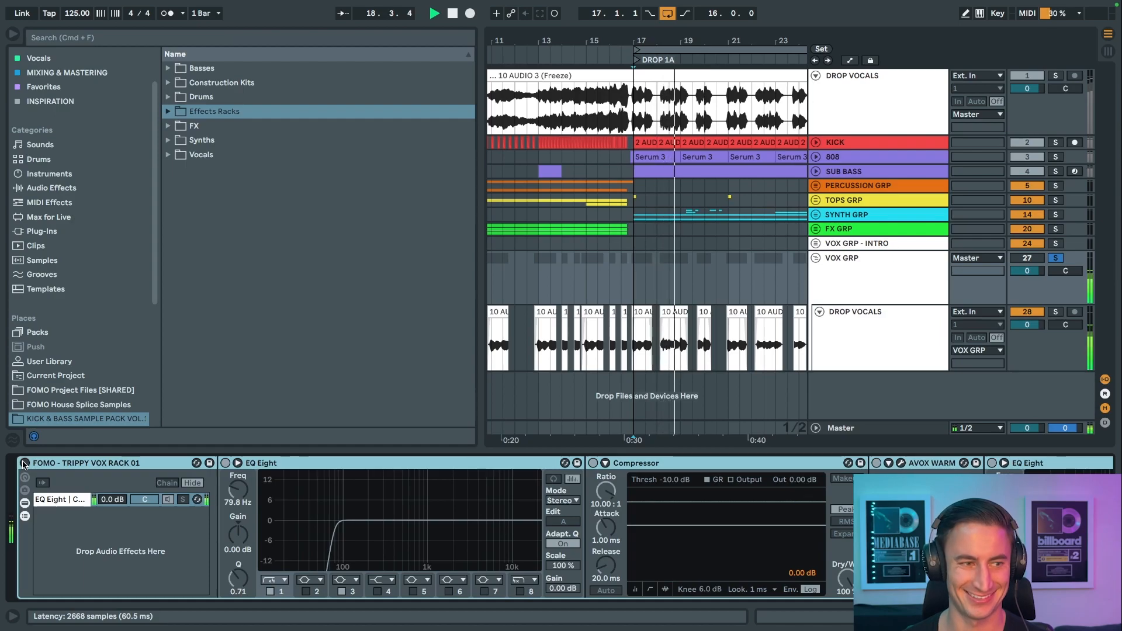
key("space")
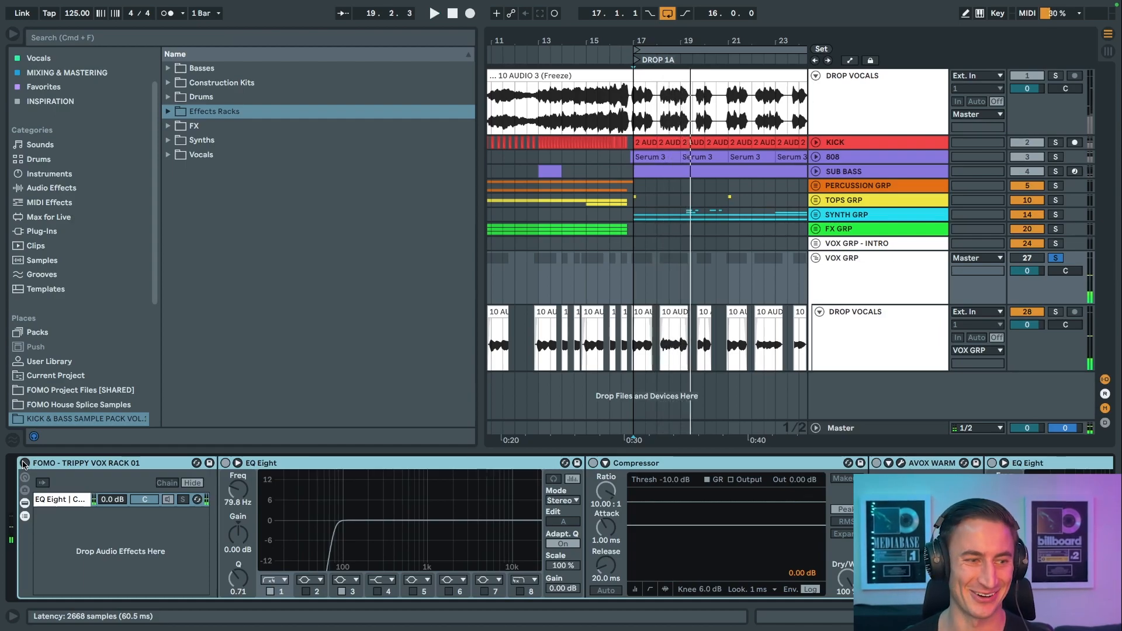
left_click(24, 463)
key("space")
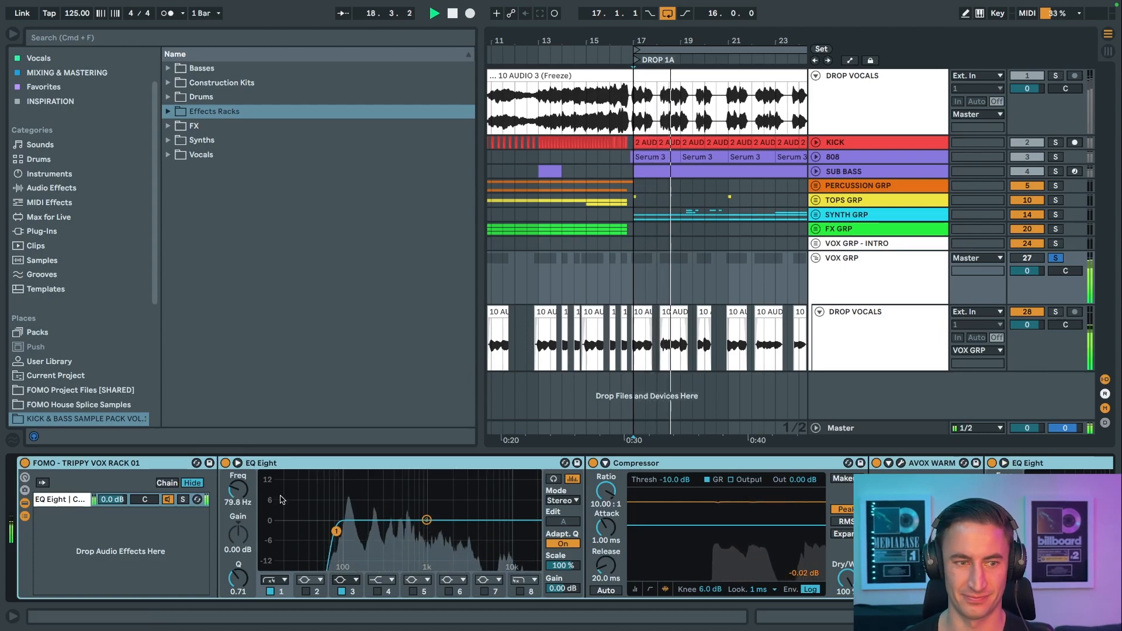
key("space")
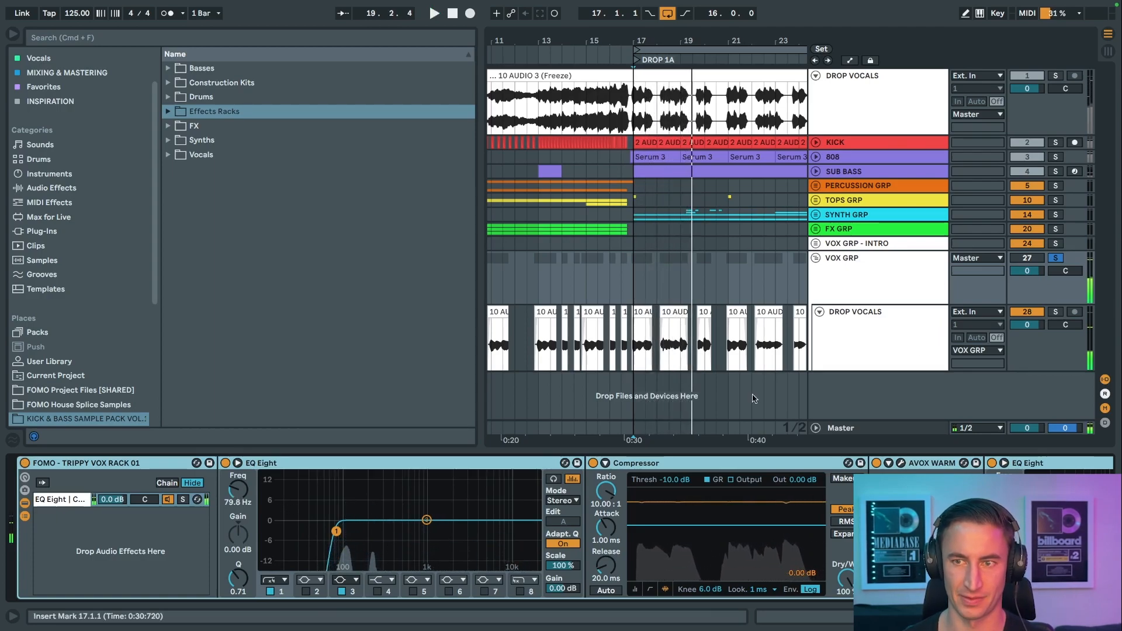
Step: Compare the effects on VOX GRP with those on the DROP VOCALS track inside it
left_click(875, 279)
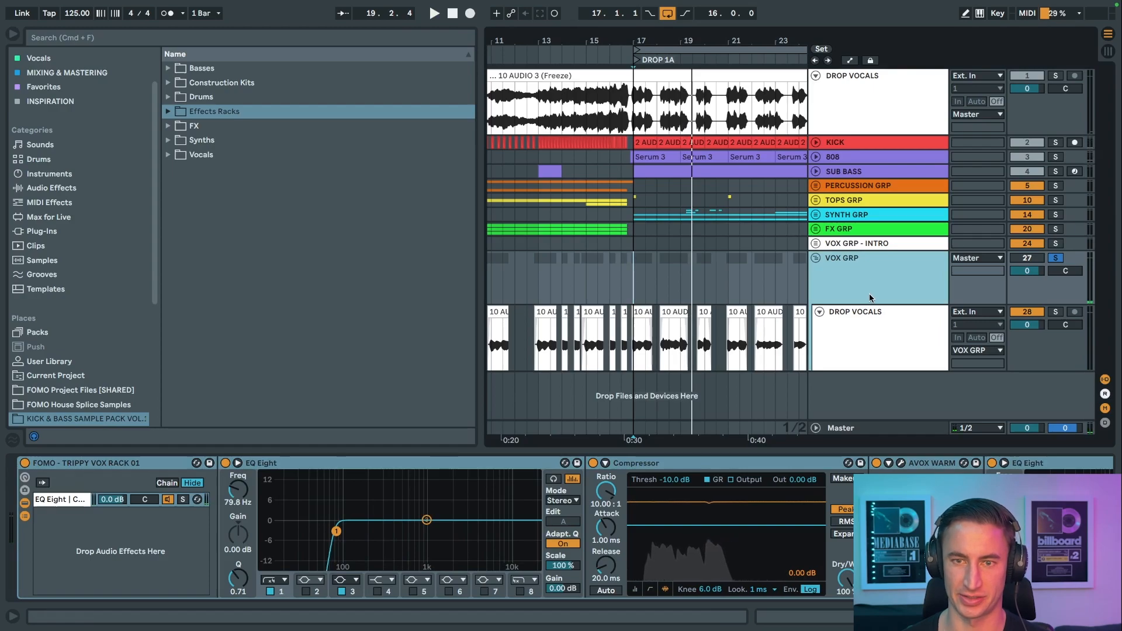
left_click(865, 319)
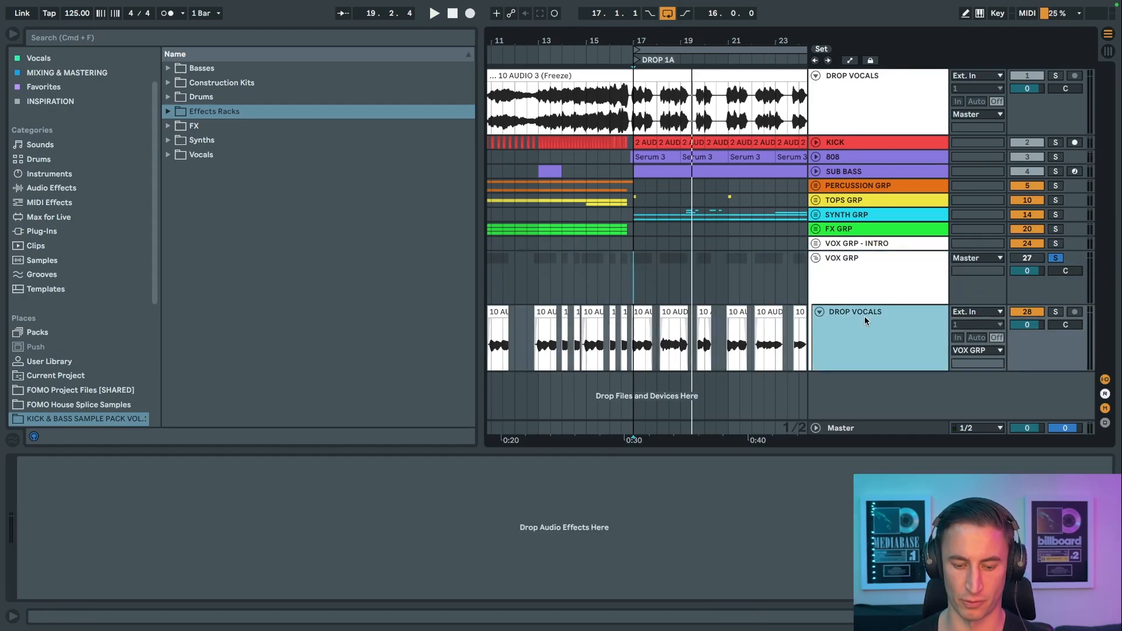
key("super+t")
left_click(857, 374)
key("Delete")
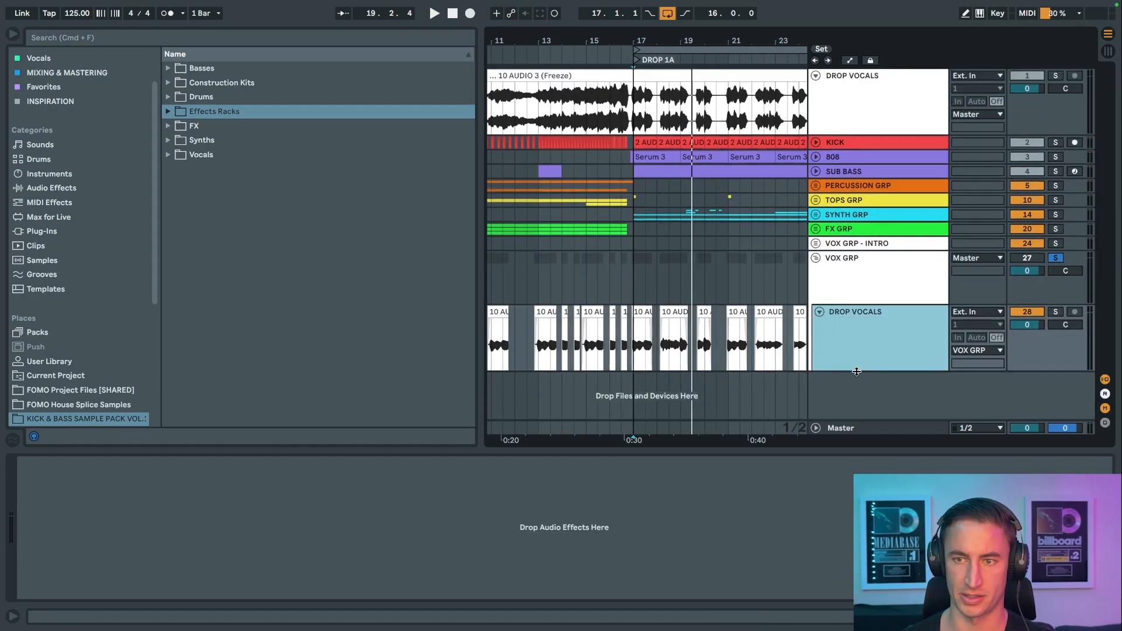
Step: Audition VOX GRP's effects rack over the DROP 1A vocals with only the first EQ Eight active, and again with the Compressor added
left_click(862, 288)
left_click(857, 342)
left_click(870, 292)
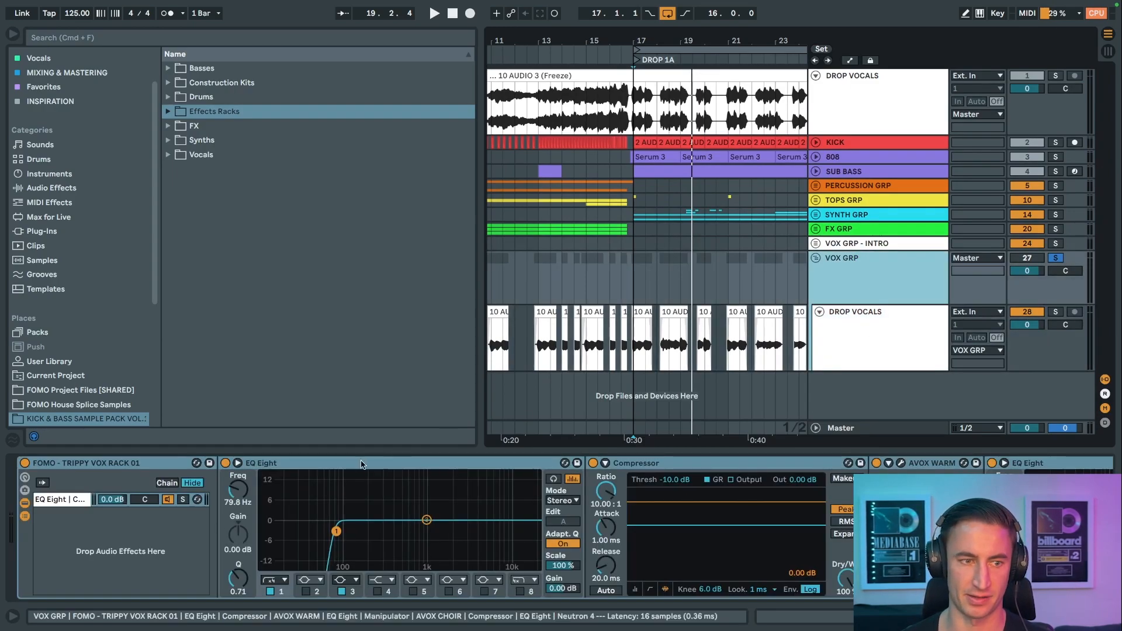
left_click(295, 466)
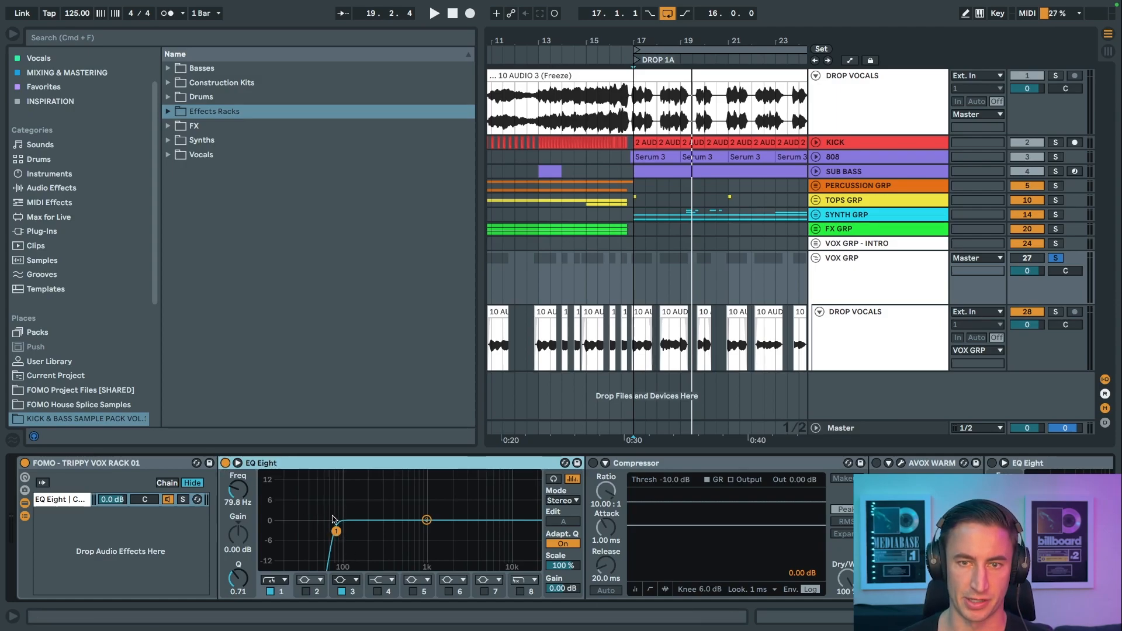
key("space")
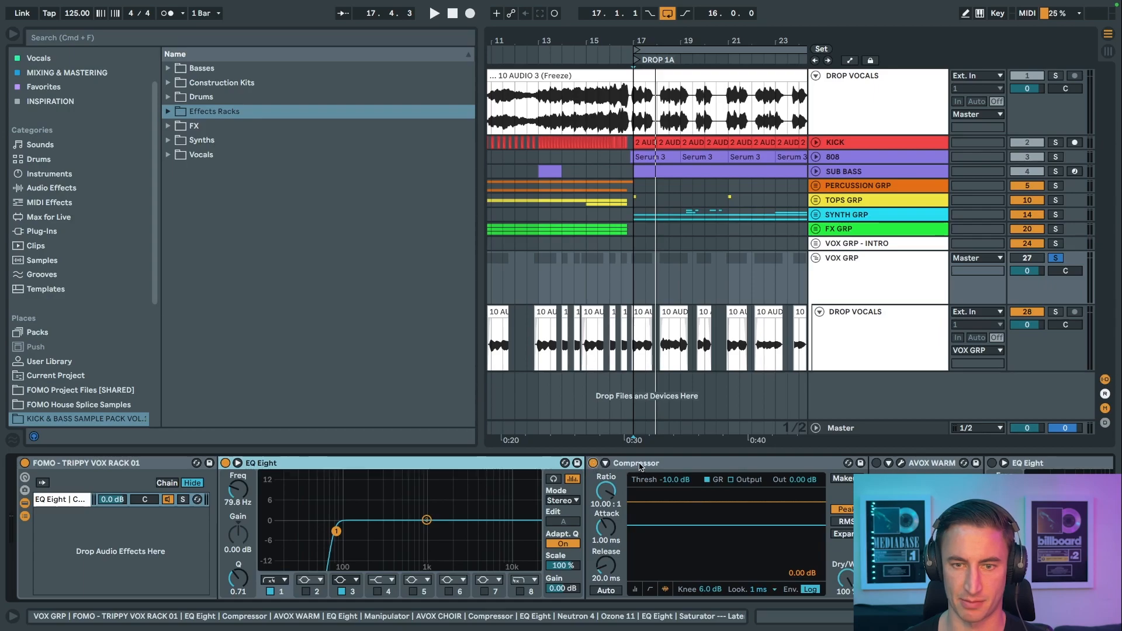
key("space")
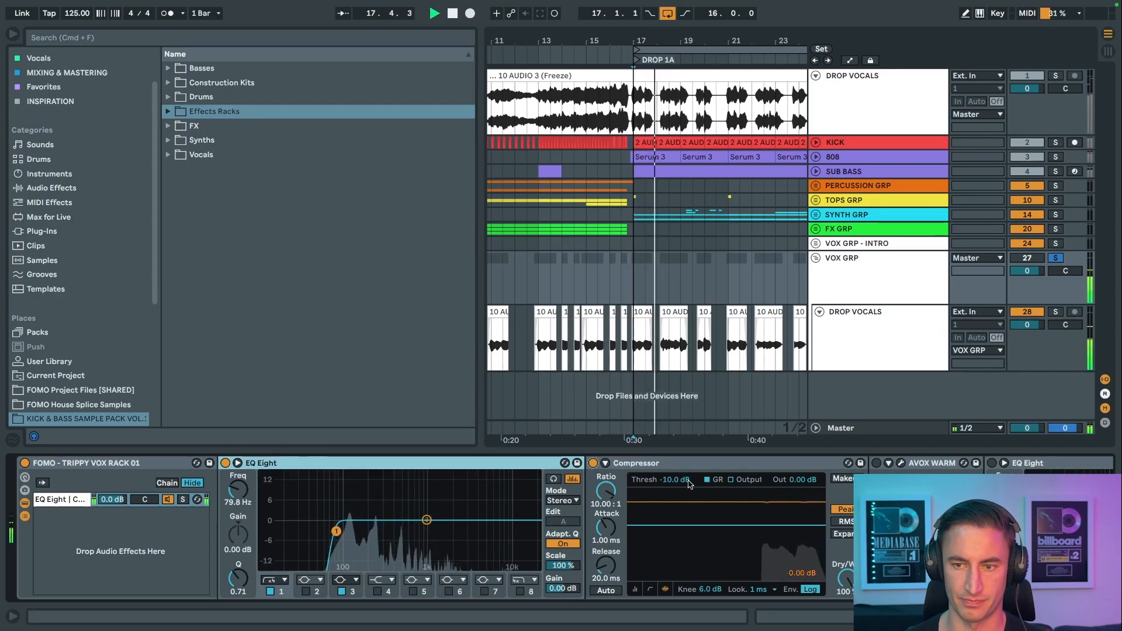
Step: Replay the DROP 1A vocals on VOX GRP with the first EQ Eight and the Compressor active
key("space")
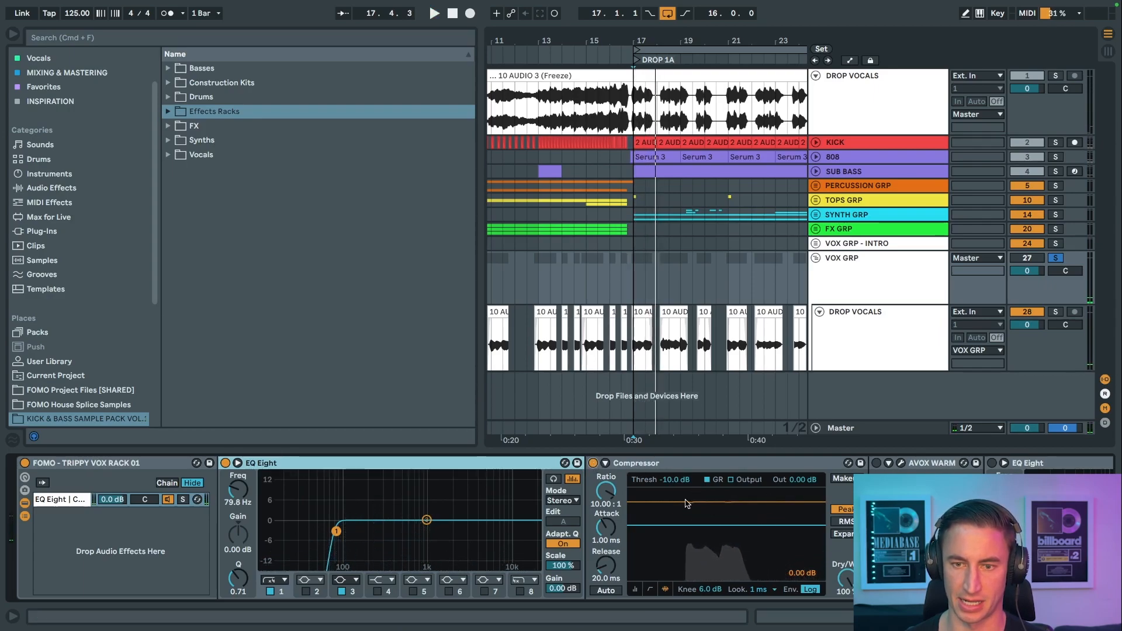
scroll(698, 513, "right", 5)
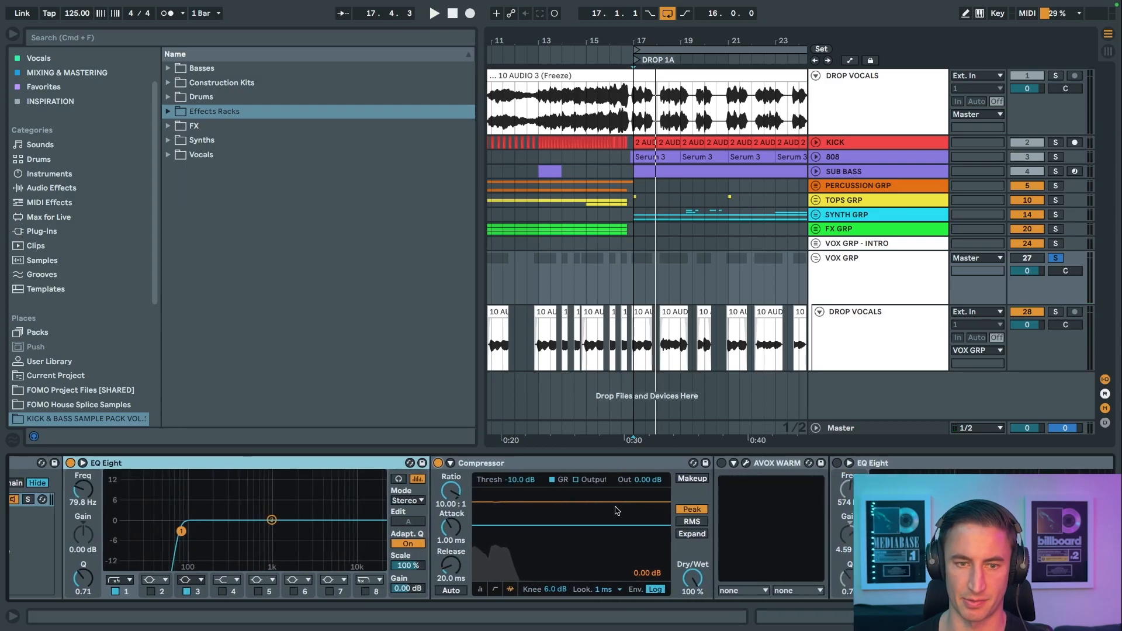
key("space")
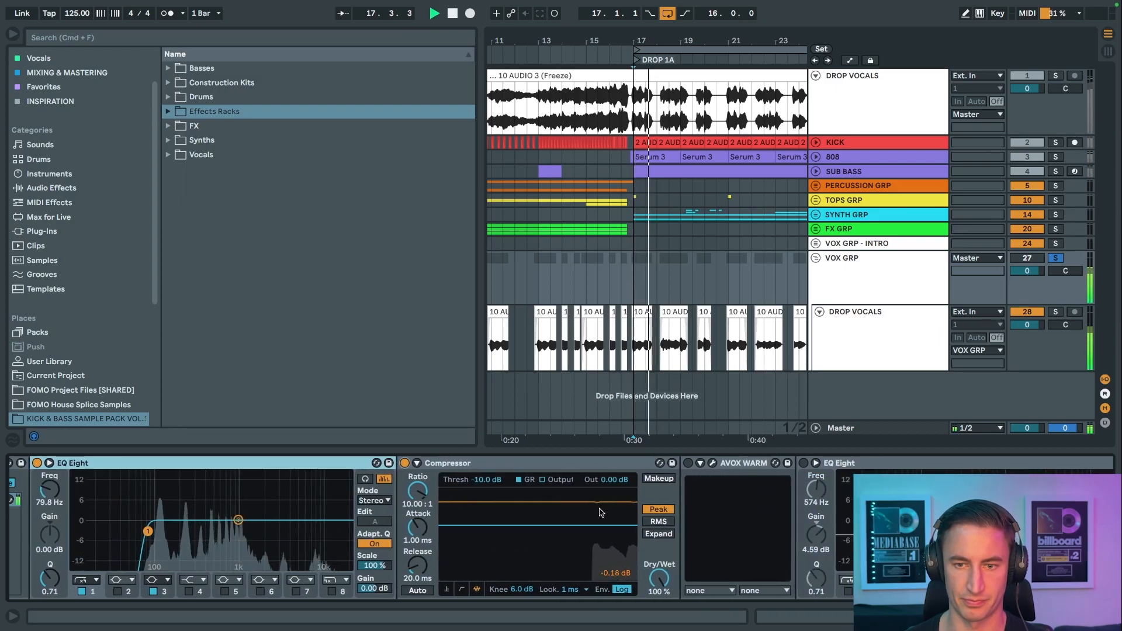
key("space")
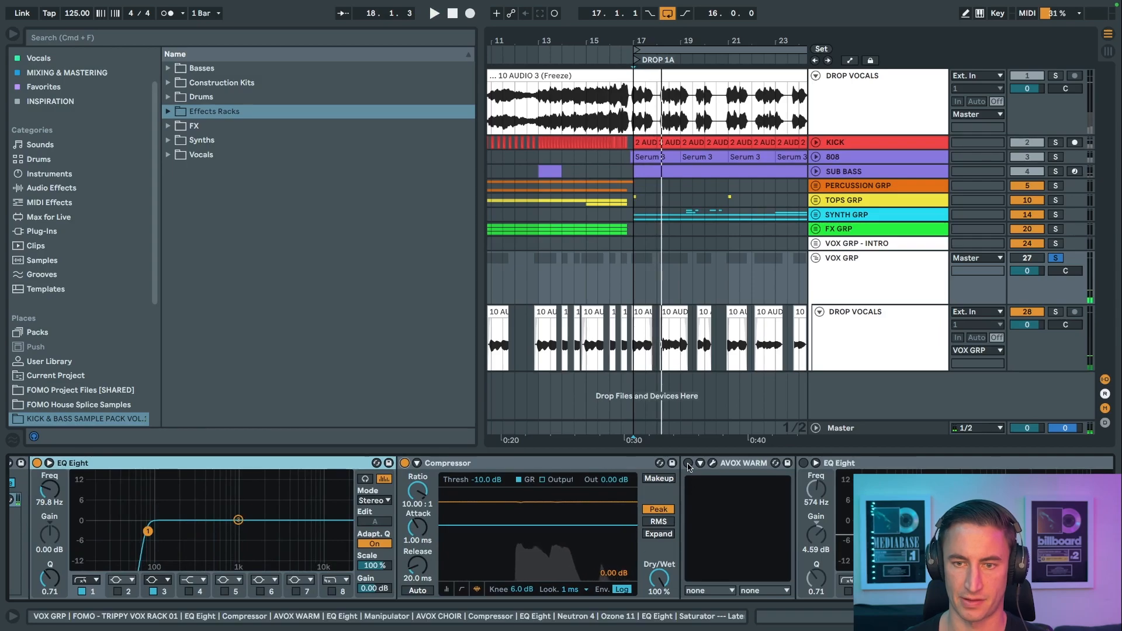
Step: Activate AVOX WARM on VOX GRP, open its plug-in window, and audition the DROP 1A vocals through it
left_click(688, 463)
scroll(685, 470, "right", 1)
left_click(648, 463)
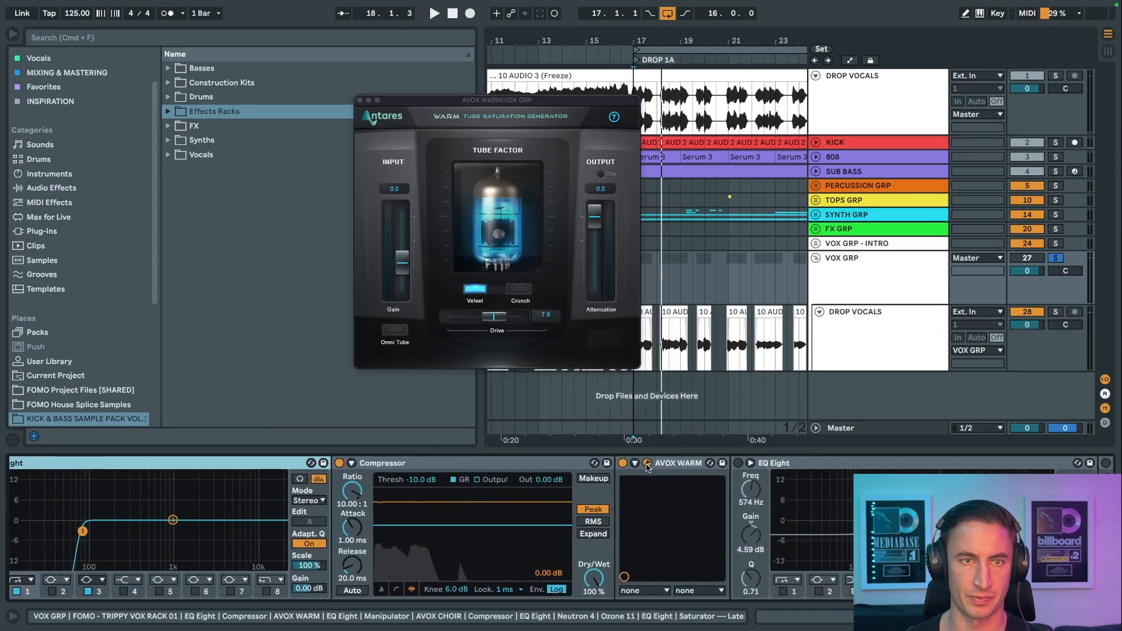
key("space")
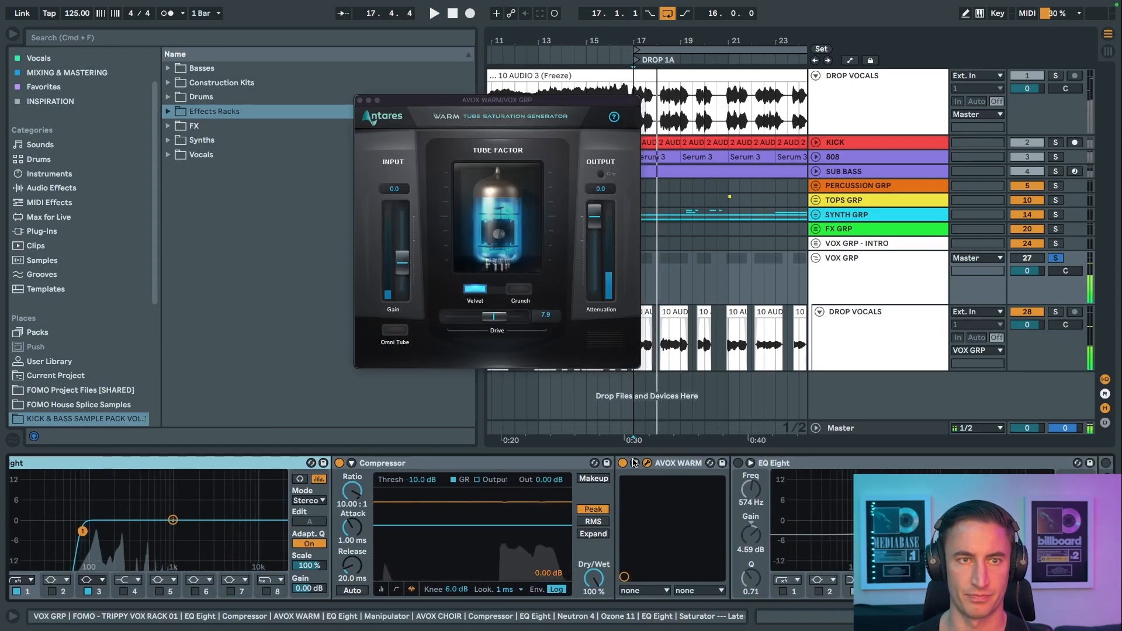
key("space")
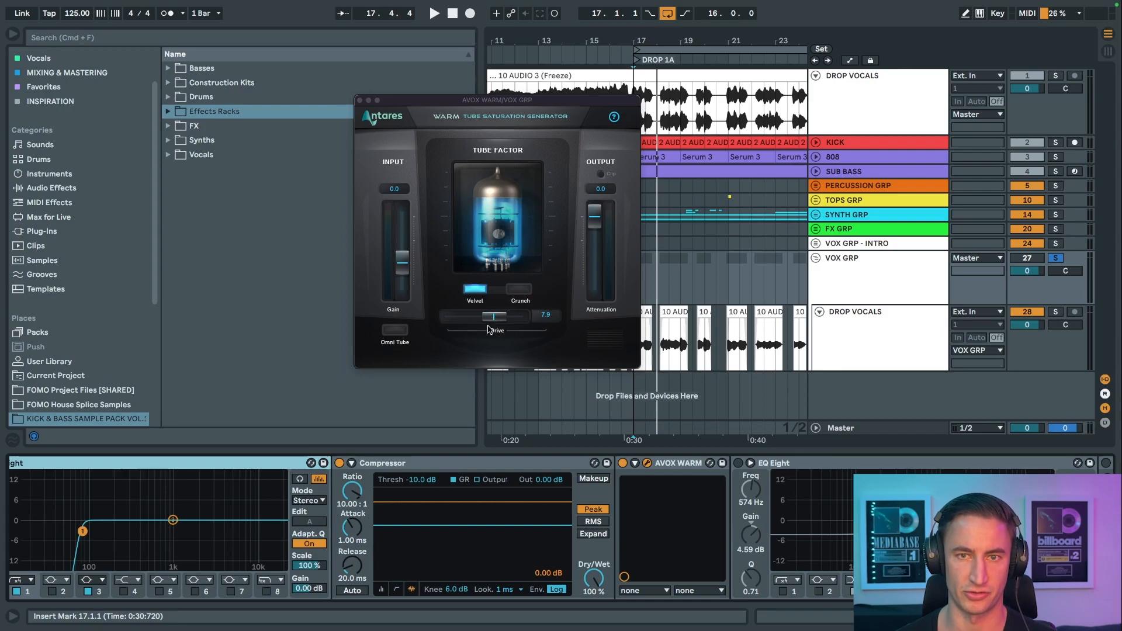
key("space")
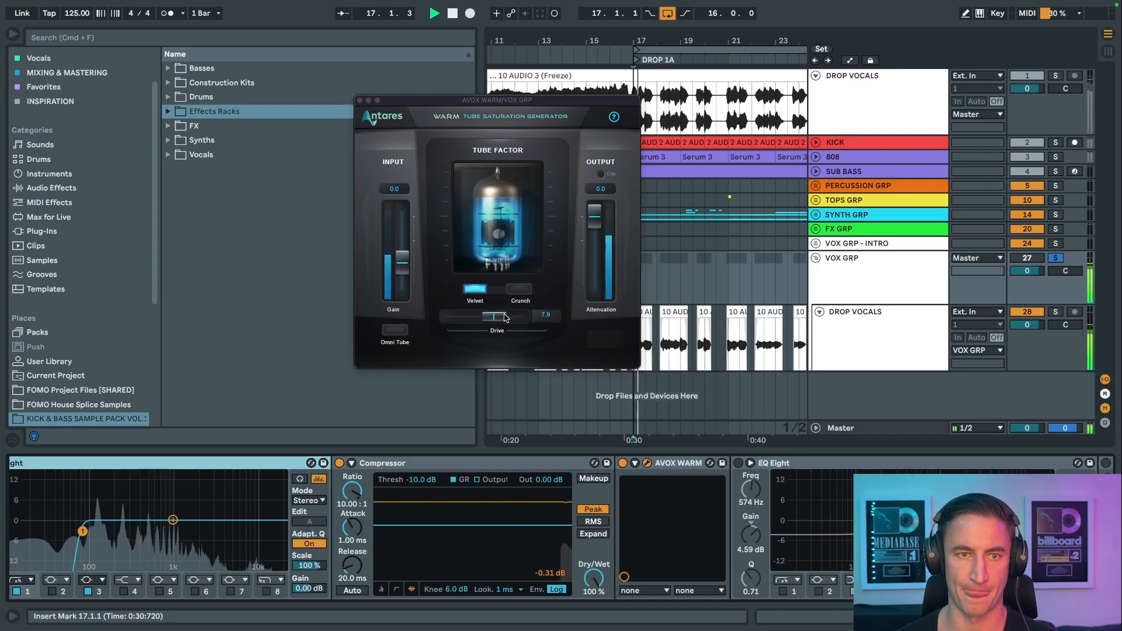
Step: Compare the vocals with AVOX WARM bypassed and re-enabled, and close its plug-in window
left_click(622, 462)
left_click(622, 462)
key("space")
key("space")
left_click(647, 463)
Step: Activate the EQ Eight following AVOX WARM and audition the DROP 1A vocals with it
left_click(738, 463)
scroll(737, 463, "right", 3)
left_click(726, 464)
scroll(710, 502, "right", 2)
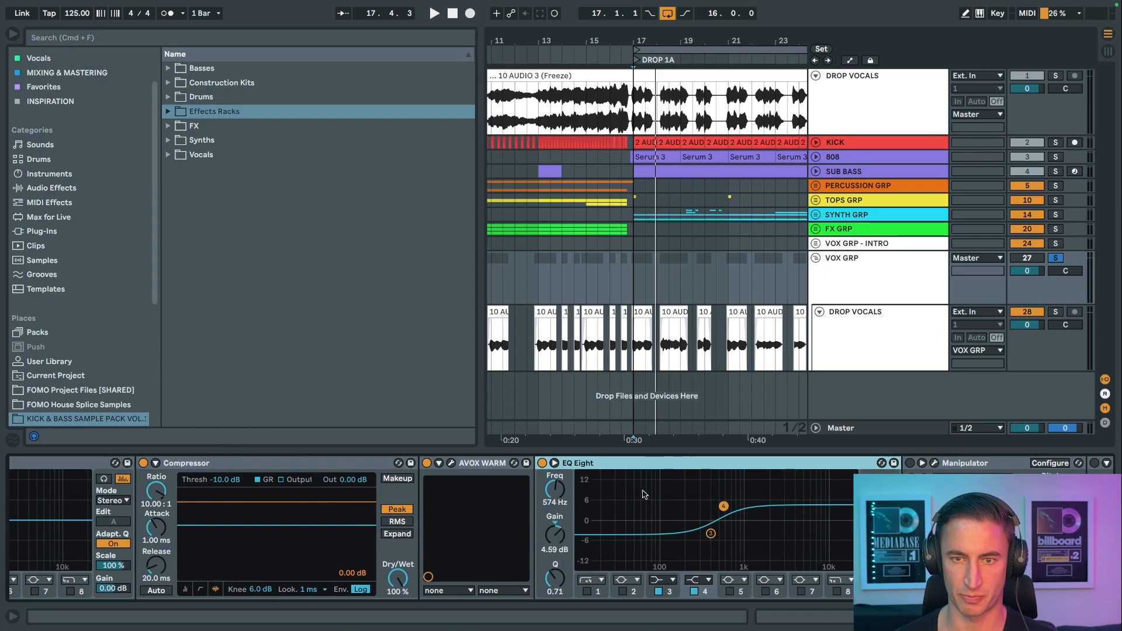
key("space")
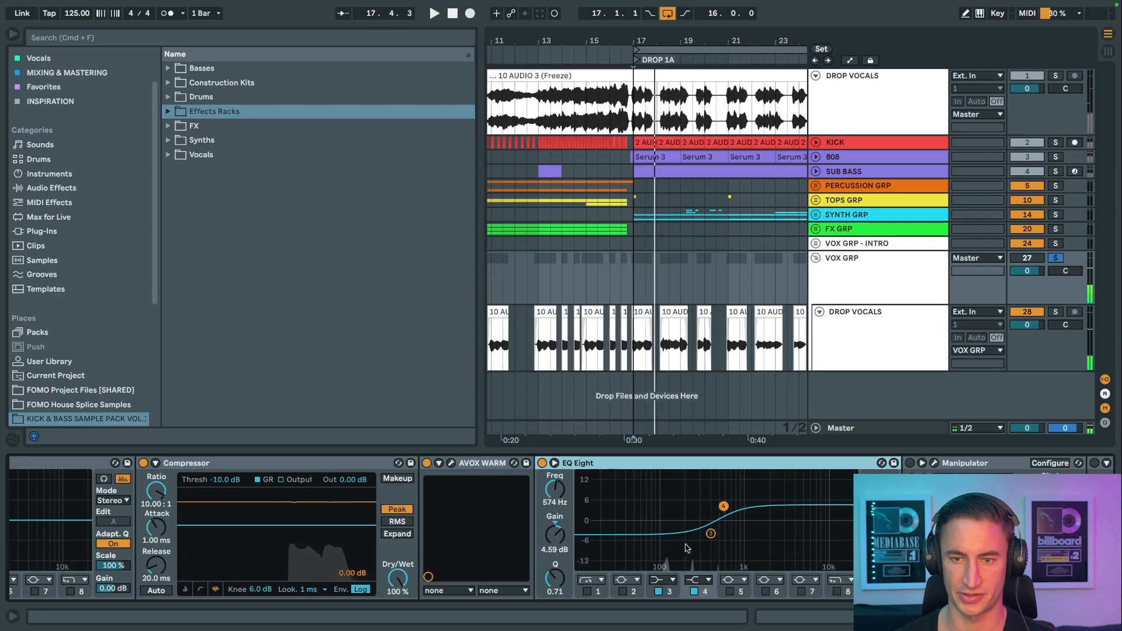
Step: Activate Manipulator, open its plug-in window, and audition the DROP 1A vocals through it
scroll(707, 510, "right", 7)
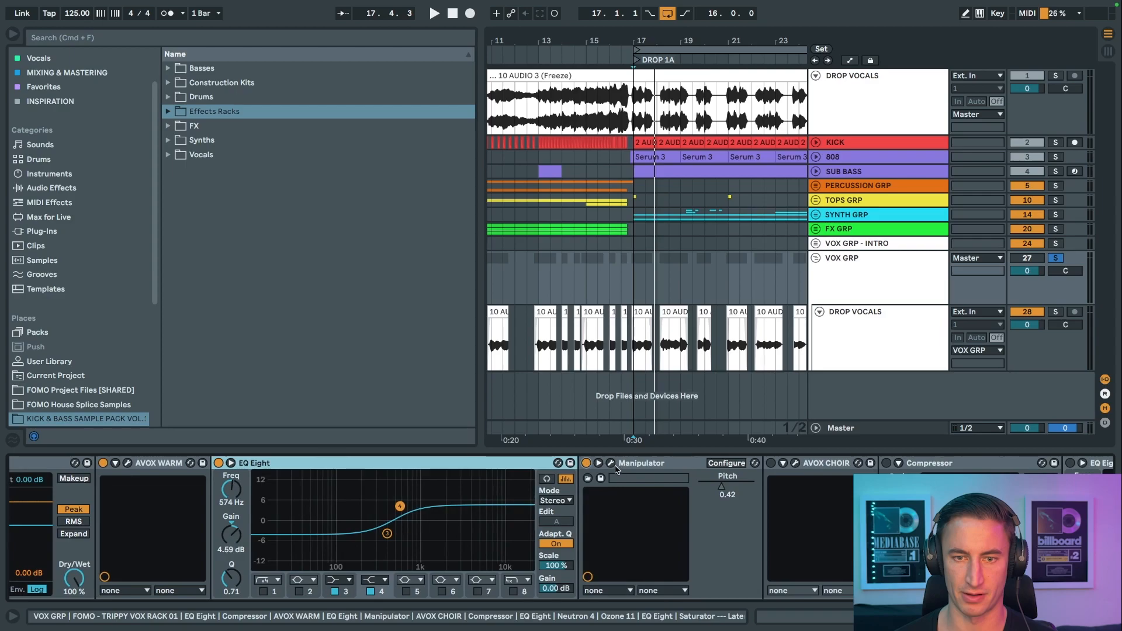
left_click(611, 464)
left_click_drag(636, 110, 501, 76)
key("space")
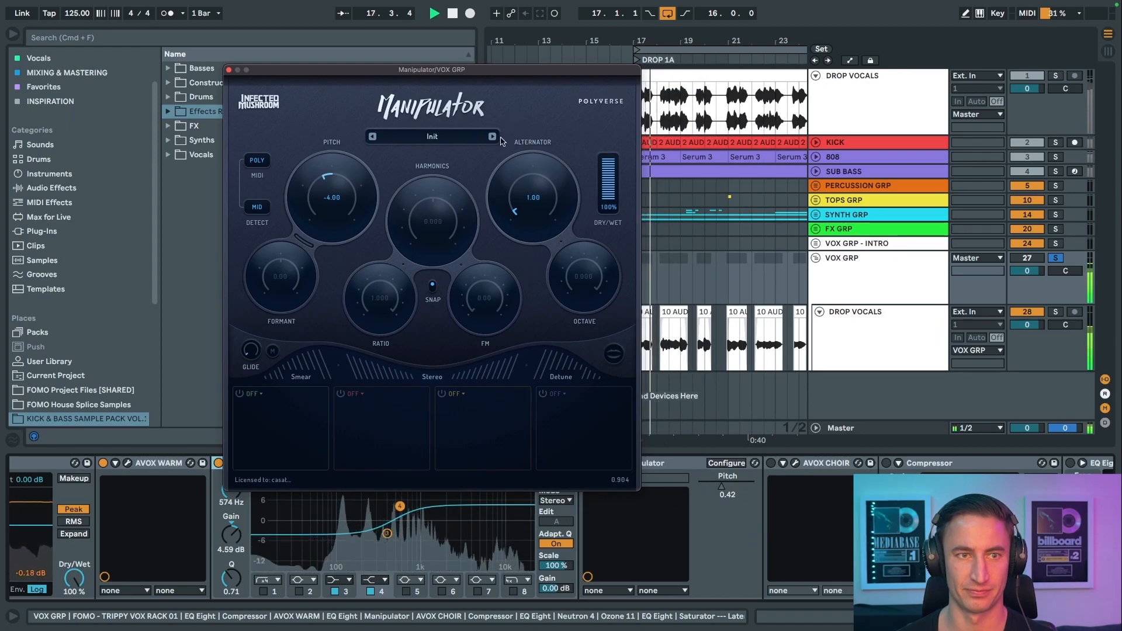
key("space")
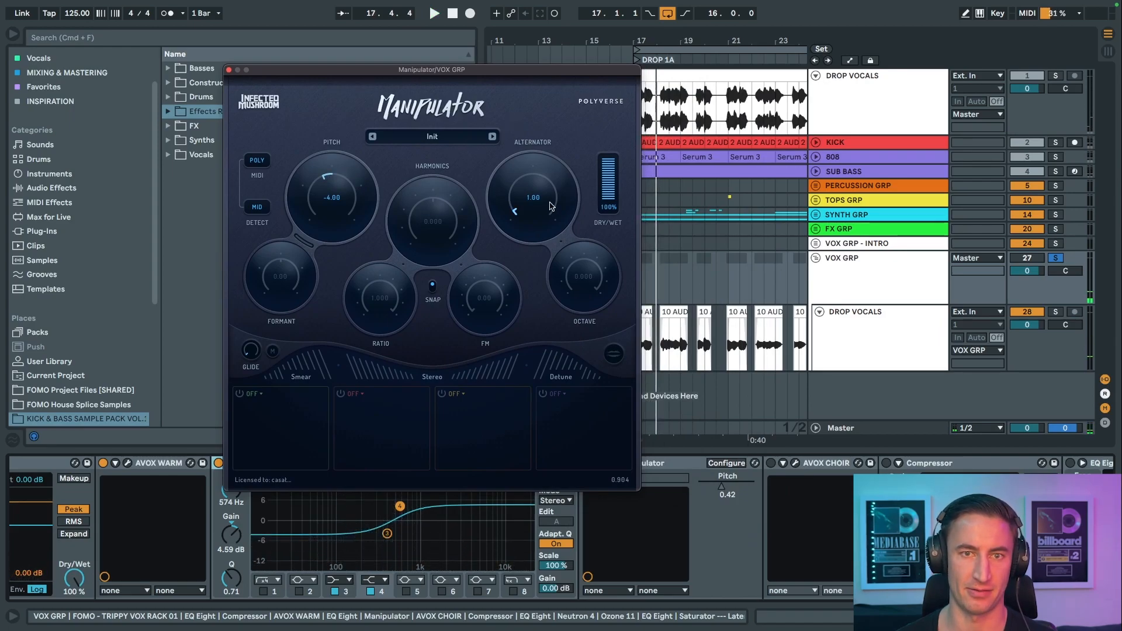
Step: Try Manipulator's Alternator at 2.00 during playback, return it to 1.00, and close the plug-in window
key("space")
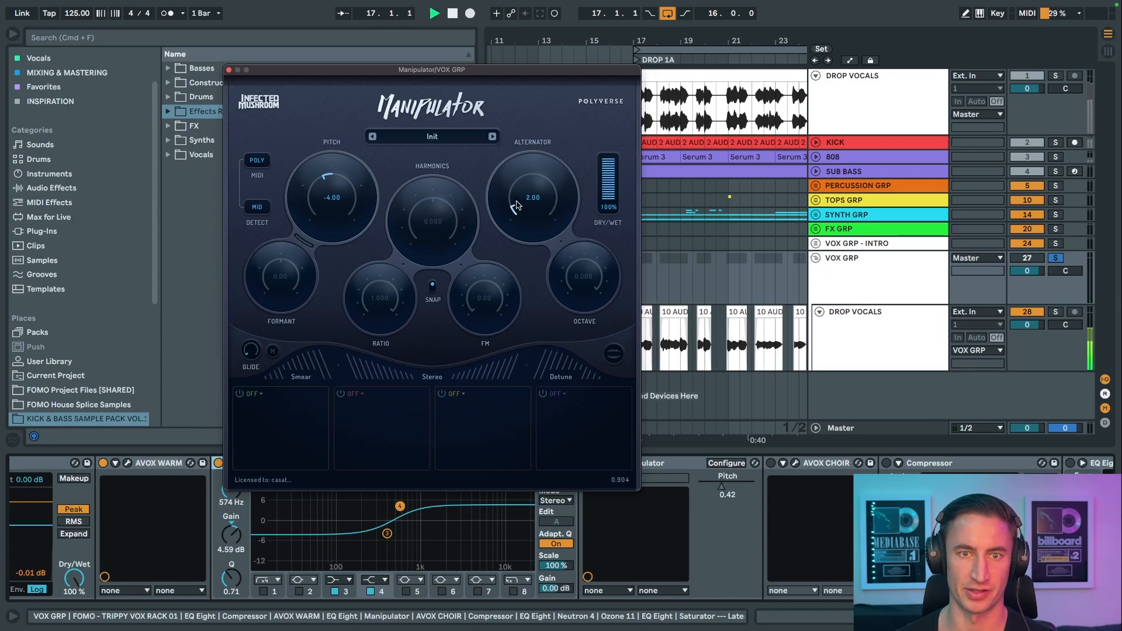
mouse_move(516, 210)
left_mouse_down()
mouse_move(516, 188)
mouse_move(552, 178)
mouse_move(573, 216)
mouse_move(557, 181)
mouse_move(510, 189)
mouse_move(508, 217)
left_mouse_up()
key("space")
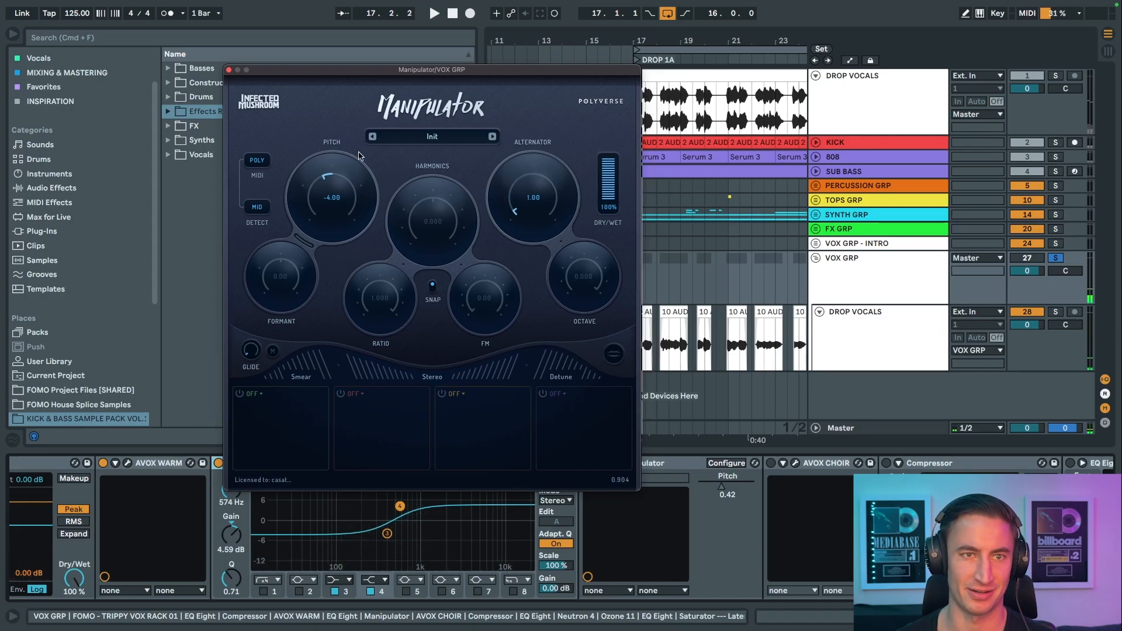
left_click(228, 70)
Step: Activate AVOX CHOIR, audition the DROP 1A vocals with its plug-in window open, and close the window
scroll(619, 526, "right", 5)
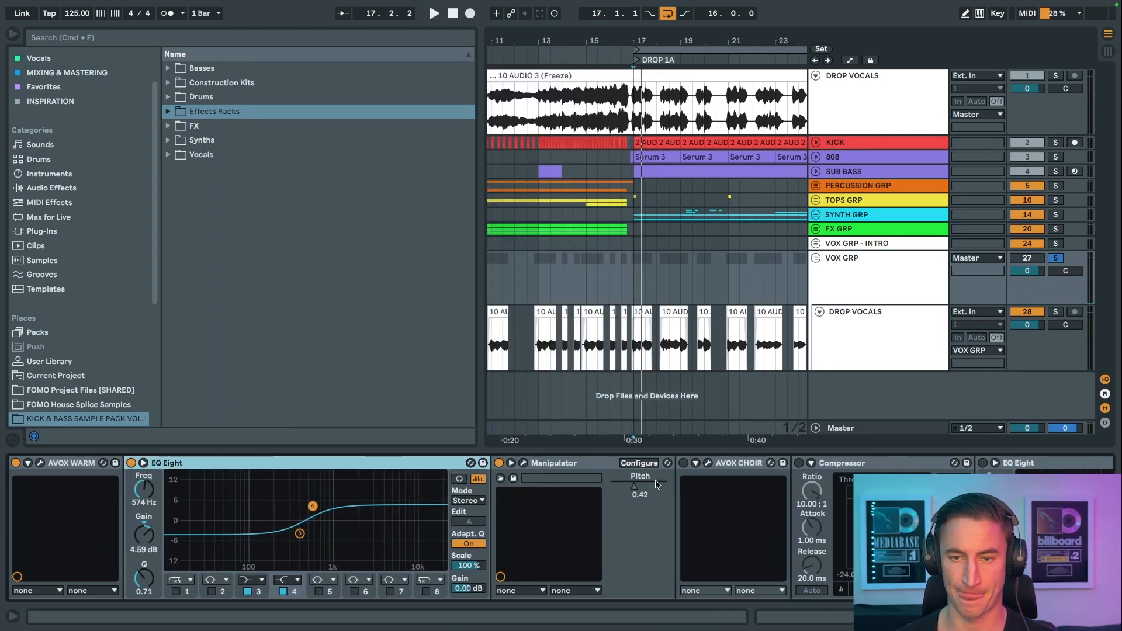
scroll(618, 466, "right", 1)
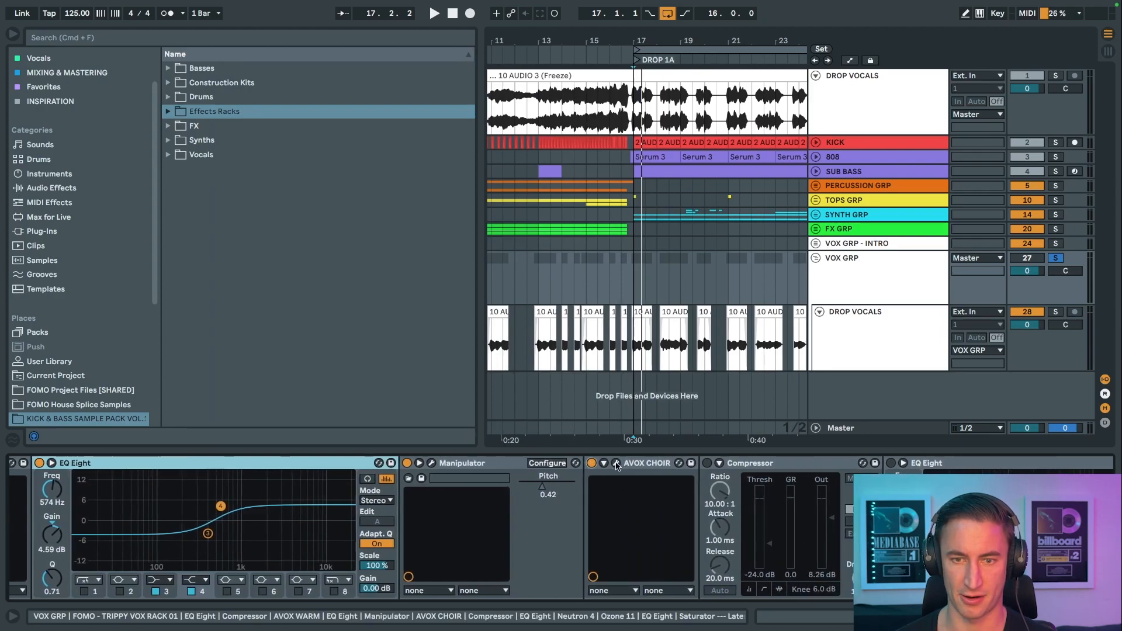
left_click(617, 463)
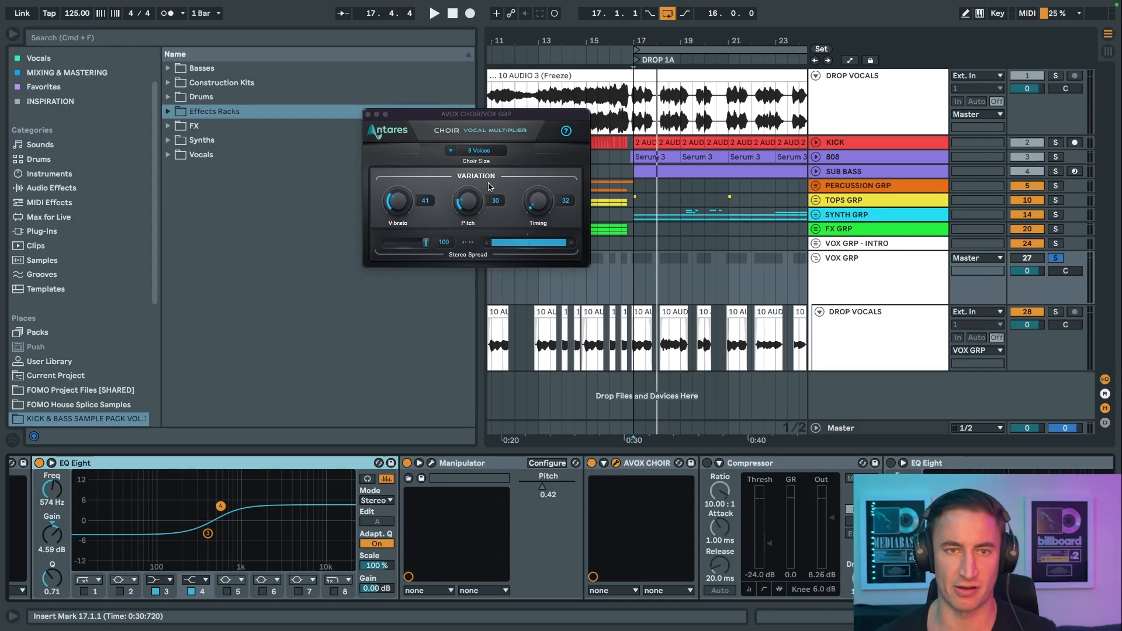
key("space")
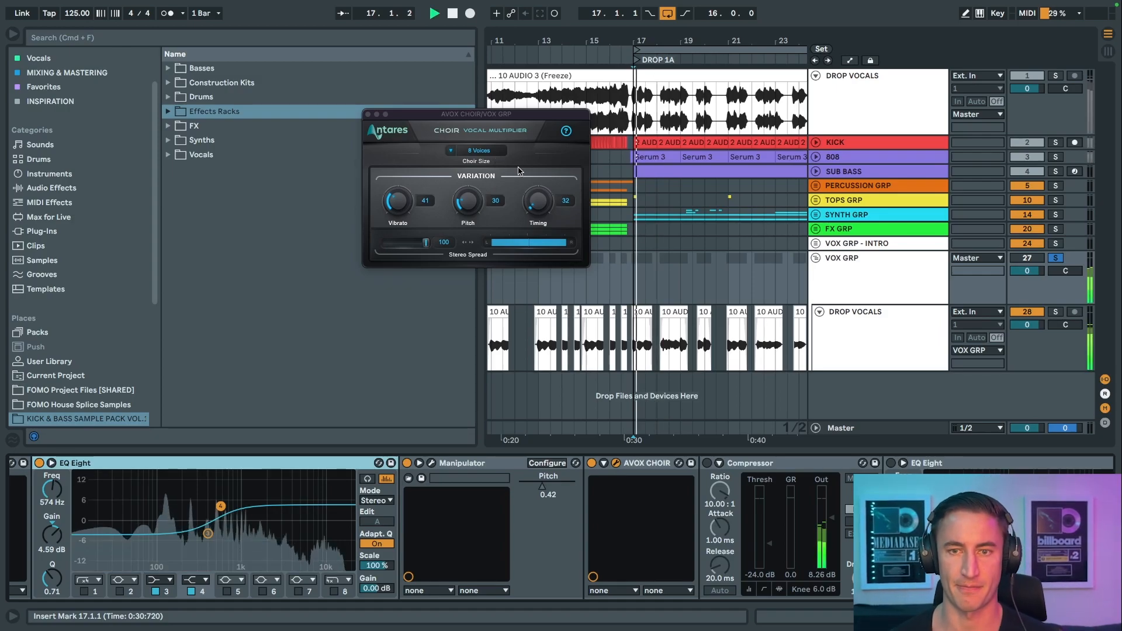
key("space")
left_click(368, 115)
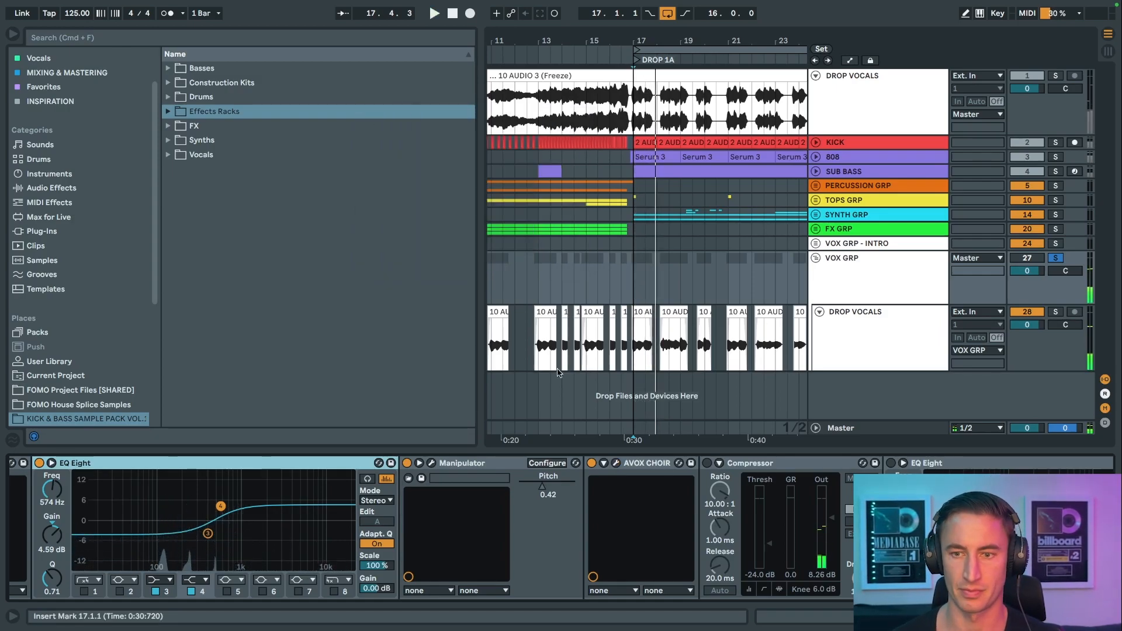
Step: Activate the Compressor following AVOX CHOIR and audition the DROP 1A vocals with it
scroll(680, 471, "right", 5)
key("space")
scroll(679, 471, "right", 2)
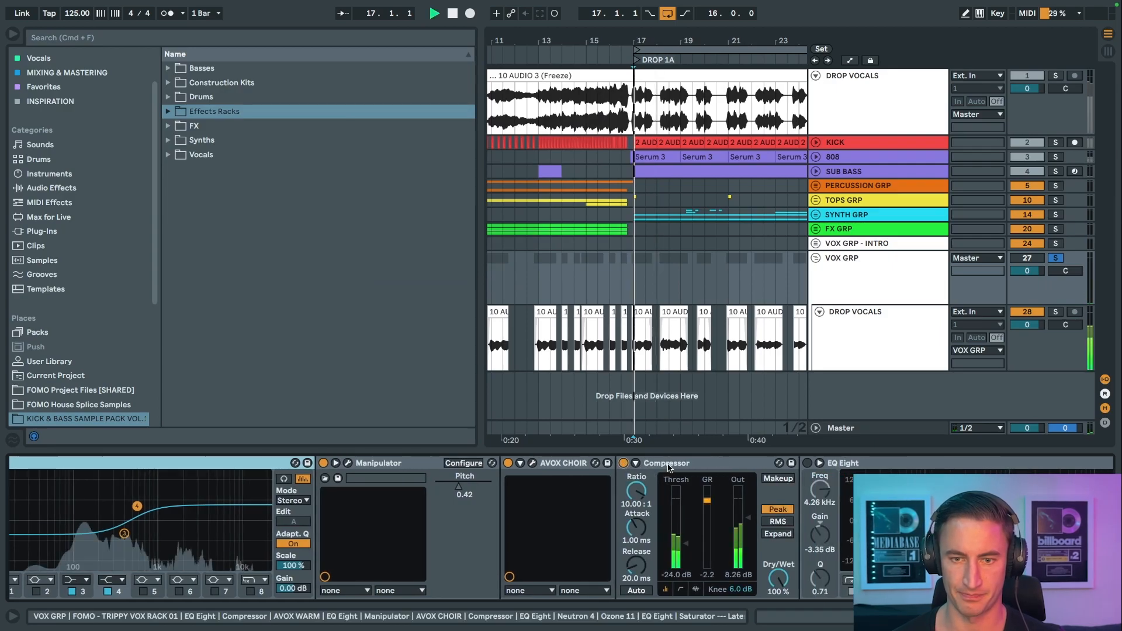
key("space")
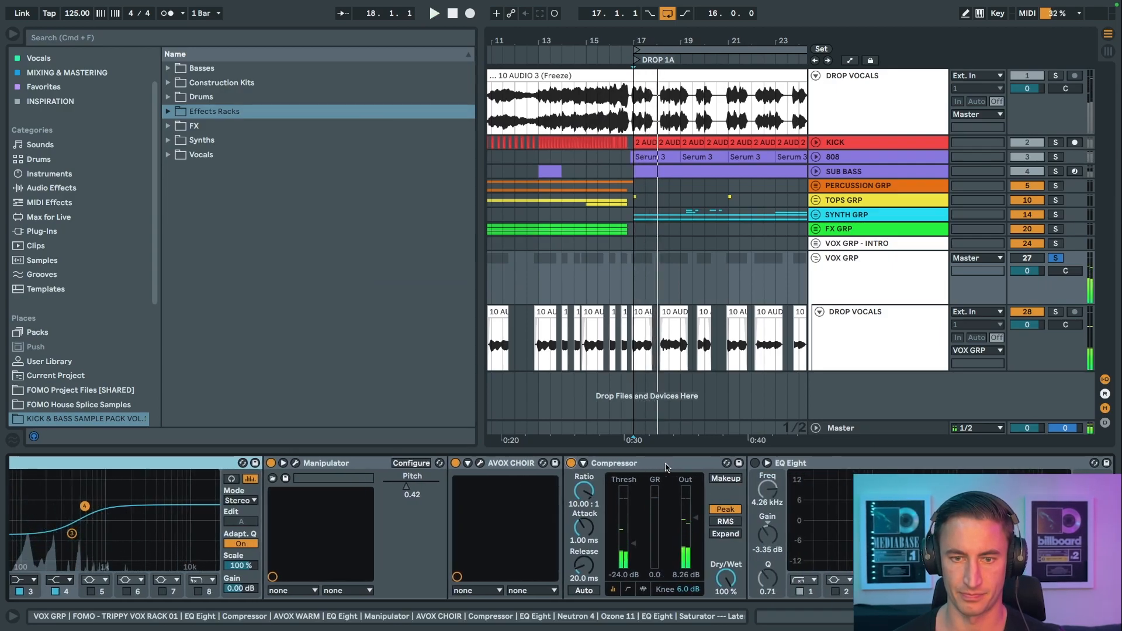
Step: Activate the EQ Eight between the second Compressor and Neutron 4, and audition the vocals with it
scroll(594, 466, "right", 3)
scroll(594, 466, "right", 2)
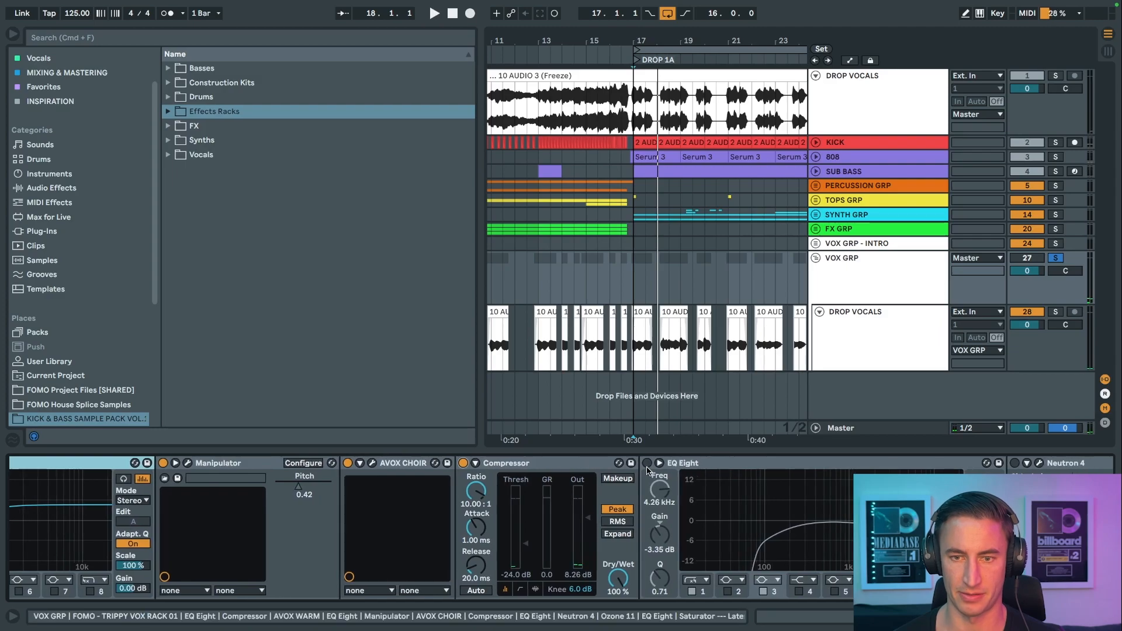
scroll(642, 491, "right", 3)
key("space")
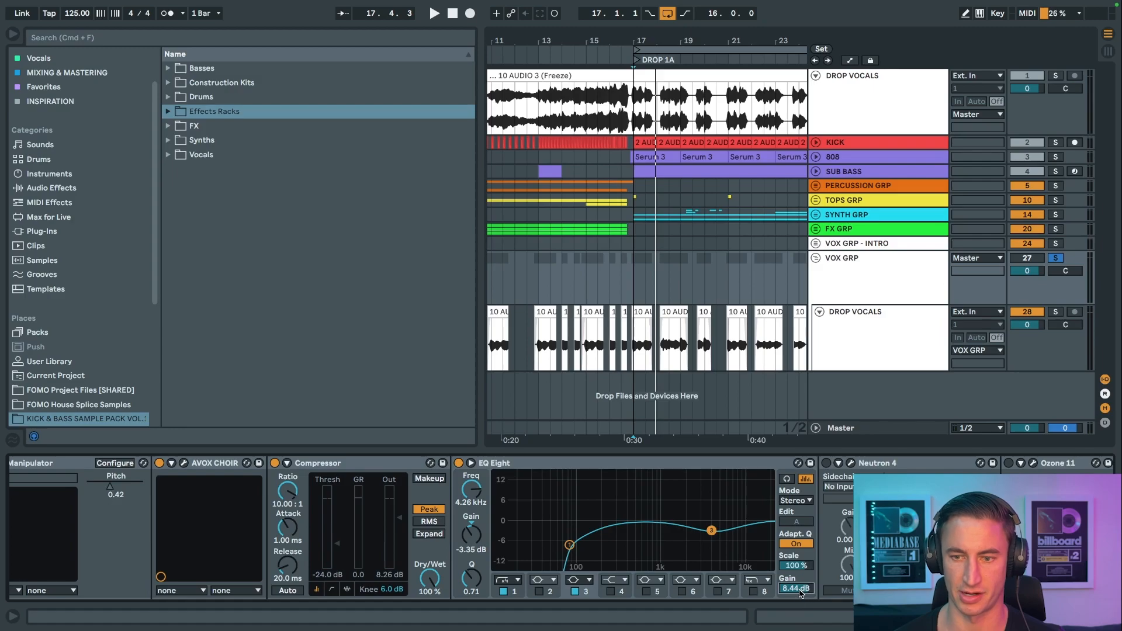
Step: Activate Neutron 4, open its plug-in window, and look at its Detailed View before returning to the Tone Match page
scroll(779, 594, "right", 2)
scroll(766, 588, "right", 6)
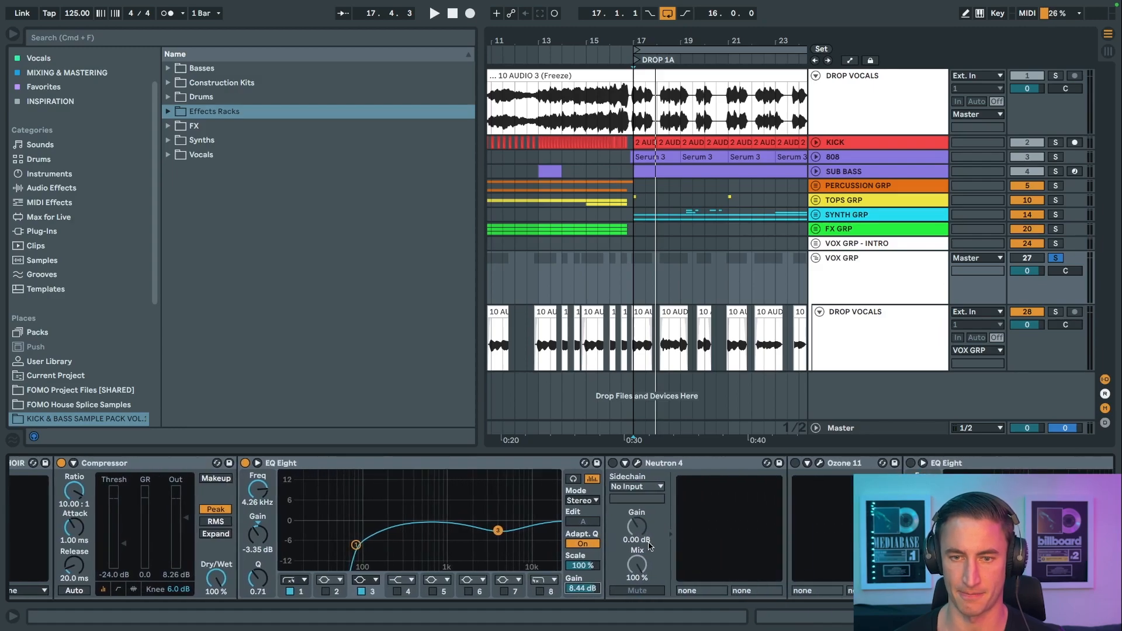
left_click(613, 462)
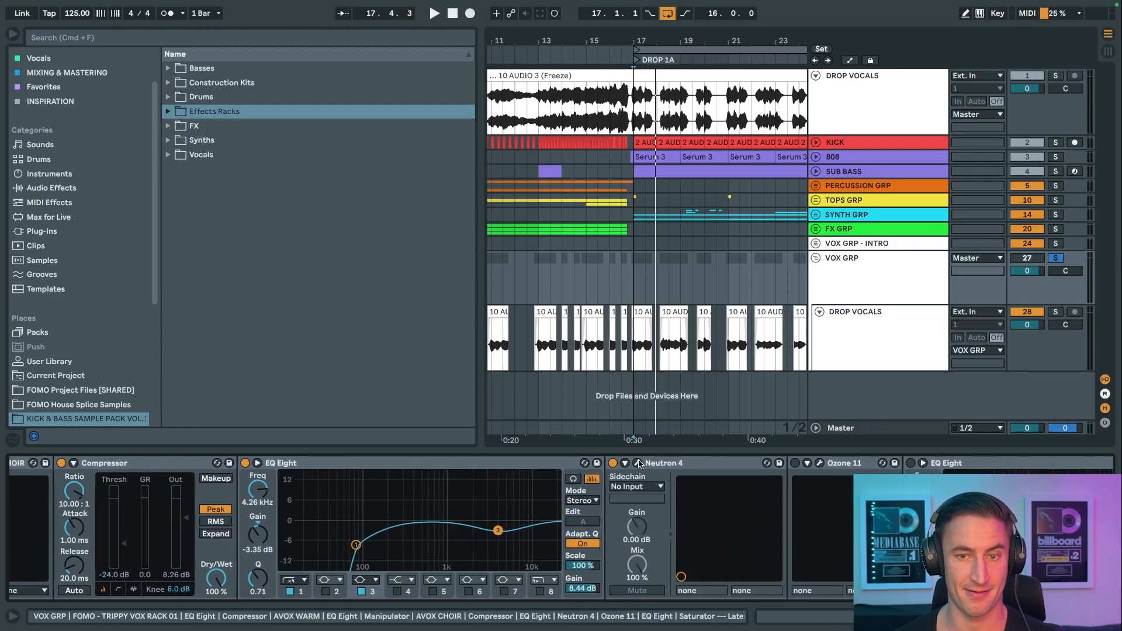
left_click(638, 463)
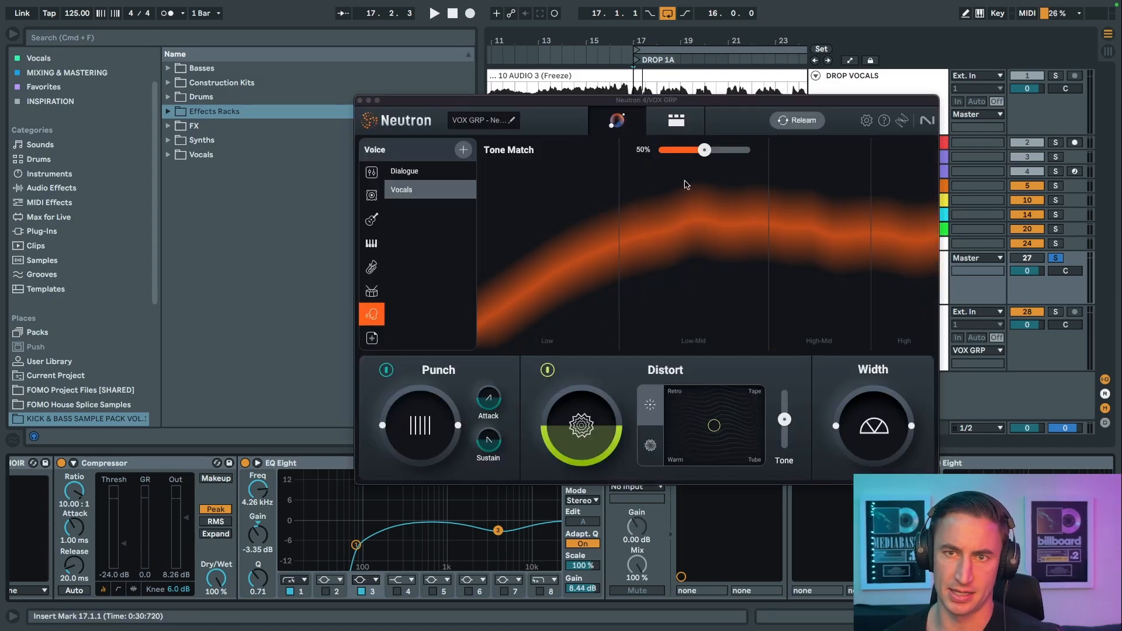
left_click(679, 123)
left_click(637, 122)
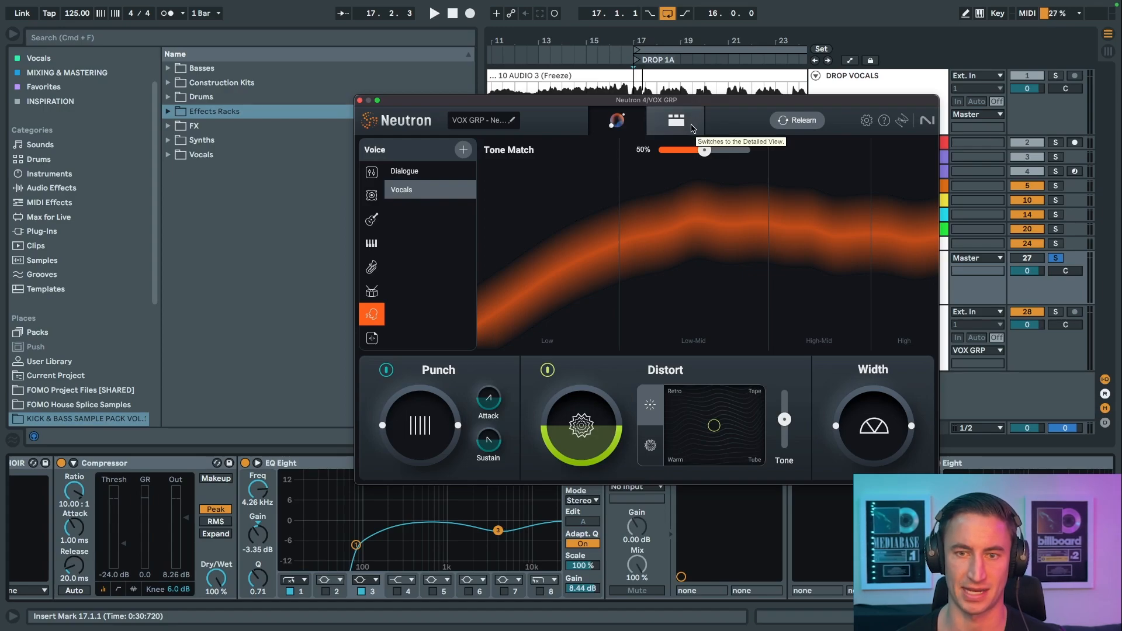
Step: Audition the DROP 1A vocals through Neutron 4 and close its plug-in window
key("space")
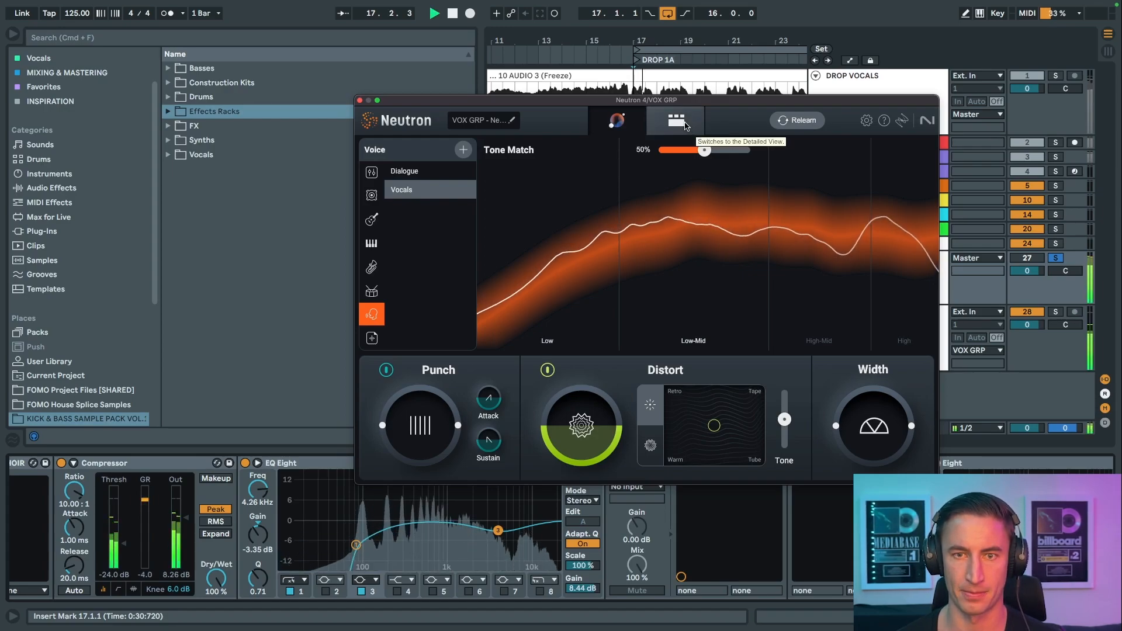
left_click(360, 101)
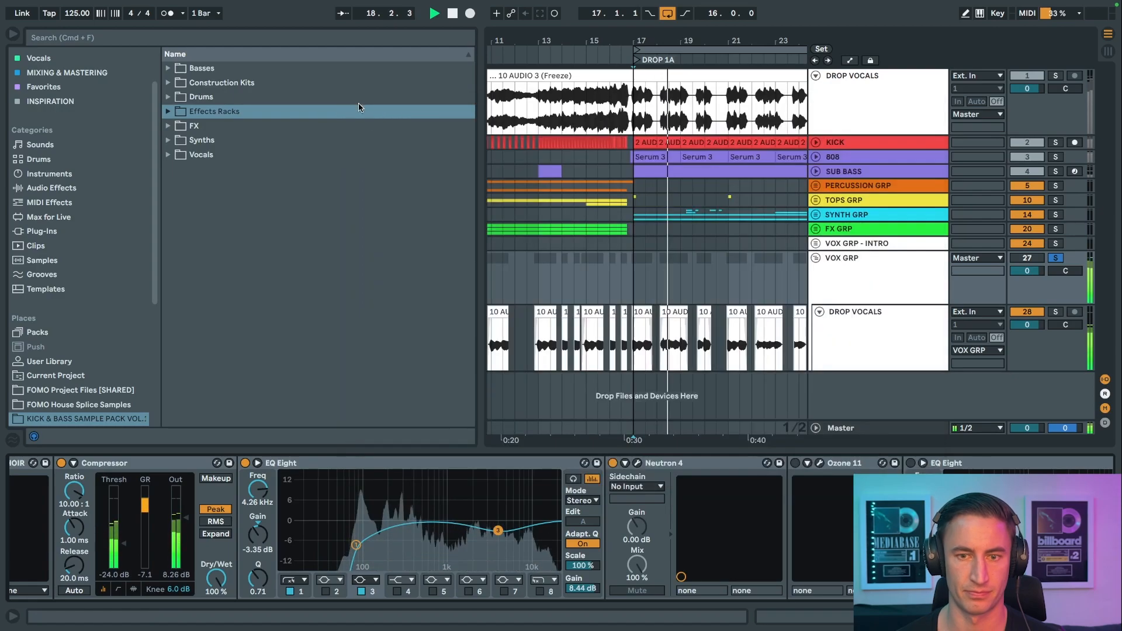
key("space")
key("space")
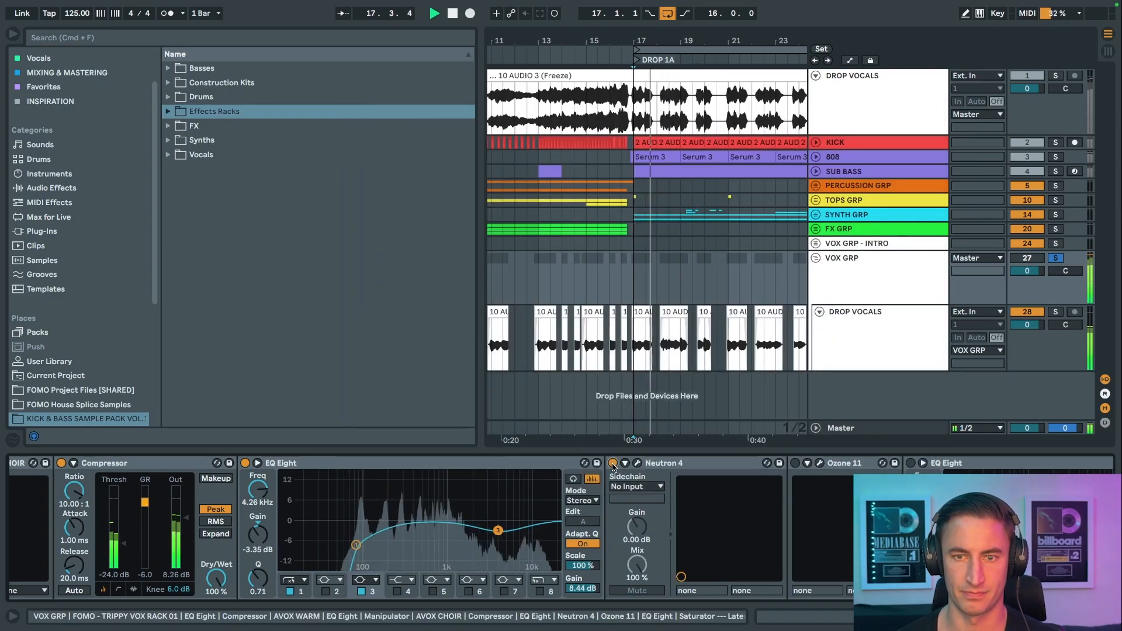
key("space")
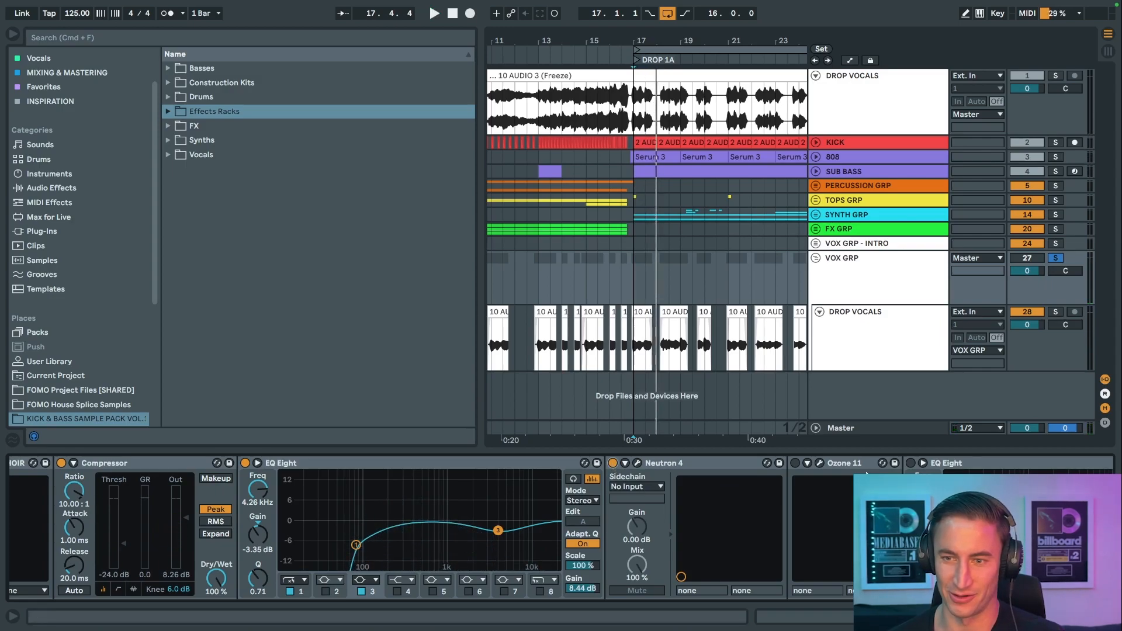
Step: Review Neutron 4's Vocals tone-match settings once more, close its window, and bring Ozone 11 into view
left_click(678, 464)
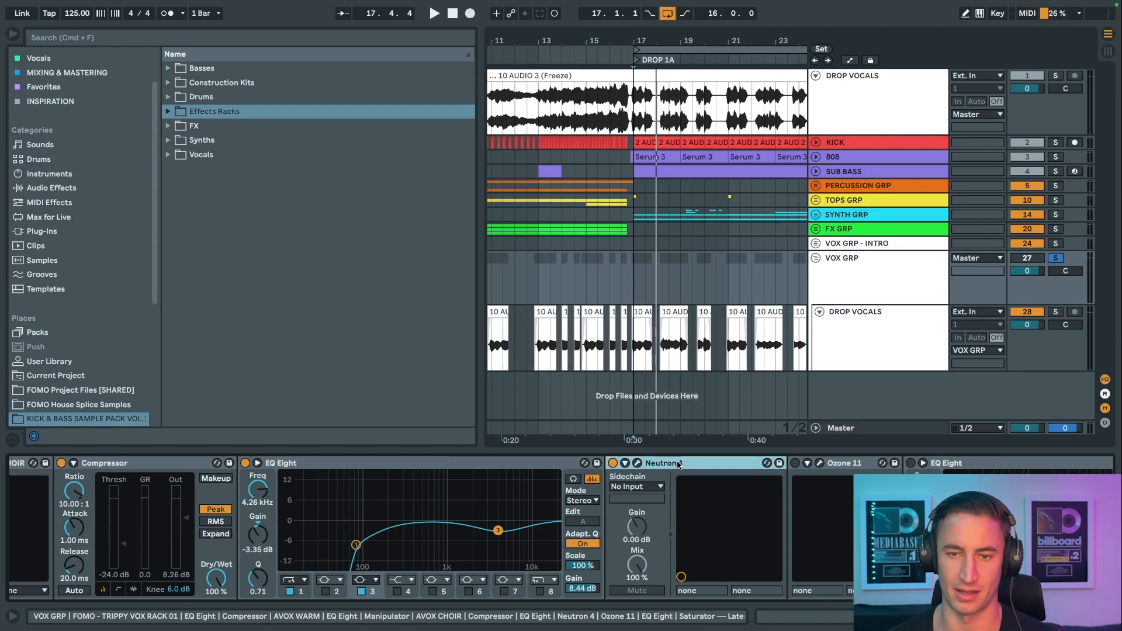
left_click(639, 465)
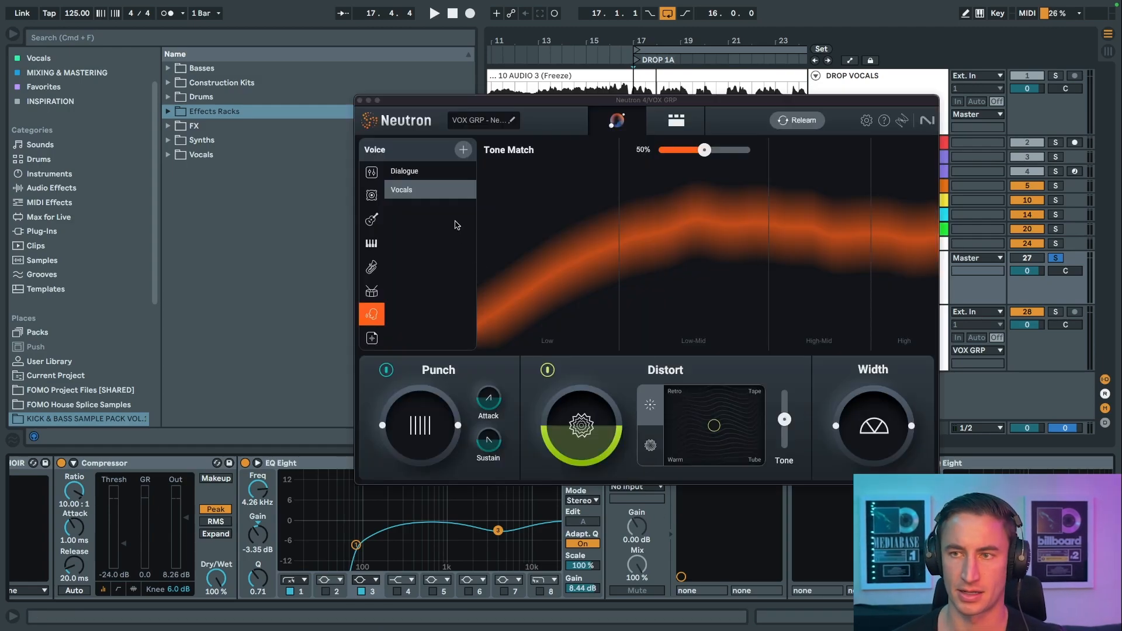
left_click(359, 101)
scroll(672, 467, "right", 5)
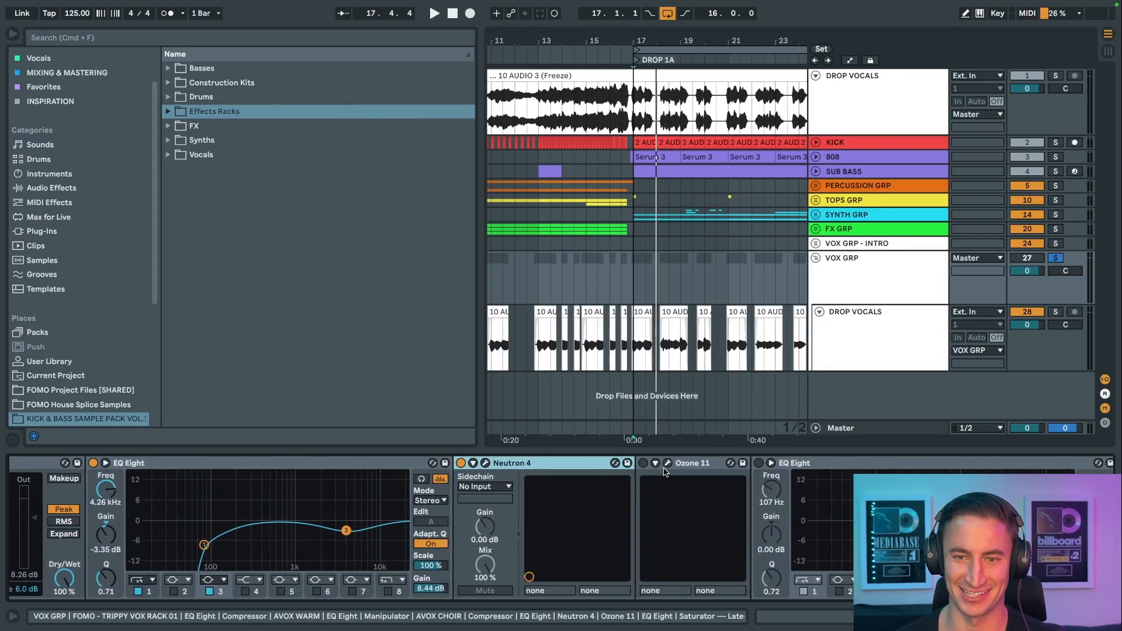
Step: Activate Ozone 11 after Neutron 4 and open its plug-in window on the Stabilizer module
left_click(586, 463)
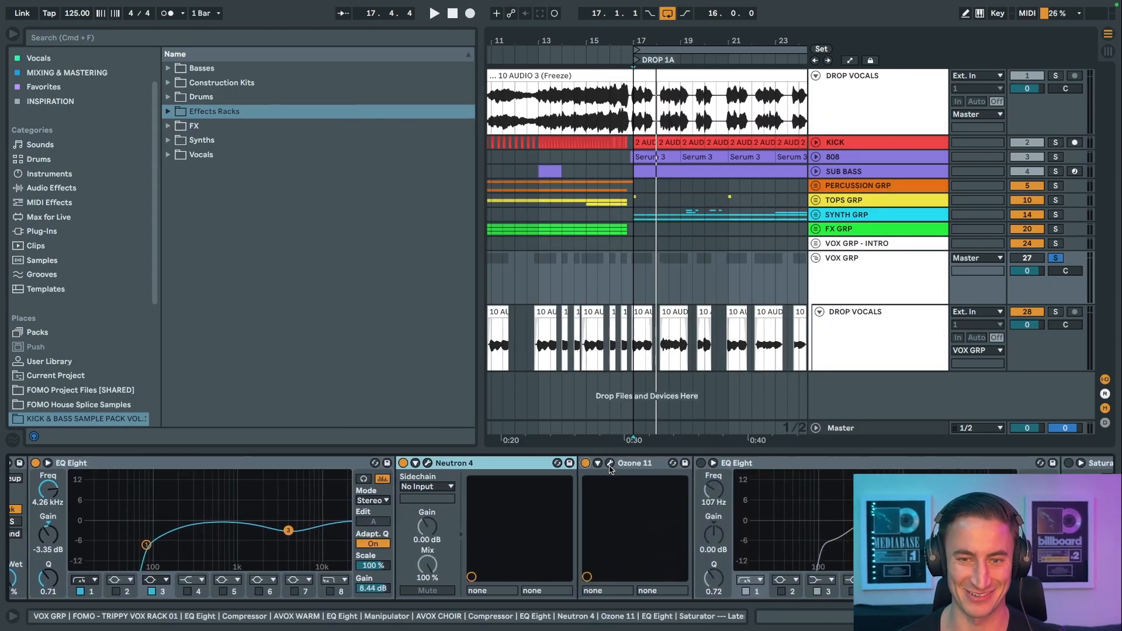
left_click(610, 464)
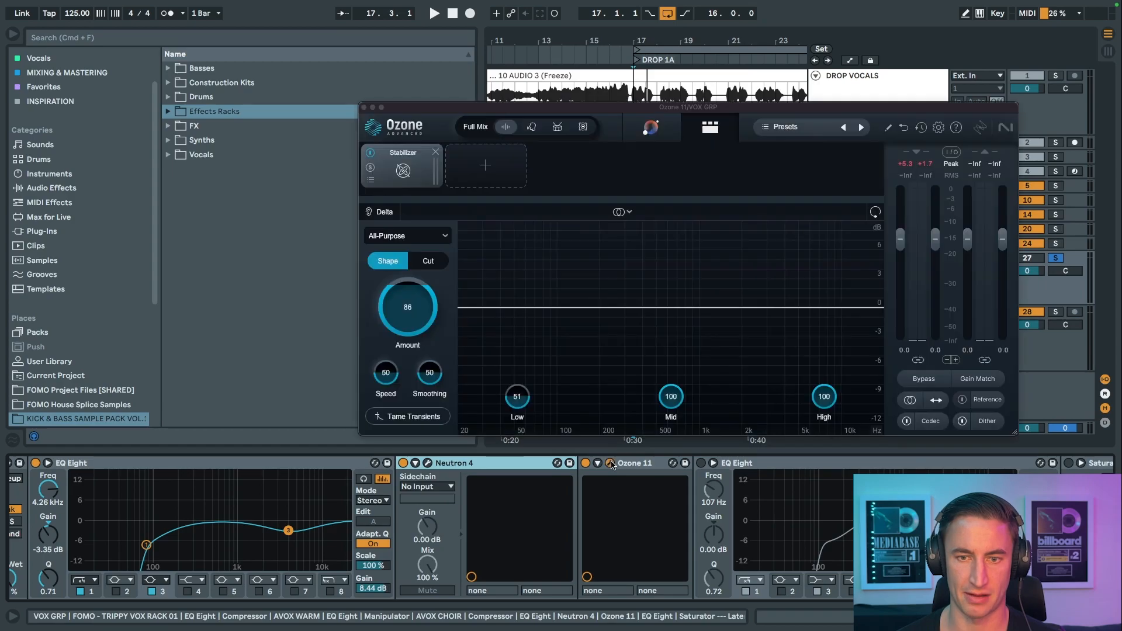
left_click(402, 171)
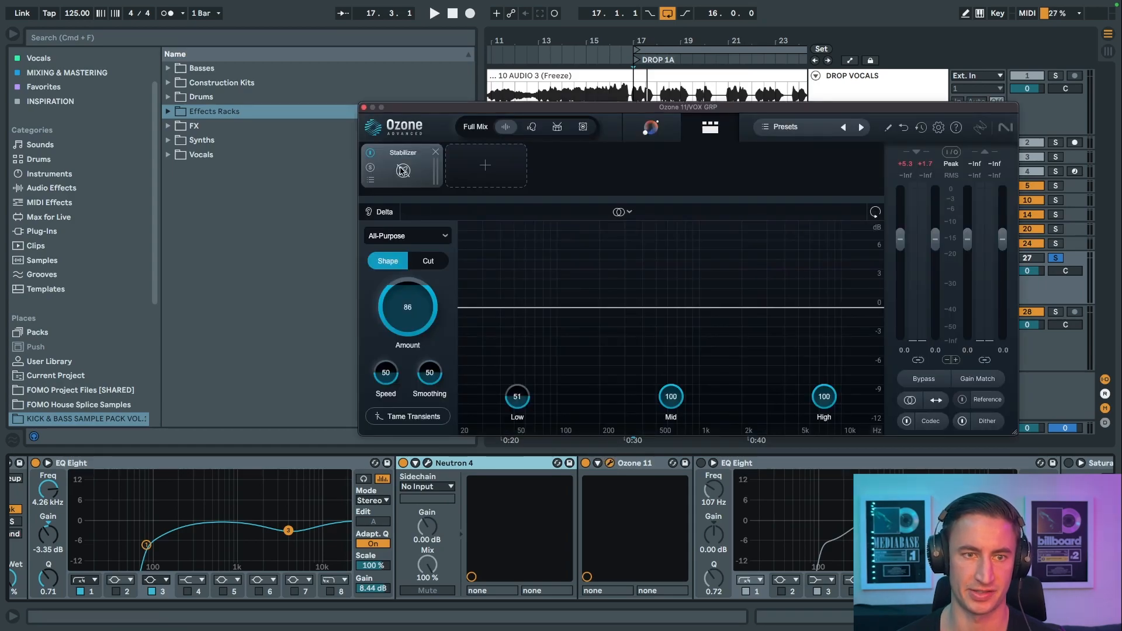
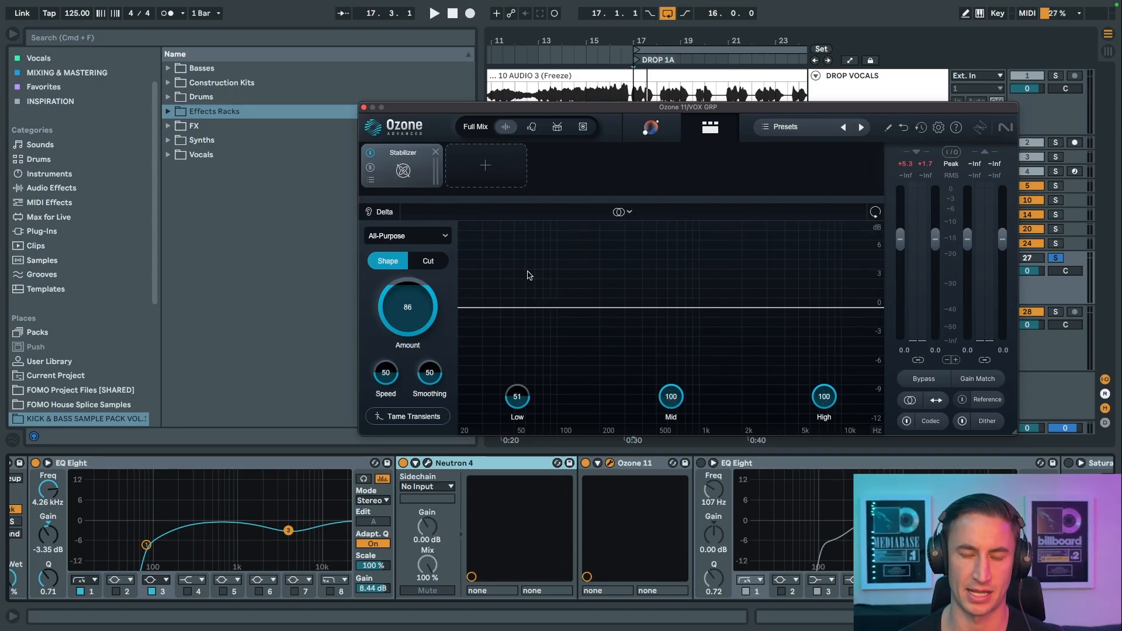
Step: Audition the DROP 1A vocals through Ozone 11's Stabilizer while watching its curve, and close the plug-in window
key("space")
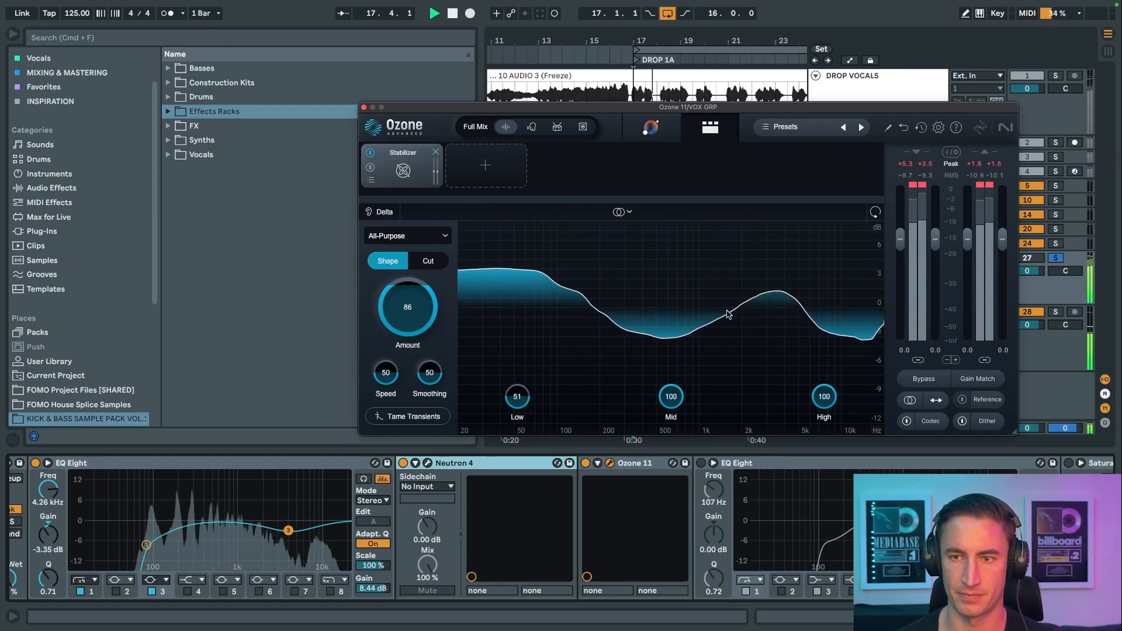
key("space")
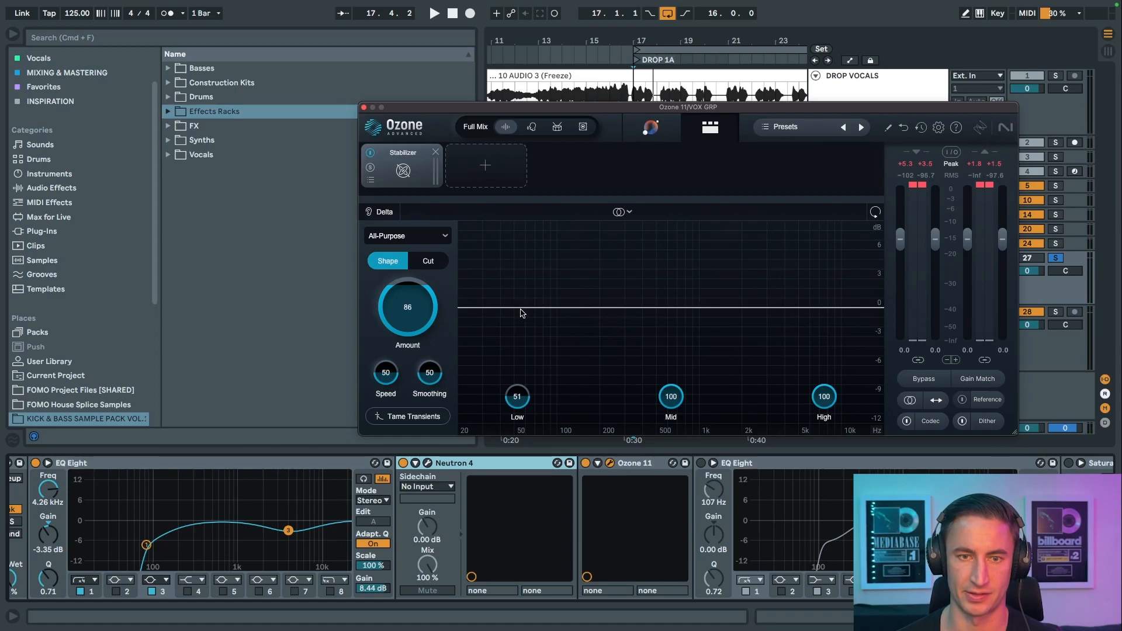
key("space")
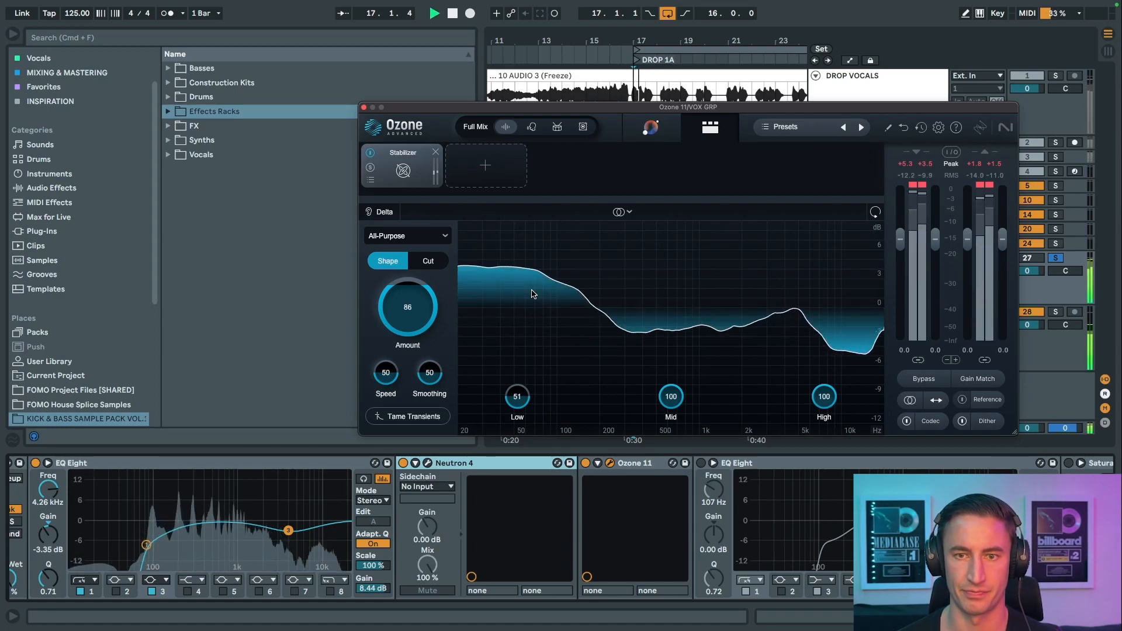
key("space")
left_click(363, 108)
Step: Activate the EQ Eight after Ozone 11 and solo 808 and KICK alongside VOX GRP to audition the vocals in context
left_click(631, 468)
scroll(655, 526, "right", 5)
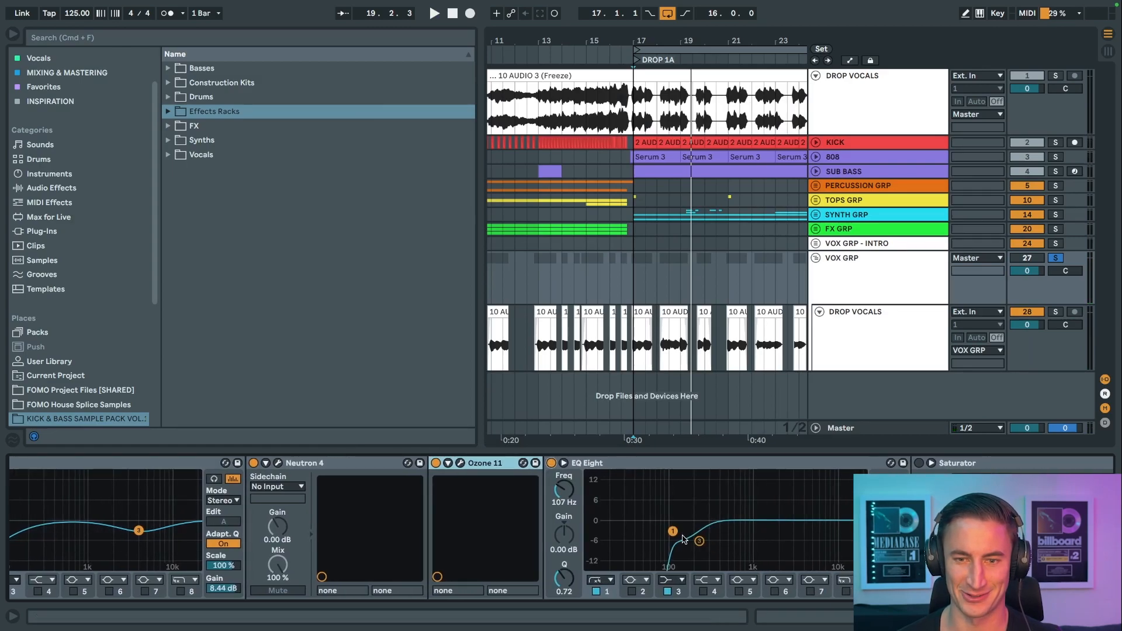
scroll(683, 541, "right", 6)
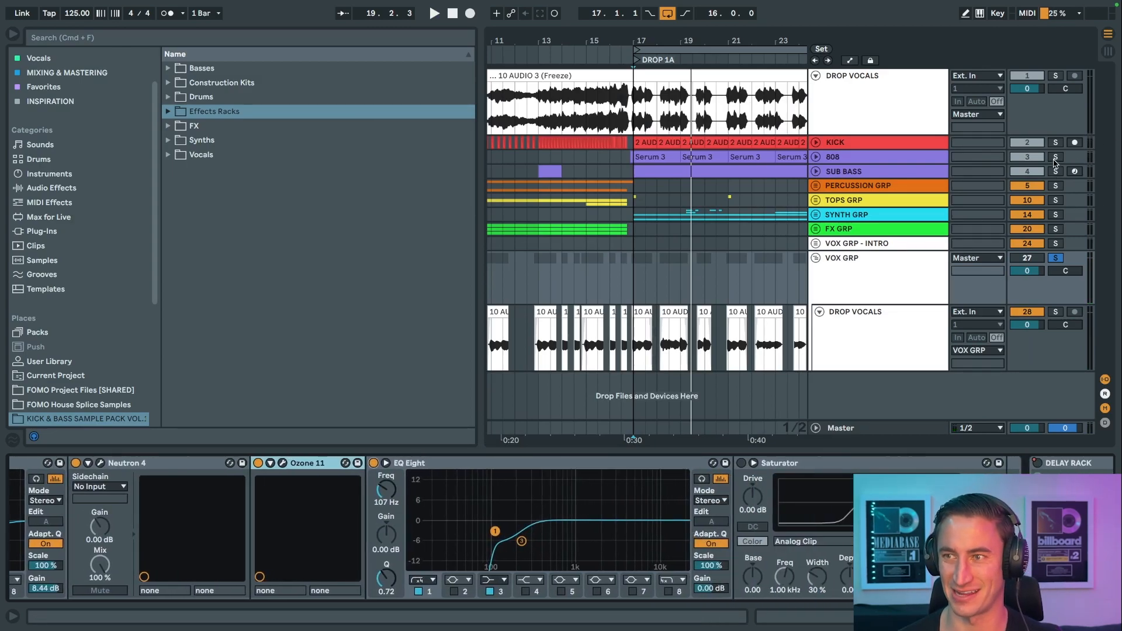
left_click(1056, 156, "super")
left_click(1055, 142, "super")
key("space")
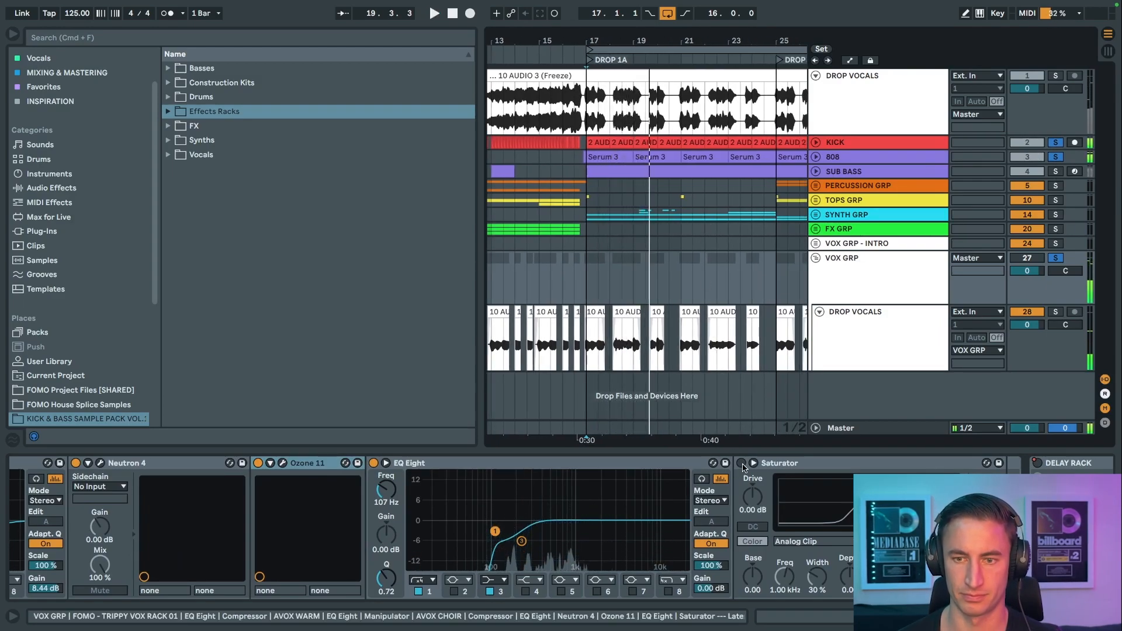
Step: Activate the Saturator after the EQ Eight, show VOX GRP's automation lanes, and select the DELAY RACK
left_click(791, 462)
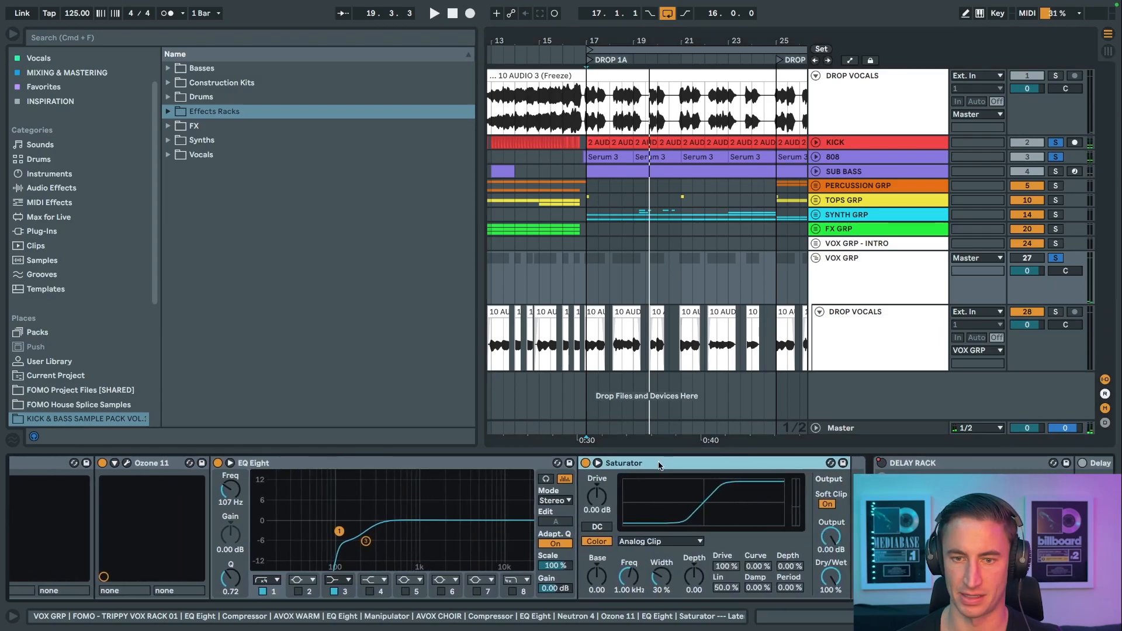
scroll(689, 491, "right", 4)
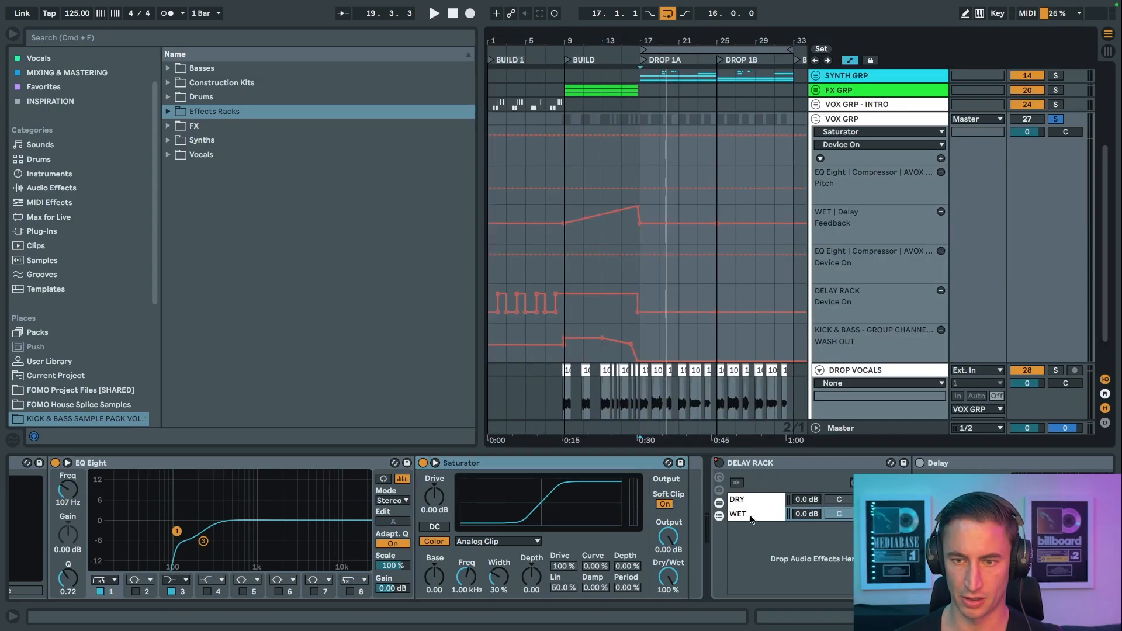
scroll(752, 520, "right", 10)
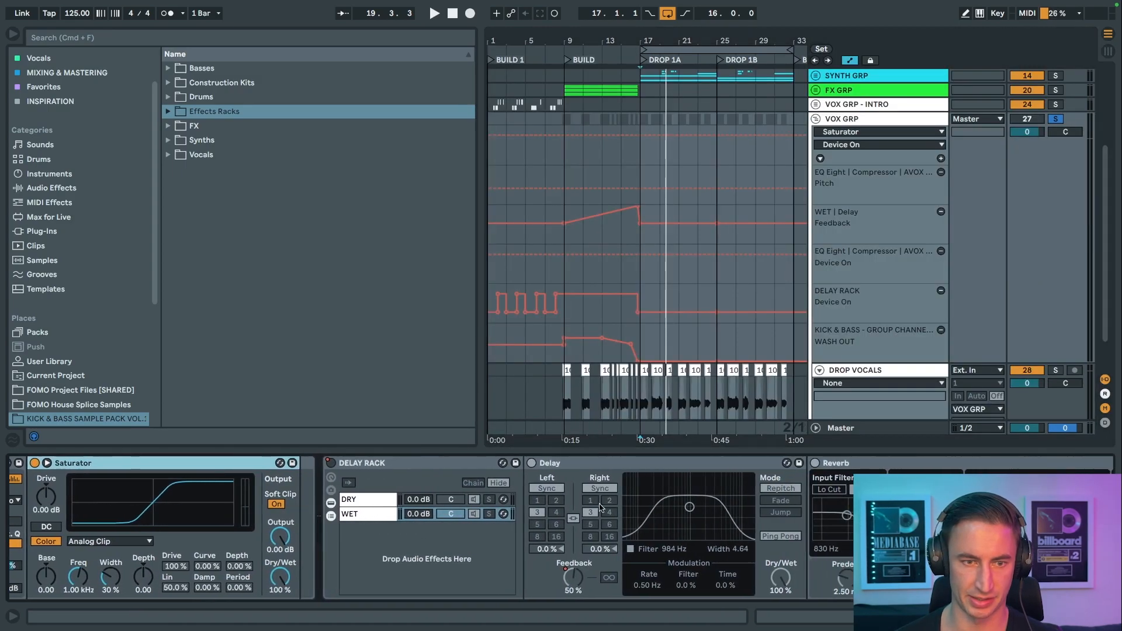
left_click(370, 464)
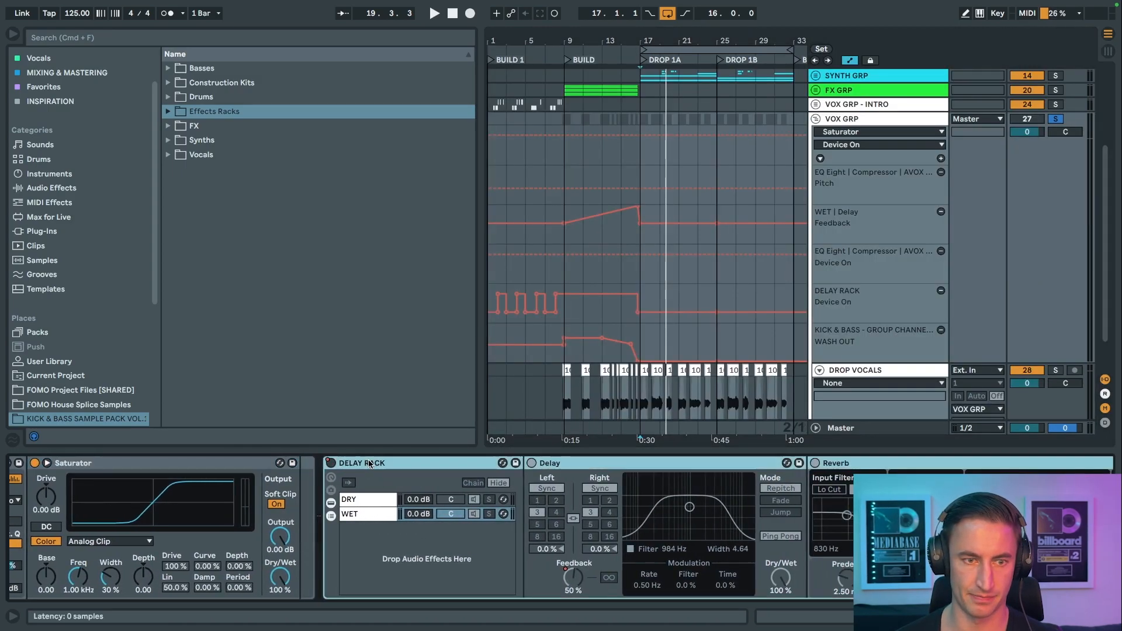
Step: Play the BUILD section from bar 9 to audition the DELAY RACK with its automated Delay feedback
left_click(570, 176)
key("space")
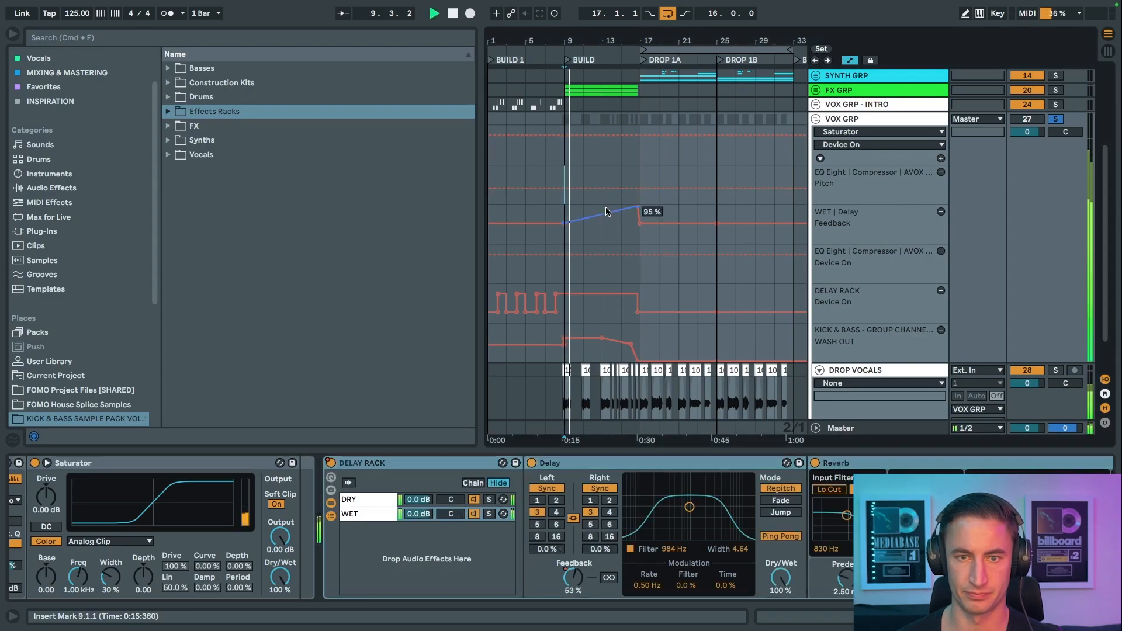
scroll(579, 210, "down", 2)
scroll(783, 511, "right", 3)
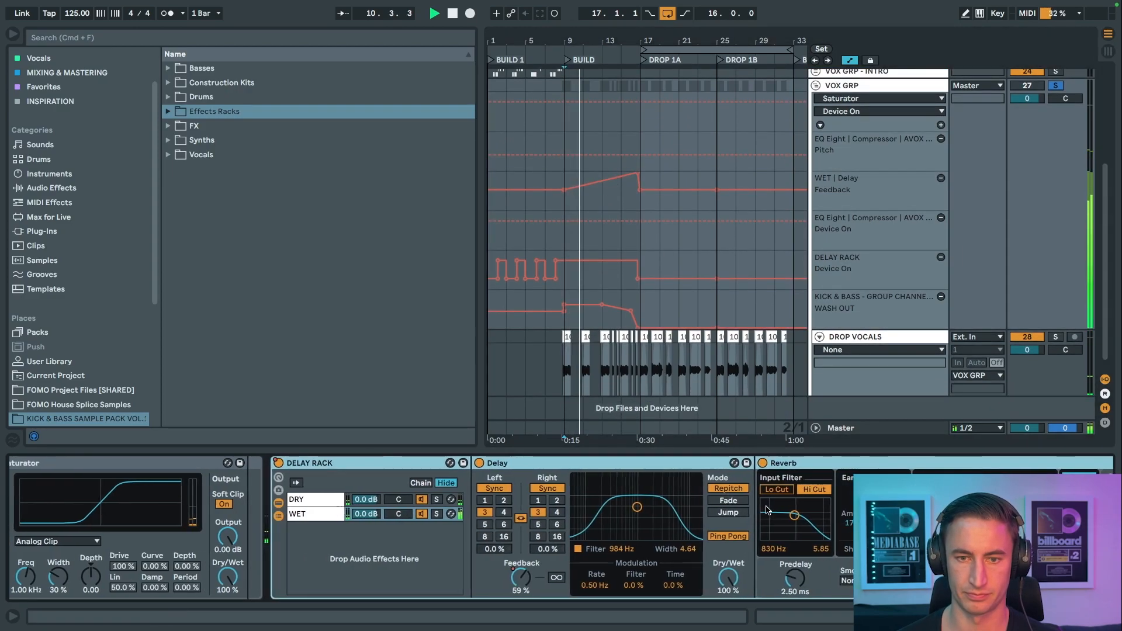
key("space")
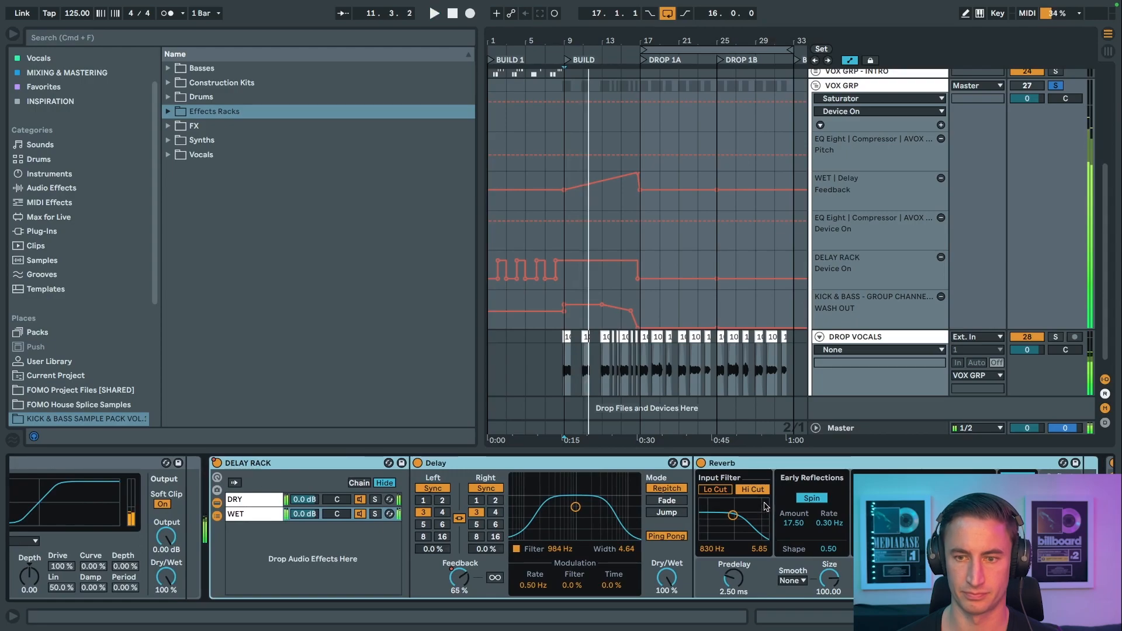
Step: Examine the Reverb in the DELAY RACK's WET chain with the song position at the start of DROP 1A
left_click(729, 463)
scroll(691, 286, "right", 1)
left_click(611, 228)
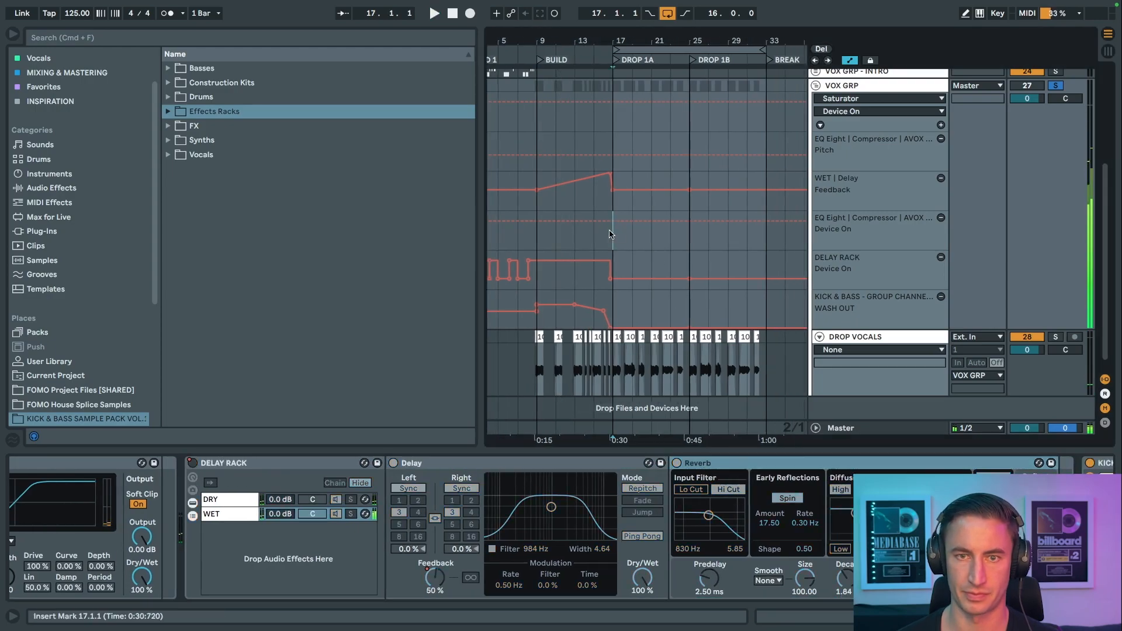
scroll(778, 517, "right", 5)
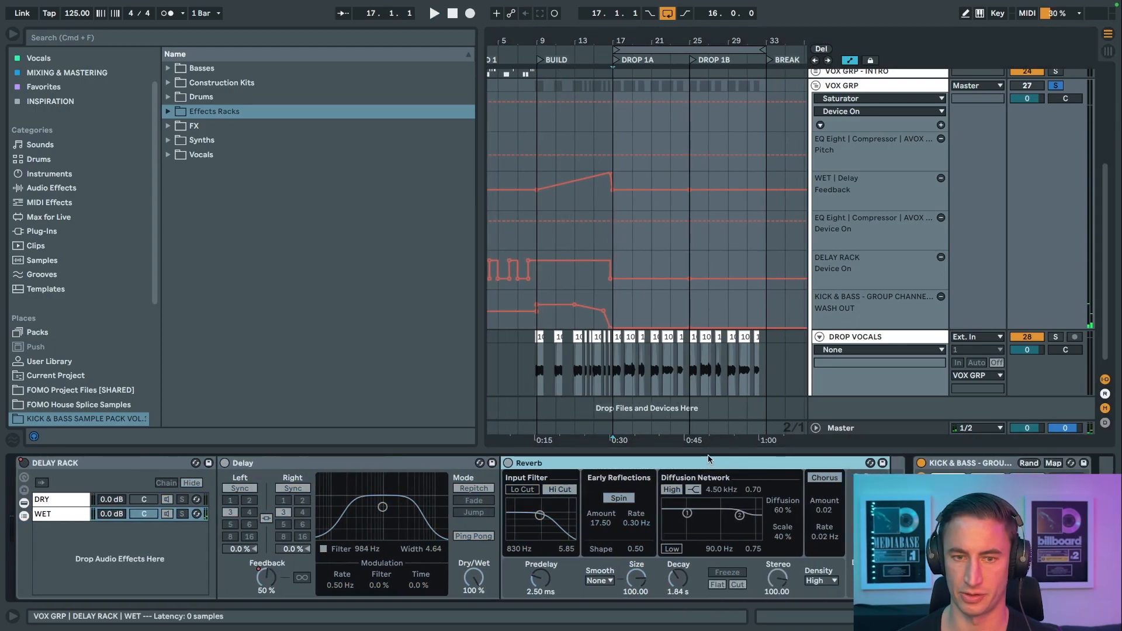
scroll(709, 455, "right", 2)
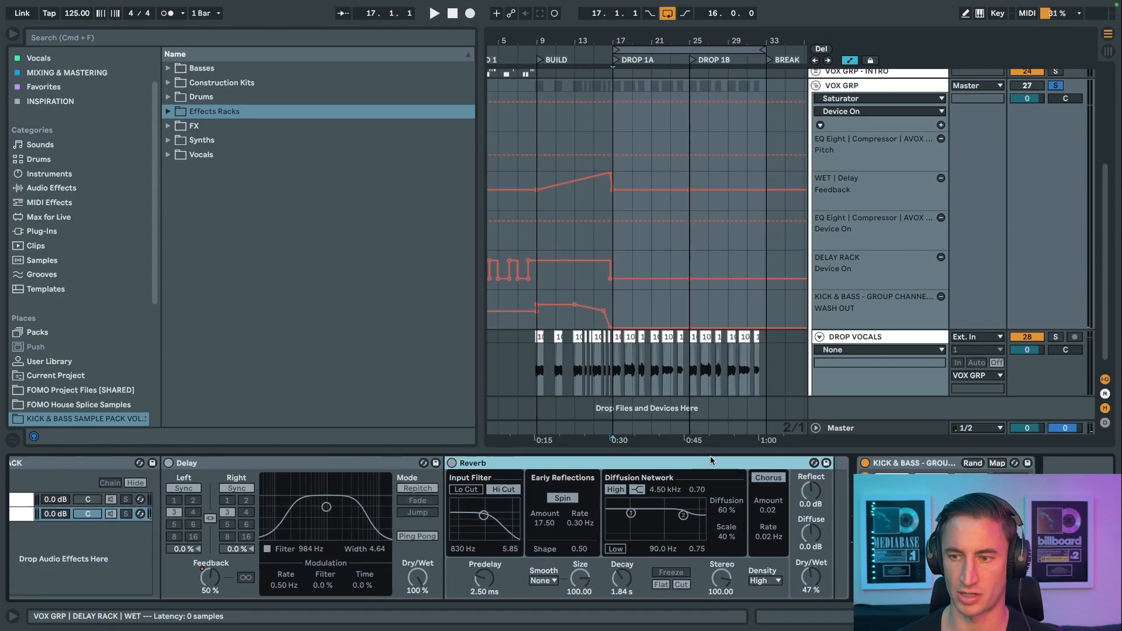
Step: Expand the Effects Racks folder and add KICK & BASS - GROUP CHANNEL STRIP RACK to the end of VOX GRP's chain
left_click(919, 469)
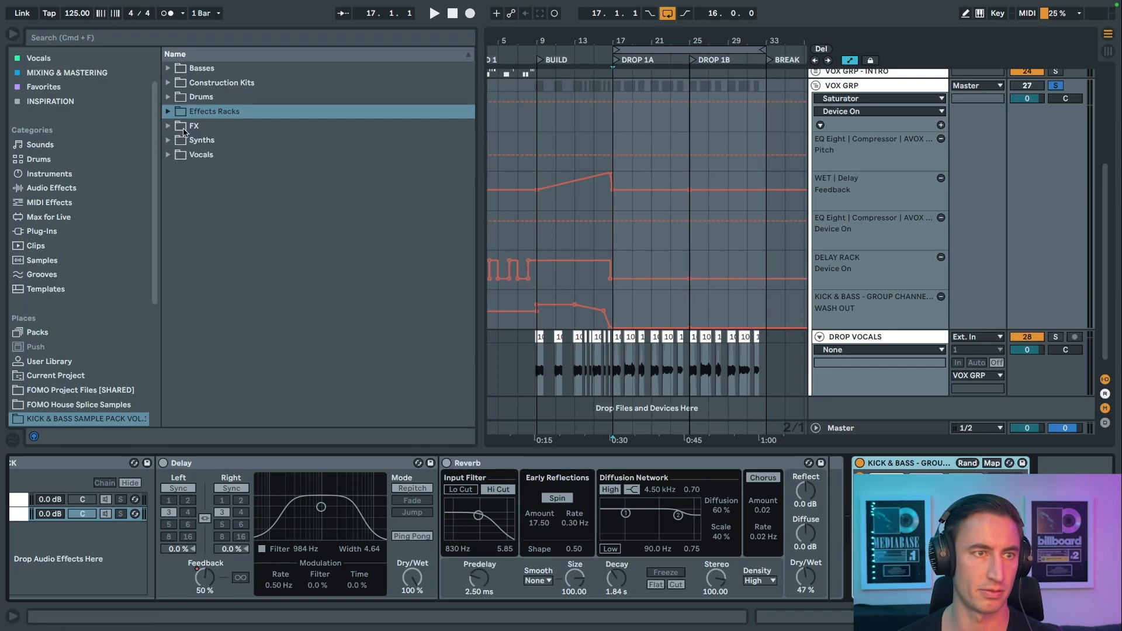
left_click(169, 112)
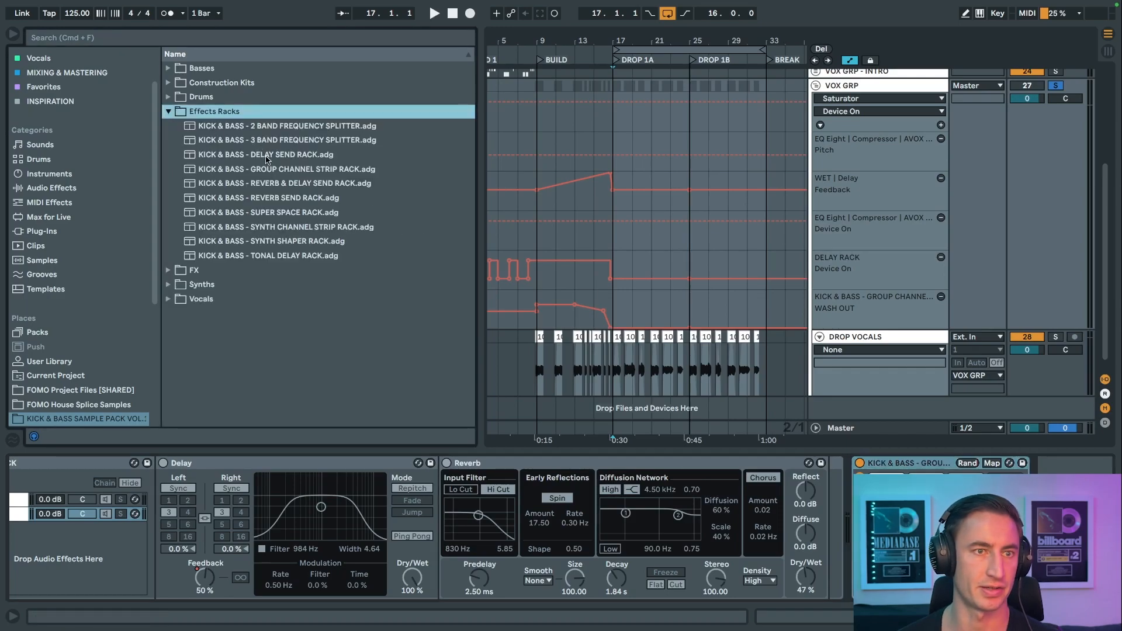
double_click(315, 174)
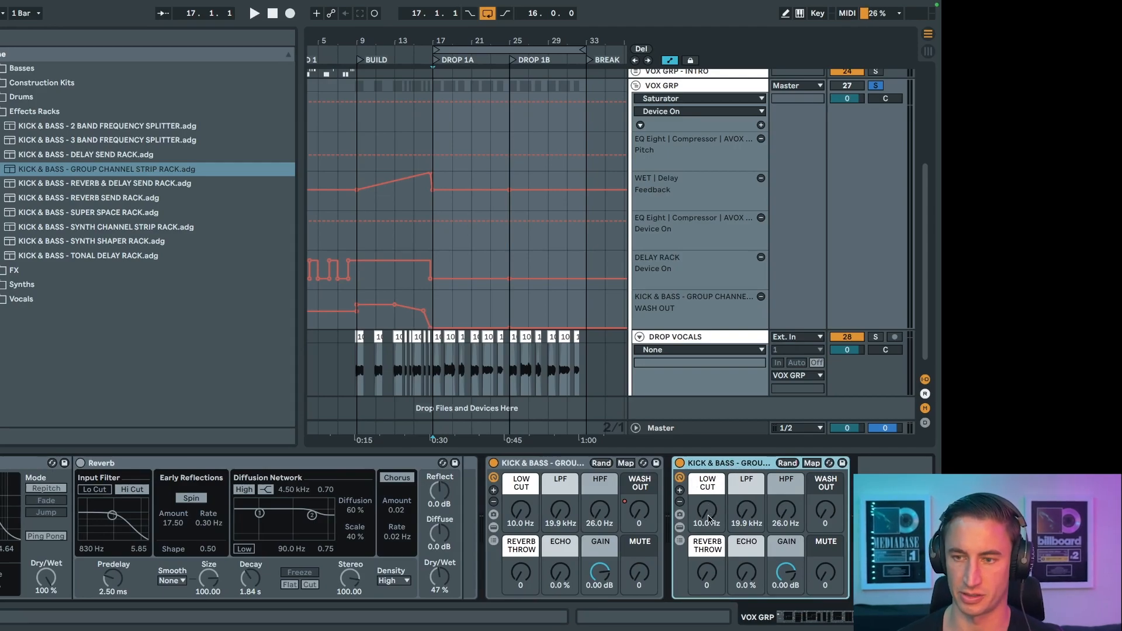
Step: Go through the duplicate channel strip rack's filter, WASH OUT, REVERB THROW and ECHO macros, and delete that rack
left_click(752, 514)
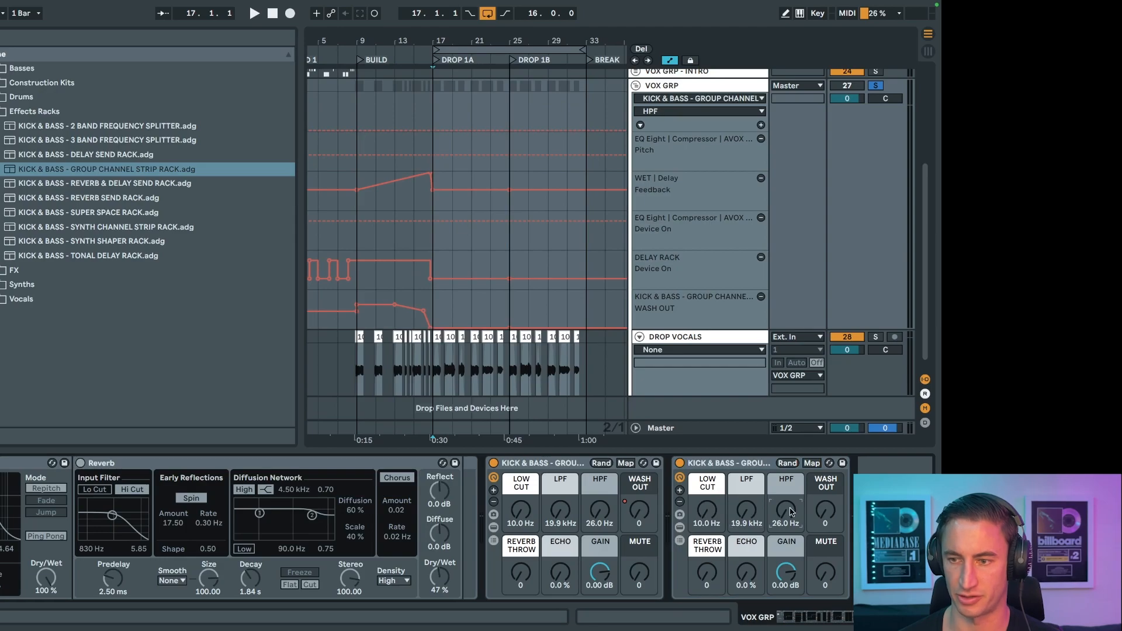
left_click(826, 511)
left_click(705, 573)
left_click(749, 572)
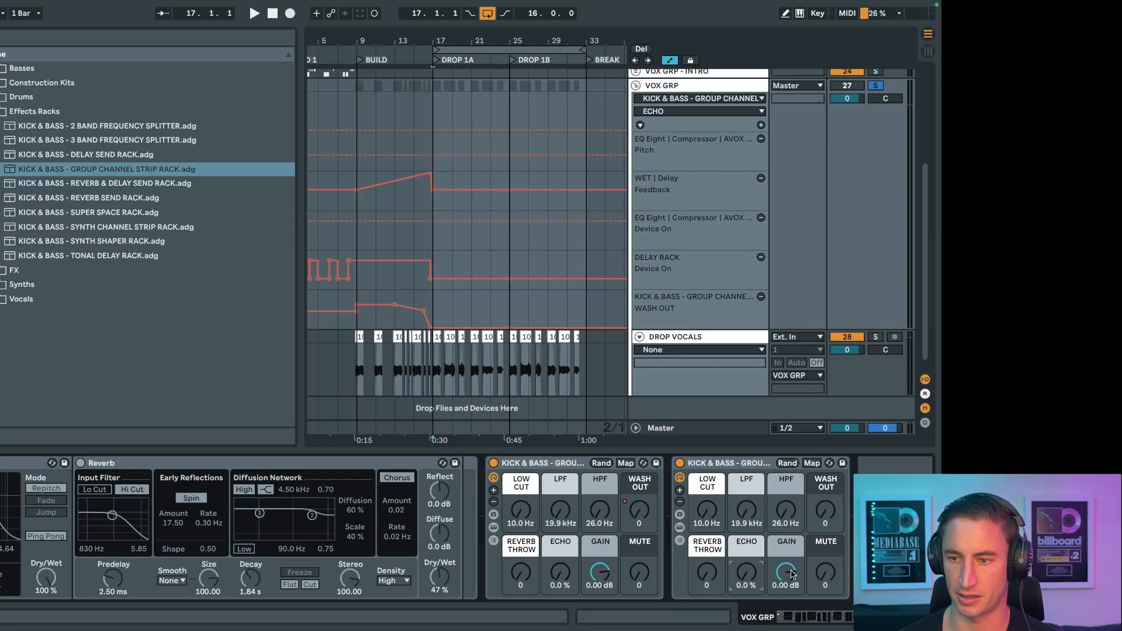
left_click(750, 497)
key("Delete")
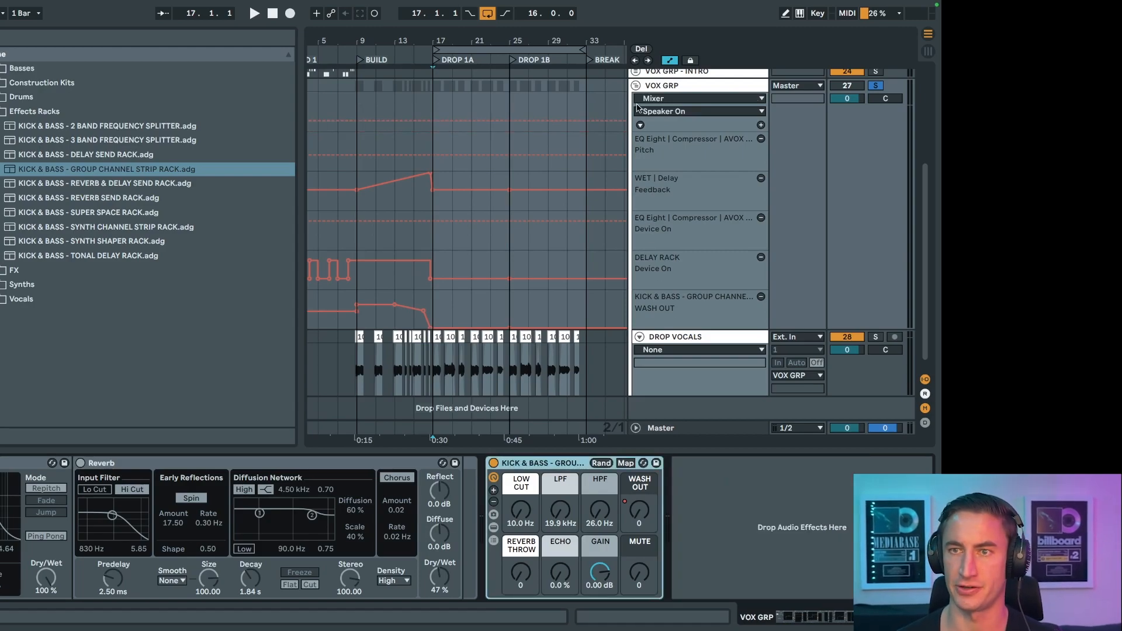
Step: Collapse VOX GRP, clear the track solos, and play the full mix from late in the BUILD section
left_click(636, 86)
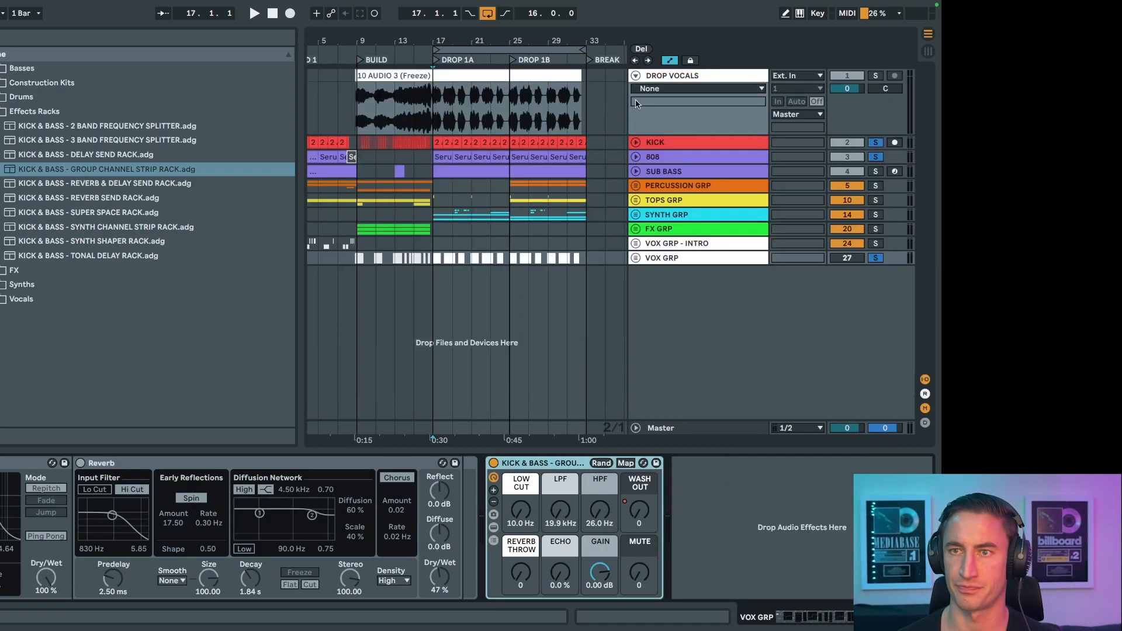
left_click(876, 258)
scroll(612, 271, "left", 2)
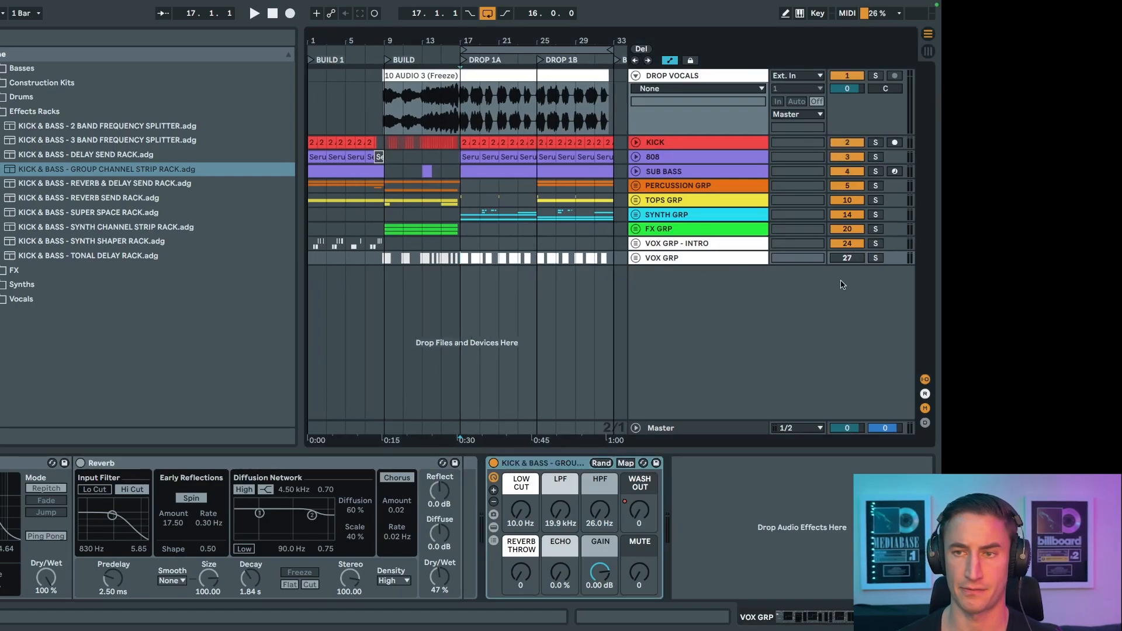
left_click(442, 229)
key("space")
Step: Show the Master track's device chain and examine its A Standard Multiband Comp and Saturator
left_click(674, 428)
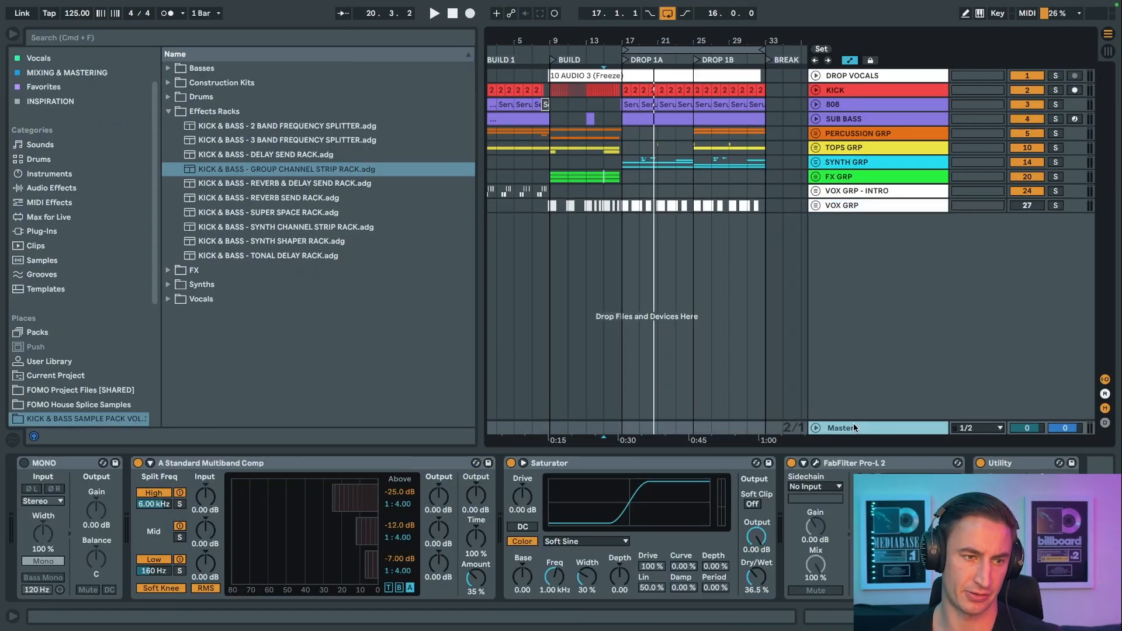
left_click(306, 462)
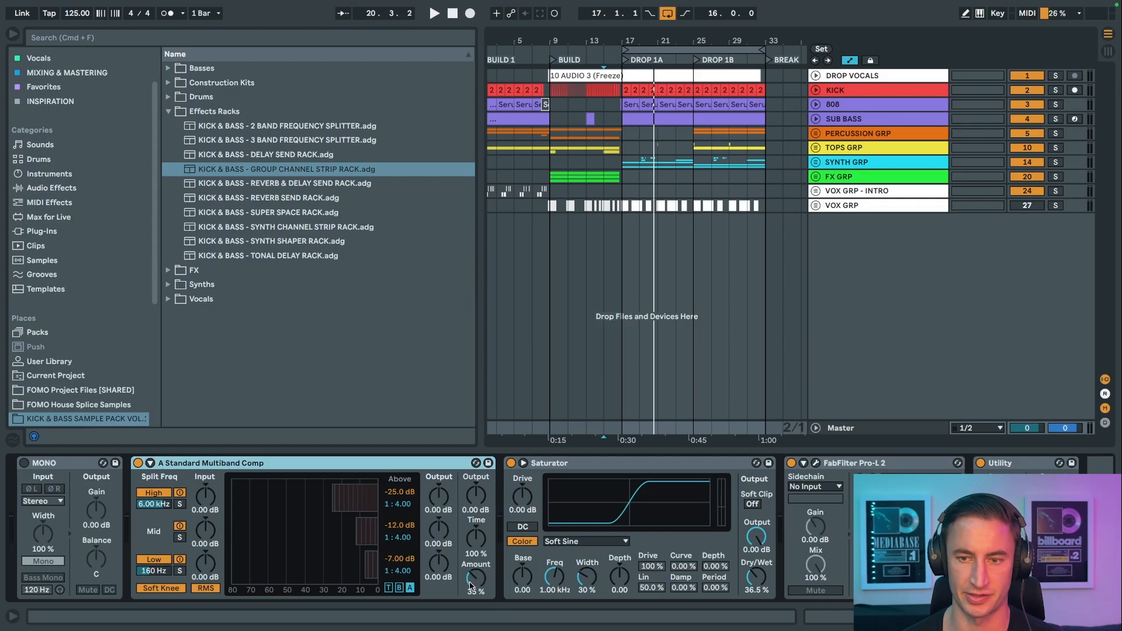
left_click(555, 484)
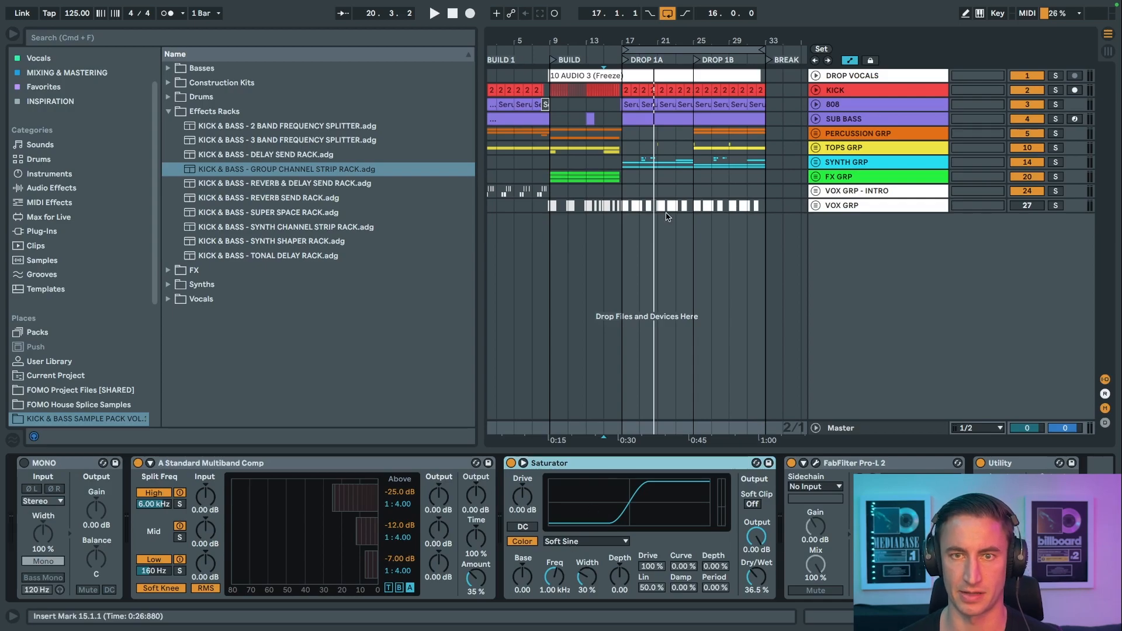
Step: Play the mix from DROP 1A, compare it with the Master's Saturator off and on, and bring FabFilter Pro-L 2 into view
left_click(623, 167)
key("space")
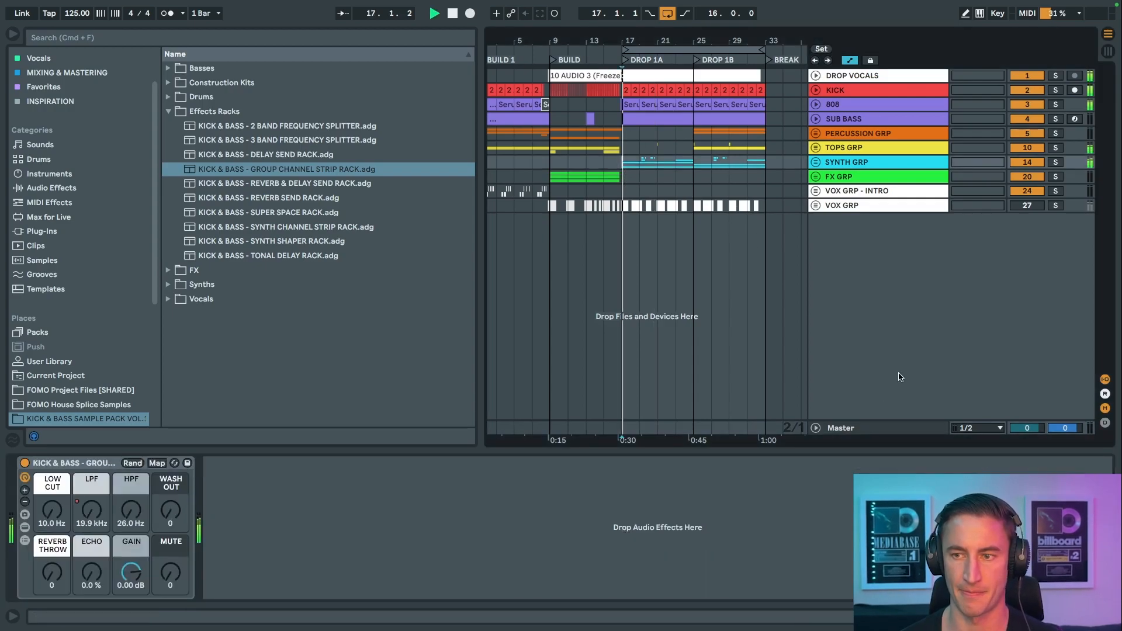
left_click(870, 426)
left_click(511, 464)
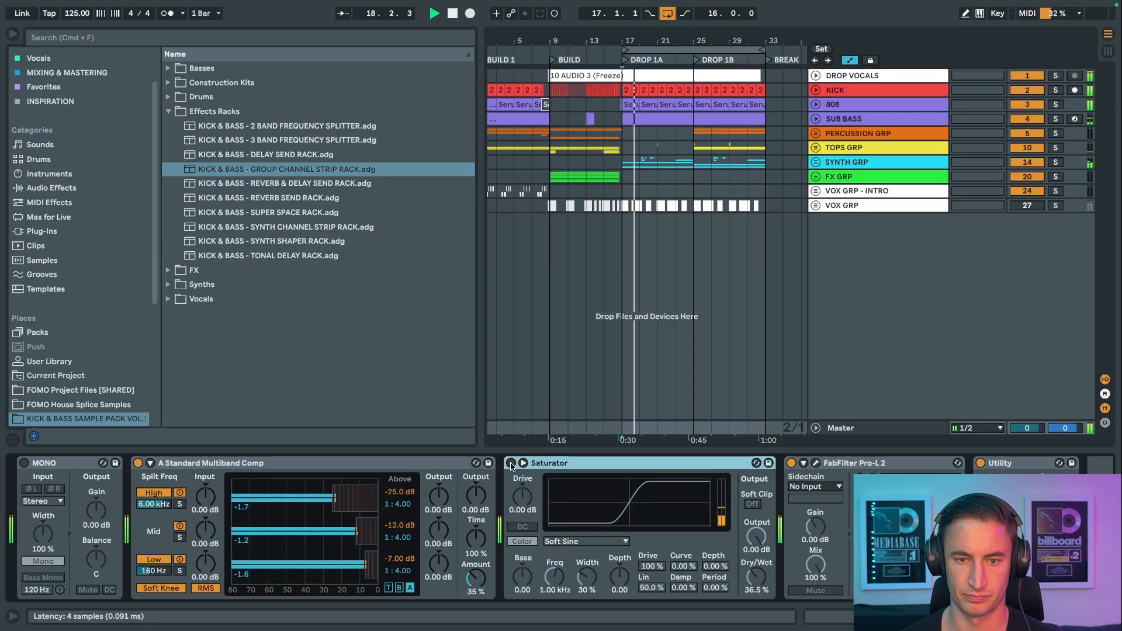
left_click(510, 463)
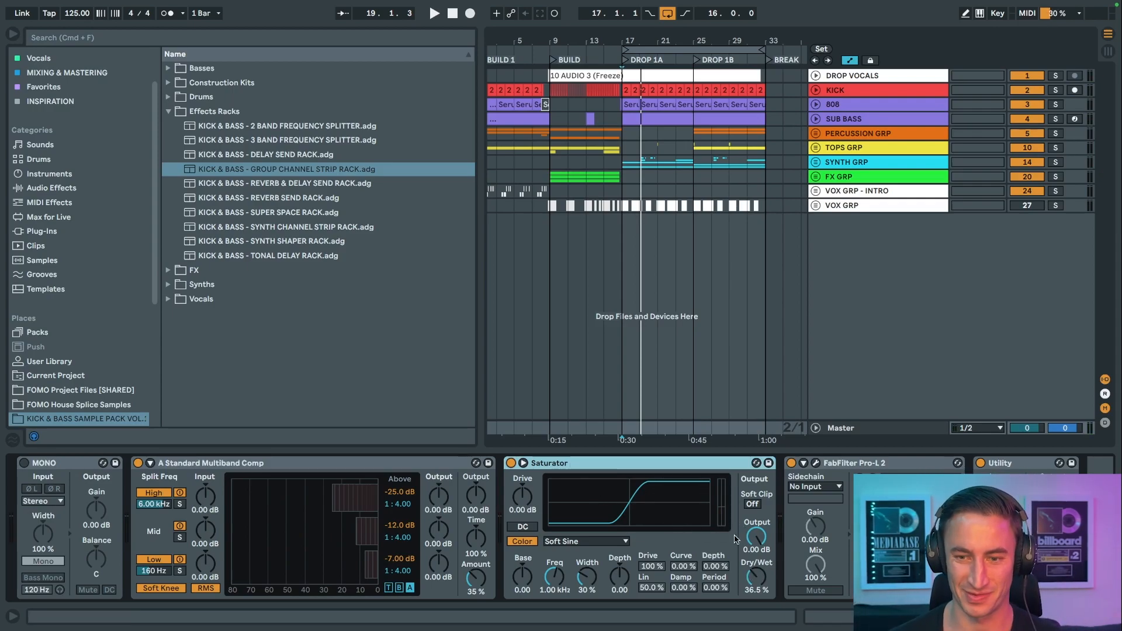
scroll(766, 572, "right", 2)
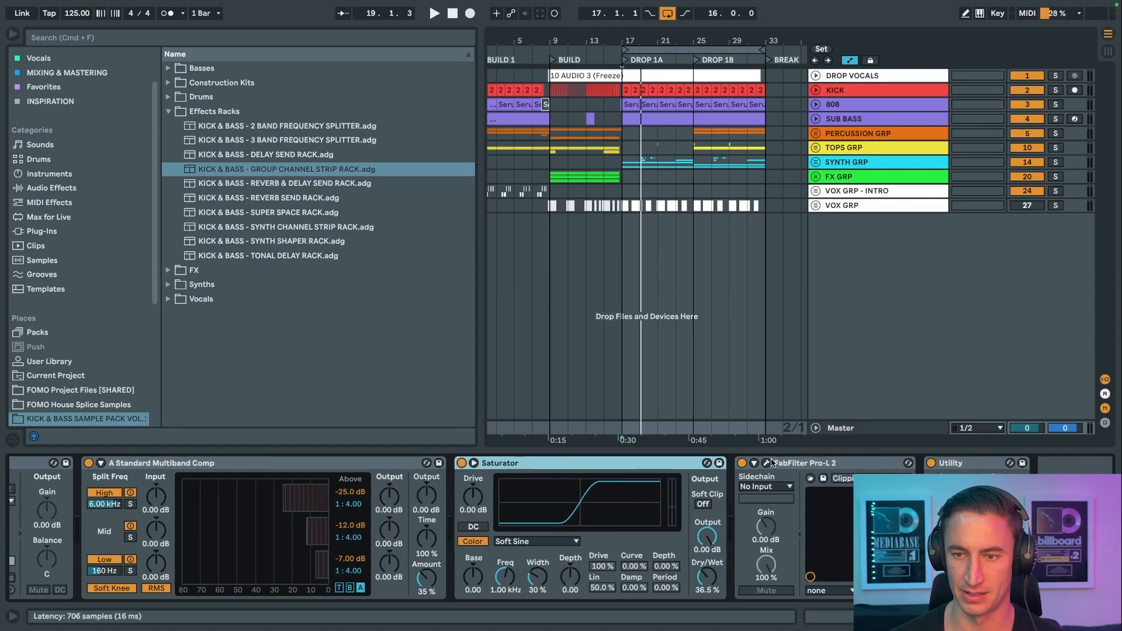
Step: Open the Master's FabFilter Pro-L 2, look through its presets to Clipping in the V1 Preset Folder, and close the plug-in window
left_click(767, 463)
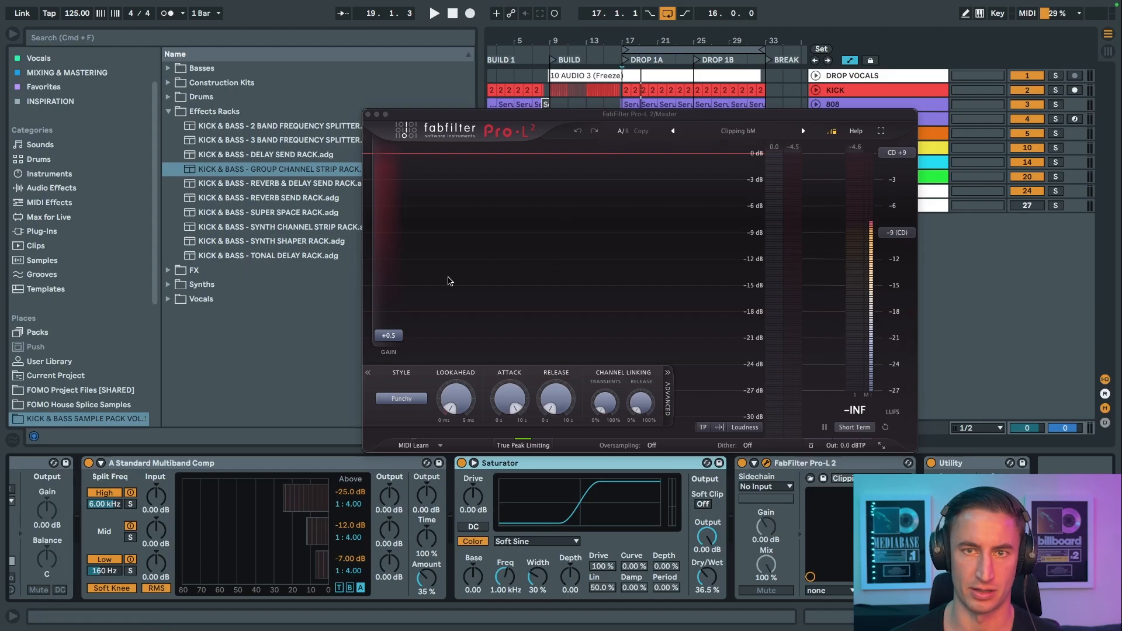
left_click(739, 131)
mouse_move(718, 229)
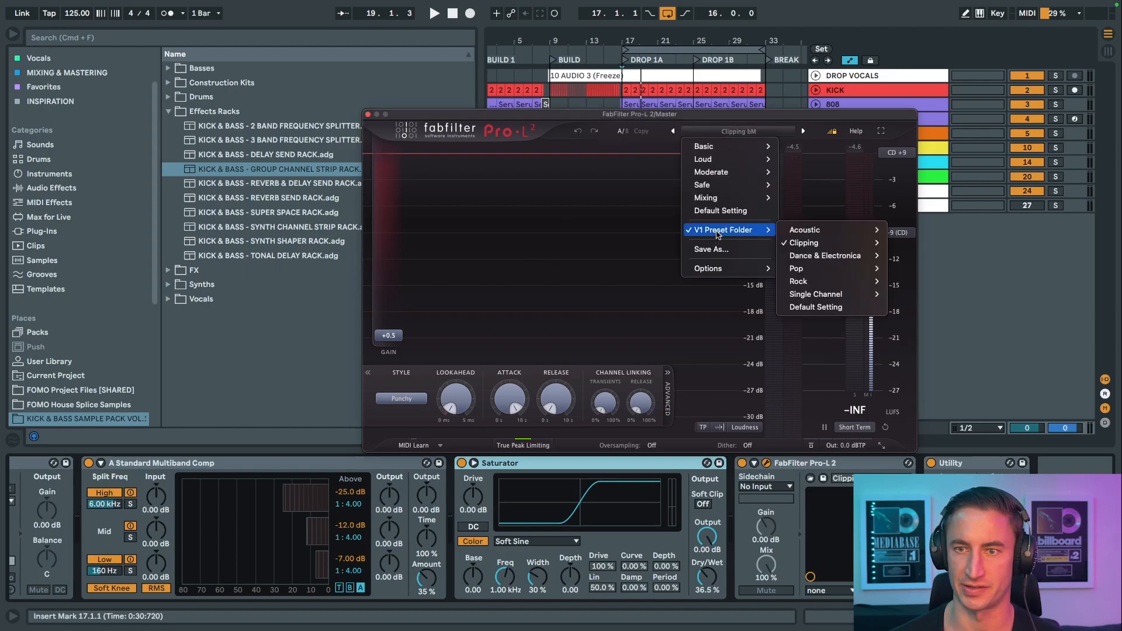
mouse_move(805, 246)
left_click(605, 142)
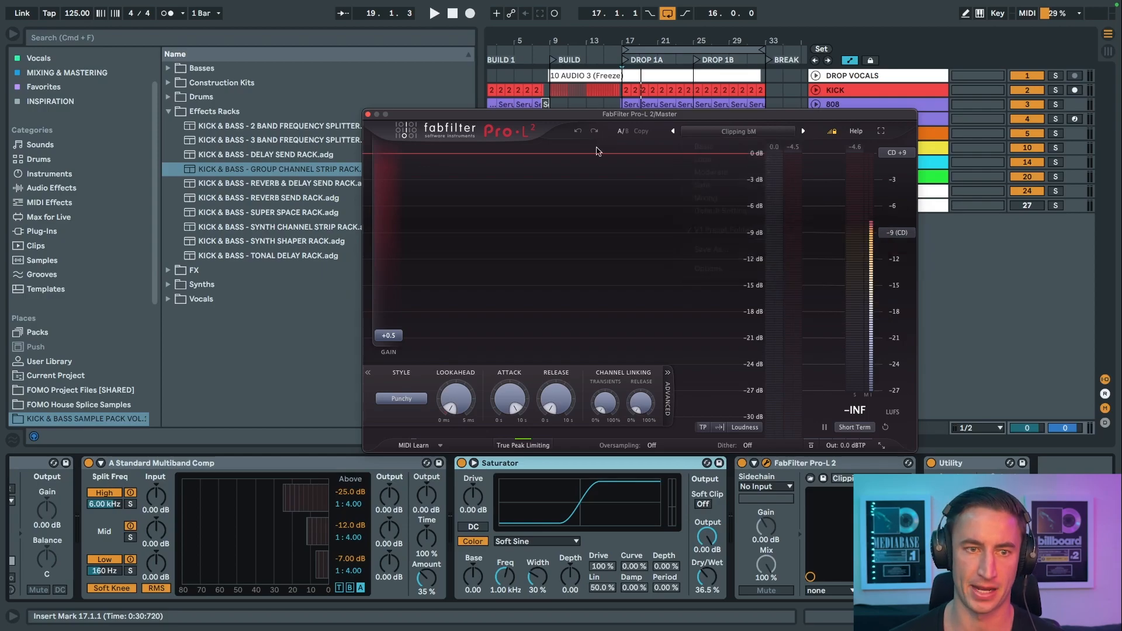
left_click(377, 114)
Step: Play the full mix from DROP 1A and collapse the Effects Racks folder in the browser
key("space")
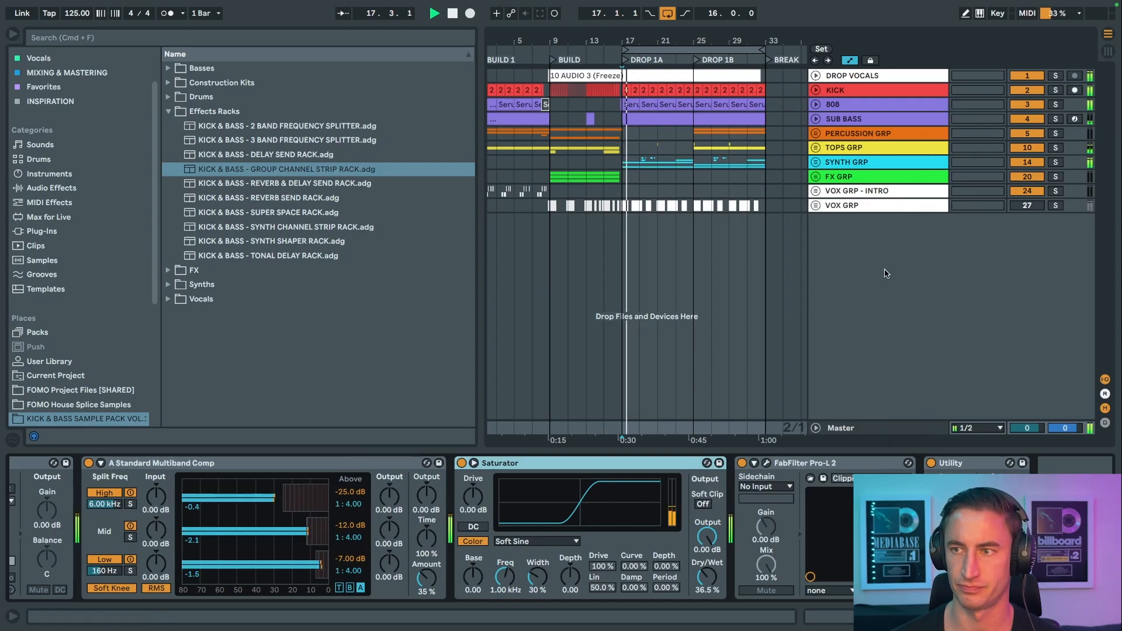
left_click_drag(649, 39, 677, 176)
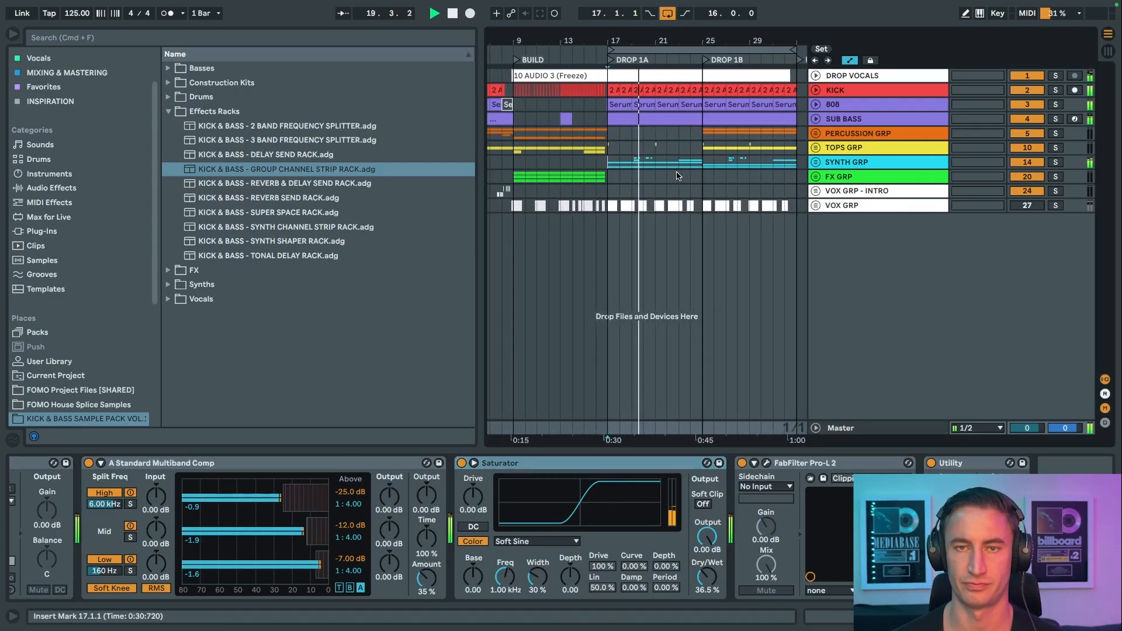
left_click(168, 112)
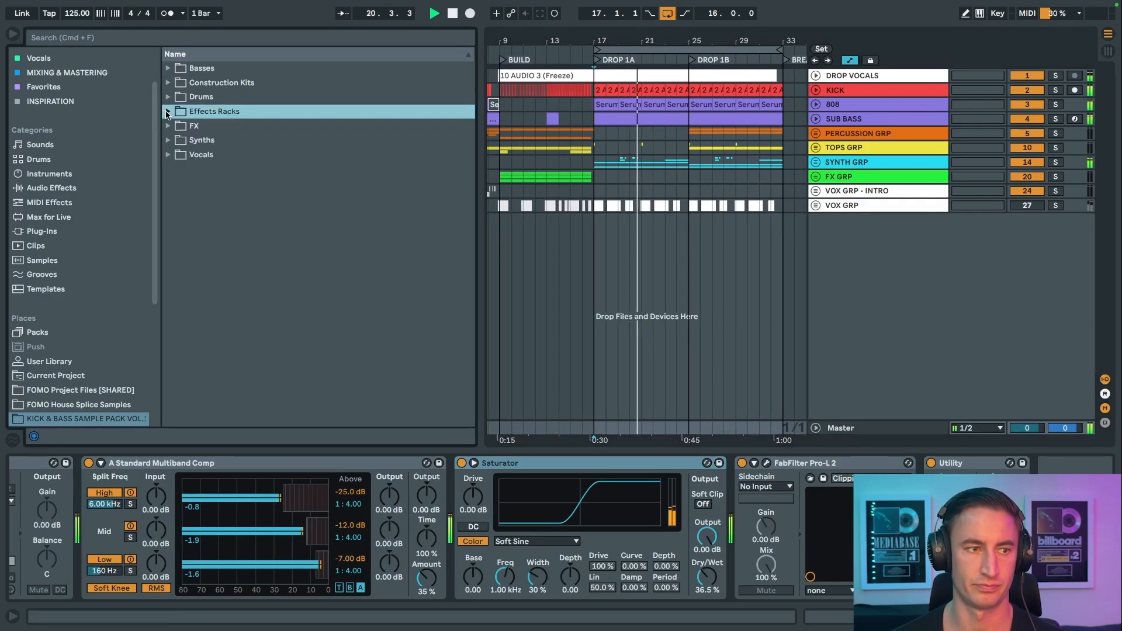
scroll(87, 263, "down", 5)
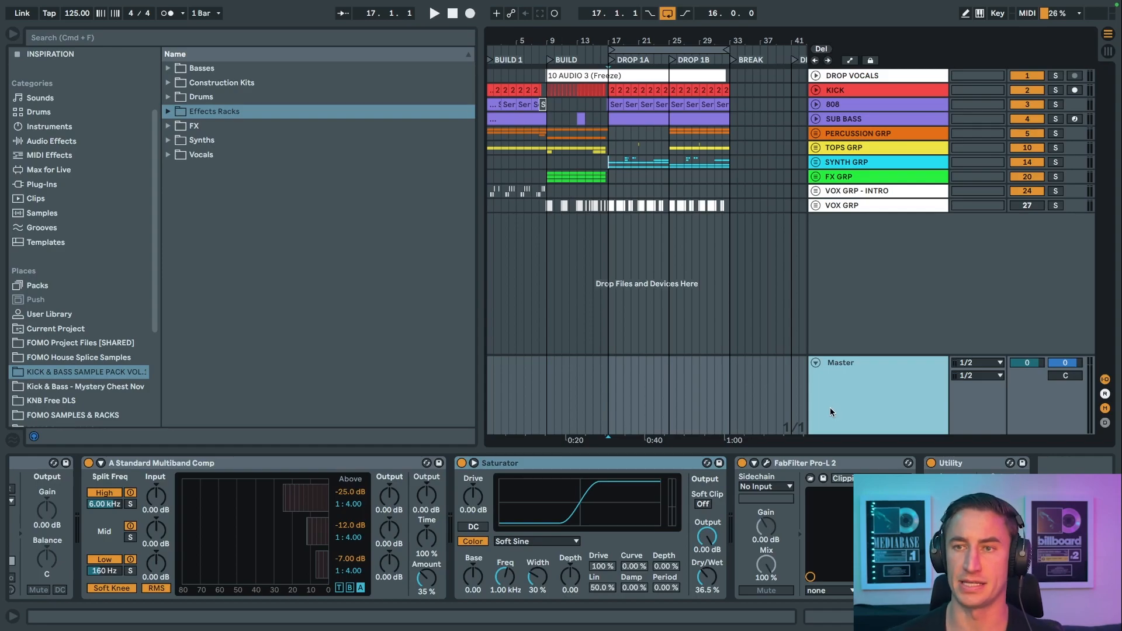
left_click_drag(621, 45, 694, 145)
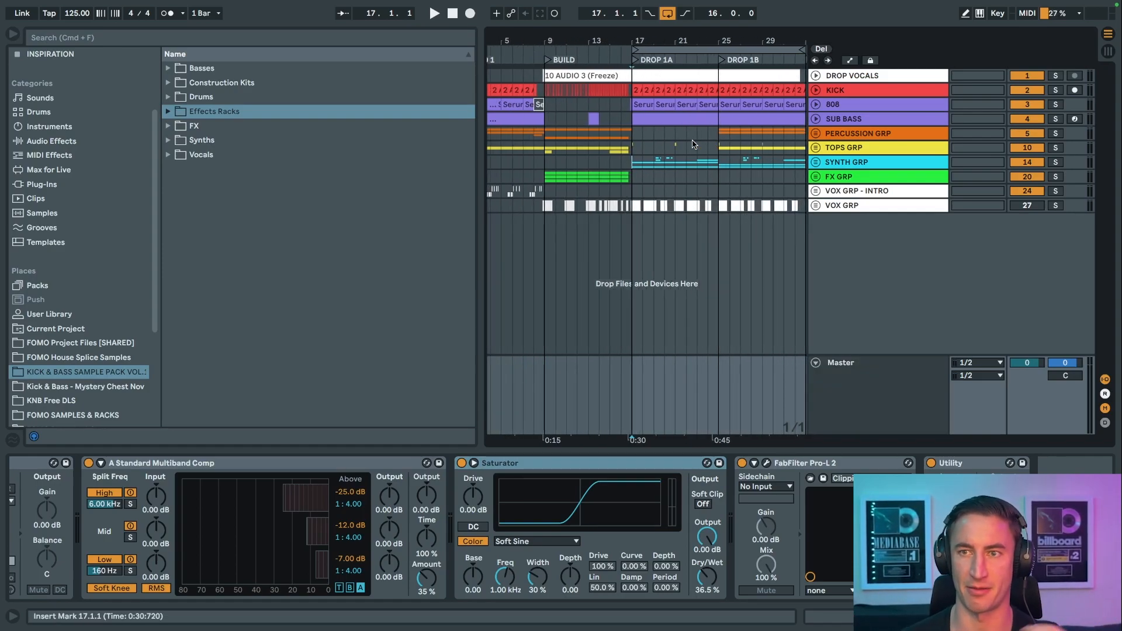
scroll(693, 149, "right", 2)
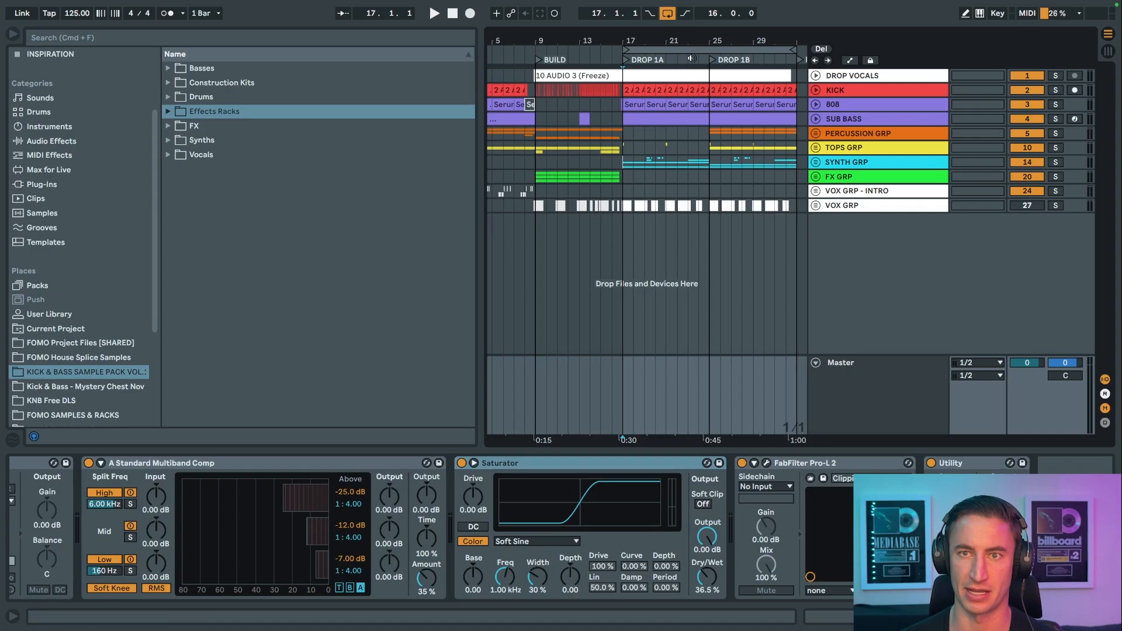
left_click_drag(690, 42, 682, 30)
scroll(676, 164, "right", 2)
scroll(676, 164, "left", 1)
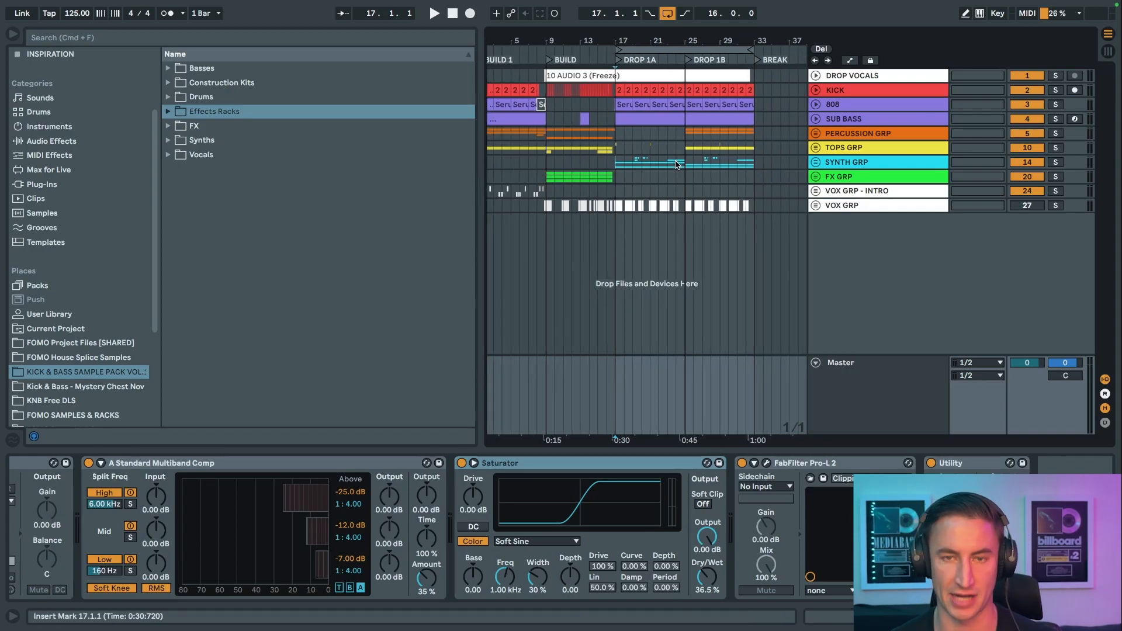
Step: Place the insert marker at bar 16 on SYNTH GRP and show that group's channel strip rack
left_click(611, 164)
left_click_drag(617, 38, 619, 42)
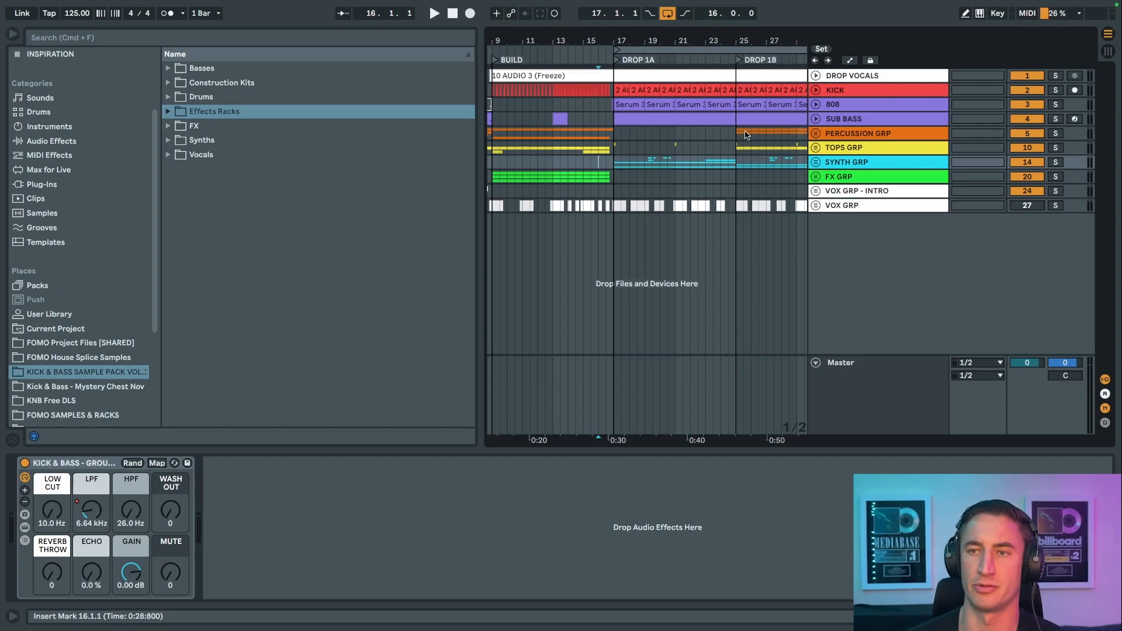
left_click(846, 119)
left_click_drag(684, 55, 684, 42)
left_click(839, 165)
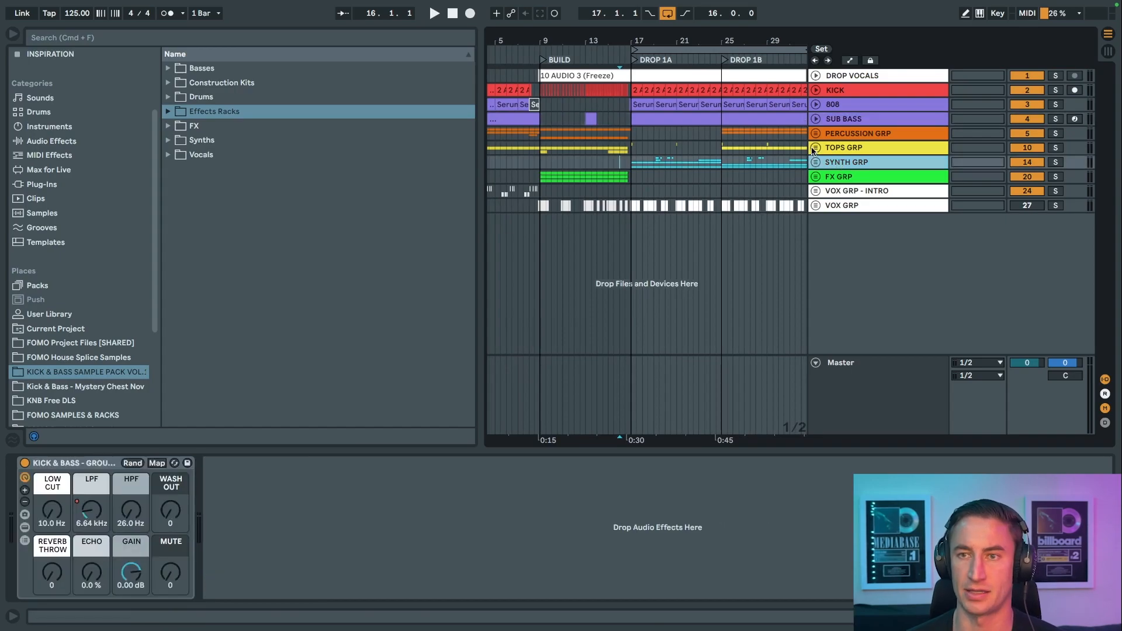
Step: Unfold TOPS GRP to look over its WHITE NOISE, HAT 01 and CRASH tracks, and fold it again
left_click(815, 147)
left_click(587, 229)
left_click(816, 147)
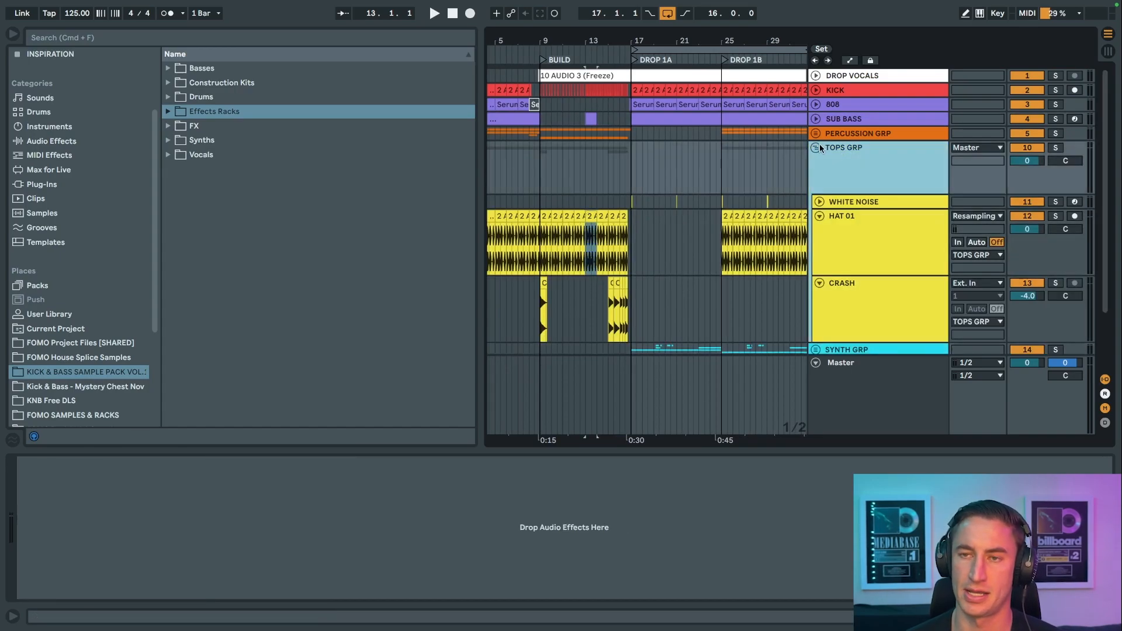
Step: Unfold SYNTH GRP, show the LEAD - ACID track's device chain, and open its Serum instrument window
left_click(814, 162)
left_click(815, 162)
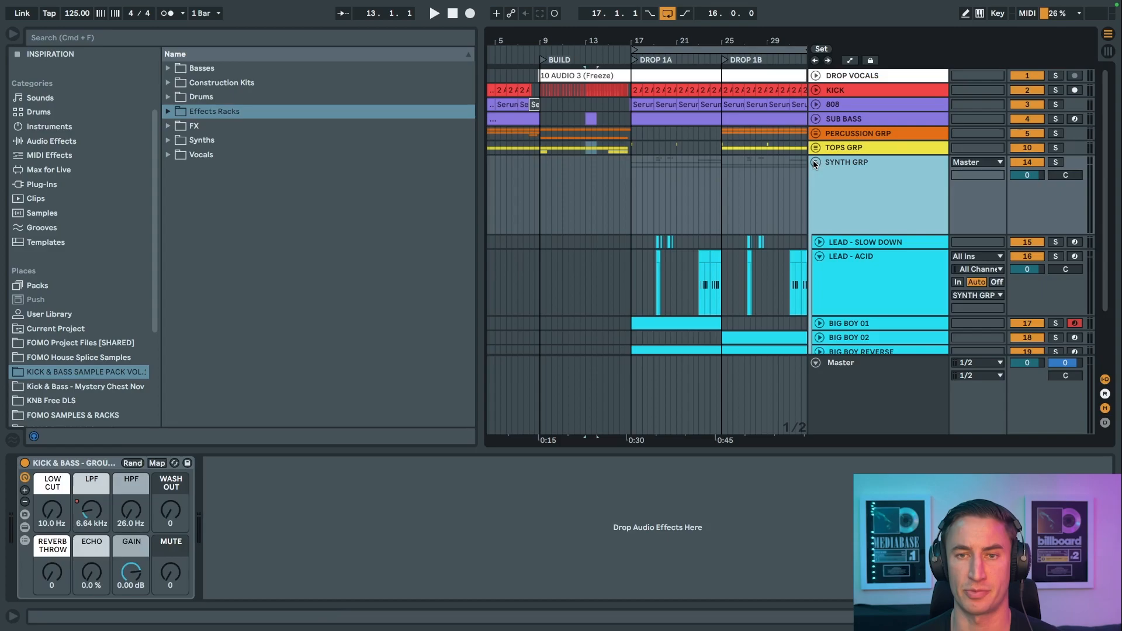
left_click(826, 265)
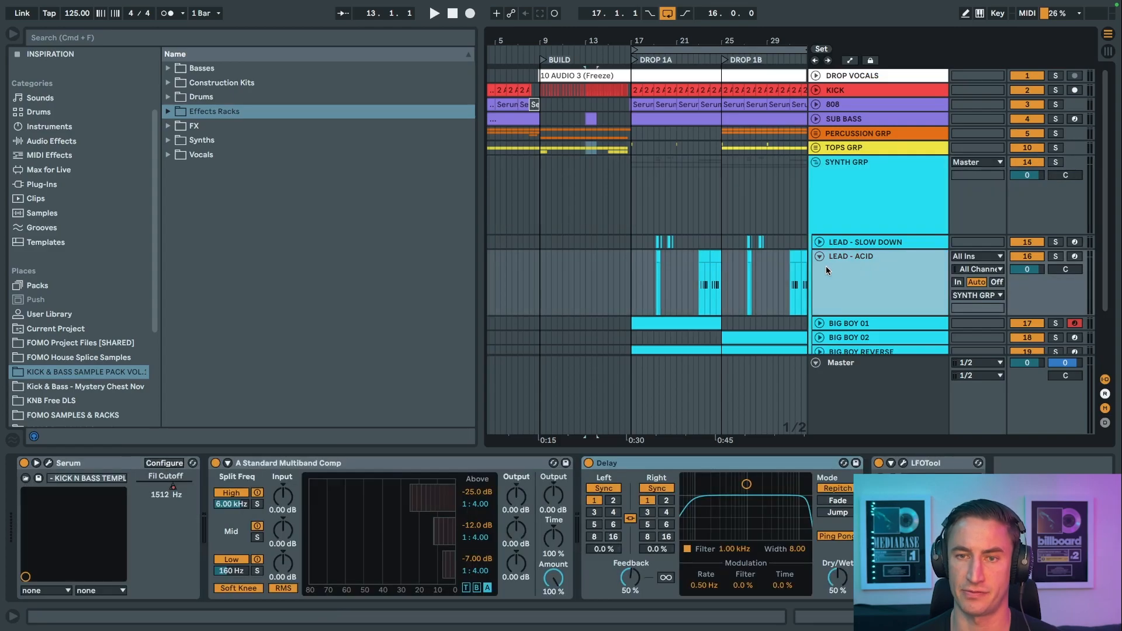
left_click(49, 463)
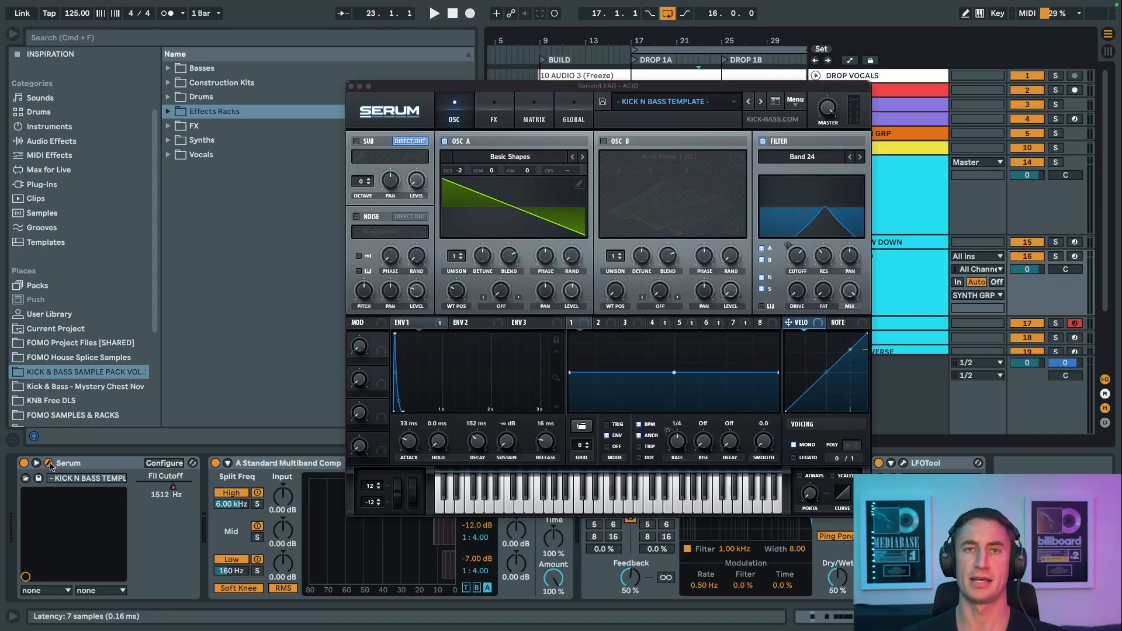